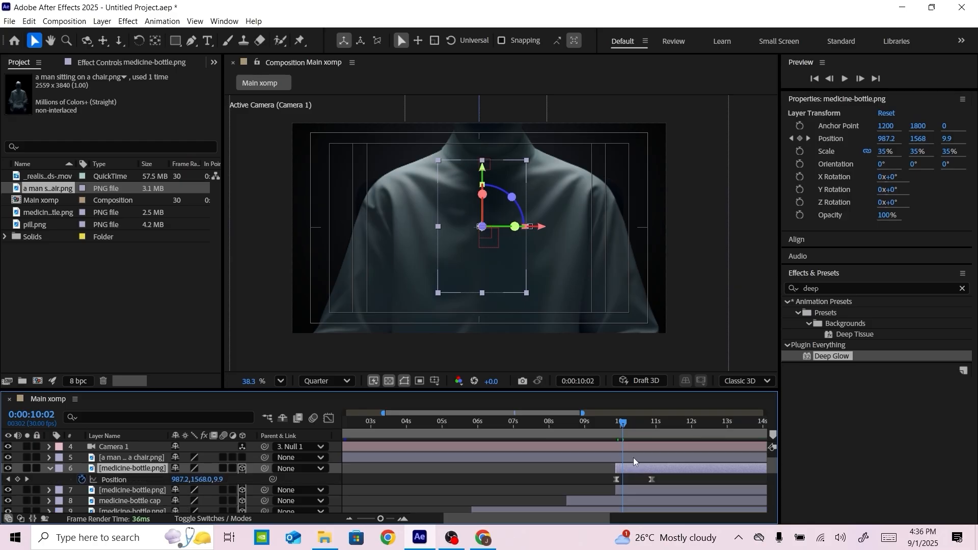
Split the seated-man layer at 0:00:10:27 and delete the part before that time
{"action": "left_click_drag", "start_coordinate": [630, 423], "coordinate": [652, 424]}
{"action": "left_click", "coordinate": [596, 459]}
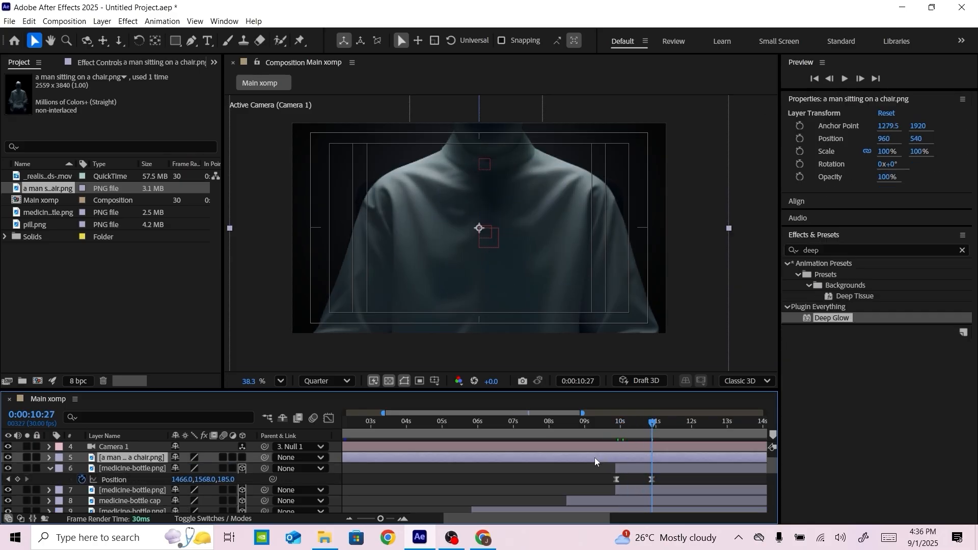
{"action": "key", "text": "ctrl+shift+d"}
{"action": "left_click", "coordinate": [645, 467]}
{"action": "key", "text": "Delete"}
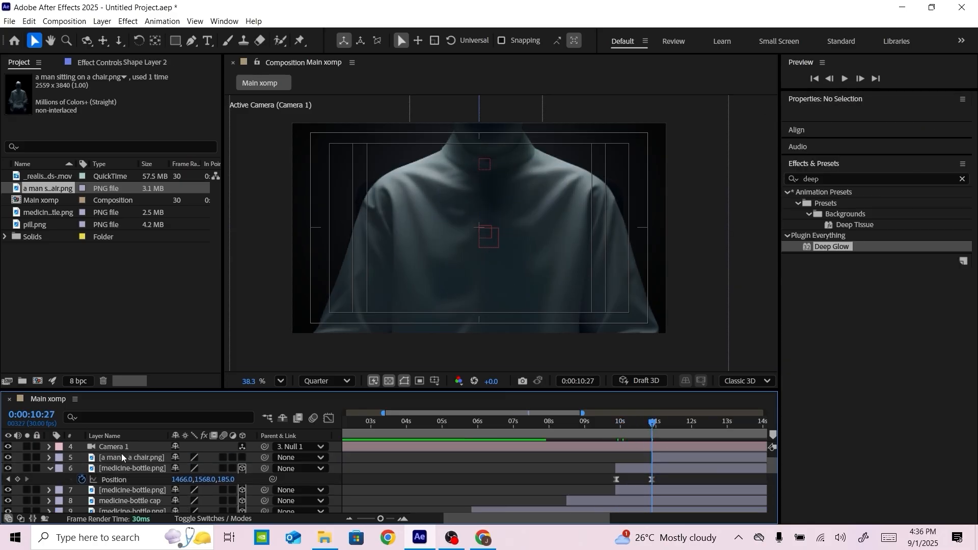
Make the remaining seated-man layer 3D and centre it in the active camera view
{"action": "left_click", "coordinate": [121, 459]}
{"action": "left_click", "coordinate": [243, 458]}
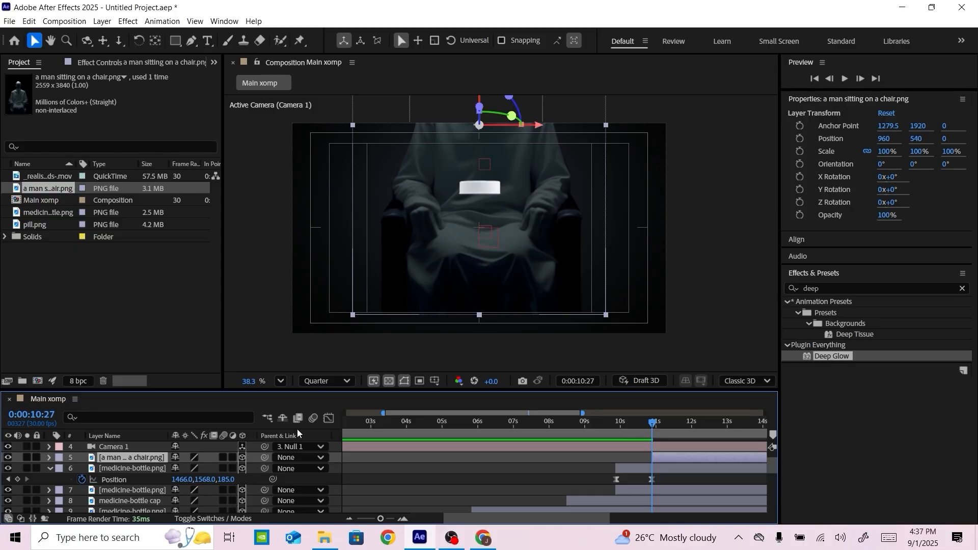
{"action": "key", "text": "ctrl+Home"}
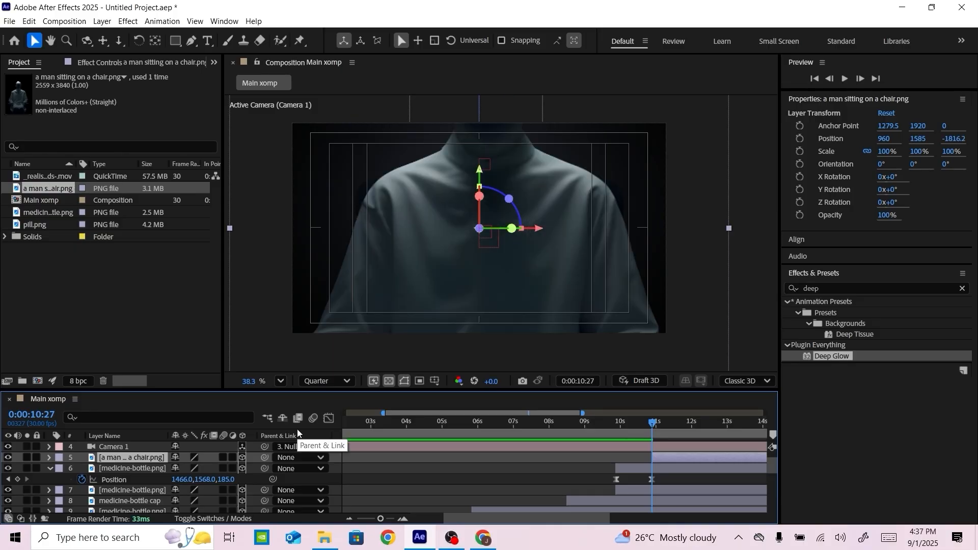
Scale the seated-man layer down to 15% and lower it in front of the bottles to Y 1911
{"action": "key", "text": "s"}
{"action": "left_click_drag", "start_coordinate": [184, 467], "coordinate": [146, 468]}
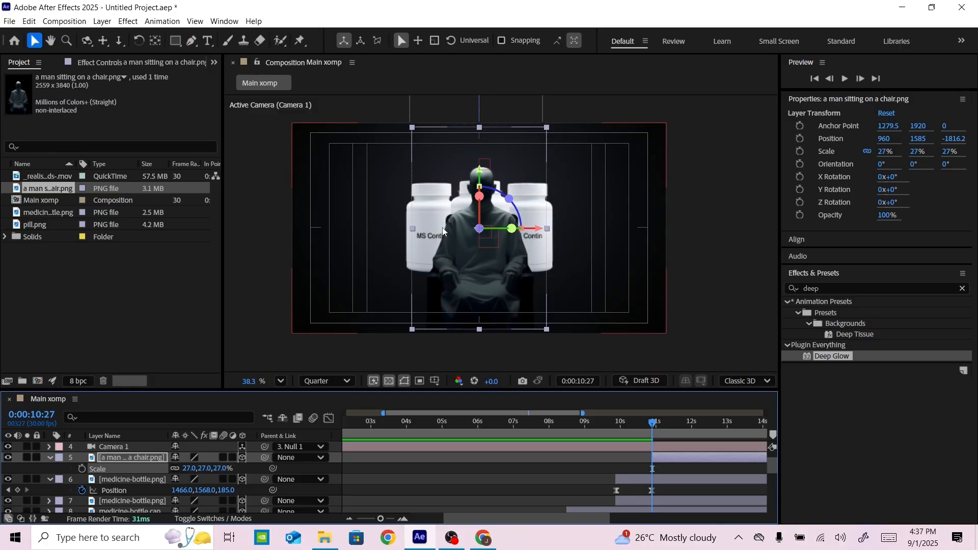
{"action": "left_click_drag", "start_coordinate": [480, 172], "coordinate": [481, 210]}
{"action": "left_click_drag", "start_coordinate": [189, 468], "coordinate": [185, 469]}
{"action": "left_click_drag", "start_coordinate": [481, 214], "coordinate": [481, 240]}
{"action": "left_click", "coordinate": [185, 470]}
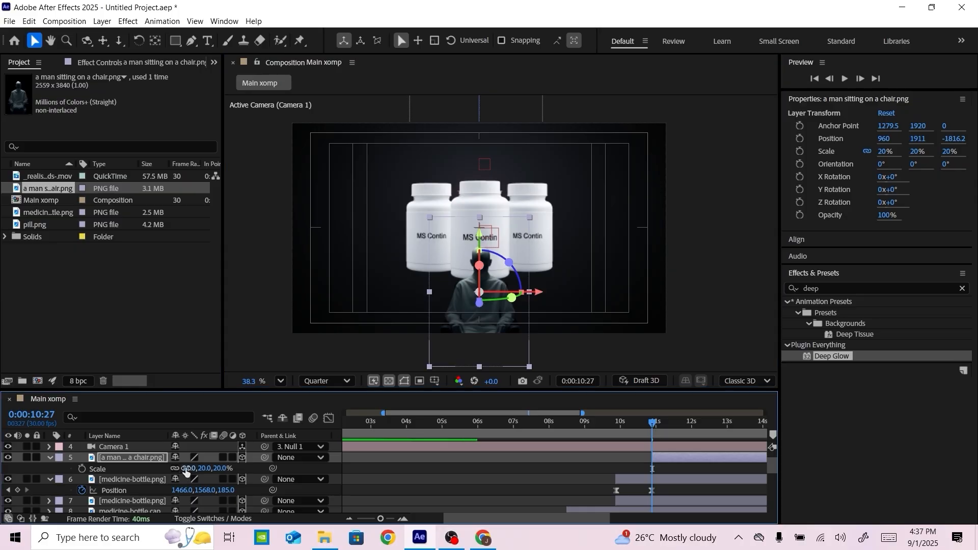
{"action": "key", "text": "Return"}
Shift the seated-man layer to start at 0:00:10:15 and lower it below the frame to about Y 2287
{"action": "left_click", "coordinate": [638, 423]}
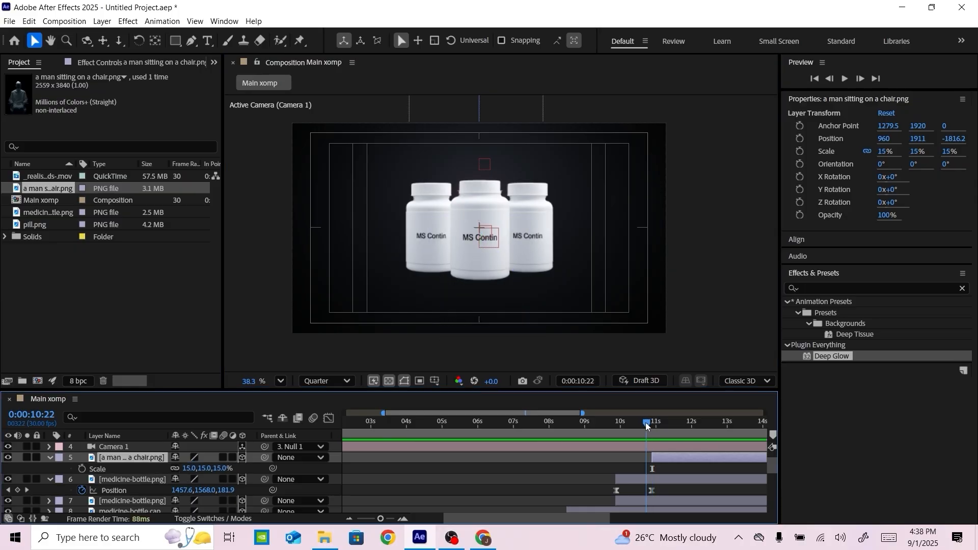
{"action": "left_click_drag", "start_coordinate": [649, 458], "coordinate": [638, 457]}
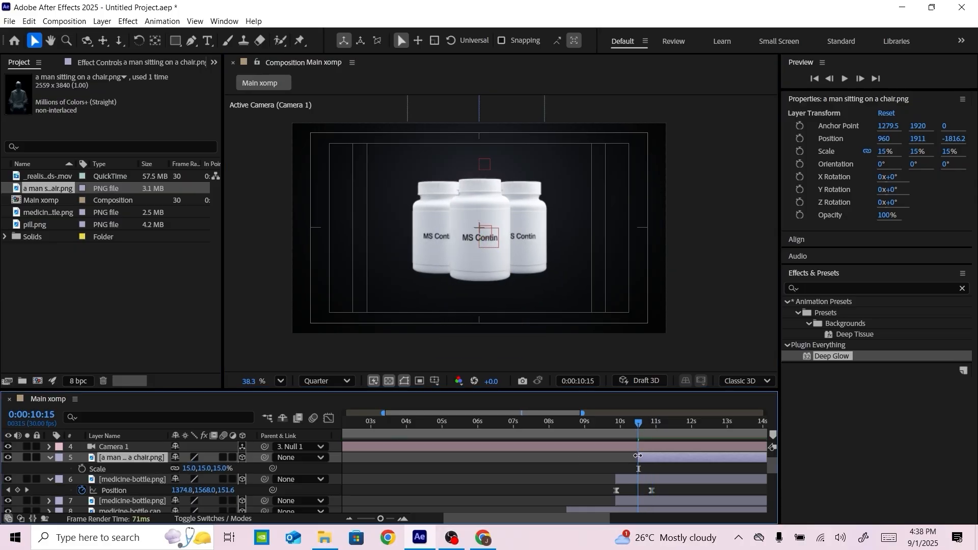
{"action": "left_click_drag", "start_coordinate": [478, 239], "coordinate": [478, 275]}
Animate the seated man's position from below the frame at 0:00:10:15 up in front of the bottles at 0:00:10:29
{"action": "left_click", "coordinate": [121, 461]}
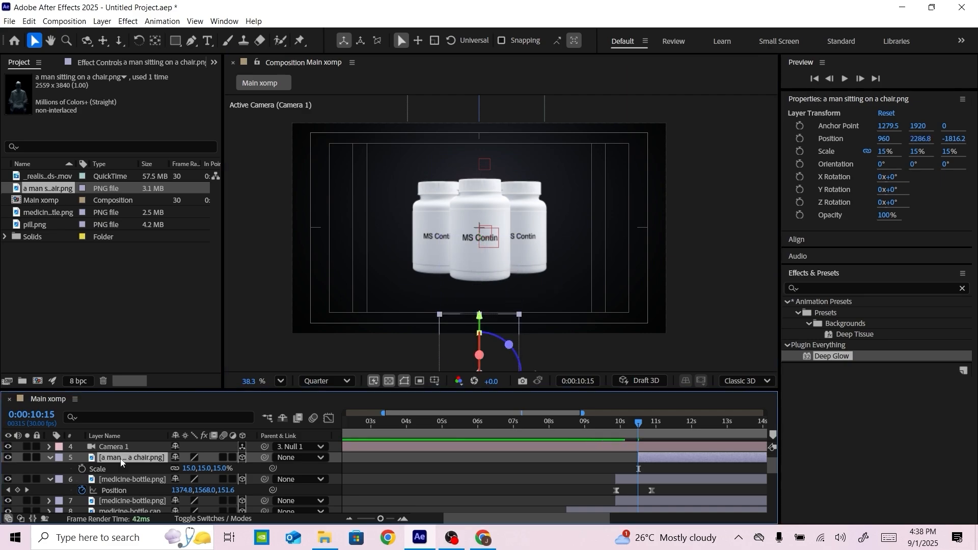
{"action": "left_click", "coordinate": [82, 470]}
{"action": "left_click_drag", "start_coordinate": [639, 423], "coordinate": [656, 421]}
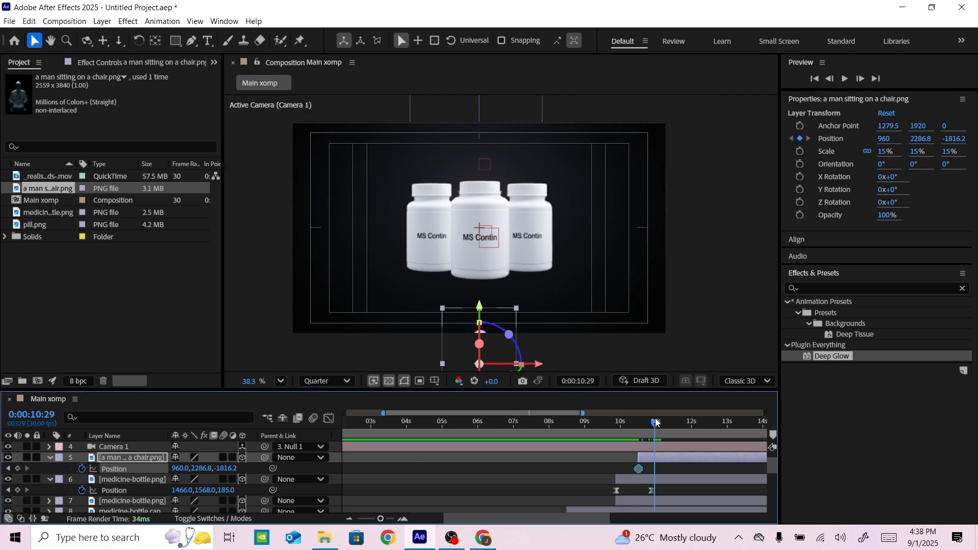
{"action": "left_click_drag", "start_coordinate": [480, 315], "coordinate": [481, 242]}
{"action": "left_click_drag", "start_coordinate": [655, 423], "coordinate": [634, 424]}
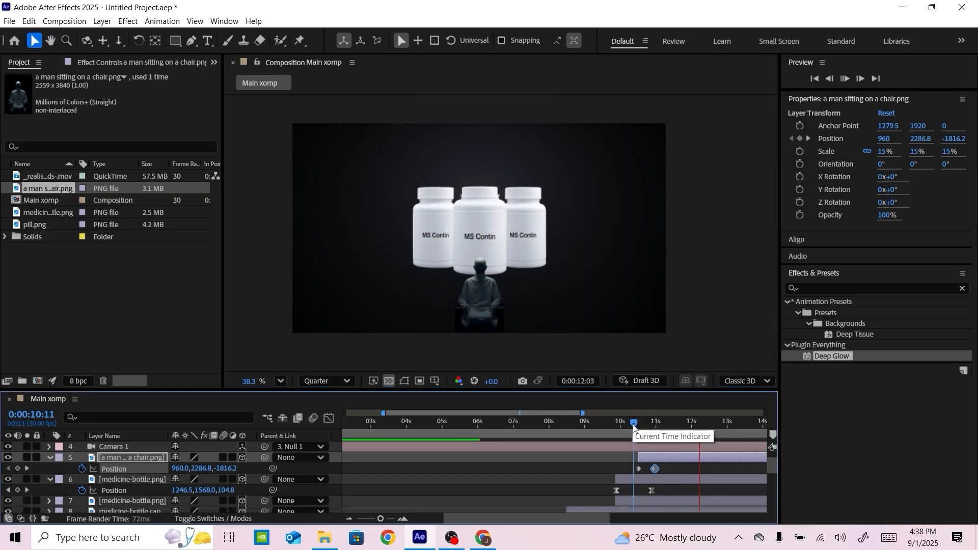
Stop the preview and apply Easy Ease to both of the seated man's position keyframes
{"action": "key", "text": "space"}
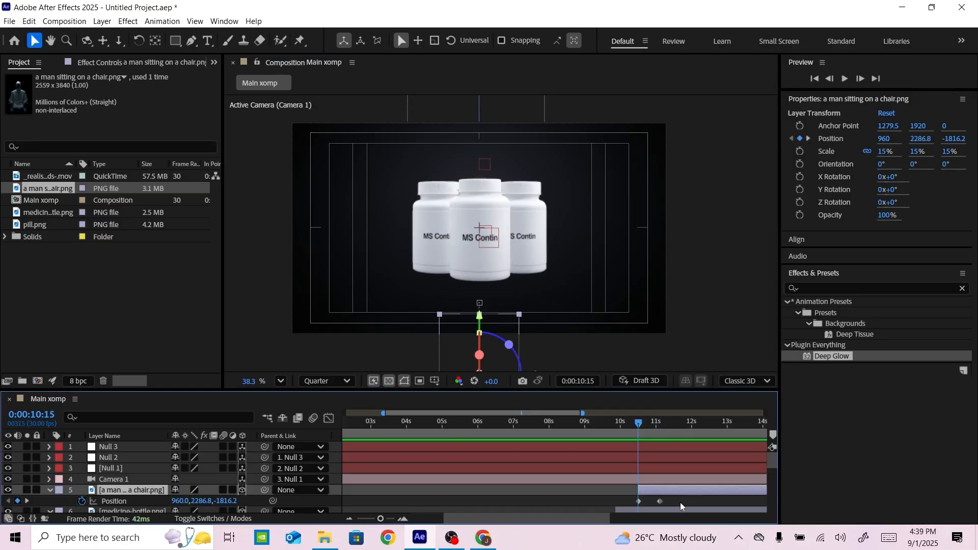
{"action": "left_click_drag", "start_coordinate": [681, 506], "coordinate": [626, 507]}
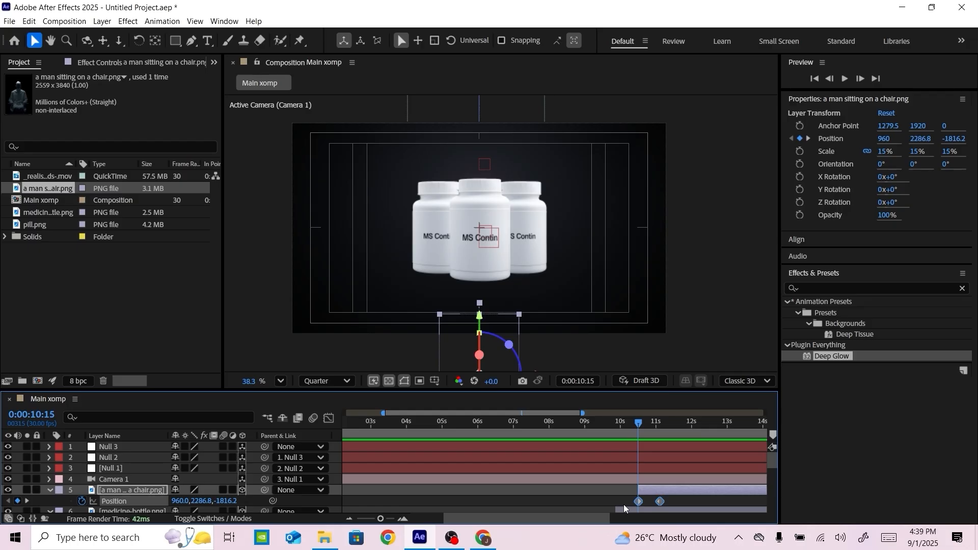
{"action": "left_click", "coordinate": [639, 424]}
Collapse the seated-man layer and duplicate it twice
{"action": "left_click", "coordinate": [120, 491]}
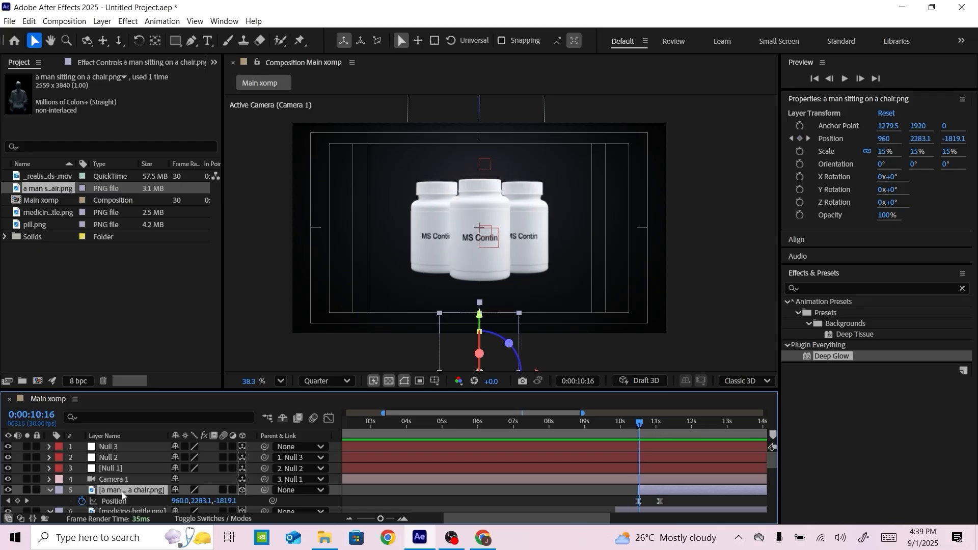
{"action": "left_click", "coordinate": [50, 490]}
{"action": "key", "text": "ctrl+d"}
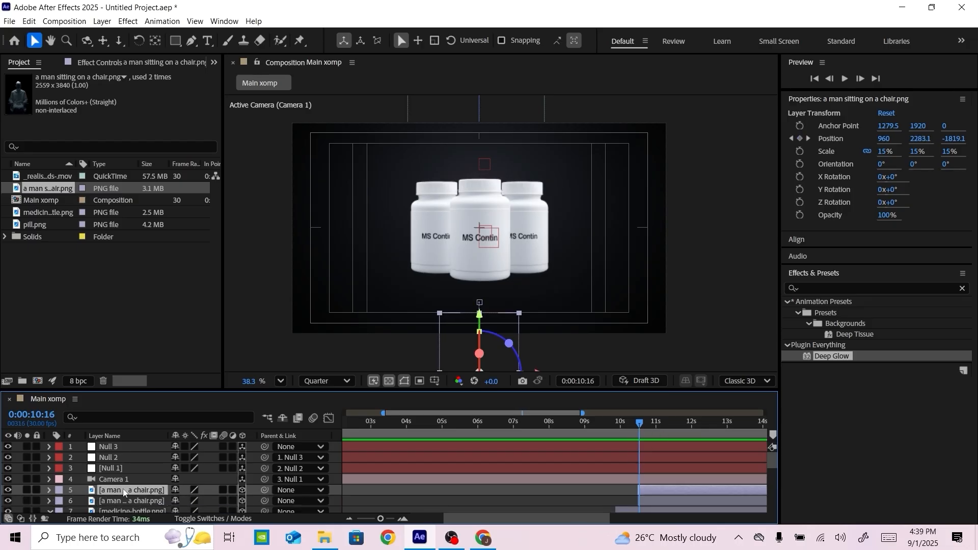
Delay the two duplicated seated-man layers so they start at 0:00:10:25, ten frames after the original
{"action": "left_click", "coordinate": [639, 423]}
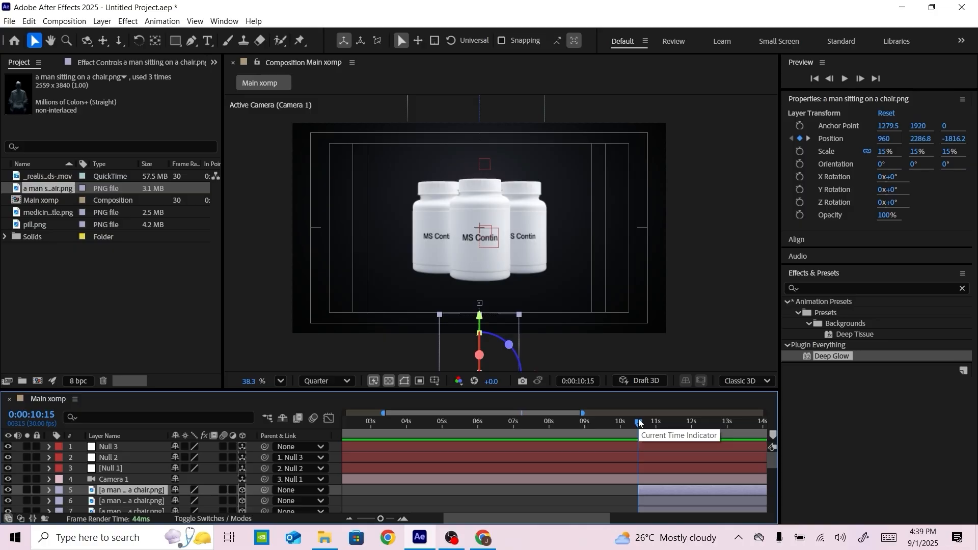
{"action": "key", "text": "shift+Page_Down"}
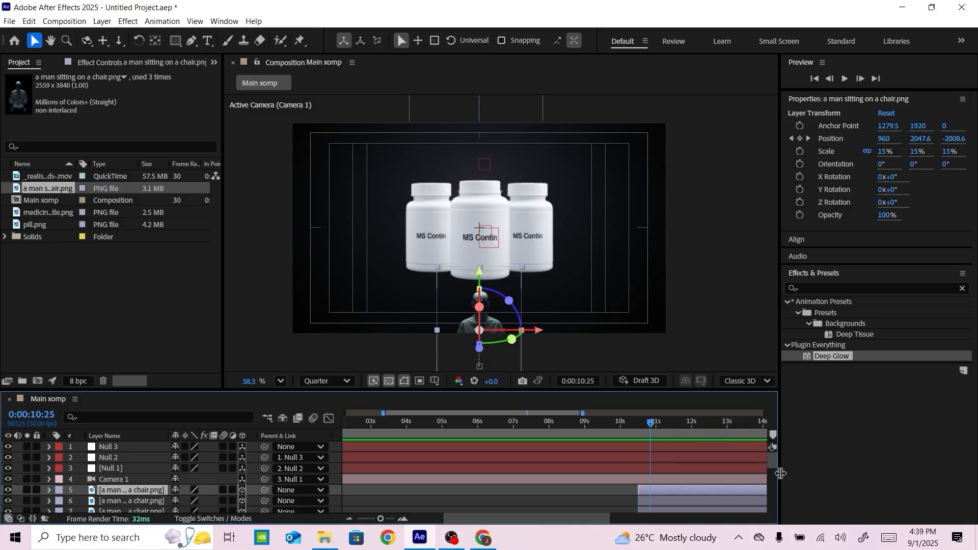
{"action": "left_click", "coordinate": [151, 501]}
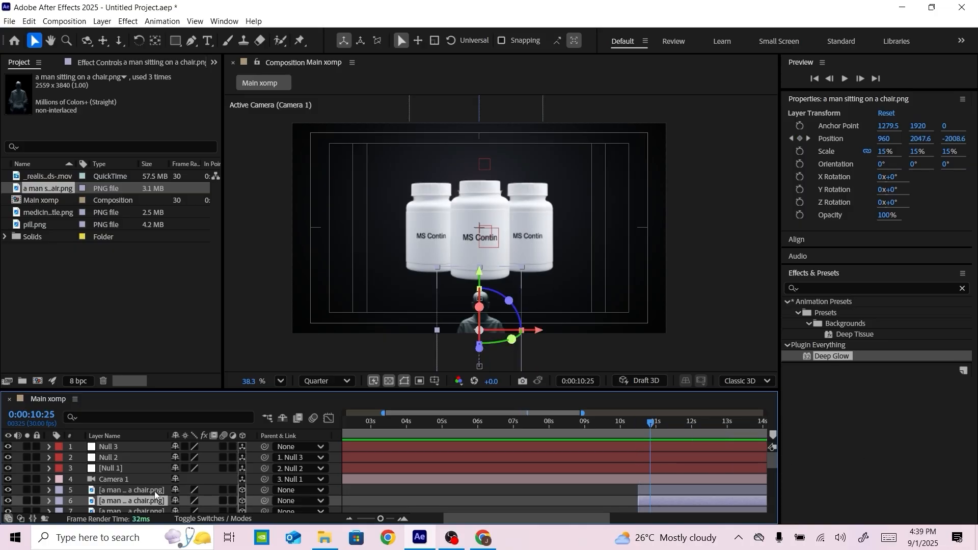
{"action": "left_click", "coordinate": [155, 492], "text": "ctrl"}
{"action": "left_click_drag", "start_coordinate": [660, 493], "coordinate": [672, 493]}
{"action": "key", "text": "shift+Page_Down"}
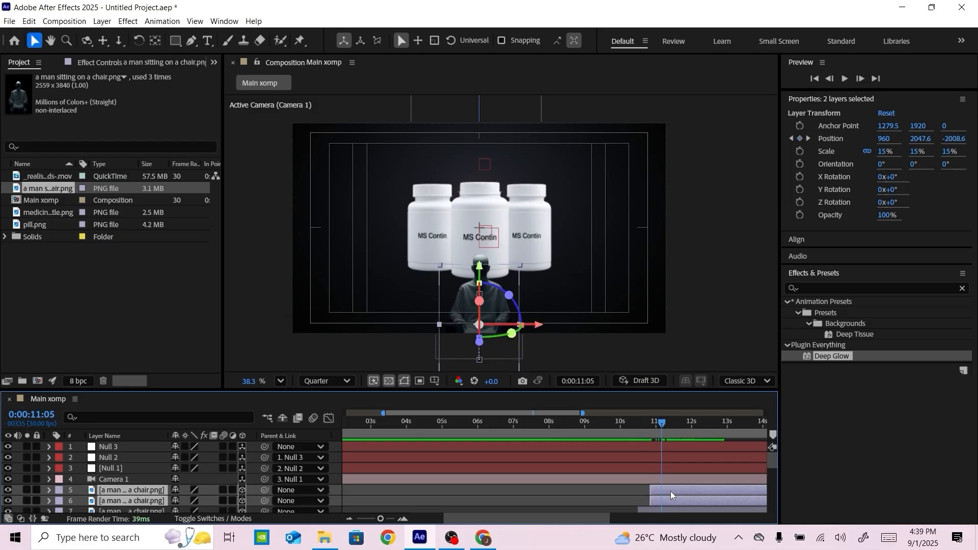
Reveal both copies' position keyframes and shift the lower copy's whole movement to the left of the centre man, at about X 720
{"action": "key", "text": "u"}
{"action": "scroll", "coordinate": [663, 478], "scroll_direction": "down", "scroll_amount": 1}
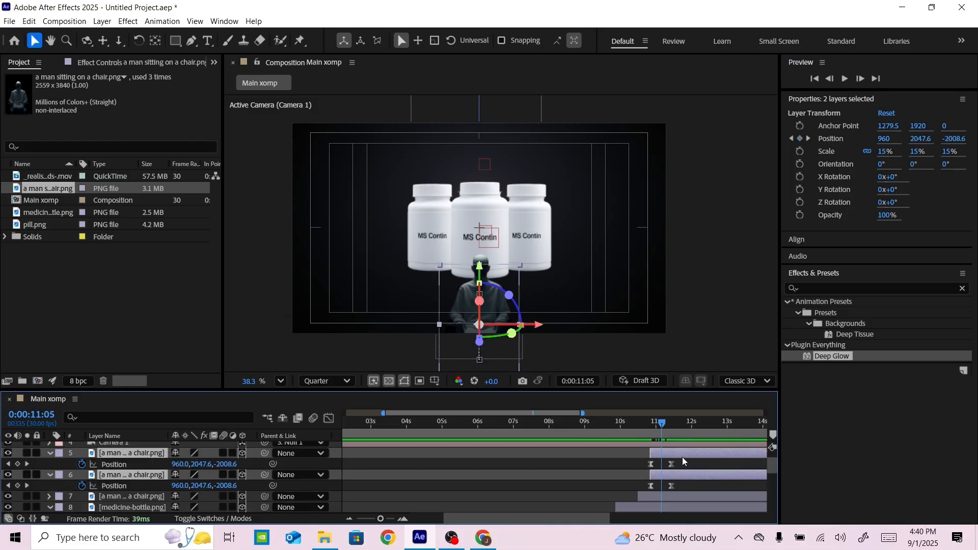
{"action": "left_click", "coordinate": [121, 486]}
{"action": "key", "text": "j"}
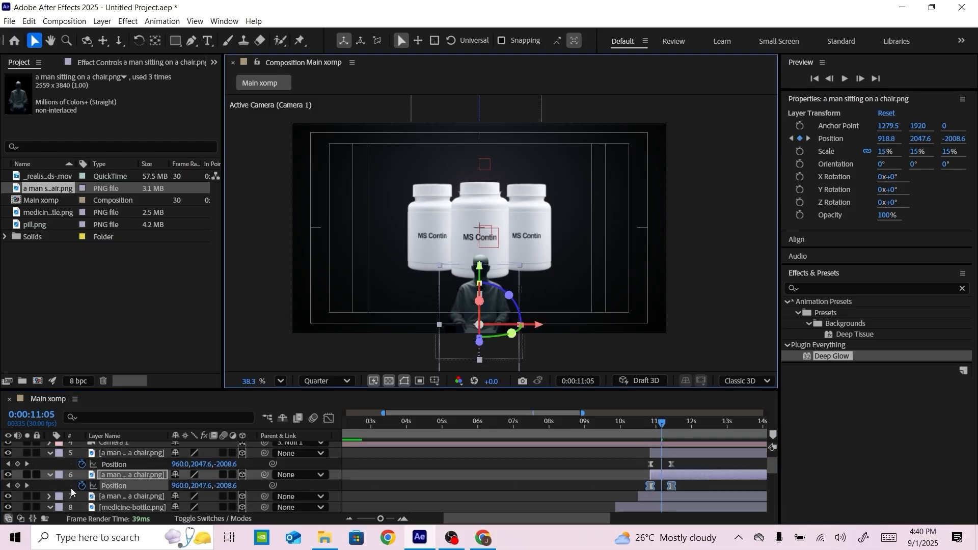
{"action": "left_click_drag", "start_coordinate": [541, 366], "coordinate": [484, 368]}
{"action": "key", "text": "k"}
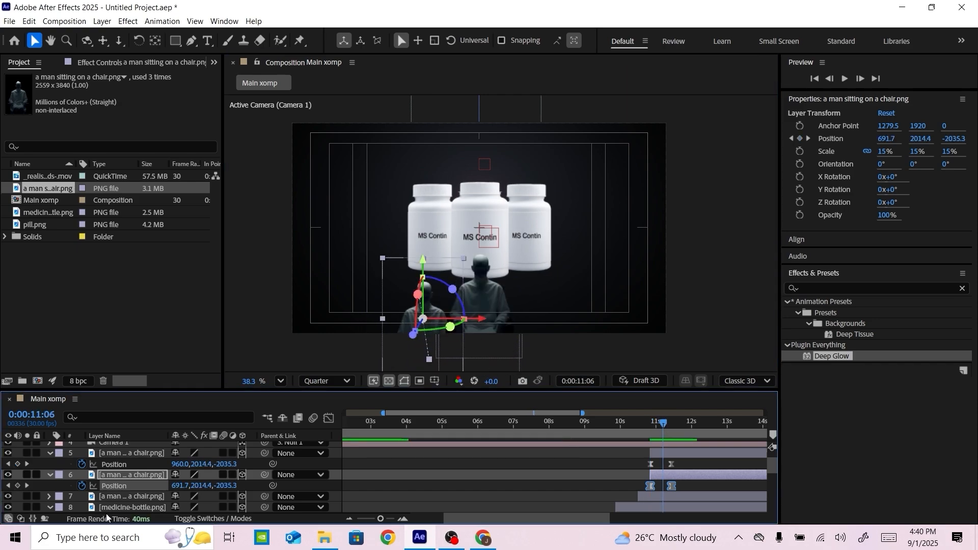
Shift the other copy's whole position animation to the right of the centre man, at about X 1180
{"action": "left_click", "coordinate": [142, 454]}
{"action": "left_click", "coordinate": [114, 465]}
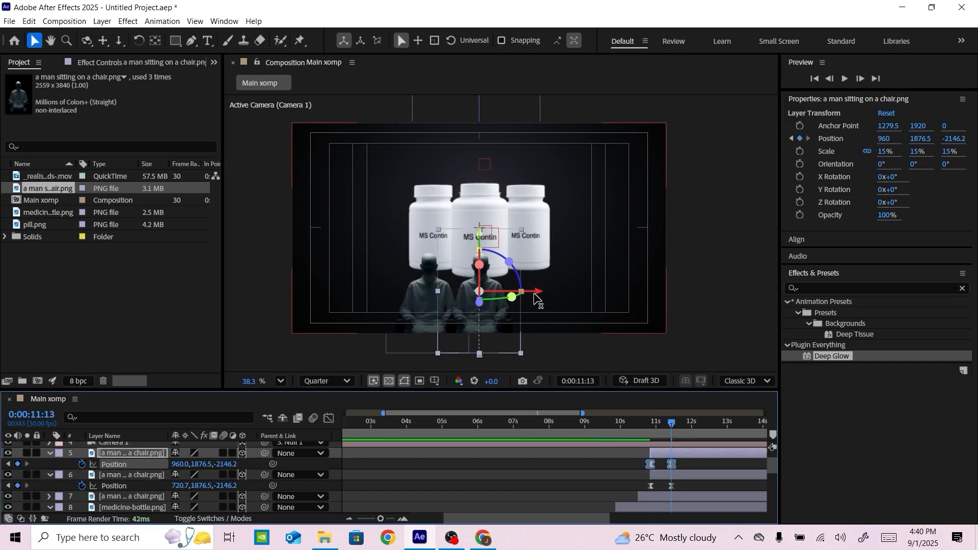
{"action": "left_click_drag", "start_coordinate": [539, 292], "coordinate": [585, 295]}
Push both side men back to about Z -1970 at their final position keyframes and lower them slightly
{"action": "left_click", "coordinate": [214, 475], "text": "shift"}
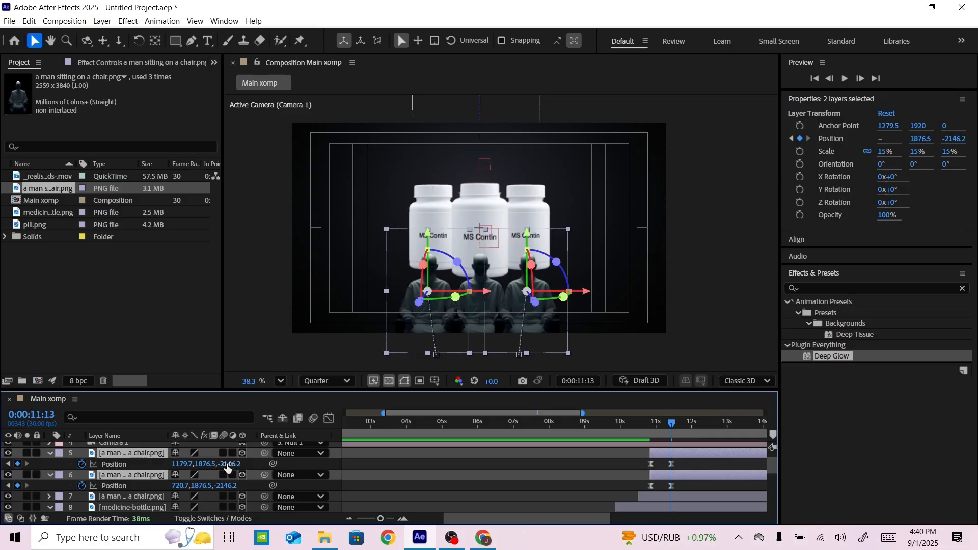
{"action": "left_click_drag", "start_coordinate": [228, 466], "coordinate": [335, 463]}
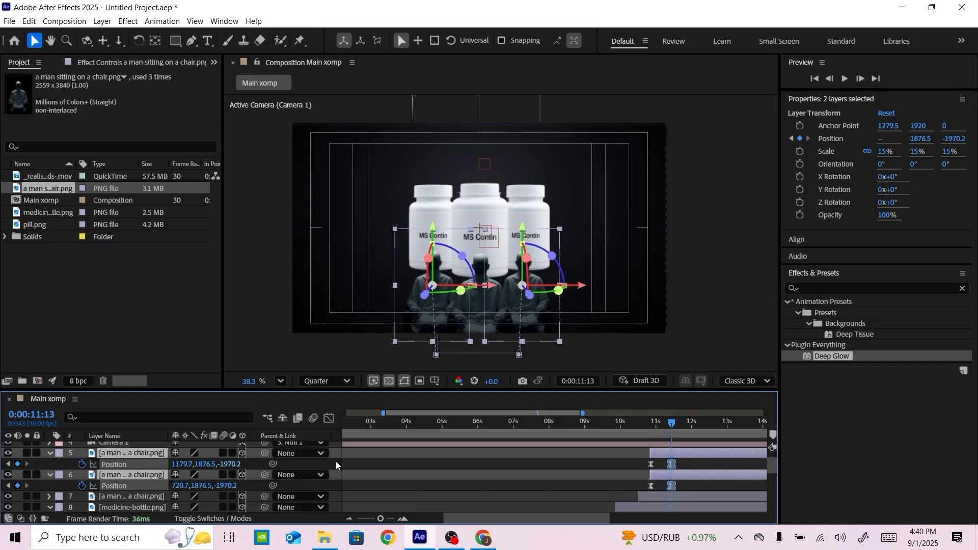
{"action": "left_click_drag", "start_coordinate": [524, 229], "coordinate": [525, 242]}
Preview the men rising, delay the two side layers to start at 0:00:10:29, and replay the animation
{"action": "left_click_drag", "start_coordinate": [672, 423], "coordinate": [618, 420]}
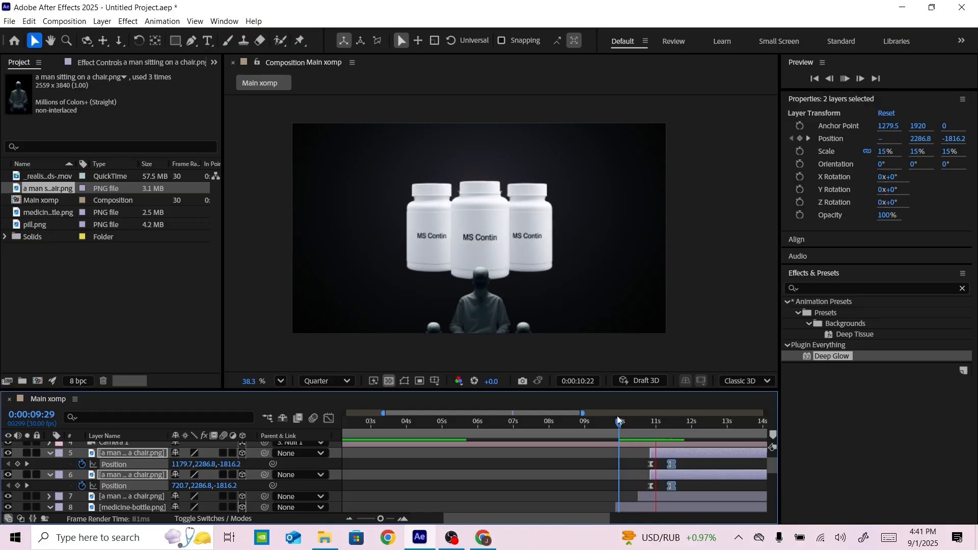
{"action": "left_click_drag", "start_coordinate": [619, 423], "coordinate": [663, 455]}
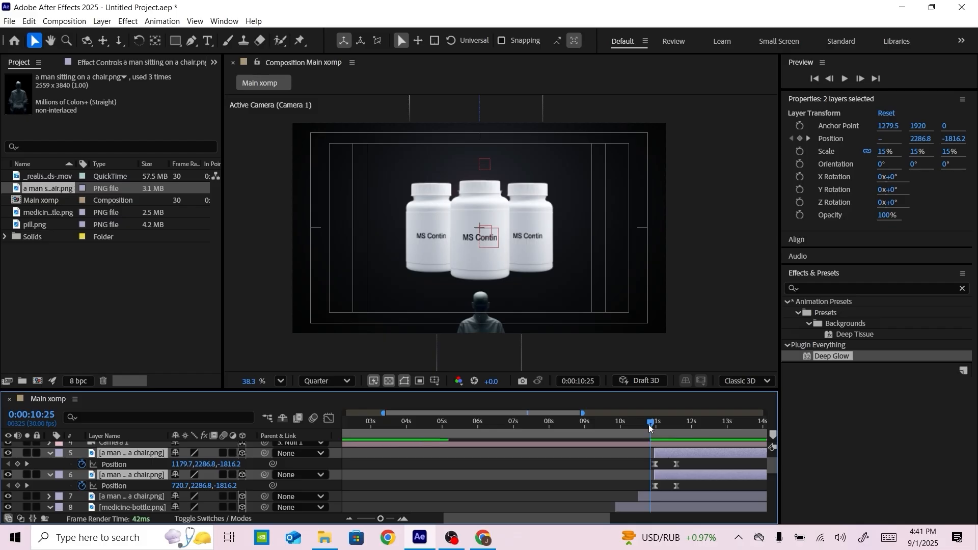
{"action": "key", "text": "space"}
Reveal the centre man's position keyframes and open the speed graph for both side men's position animation
{"action": "left_click", "coordinate": [647, 489]}
{"action": "left_click", "coordinate": [649, 497]}
{"action": "key", "text": "u"}
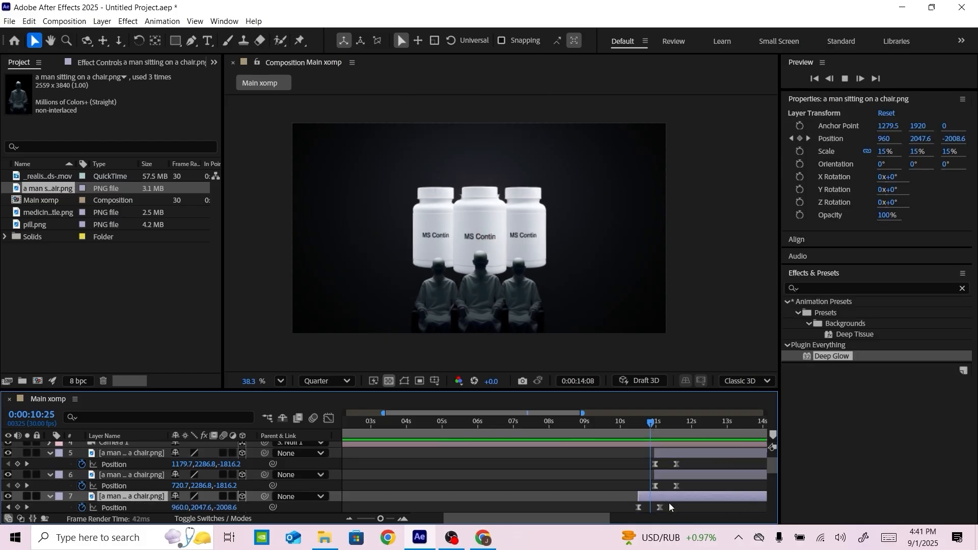
{"action": "left_click_drag", "start_coordinate": [671, 505], "coordinate": [638, 457]}
{"action": "left_click", "coordinate": [328, 418]}
{"action": "left_click", "coordinate": [329, 418]}
{"action": "left_click", "coordinate": [682, 504]}
{"action": "left_click", "coordinate": [330, 419]}
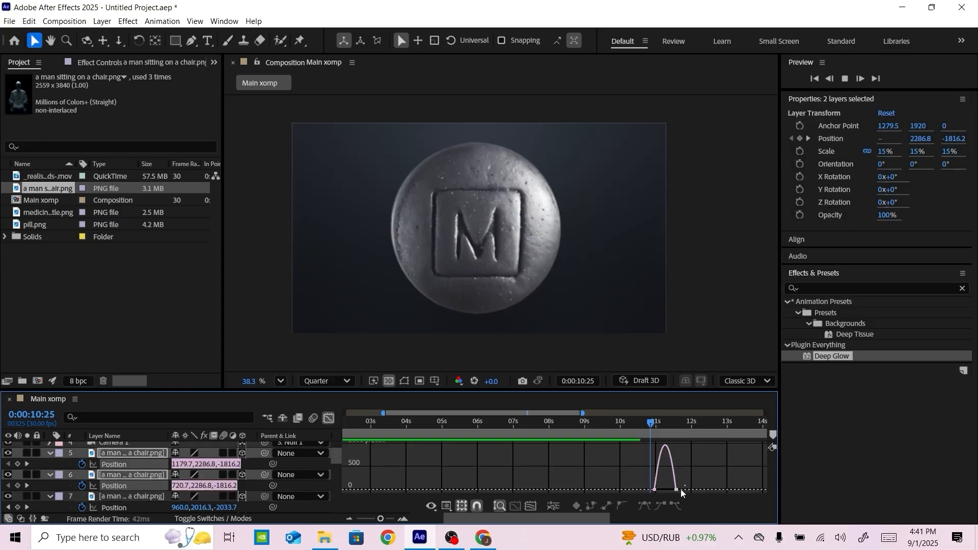
Lengthen the ease handles at both ends of the side men's speed curve to sharpen its middle peak, and close the graph
{"action": "left_click_drag", "start_coordinate": [681, 492], "coordinate": [668, 479]}
{"action": "left_click", "coordinate": [531, 506]}
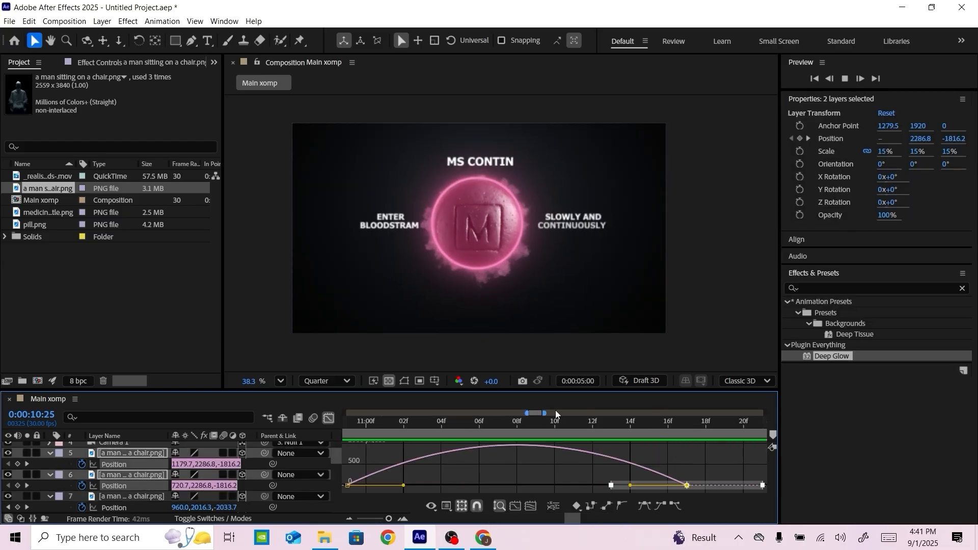
{"action": "left_click_drag", "start_coordinate": [479, 423], "coordinate": [354, 422]}
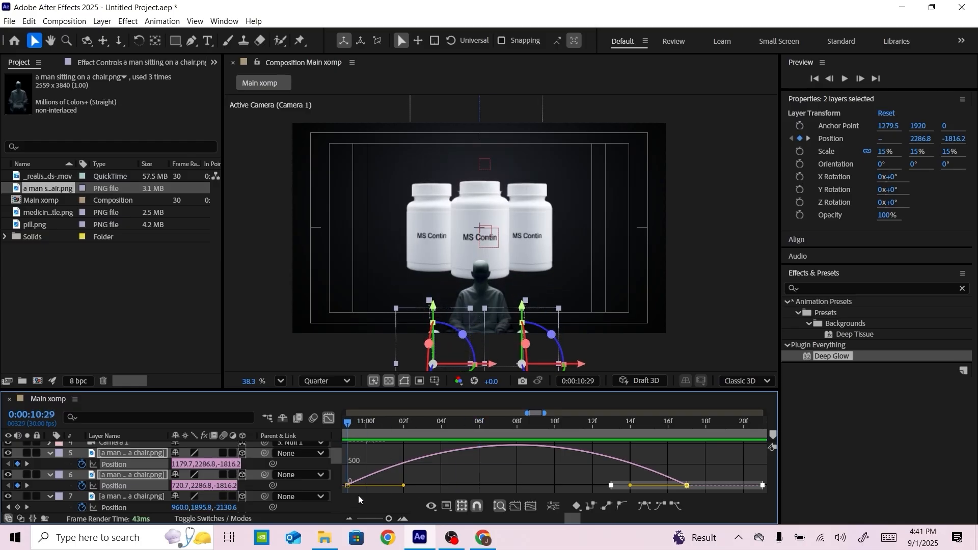
{"action": "left_click_drag", "start_coordinate": [357, 501], "coordinate": [343, 478]}
{"action": "left_click_drag", "start_coordinate": [407, 486], "coordinate": [437, 486]}
{"action": "left_click_drag", "start_coordinate": [701, 475], "coordinate": [603, 486]}
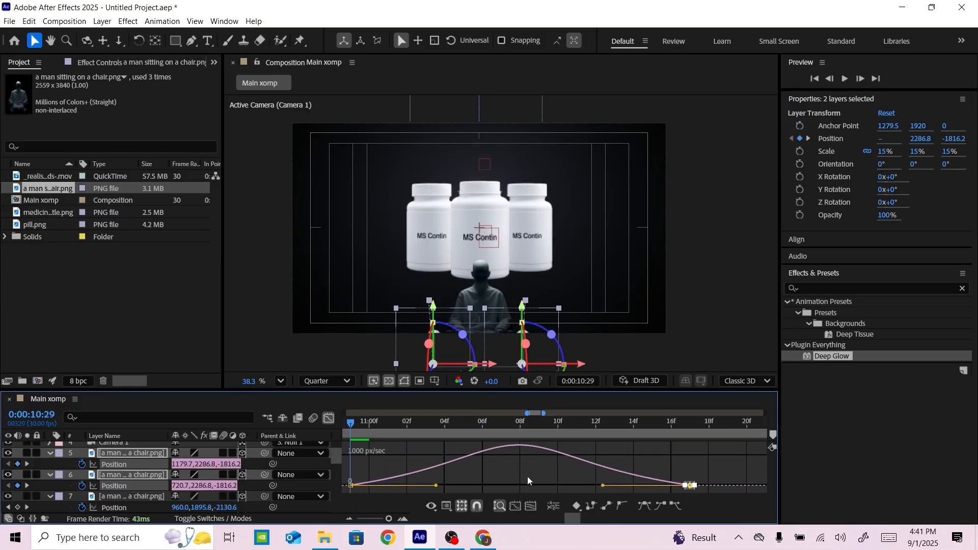
{"action": "left_click", "coordinate": [331, 418]}
Widen the visible timeline range and preview the three men rising in front of the bottles
{"action": "left_click_drag", "start_coordinate": [527, 414], "coordinate": [765, 414]}
{"action": "key", "text": "space"}
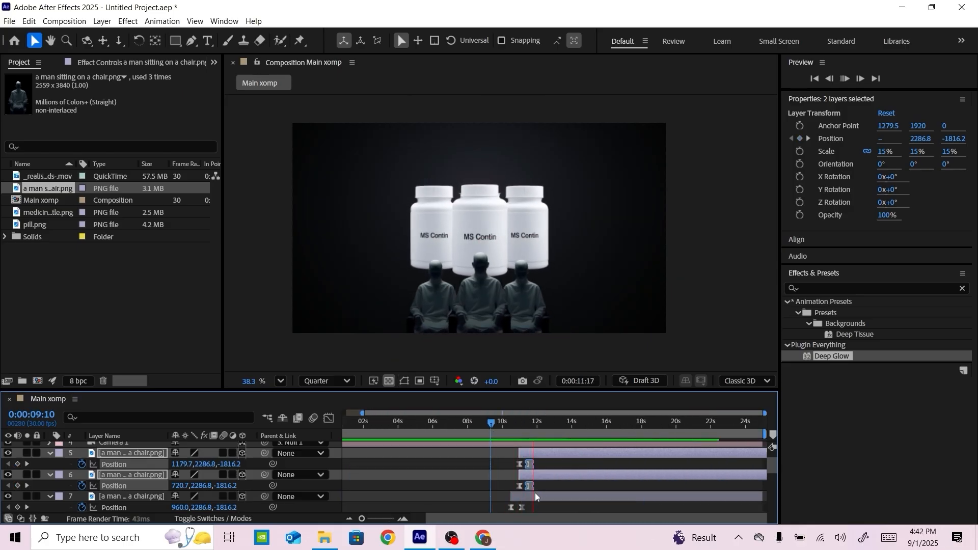
{"action": "key", "text": "space"}
{"action": "key", "text": "k"}
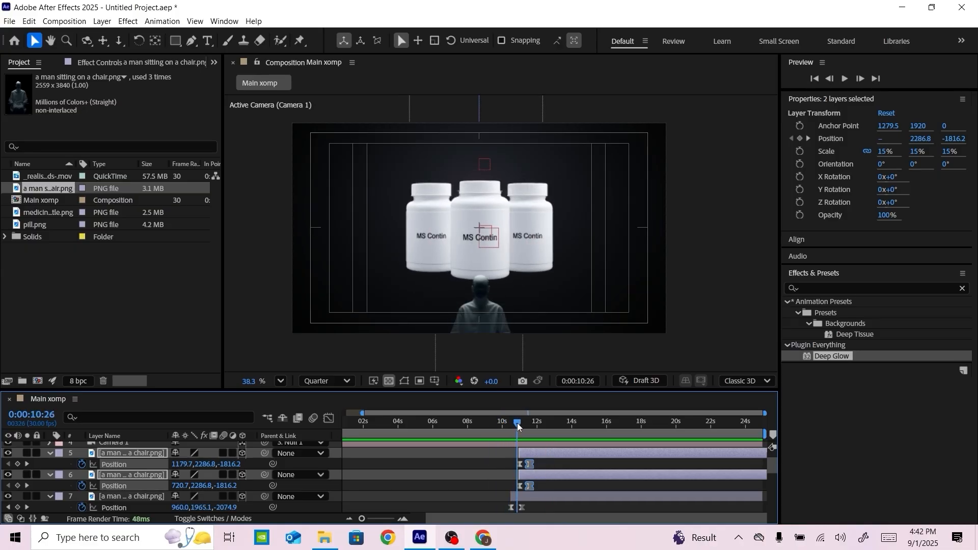
Move the final position keyframes of all three seated men about one second later and preview the slower rise
{"action": "left_click", "coordinate": [522, 508], "text": "shift"}
{"action": "left_click_drag", "start_coordinate": [530, 465], "coordinate": [551, 466]}
{"action": "left_click_drag", "start_coordinate": [519, 424], "coordinate": [498, 427]}
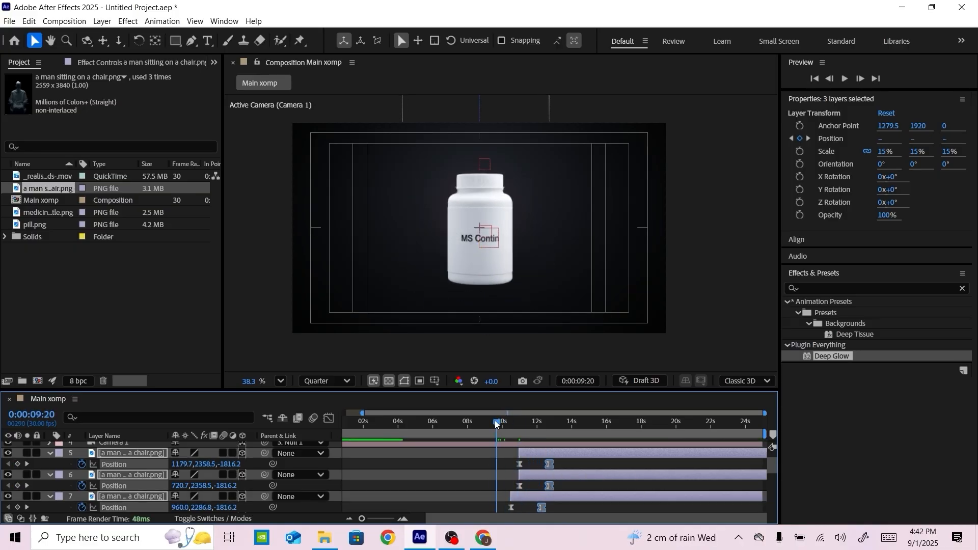
{"action": "key", "text": "space"}
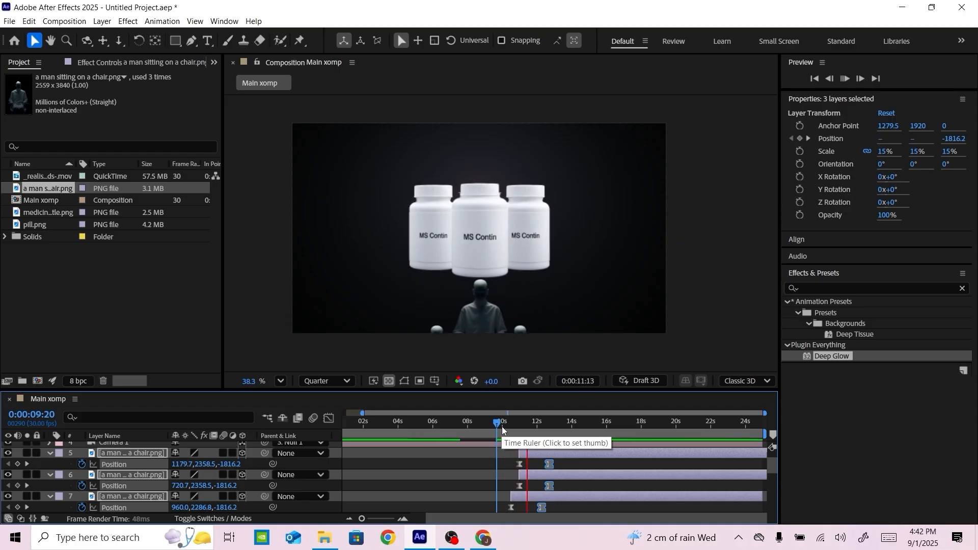
Move the two side men's layers with their keyframes to start at about 0:00:12:07, when the centre man finishes rising, and preview the staggered rise
{"action": "left_click_drag", "start_coordinate": [499, 424], "coordinate": [531, 422]}
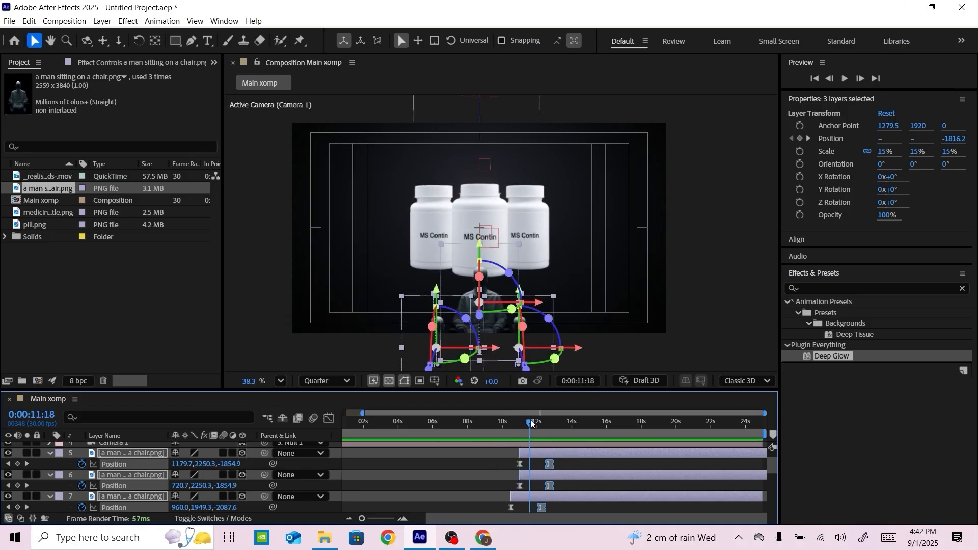
{"action": "left_click", "coordinate": [480, 479]}
{"action": "left_click", "coordinate": [537, 474]}
{"action": "left_click", "coordinate": [540, 454], "text": "shift"}
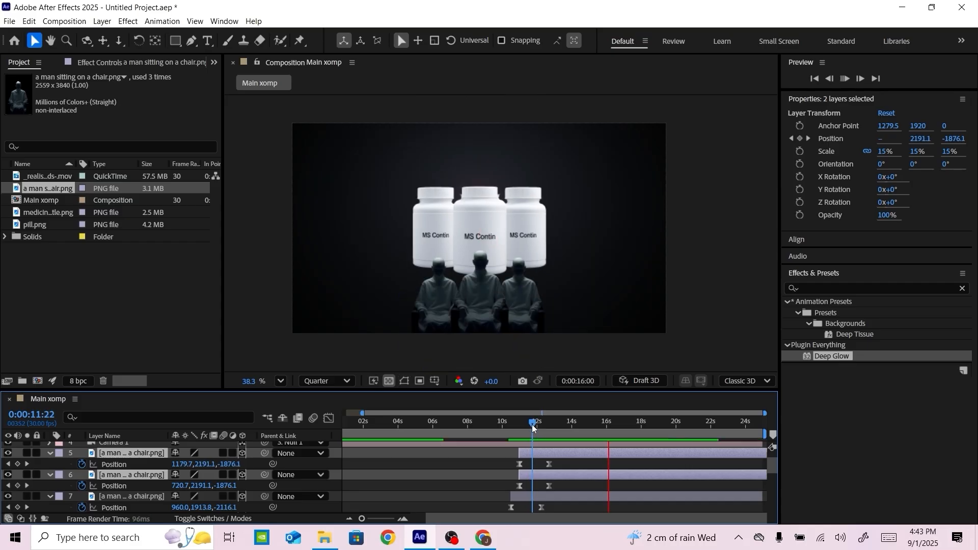
{"action": "left_click_drag", "start_coordinate": [534, 426], "coordinate": [541, 426]}
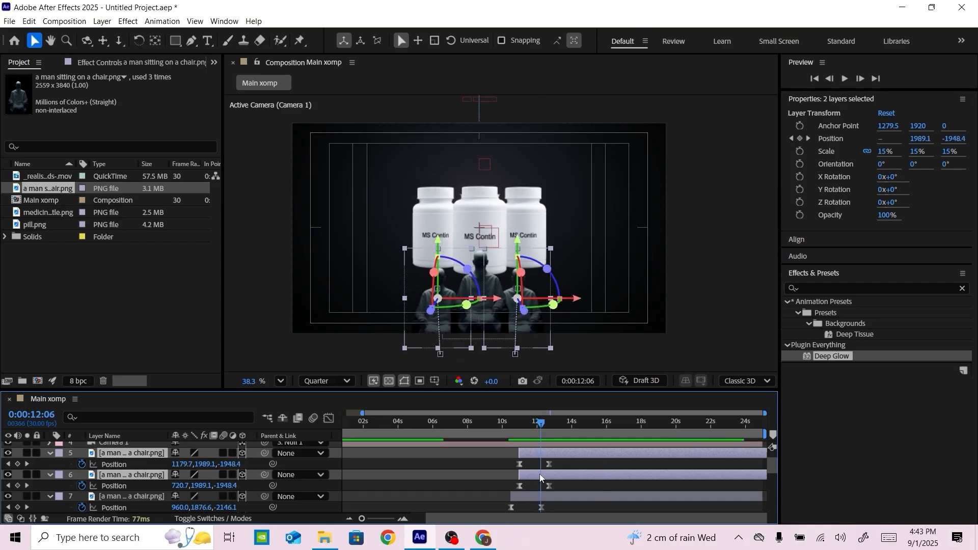
{"action": "left_click_drag", "start_coordinate": [540, 477], "coordinate": [550, 455]}
{"action": "key", "text": "space"}
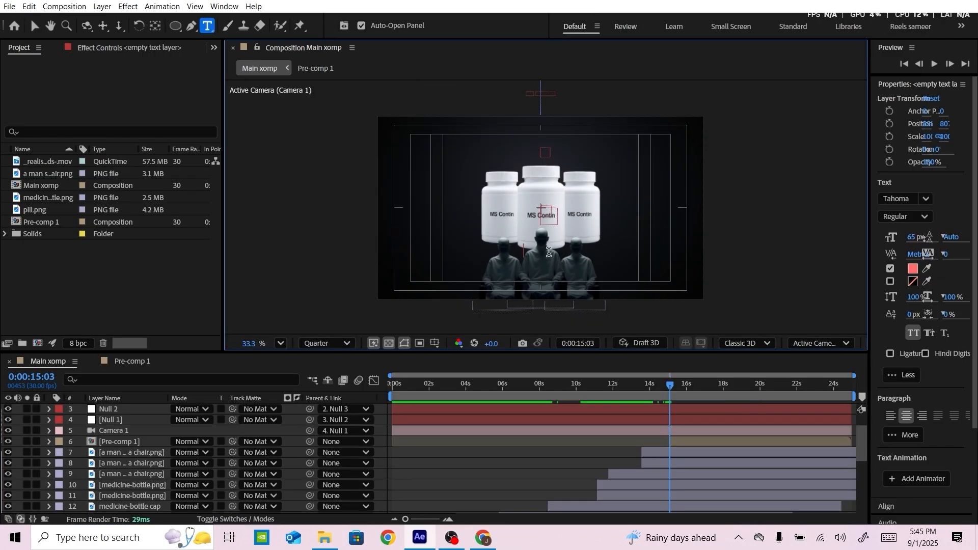
Create the text "CANCER PATENTS" in front of the seated men, apply Deep Glow to it, and make it a 3D layer
{"action": "type", "text": "can"}
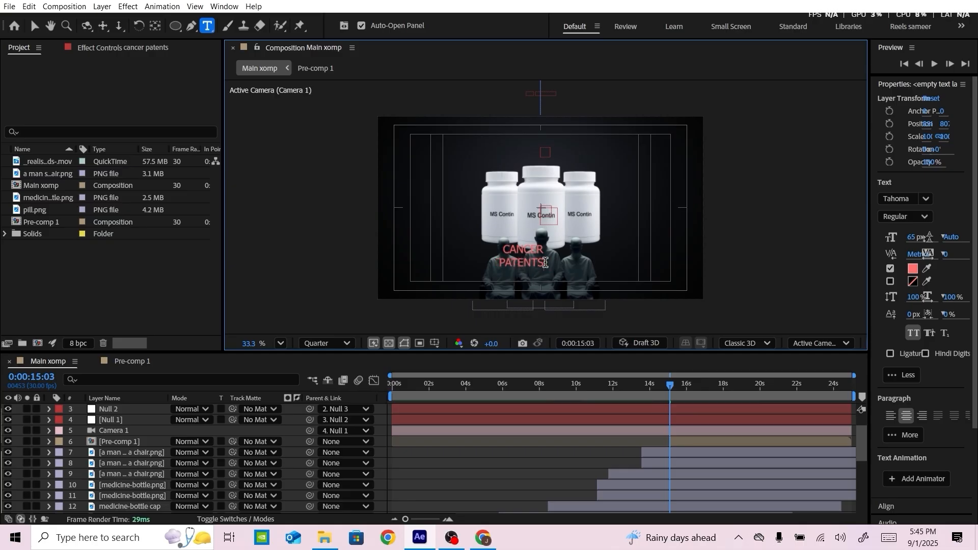
{"action": "scroll", "coordinate": [915, 396], "scroll_direction": "down", "scroll_amount": 3}
{"action": "left_click_drag", "start_coordinate": [918, 505], "coordinate": [529, 263]}
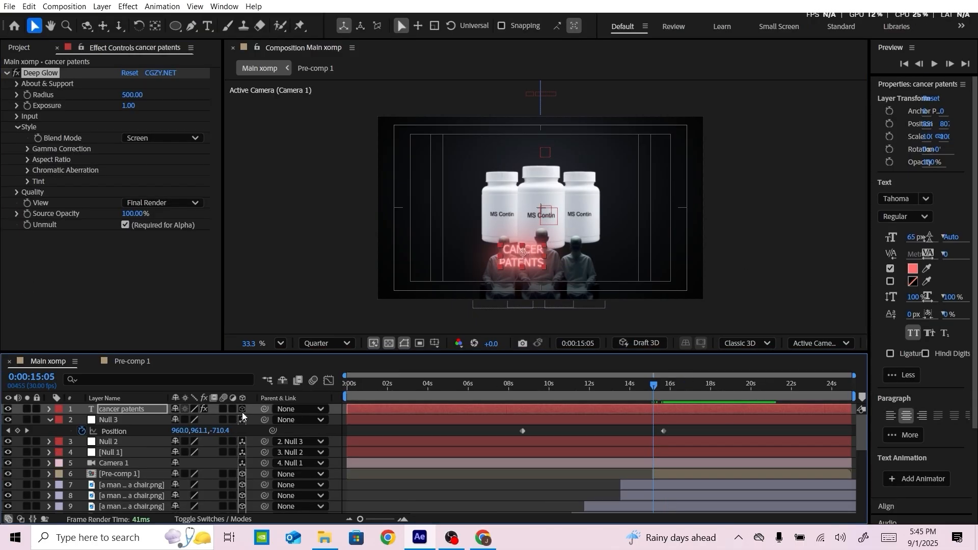
{"action": "left_click", "coordinate": [242, 410]}
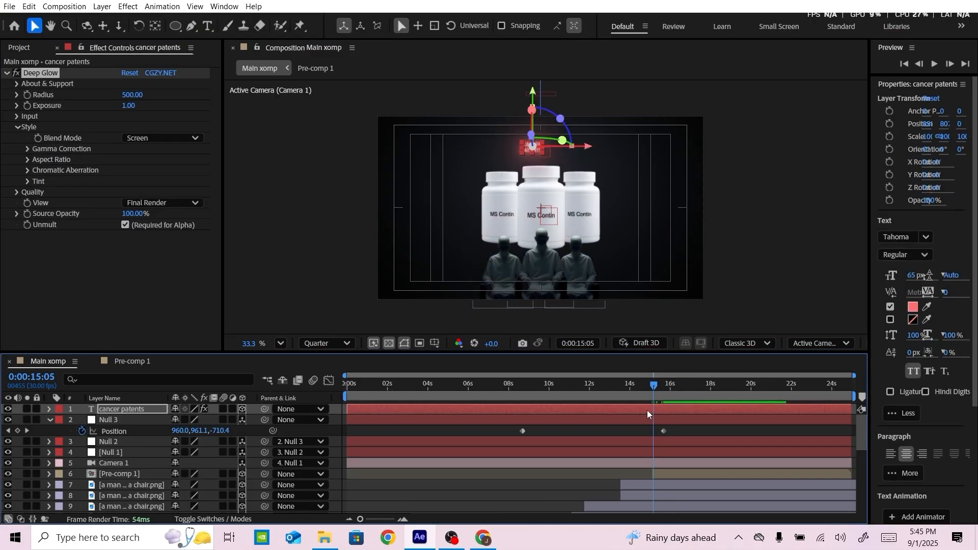
Lower the cancer patents text beside the centre man's head and place its layer directly below Pre-comp 1 in the layer order
{"action": "left_click_drag", "start_coordinate": [536, 96], "coordinate": [536, 190]}
{"action": "scroll", "coordinate": [536, 190], "scroll_direction": "up", "scroll_amount": 3}
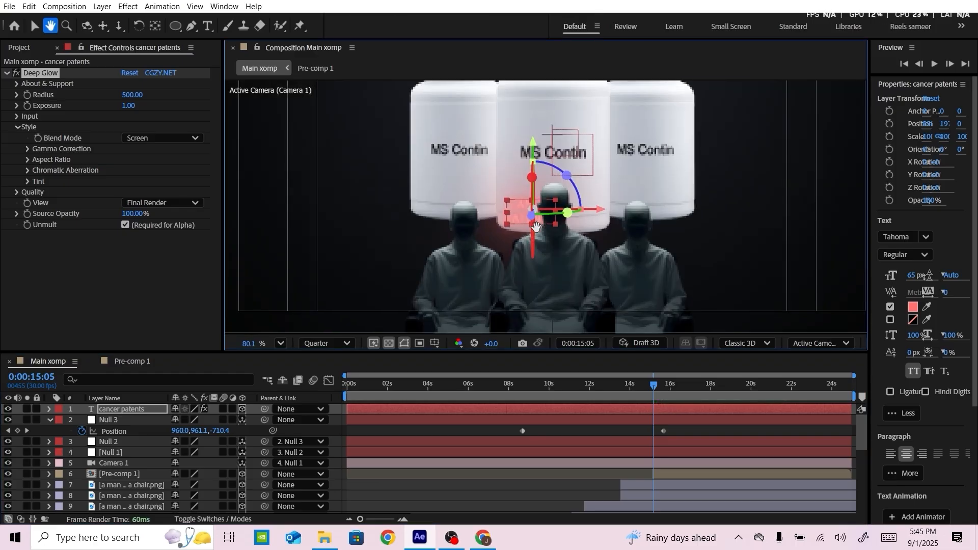
{"action": "left_click_drag", "start_coordinate": [124, 411], "coordinate": [124, 481]}
{"action": "scroll", "coordinate": [139, 440], "scroll_direction": "down", "scroll_amount": 1}
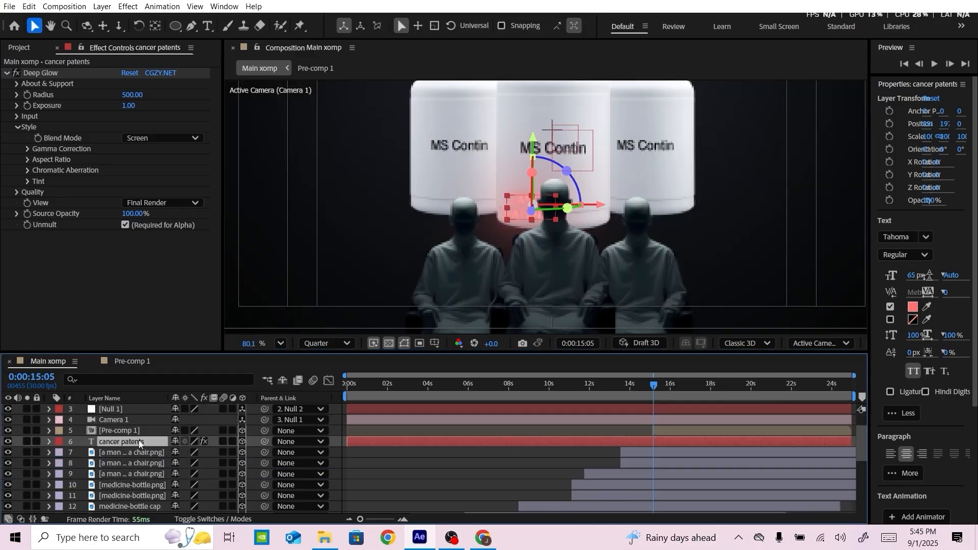
Copy the centre man's Z position of -2146.2 to the cancer patents text layer
{"action": "key", "text": "p"}
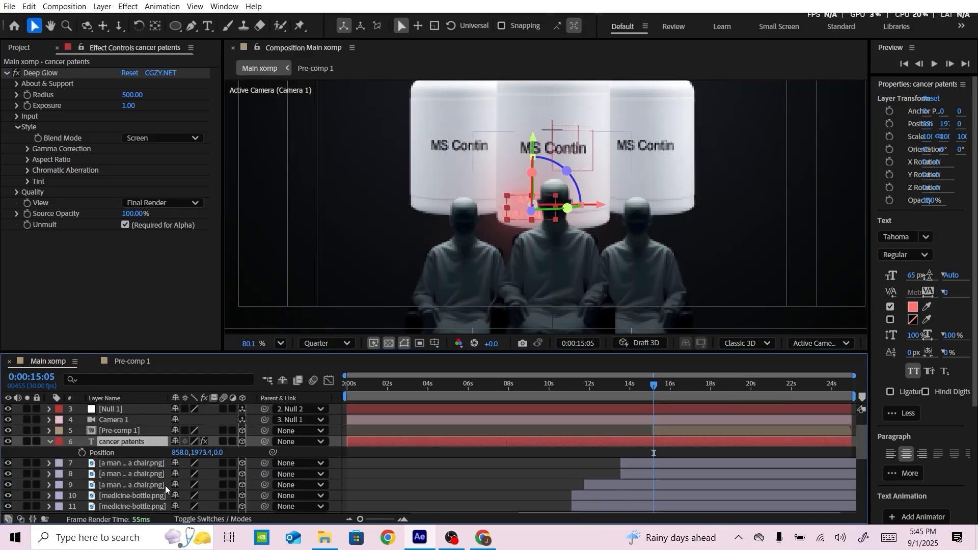
{"action": "left_click", "coordinate": [136, 484]}
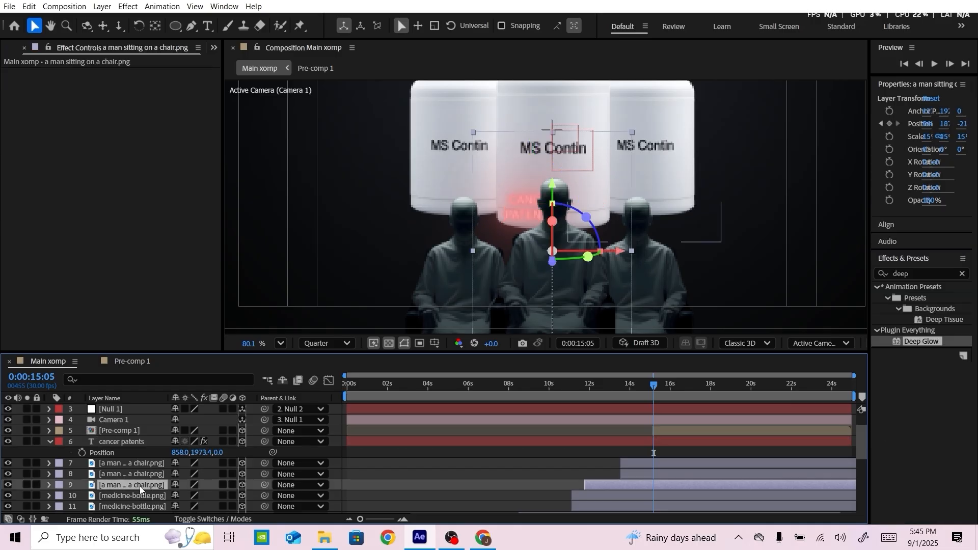
{"action": "key", "text": "p"}
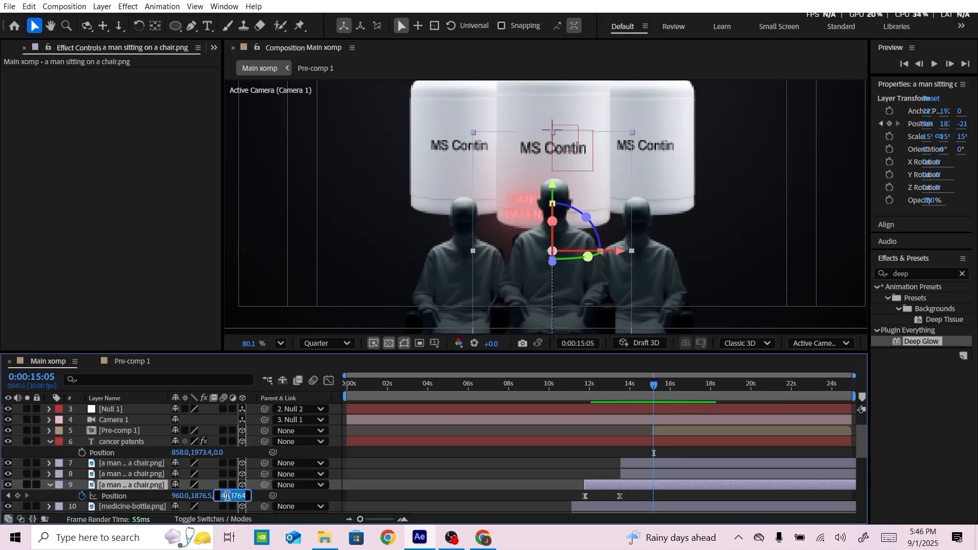
{"action": "left_click", "coordinate": [219, 452]}
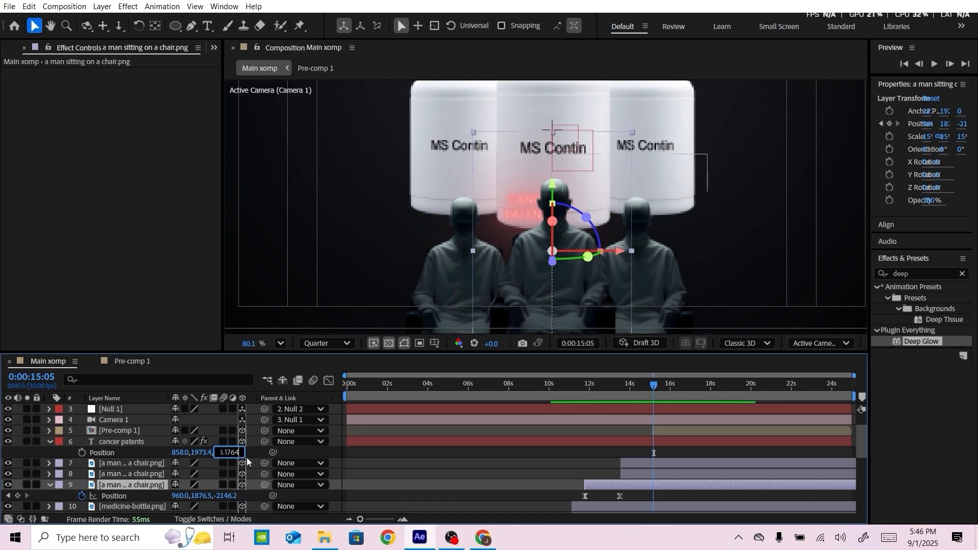
{"action": "left_click", "coordinate": [289, 453]}
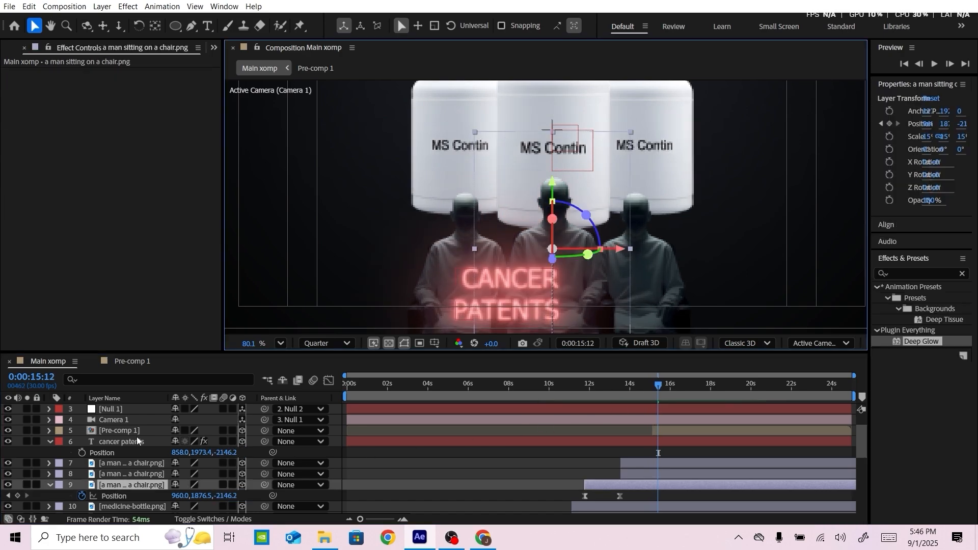
Centre the cancer patents text on the middle man's chest and scale it to 81%
{"action": "left_click", "coordinate": [120, 442]}
{"action": "left_click_drag", "start_coordinate": [579, 294], "coordinate": [623, 288]}
{"action": "left_click_drag", "start_coordinate": [555, 224], "coordinate": [555, 192]}
{"action": "left_click_drag", "start_coordinate": [190, 455], "coordinate": [181, 455]}
{"action": "left_click_drag", "start_coordinate": [558, 192], "coordinate": [558, 201]}
{"action": "scroll", "coordinate": [609, 251], "scroll_direction": "down", "scroll_amount": 3}
{"action": "left_click_drag", "start_coordinate": [717, 219], "coordinate": [654, 236]}
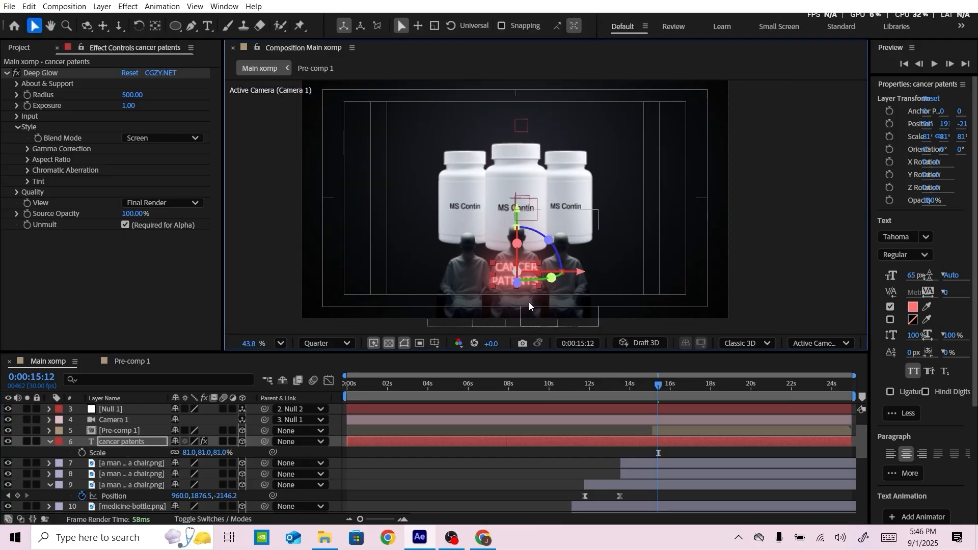
Import the white-smoke video from the magnets media tutorial 2 folder and add it to Main xomp below the medicine bottle layers
{"action": "left_click", "coordinate": [20, 47]}
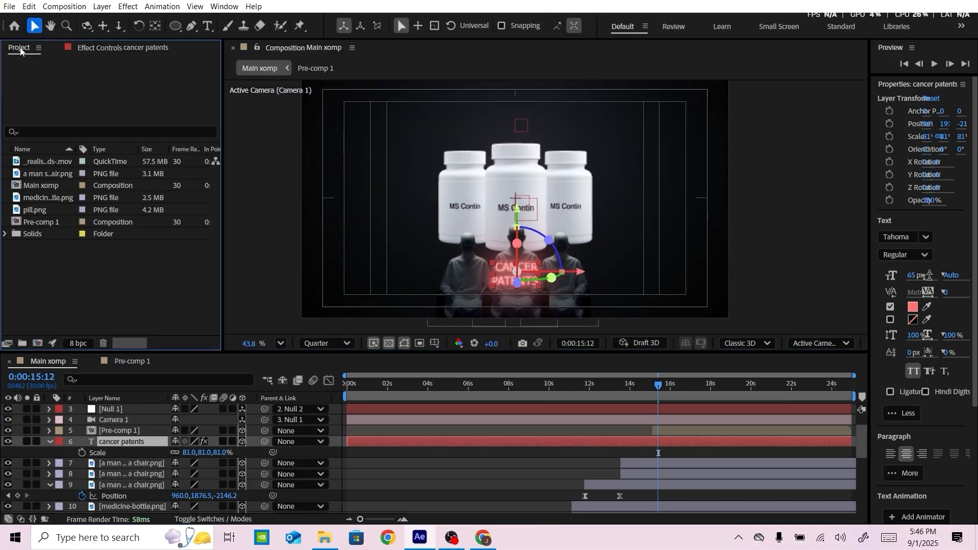
{"action": "left_click", "coordinate": [325, 537]}
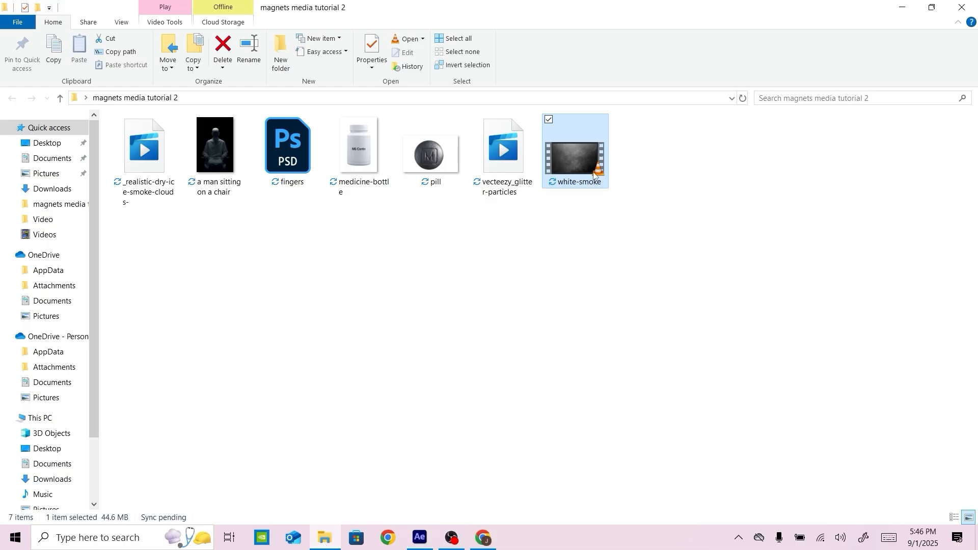
{"action": "left_click_drag", "start_coordinate": [576, 163], "coordinate": [102, 306]}
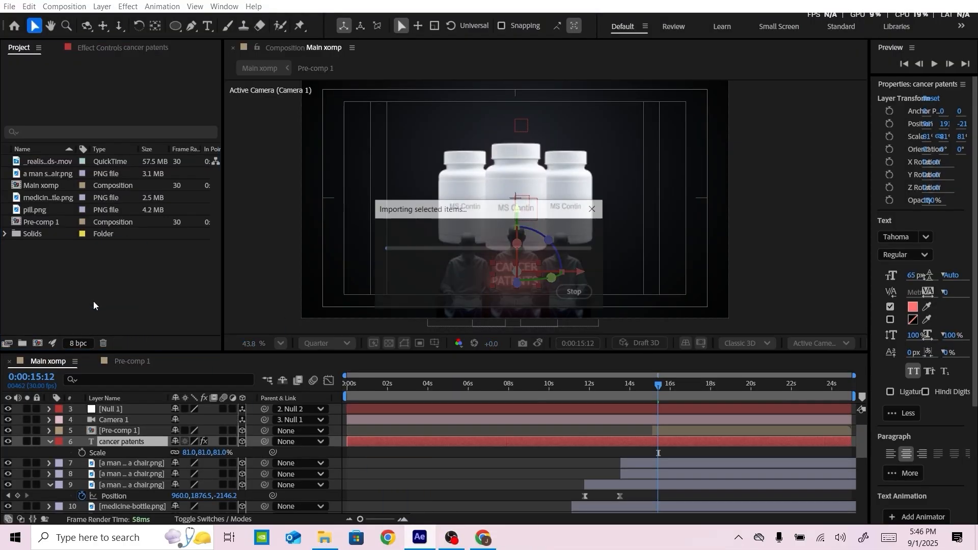
{"action": "left_click_drag", "start_coordinate": [43, 247], "coordinate": [512, 480]}
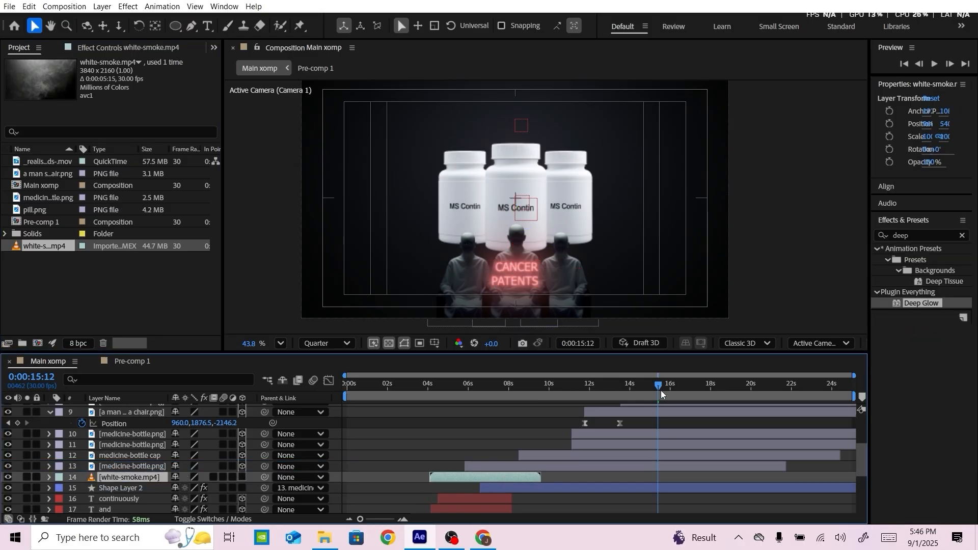
Set the white-smoke layer's blend mode to Screen and move the clip to start at 0:00:07:29
{"action": "left_click_drag", "start_coordinate": [659, 386], "coordinate": [493, 386]}
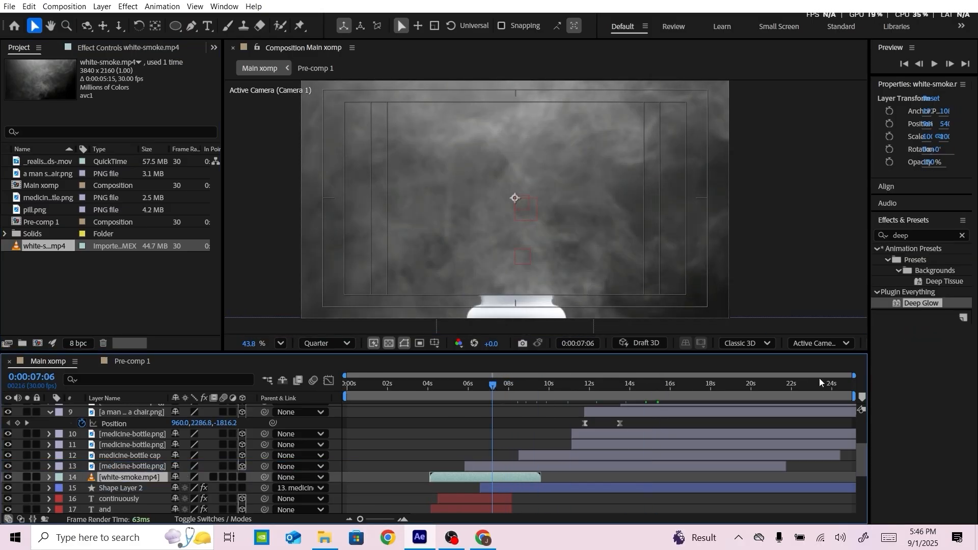
{"action": "left_click", "coordinate": [213, 520]}
{"action": "left_click", "coordinate": [191, 477]}
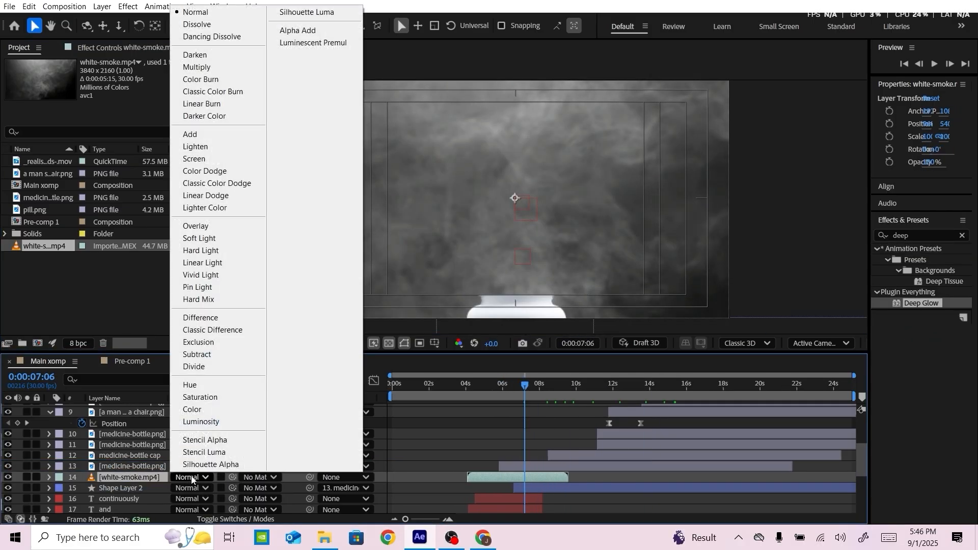
{"action": "left_click", "coordinate": [195, 159]}
{"action": "left_click_drag", "start_coordinate": [528, 383], "coordinate": [539, 385]}
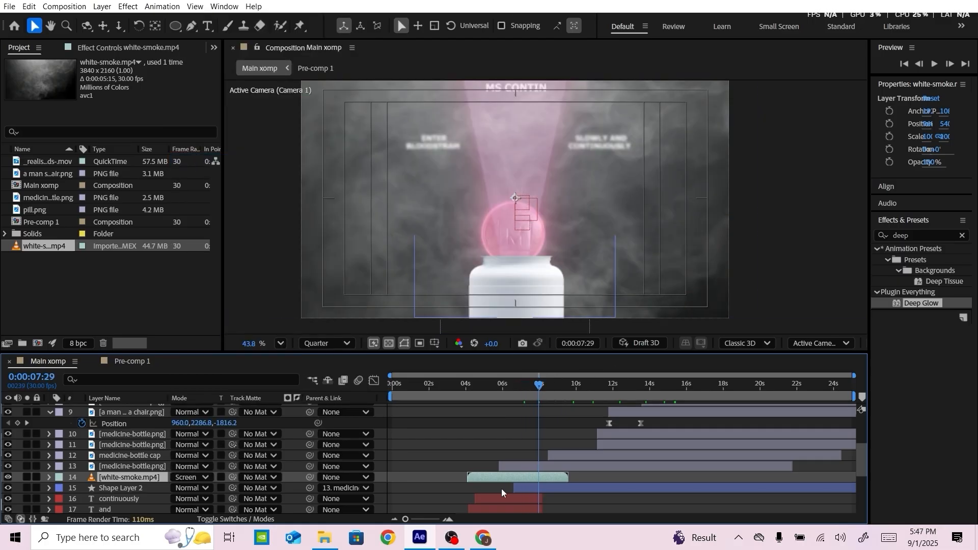
{"action": "left_click_drag", "start_coordinate": [543, 476], "coordinate": [569, 475]}
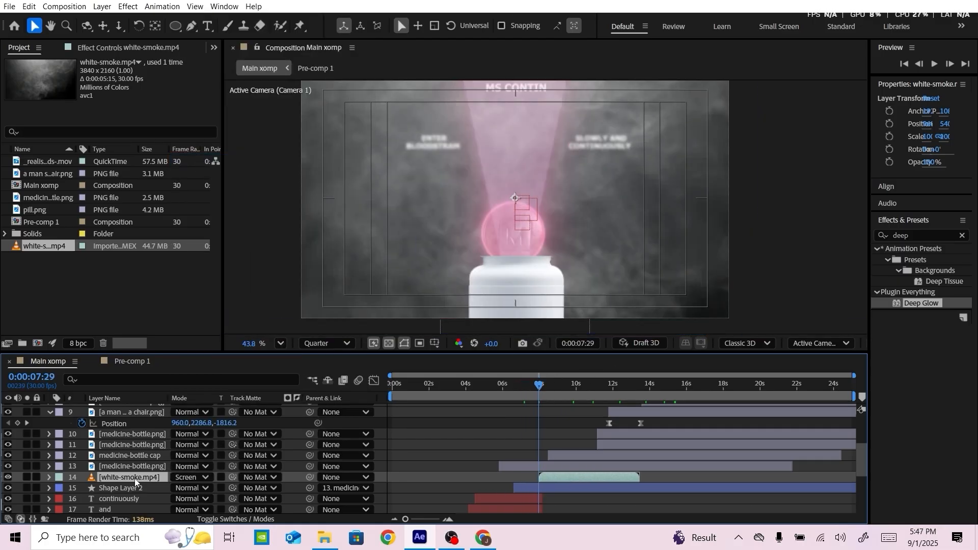
Keyframe the white-smoke opacity from 100% at the clip's start to 50% at 0:00:08:16
{"action": "key", "text": "t"}
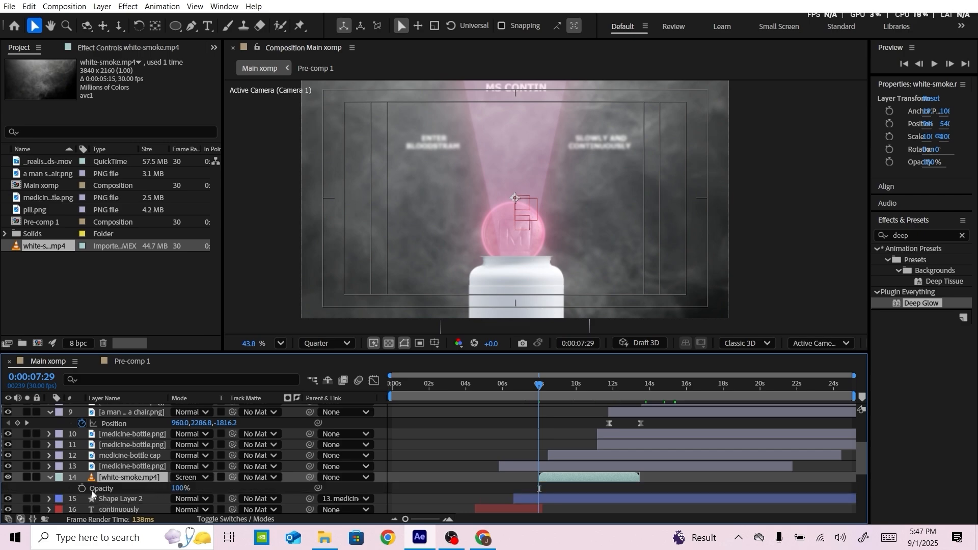
{"action": "left_click", "coordinate": [82, 488]}
{"action": "left_click_drag", "start_coordinate": [539, 384], "coordinate": [548, 385]}
{"action": "left_click_drag", "start_coordinate": [854, 375], "coordinate": [631, 375]}
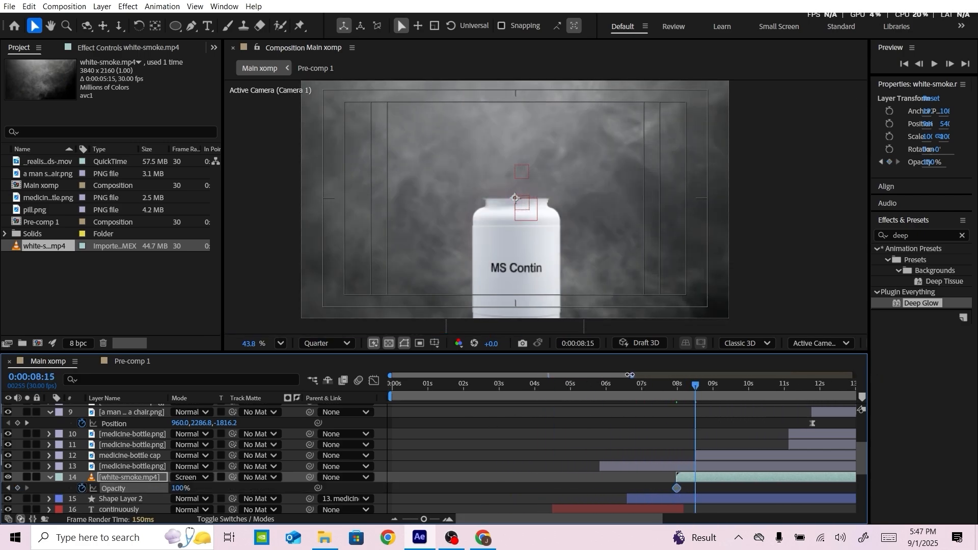
{"action": "left_click", "coordinate": [698, 385]}
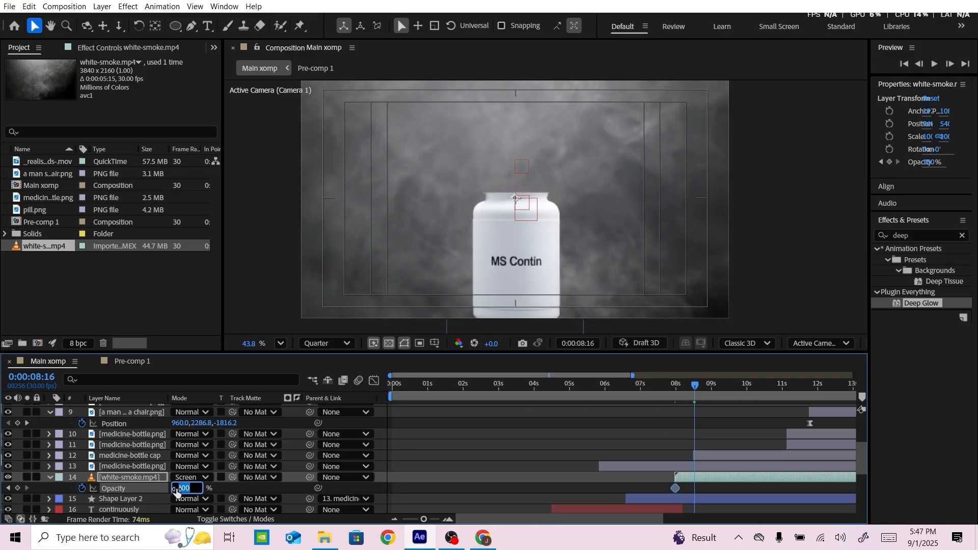
{"action": "type", "text": "50"}
{"action": "key", "text": "Return"}
{"action": "key", "text": "j"}
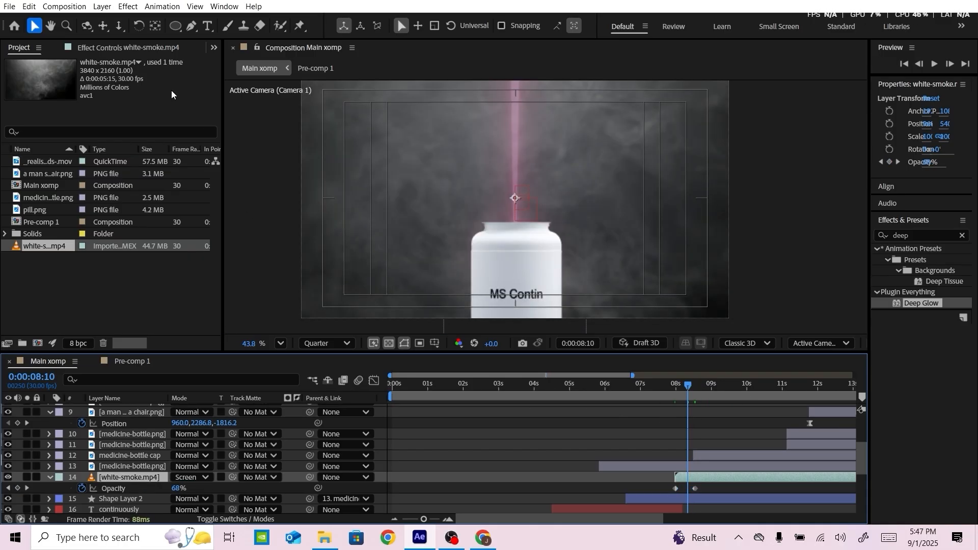
Draw an elliptical mask on the white-smoke layer and adjust its edges so it is centred in the frame
{"action": "left_click", "coordinate": [175, 26]}
{"action": "left_click_drag", "start_coordinate": [351, 111], "coordinate": [696, 287]}
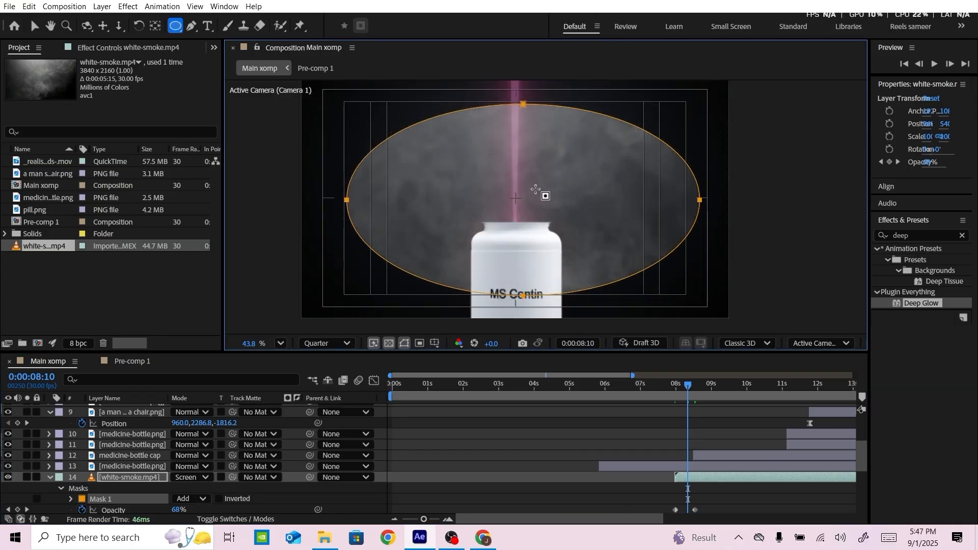
{"action": "key", "text": "v"}
{"action": "double_click", "coordinate": [523, 104]}
{"action": "left_click_drag", "start_coordinate": [522, 103], "coordinate": [524, 100]}
{"action": "left_click_drag", "start_coordinate": [701, 198], "coordinate": [685, 199]}
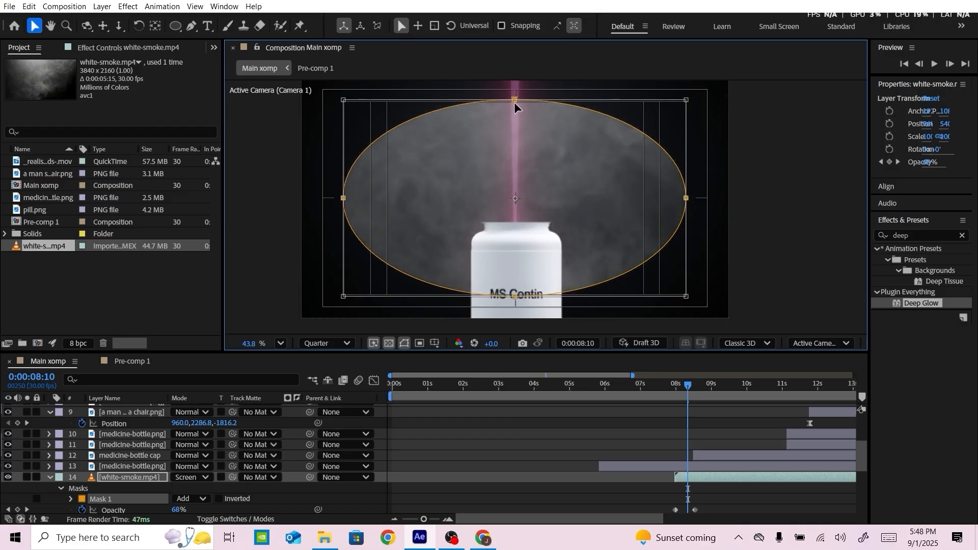
{"action": "left_click_drag", "start_coordinate": [514, 100], "coordinate": [515, 102]}
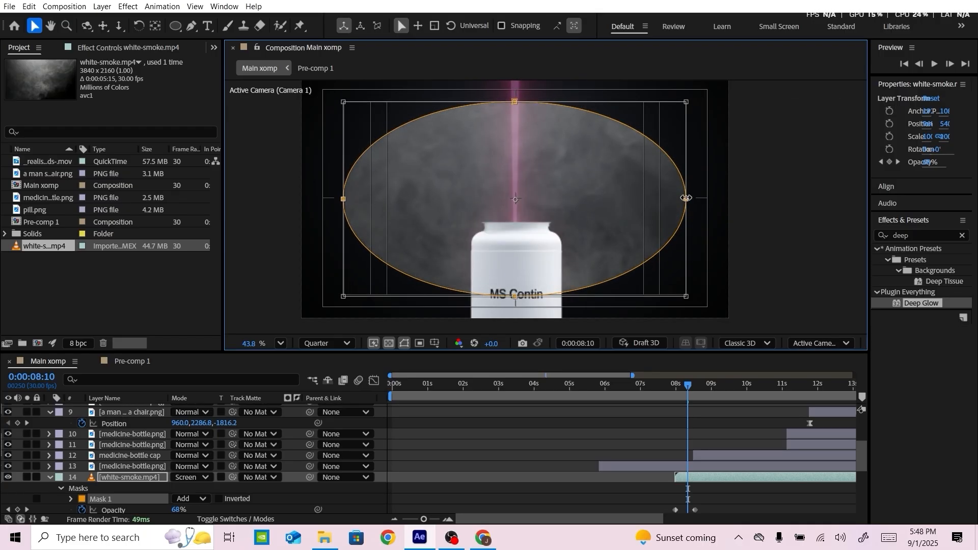
{"action": "left_click_drag", "start_coordinate": [686, 198], "coordinate": [685, 197]}
{"action": "left_click_drag", "start_coordinate": [512, 295], "coordinate": [512, 294]}
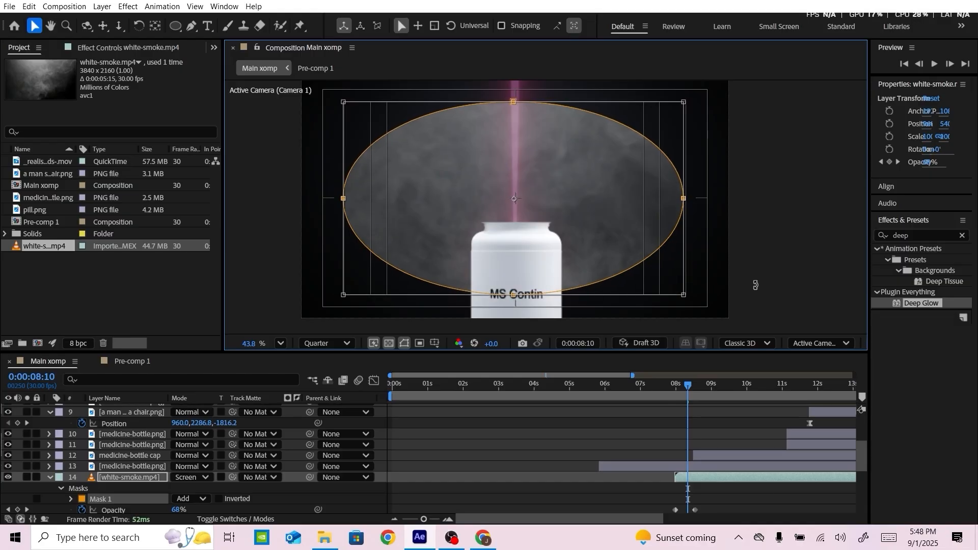
Feather the white-smoke mask by 879 pixels and preview the smoke from 0:00:07:16
{"action": "left_click", "coordinate": [723, 433]}
{"action": "left_click", "coordinate": [94, 480]}
{"action": "left_click", "coordinate": [70, 499]}
{"action": "scroll", "coordinate": [166, 462], "scroll_direction": "down", "scroll_amount": 2}
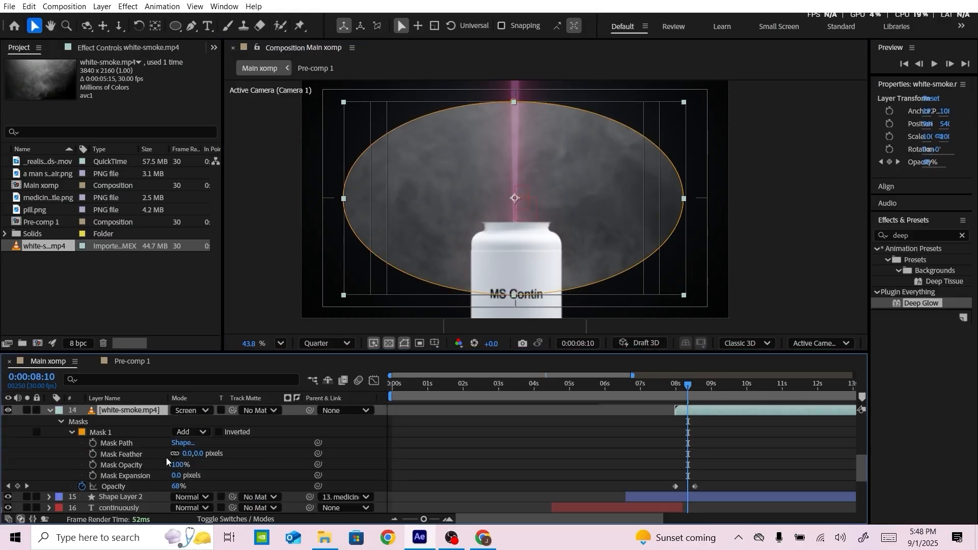
{"action": "left_click_drag", "start_coordinate": [187, 453], "coordinate": [747, 452]}
{"action": "scroll", "coordinate": [575, 168], "scroll_direction": "down", "scroll_amount": 3}
{"action": "left_click", "coordinate": [659, 385]}
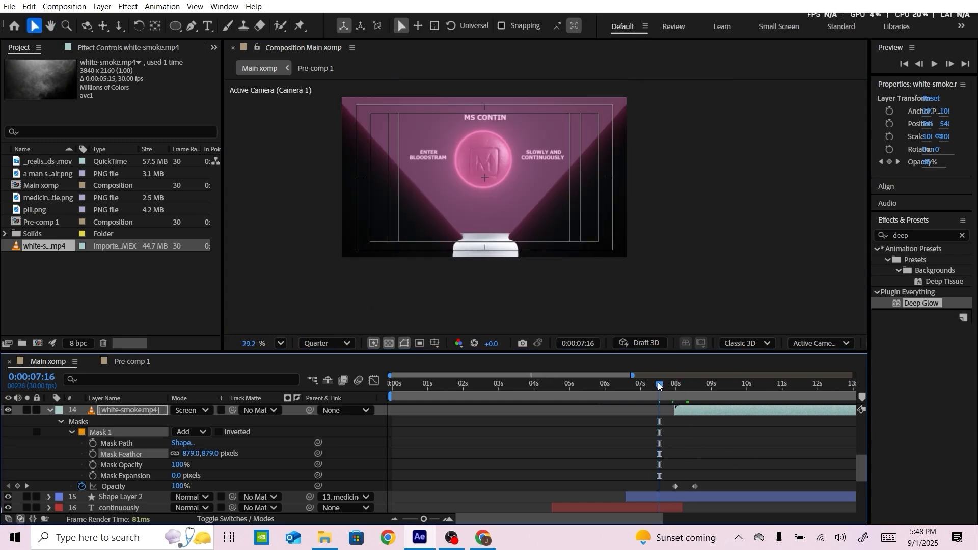
{"action": "key", "text": "space"}
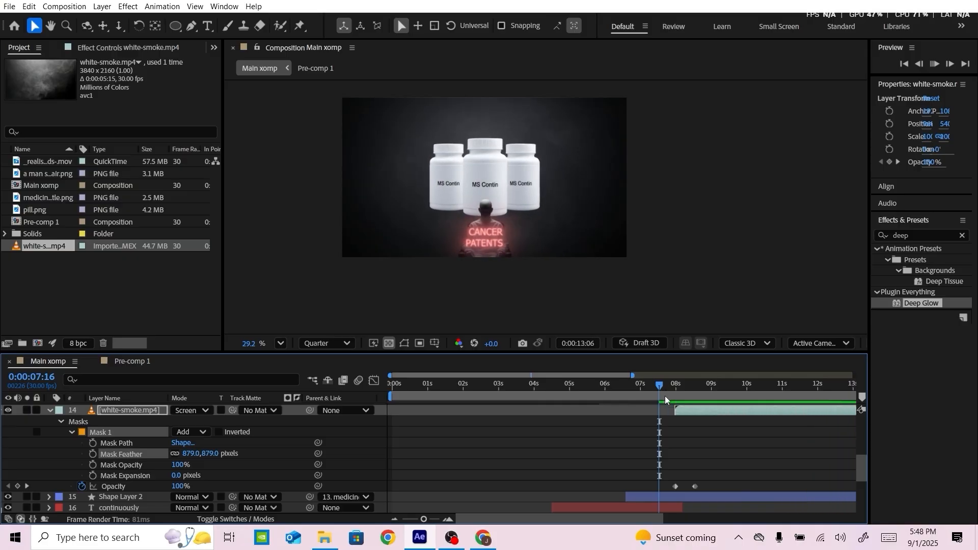
Time-stretch the white-smoke layer to a new duration of 0:00:10:15, holding its in-point in place
{"action": "left_click", "coordinate": [798, 386]}
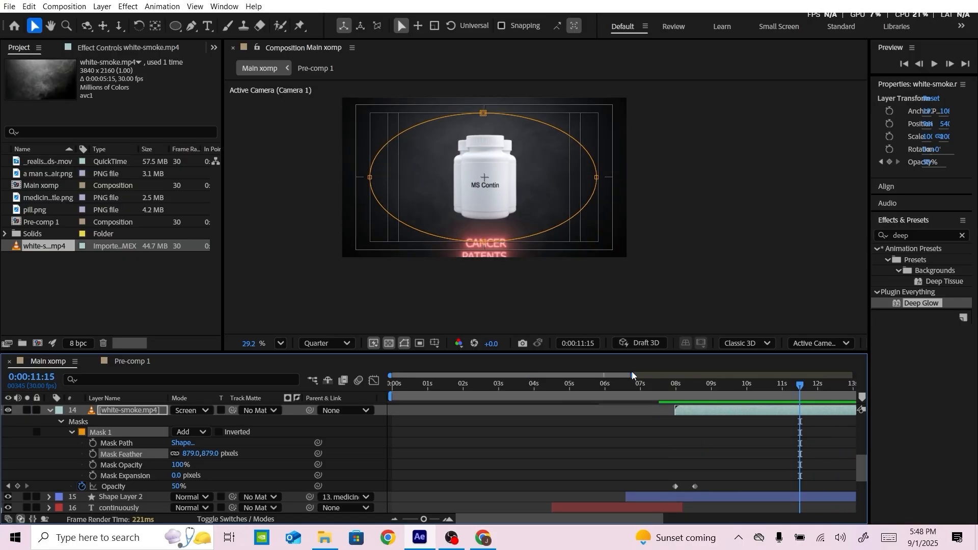
{"action": "left_click_drag", "start_coordinate": [634, 376], "coordinate": [738, 395]}
{"action": "scroll", "coordinate": [598, 412], "scroll_direction": "up", "scroll_amount": 2}
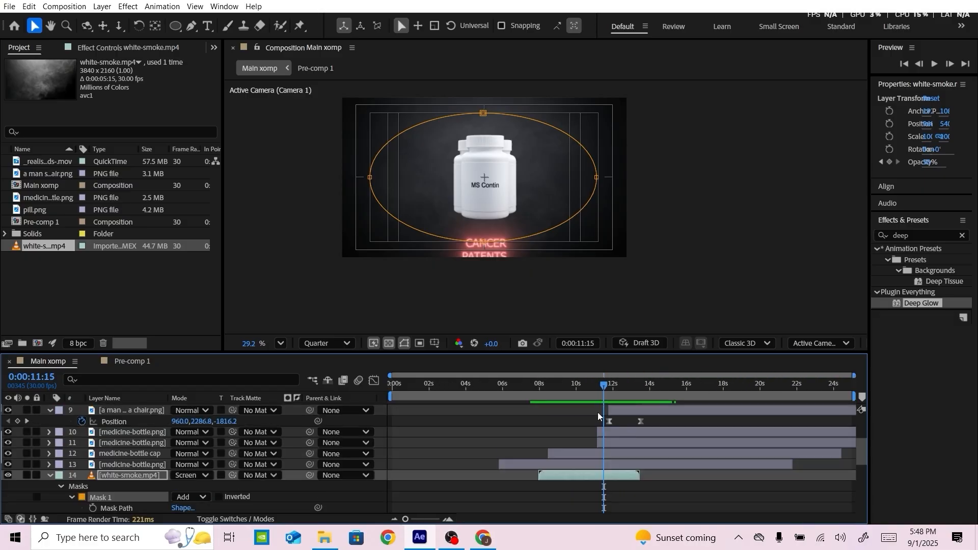
{"action": "left_click_drag", "start_coordinate": [605, 386], "coordinate": [640, 386]}
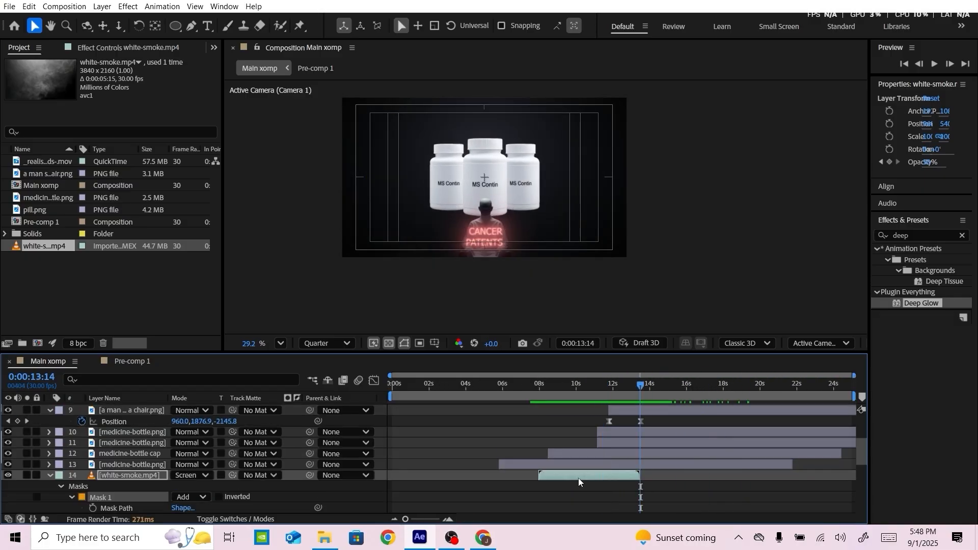
{"action": "right_click", "coordinate": [579, 478]}
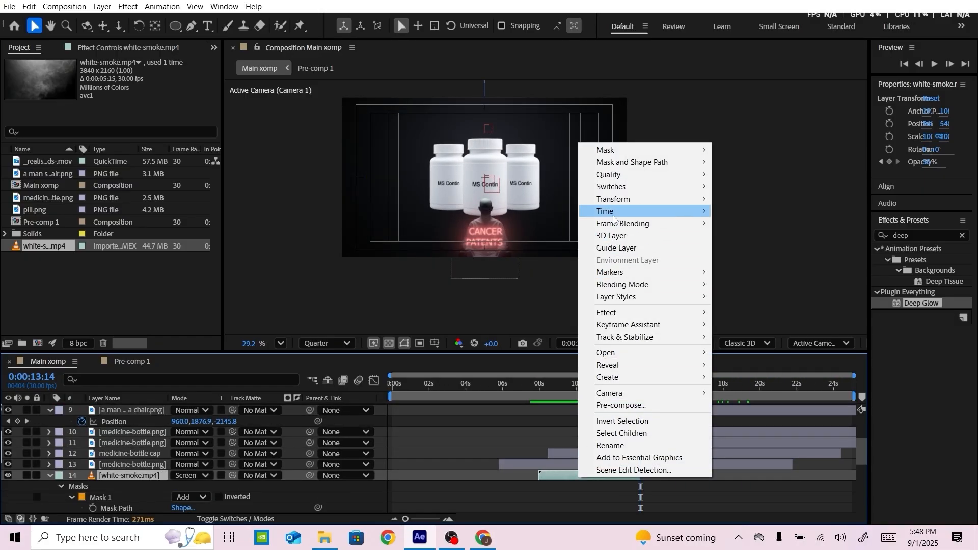
{"action": "mouse_move", "coordinate": [614, 219]}
{"action": "left_click", "coordinate": [738, 236]}
{"action": "left_click", "coordinate": [459, 238]}
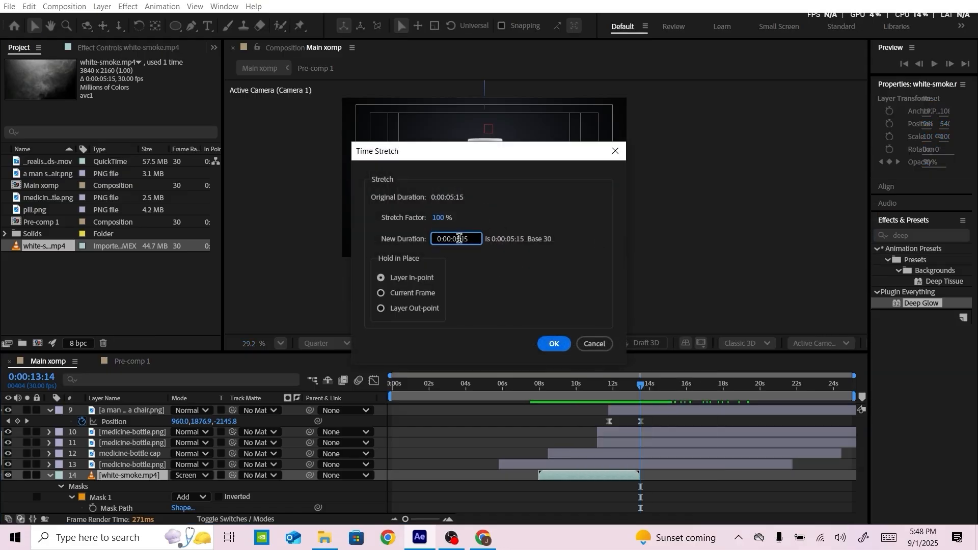
{"action": "key", "text": "BackSpace"}
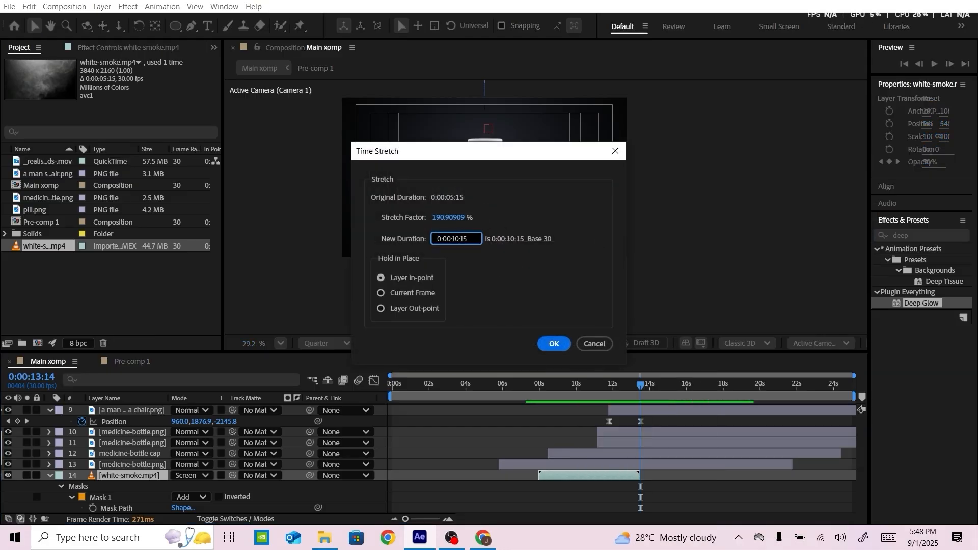
{"action": "key", "text": "Return"}
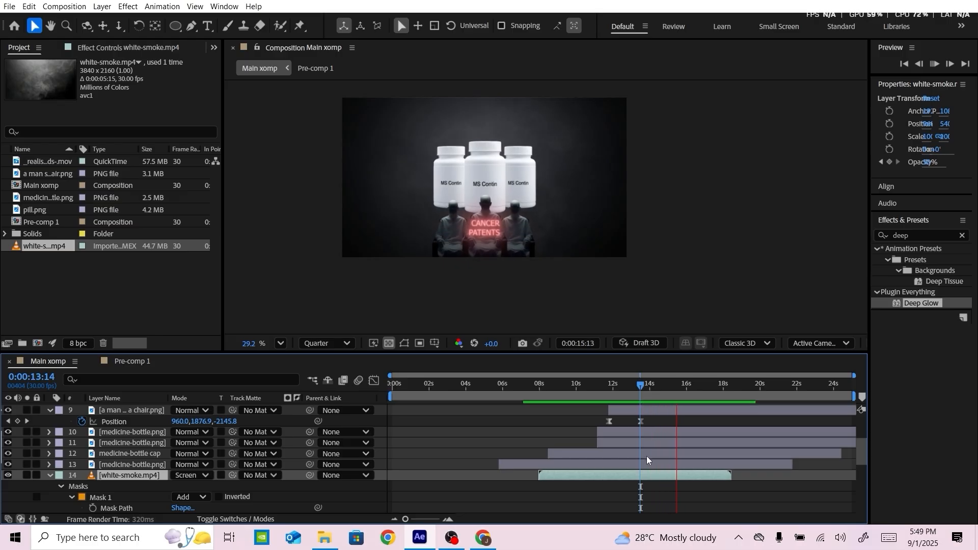
Correct the glowing text on the middle seated man from CANCER PATENTS to CANCER PATIENTS
{"action": "scroll", "coordinate": [657, 471], "scroll_direction": "up", "scroll_amount": 1}
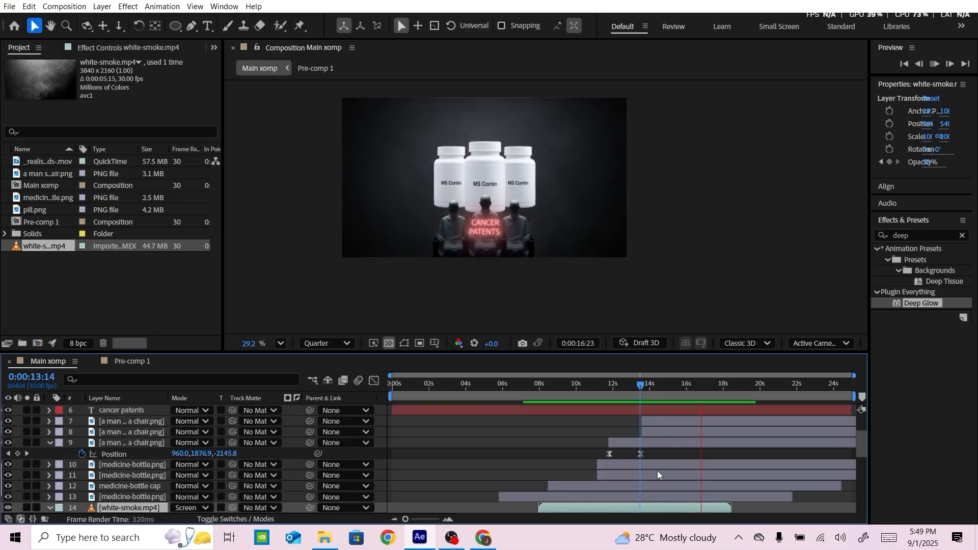
{"action": "scroll", "coordinate": [657, 471], "scroll_direction": "up", "scroll_amount": 2}
{"action": "left_click", "coordinate": [641, 387]}
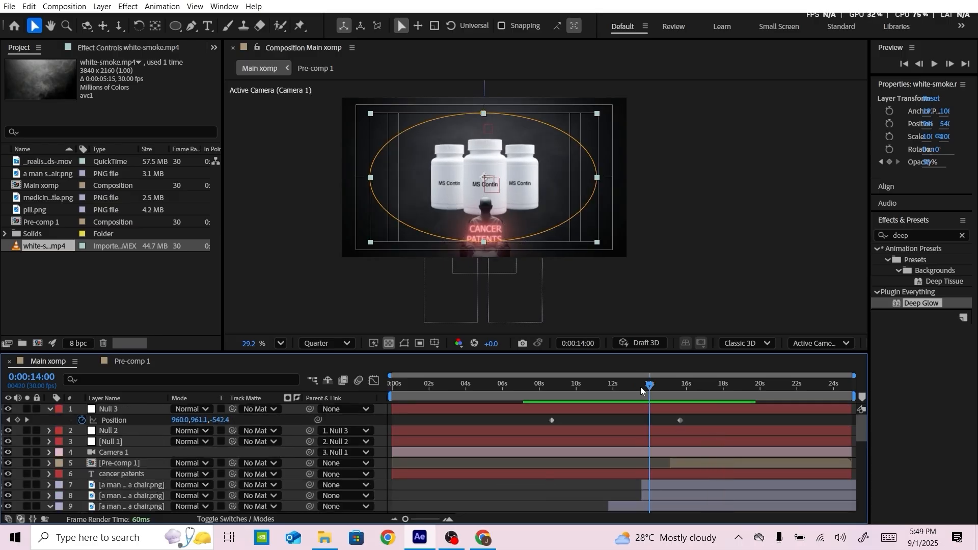
{"action": "left_click", "coordinate": [140, 474]}
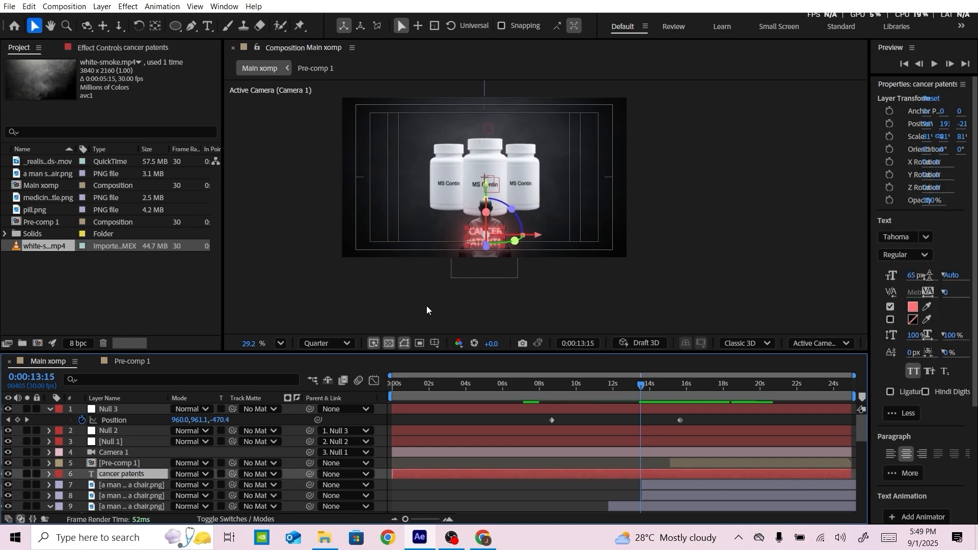
{"action": "scroll", "coordinate": [530, 270], "scroll_direction": "up", "scroll_amount": 4}
{"action": "left_click", "coordinate": [474, 236]}
{"action": "left_click", "coordinate": [123, 464]}
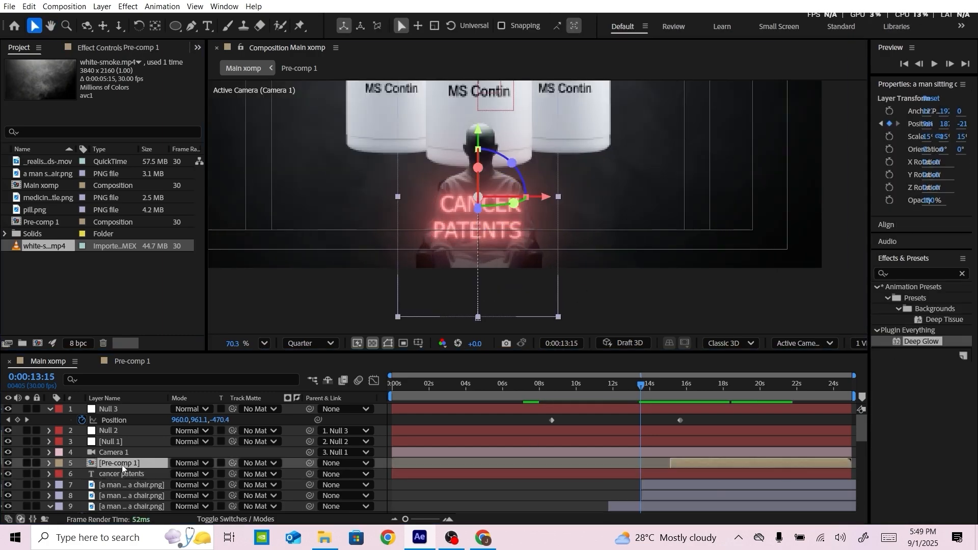
{"action": "left_click", "coordinate": [122, 474]}
{"action": "key", "text": "ctrl+t"}
{"action": "left_click", "coordinate": [471, 234]}
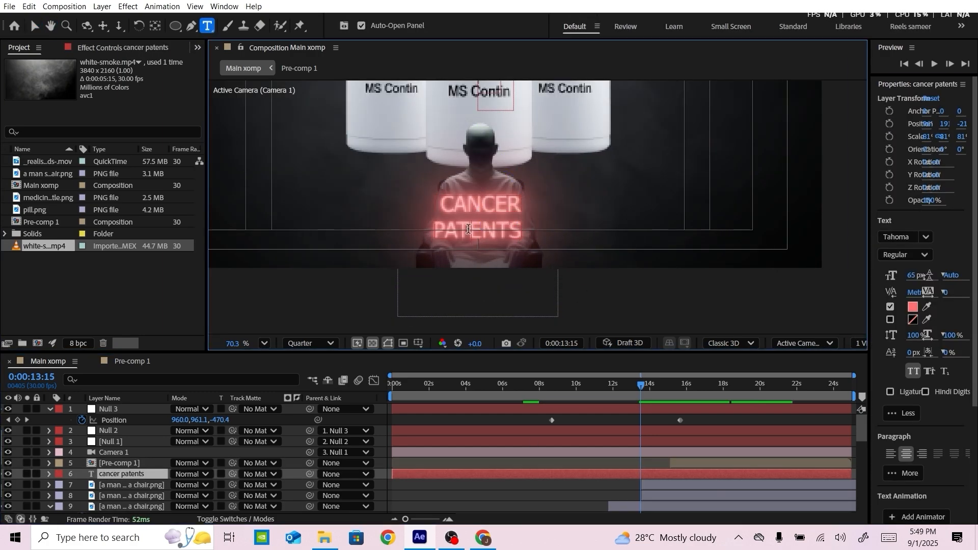
{"action": "type", "text": "i"}
{"action": "left_click", "coordinate": [566, 493]}
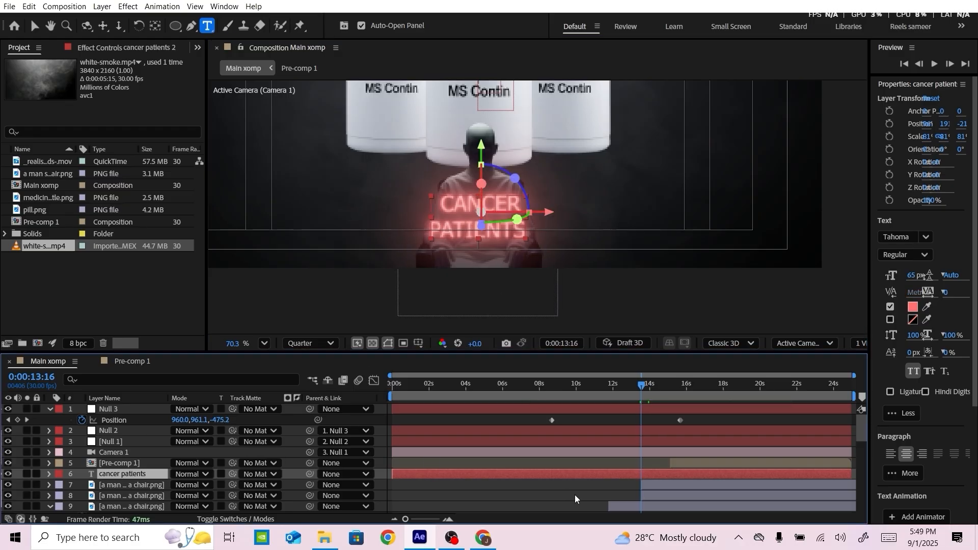
Split the cancer patients text layer at 0:00:13:16 and delete the earlier part
{"action": "key", "text": "ctrl+shift+d"}
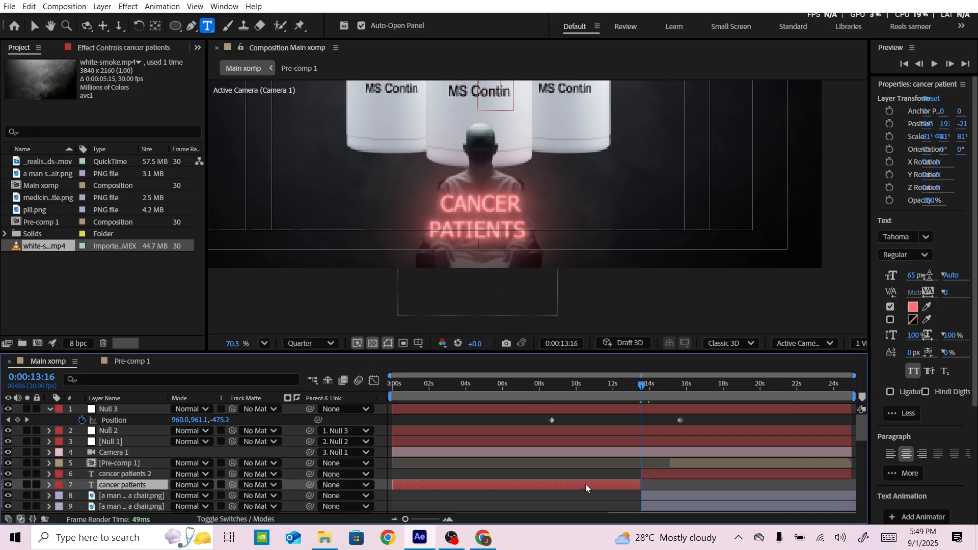
{"action": "key", "text": "Delete"}
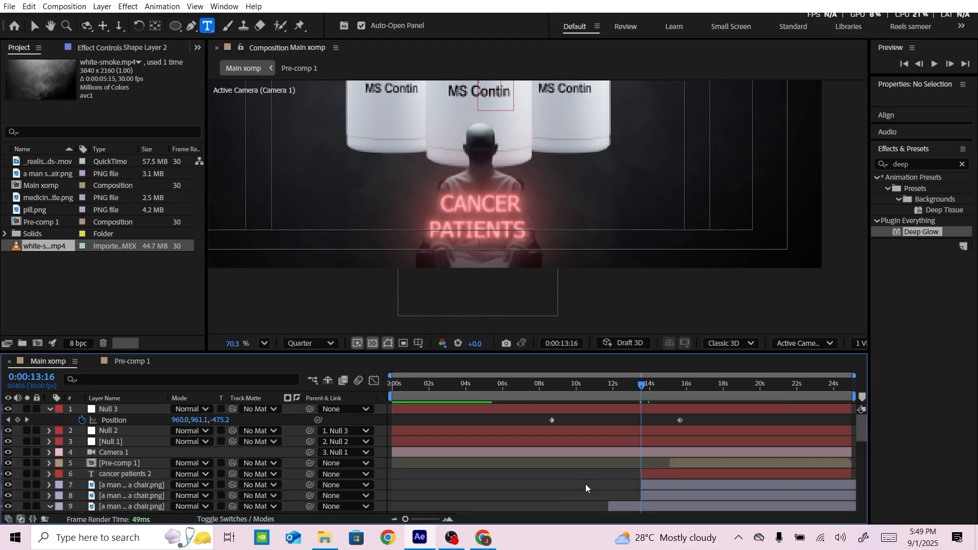
Keyframe the cancer patients text's opacity from 0% at 0:00:13:16 to 100% at 0:00:14:22
{"action": "left_click", "coordinate": [651, 474]}
{"action": "key", "text": "t"}
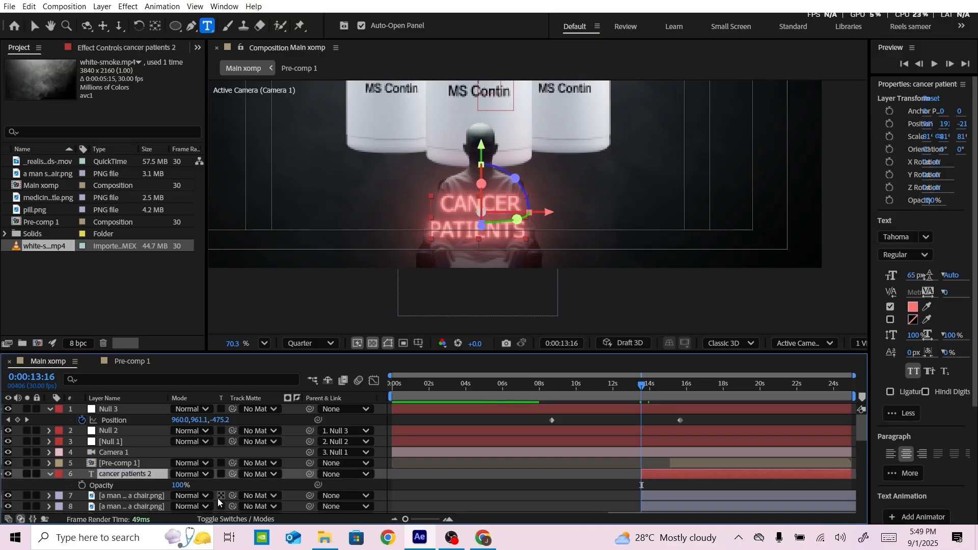
{"action": "left_click", "coordinate": [82, 485]}
{"action": "left_click_drag", "start_coordinate": [644, 384], "coordinate": [664, 386]}
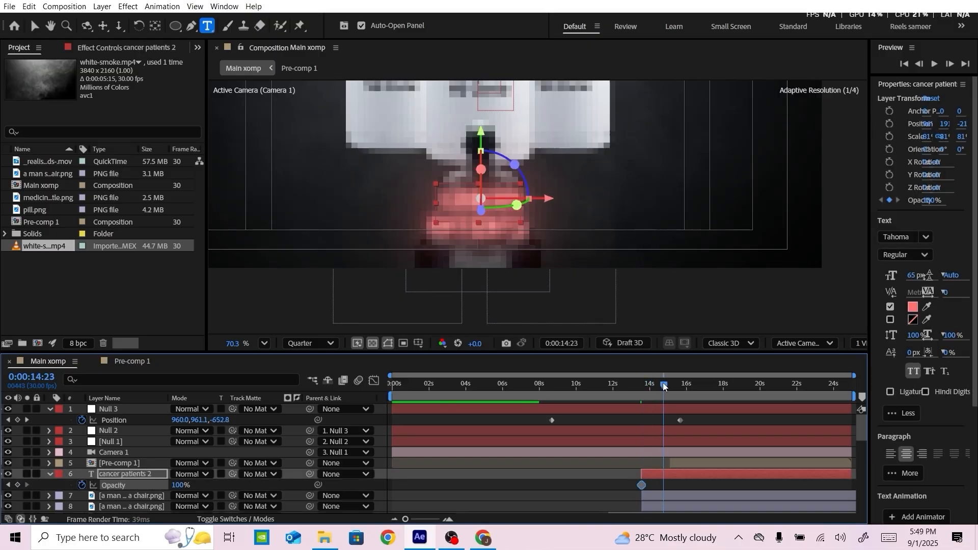
{"action": "left_click_drag", "start_coordinate": [852, 375], "coordinate": [714, 375]}
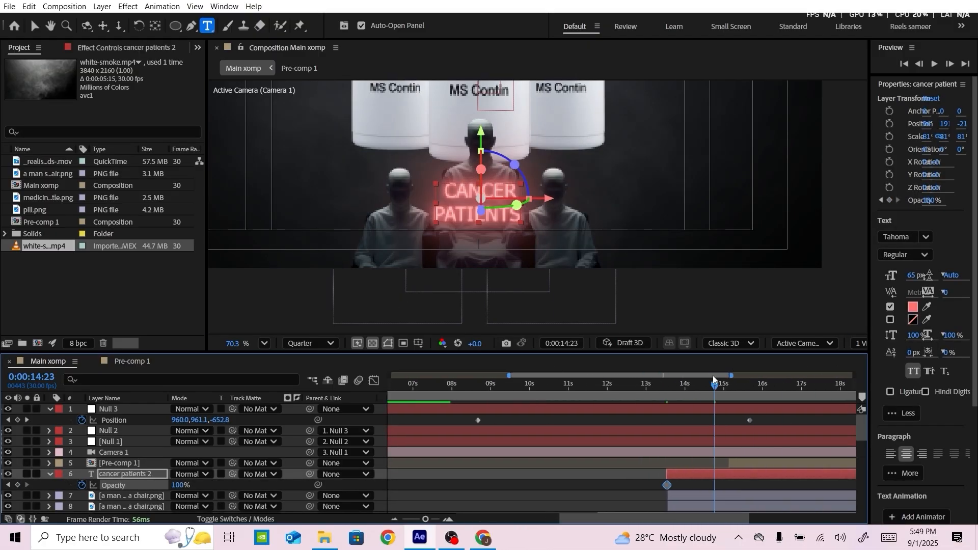
{"action": "left_click", "coordinate": [711, 386]}
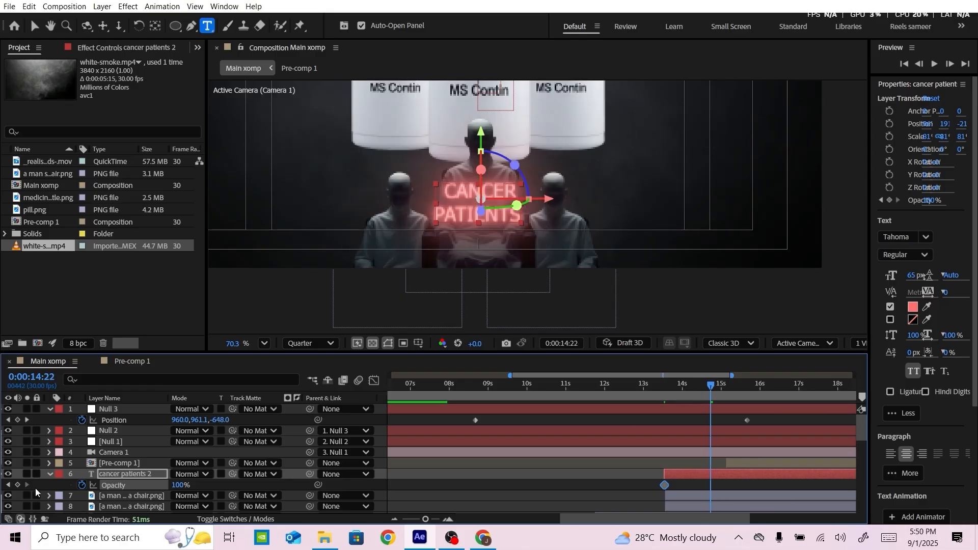
{"action": "left_click", "coordinate": [7, 485]}
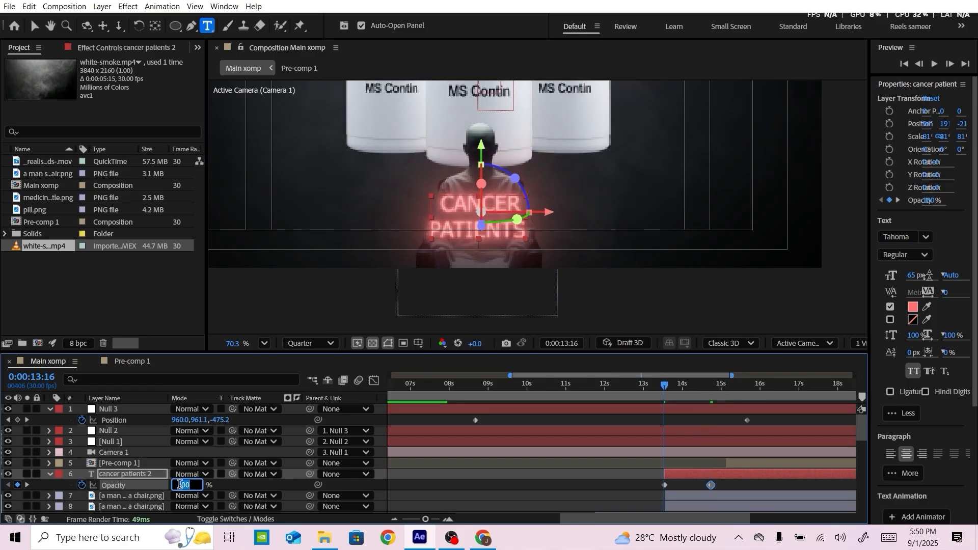
{"action": "key", "text": "Return"}
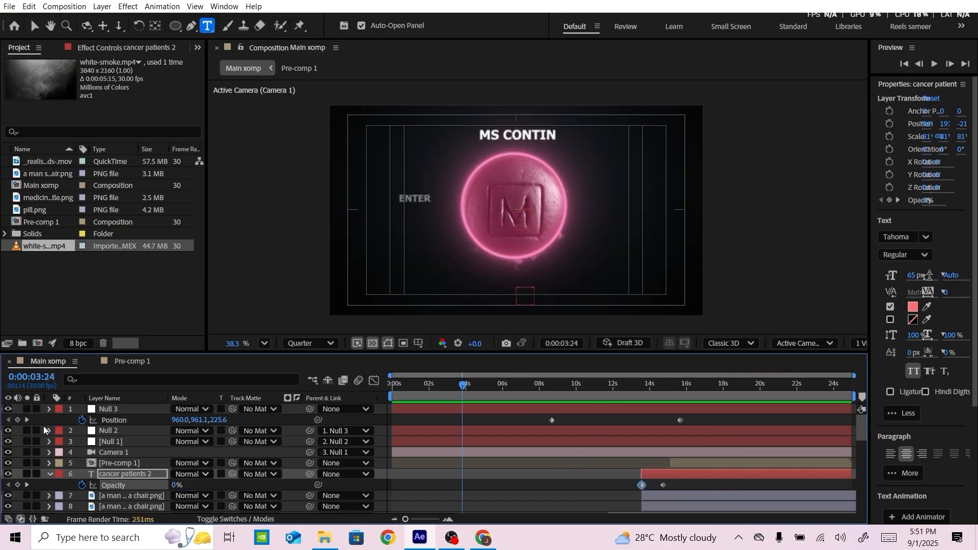
Duplicate the Black Solid 1 and Red Solid 1 background layers and place the copies between Pre-comp 1 and the cancer patients text
{"action": "left_click", "coordinate": [48, 496]}
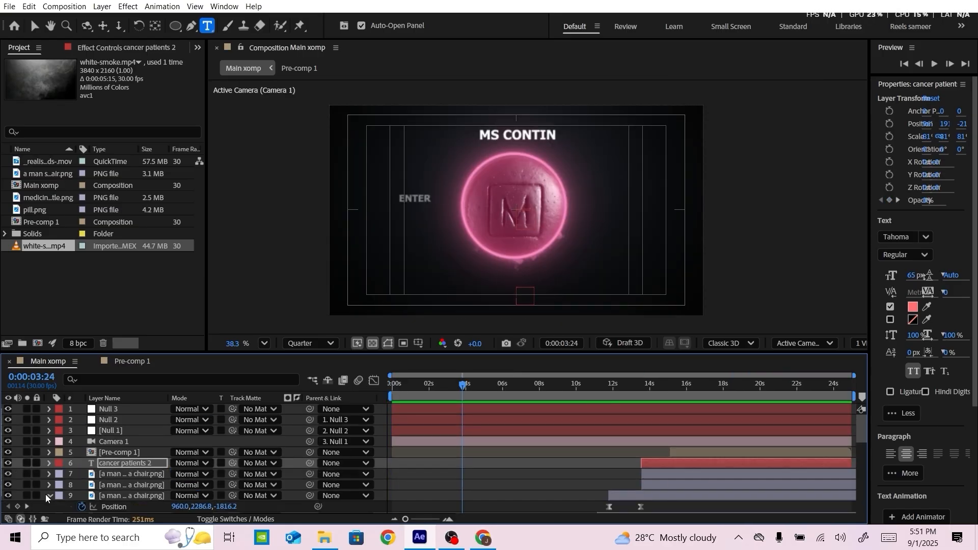
{"action": "scroll", "coordinate": [49, 494], "scroll_direction": "down", "scroll_amount": 10}
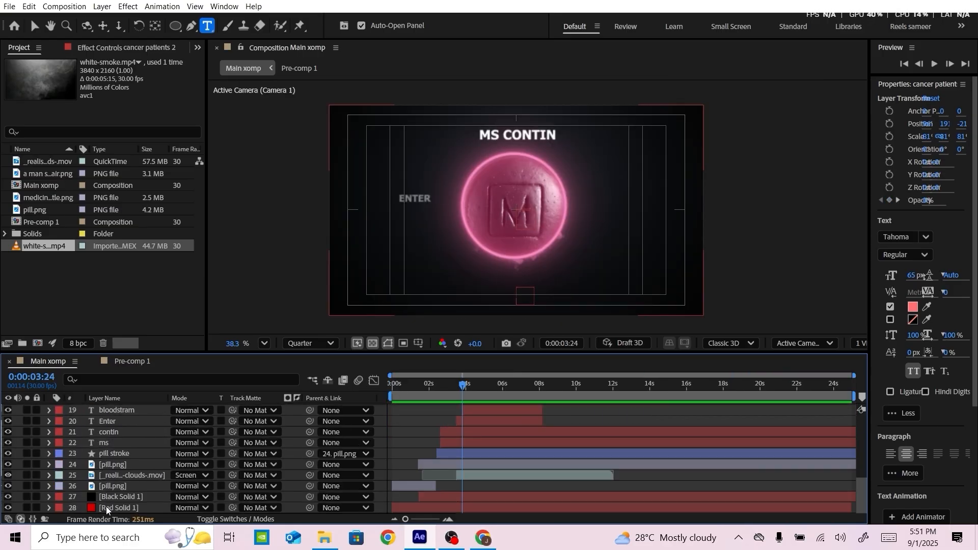
{"action": "left_click", "coordinate": [107, 508]}
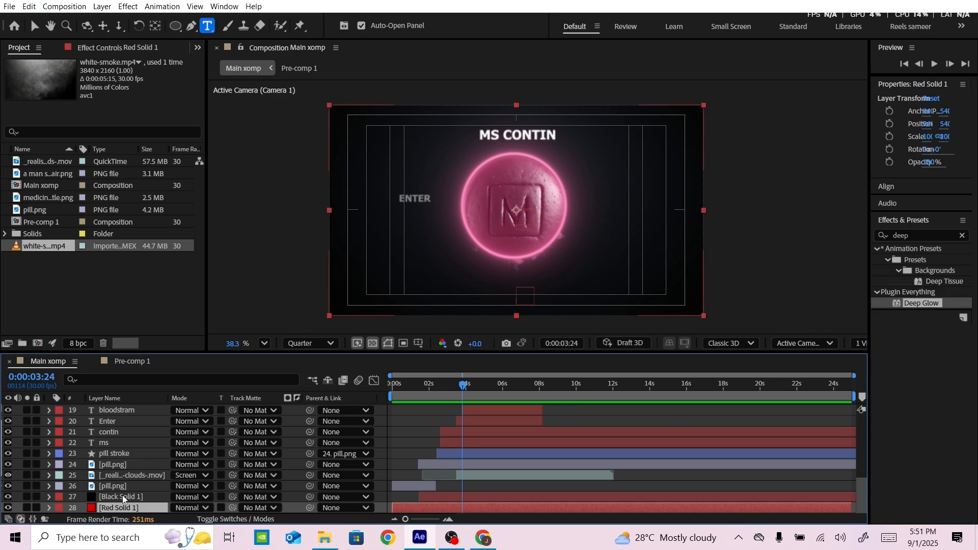
{"action": "left_click", "coordinate": [122, 496], "text": "shift"}
{"action": "key", "text": "ctrl+d"}
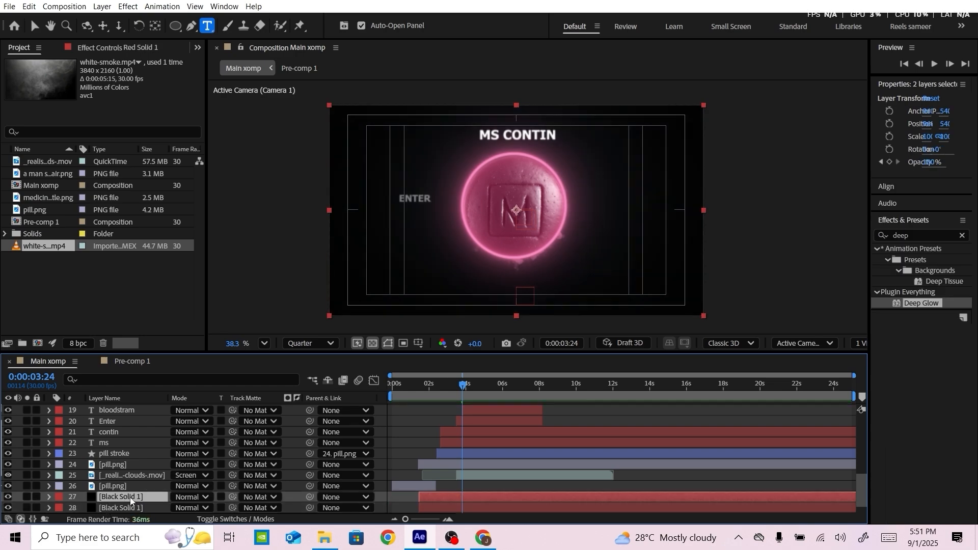
{"action": "mouse_move", "coordinate": [146, 454]}
{"action": "left_mouse_down"}
{"action": "mouse_move", "coordinate": [131, 408]}
{"action": "mouse_move", "coordinate": [140, 406]}
{"action": "mouse_move", "coordinate": [139, 451]}
{"action": "mouse_move", "coordinate": [139, 442]}
{"action": "left_mouse_up"}
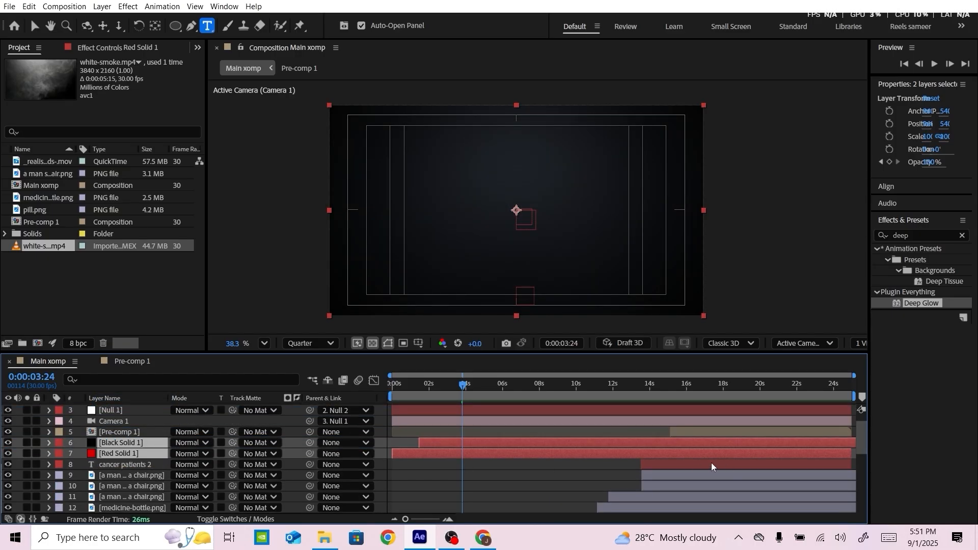
Split the copied black and red solids at 0:00:15:05 and delete their earlier parts
{"action": "left_click_drag", "start_coordinate": [473, 388], "coordinate": [668, 390]}
{"action": "left_click", "coordinate": [652, 466]}
{"action": "key", "text": "t"}
{"action": "left_click_drag", "start_coordinate": [855, 376], "coordinate": [706, 376]}
{"action": "left_click", "coordinate": [786, 385]}
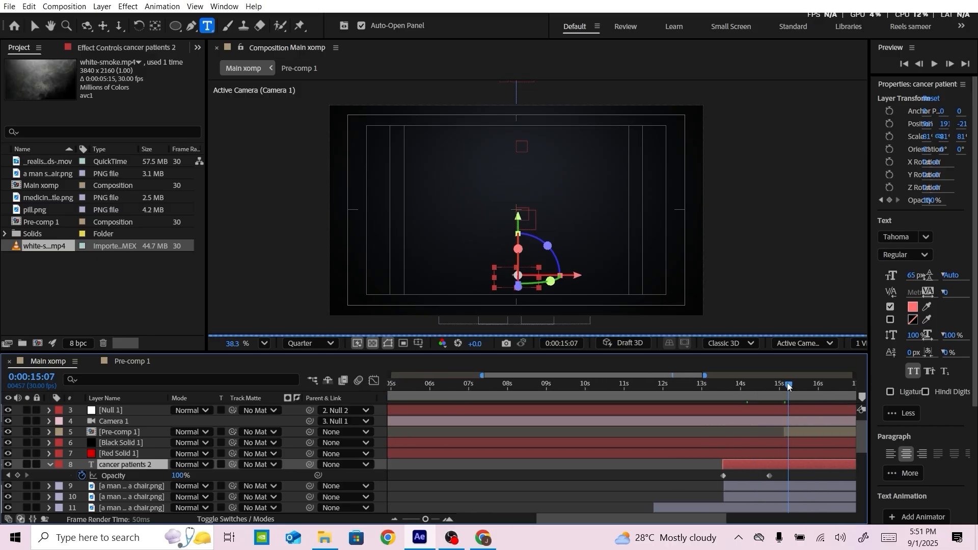
{"action": "left_click_drag", "start_coordinate": [702, 461], "coordinate": [645, 450]}
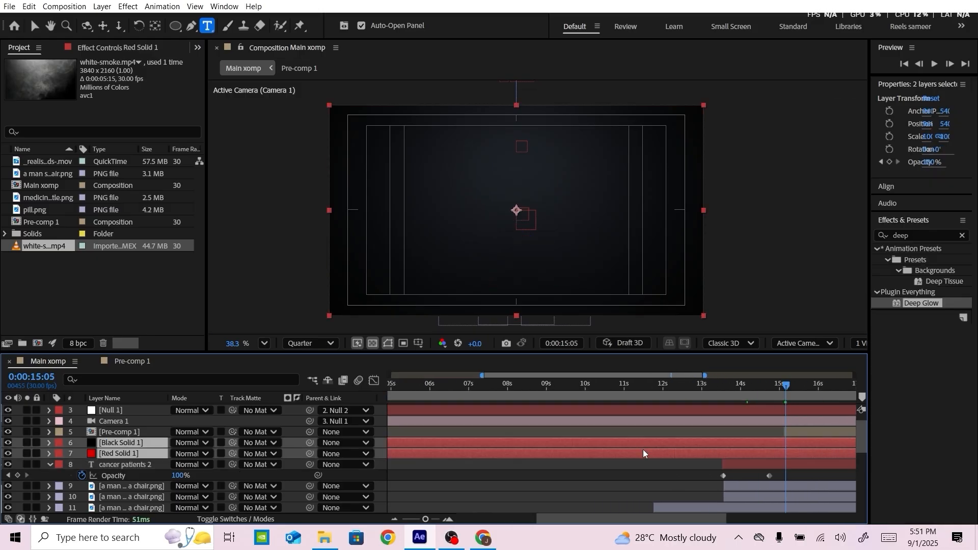
{"action": "key", "text": "ctrl+shift+d"}
{"action": "left_click", "coordinate": [655, 473]}
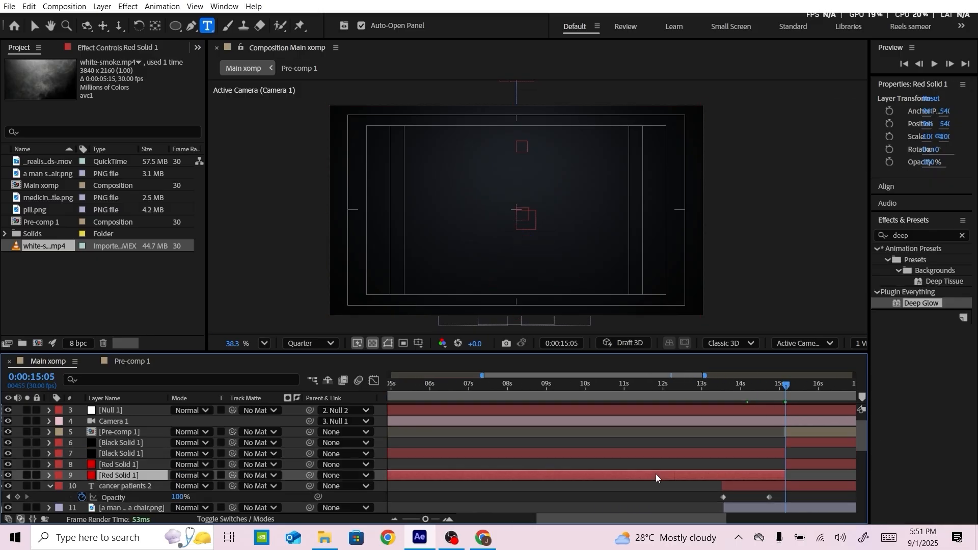
{"action": "left_click", "coordinate": [463, 452], "text": "ctrl"}
{"action": "key", "text": "Delete"}
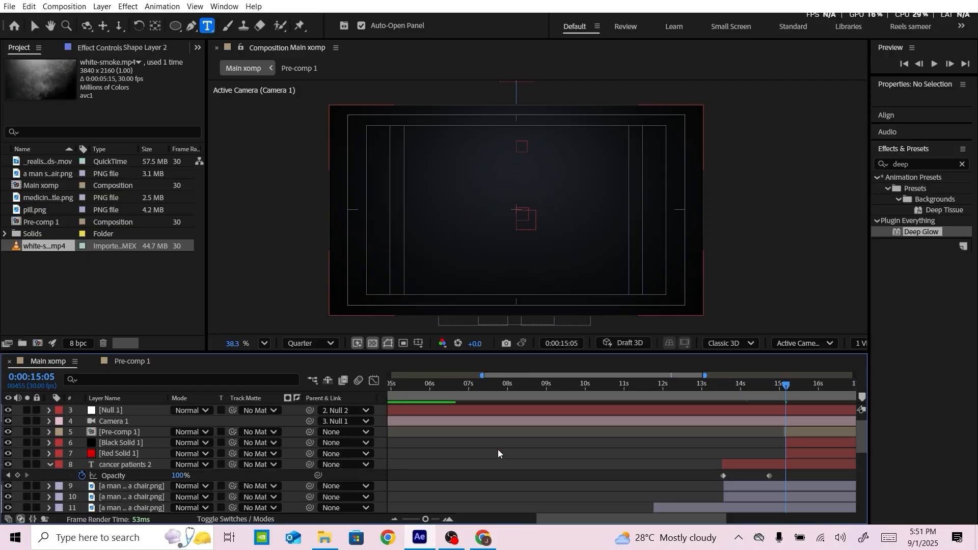
Duplicate the Null 3 layer and remove all position keyframes from the copy
{"action": "scroll", "coordinate": [498, 449], "scroll_direction": "up", "scroll_amount": 2}
{"action": "left_click", "coordinate": [120, 410]}
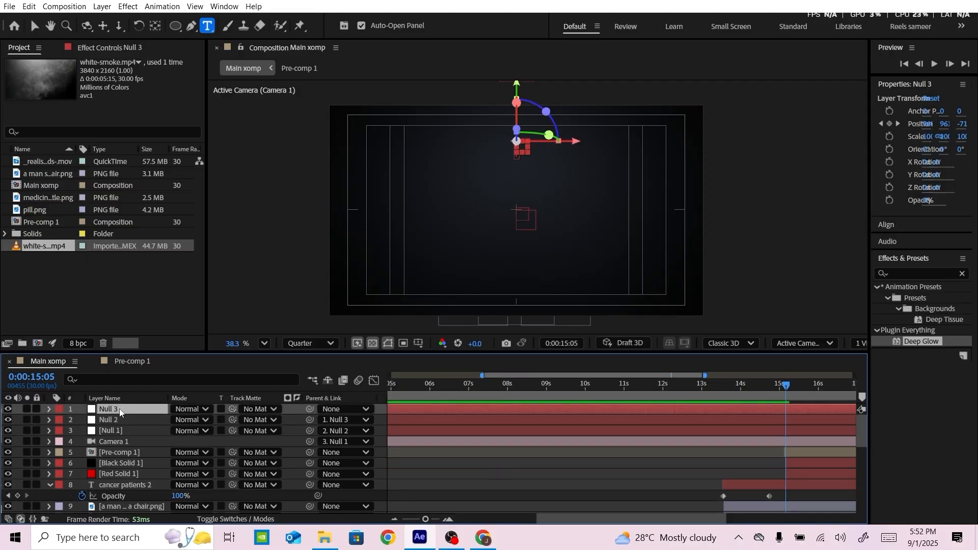
{"action": "key", "text": "ctrl+alt+shift+y"}
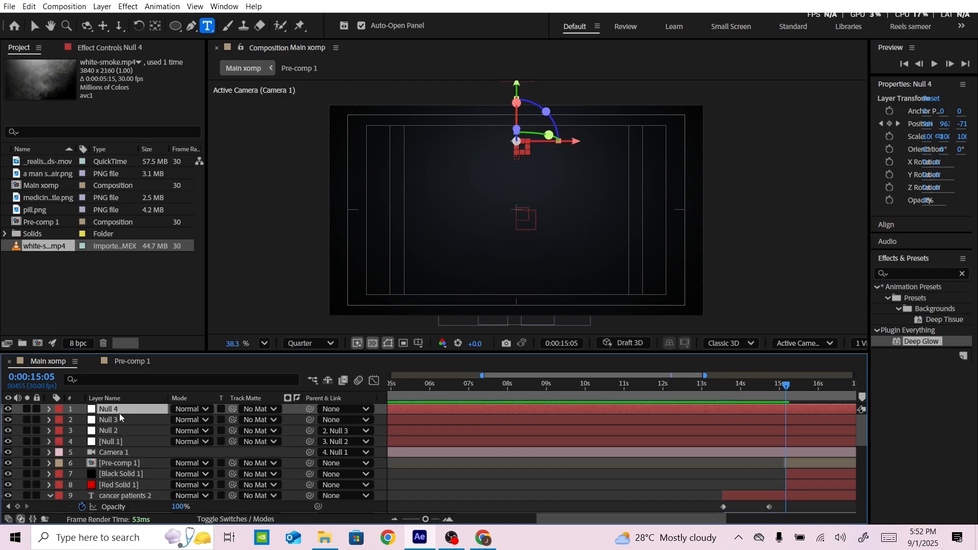
{"action": "key", "text": "p"}
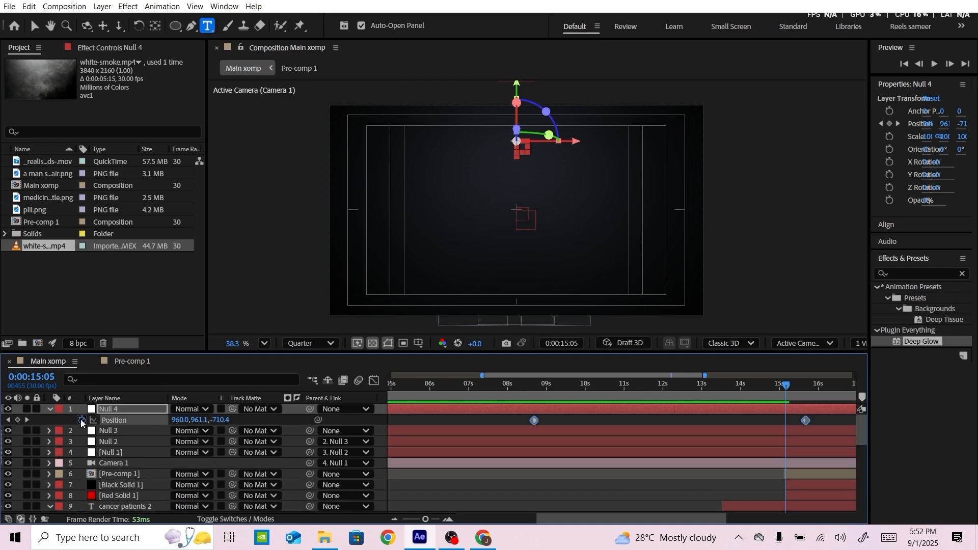
{"action": "left_click", "coordinate": [80, 420]}
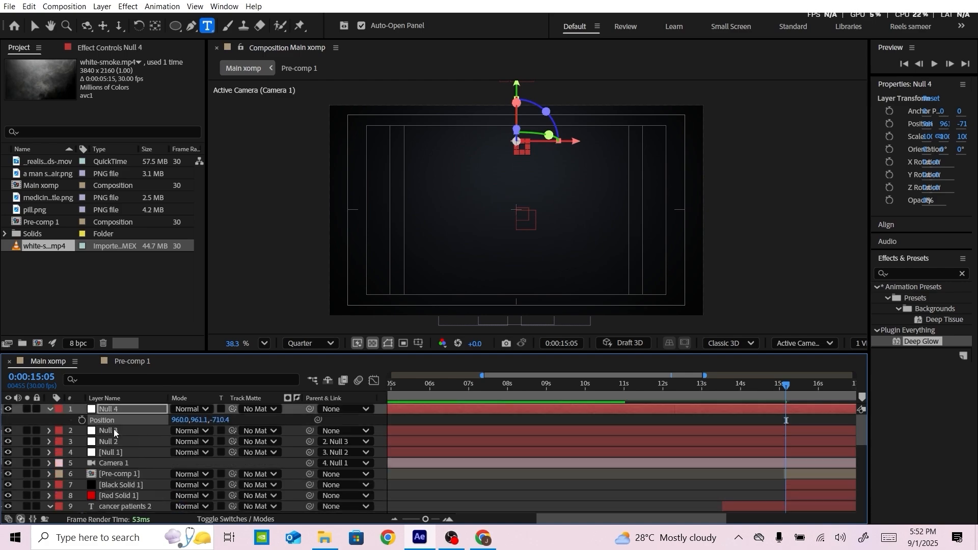
Parent the Null 3 layer to Null 4
{"action": "left_click", "coordinate": [154, 432]}
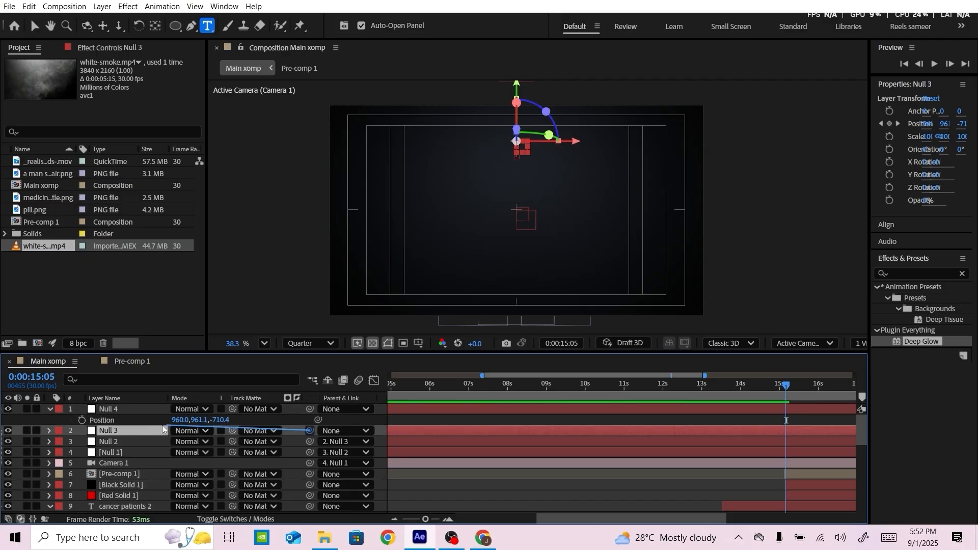
{"action": "left_click_drag", "start_coordinate": [162, 425], "coordinate": [126, 408]}
{"action": "left_click", "coordinate": [49, 409]}
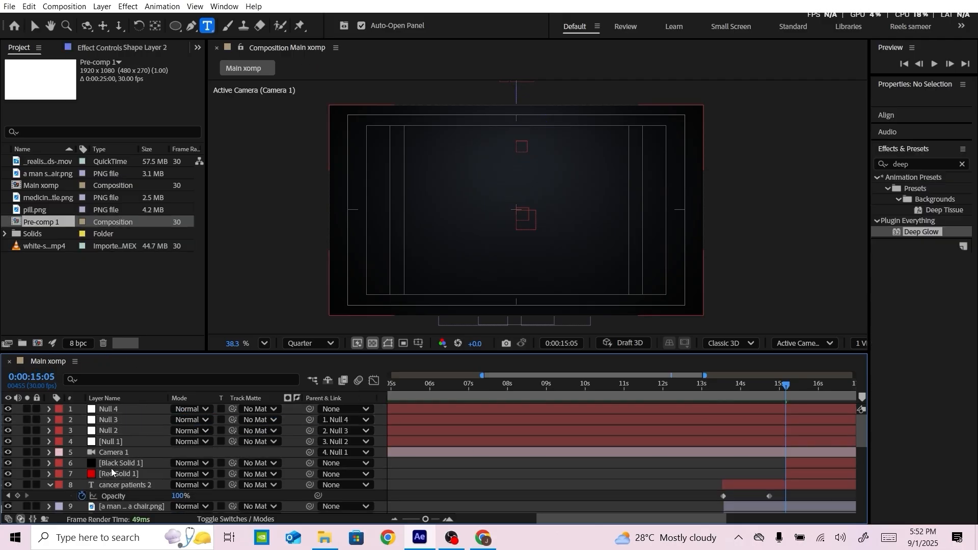
Pre-compose the Black Solid 1 and Red Solid 1 layers as Pre-comp 2 and rename the resulting layer bg 2
{"action": "left_click", "coordinate": [112, 465]}
{"action": "left_click", "coordinate": [118, 475], "text": "shift"}
{"action": "right_click", "coordinate": [117, 474]}
{"action": "left_click", "coordinate": [160, 403]}
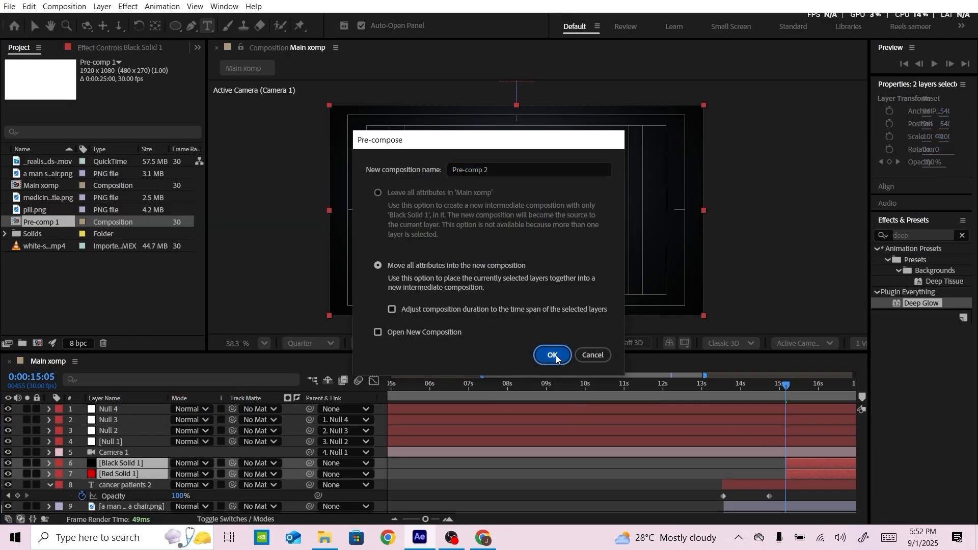
{"action": "left_click", "coordinate": [555, 354]}
{"action": "right_click", "coordinate": [137, 466]}
{"action": "left_click", "coordinate": [174, 432]}
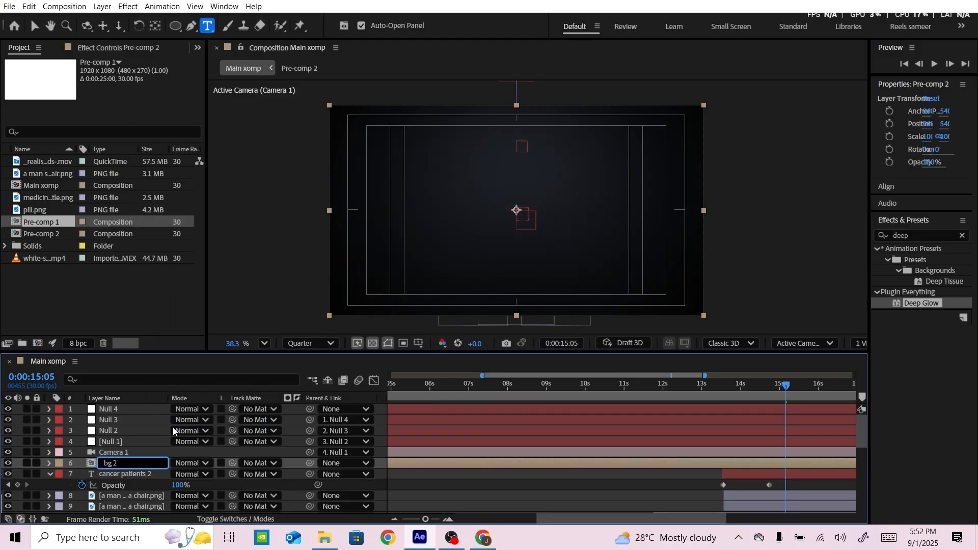
{"action": "left_click", "coordinate": [280, 488]}
Inspect the bg 2 pre-comp's contents, then split the bg 2 layer at 0:00:15:05 and delete its earlier part
{"action": "double_click", "coordinate": [125, 464]}
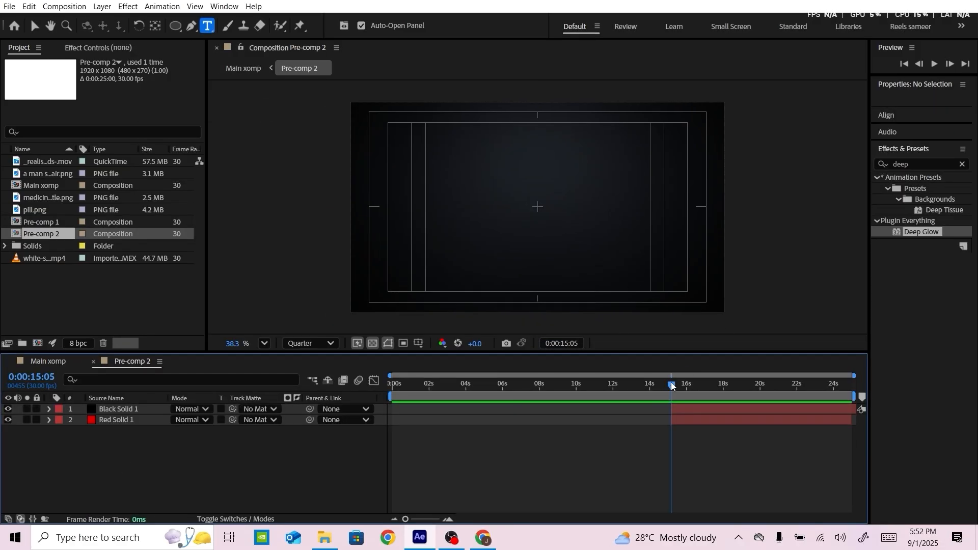
{"action": "left_click", "coordinate": [48, 362]}
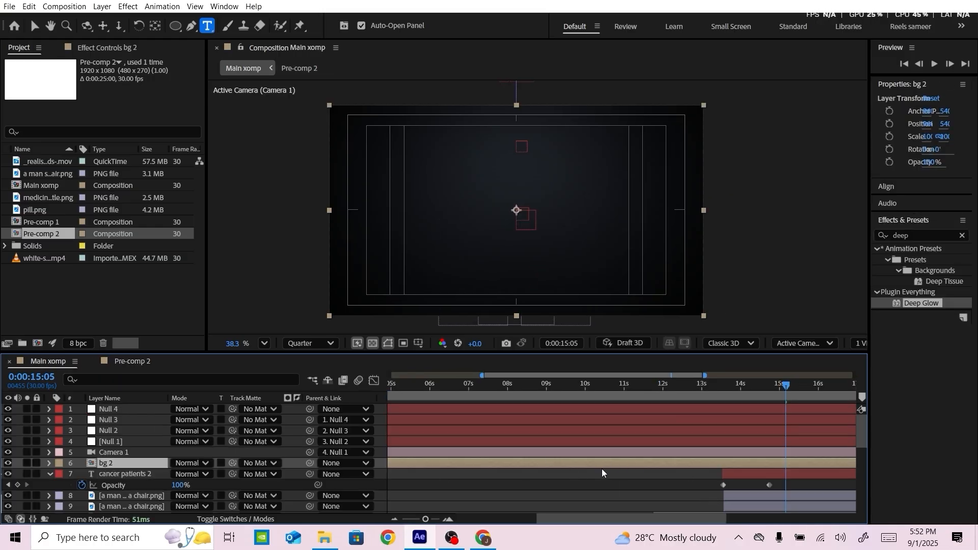
{"action": "key", "text": "ctrl+shift+d"}
{"action": "left_click", "coordinate": [658, 471]}
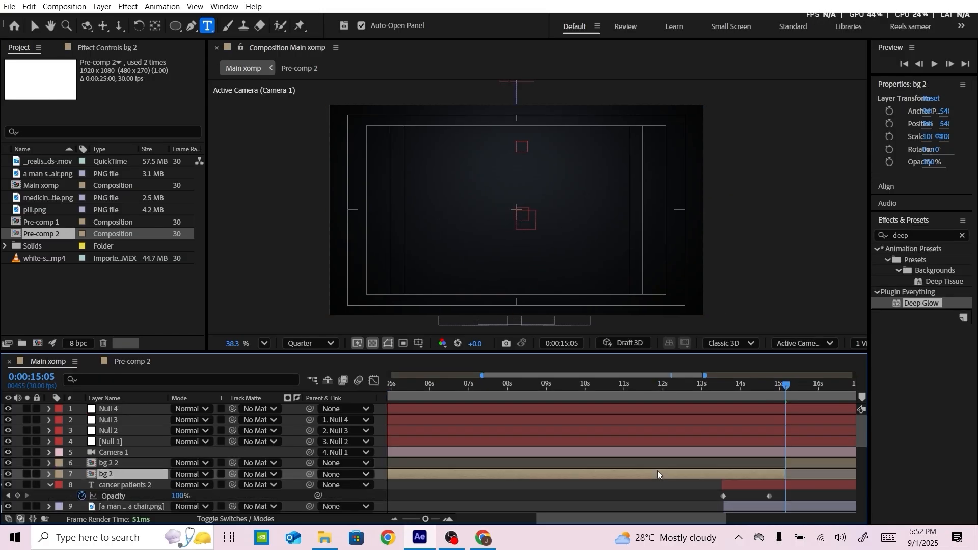
{"action": "key", "text": "Delete"}
Make the bg 2 2 layer 3D and lower it to the centre of the camera frame
{"action": "left_click", "coordinate": [130, 474]}
{"action": "left_click", "coordinate": [224, 520]}
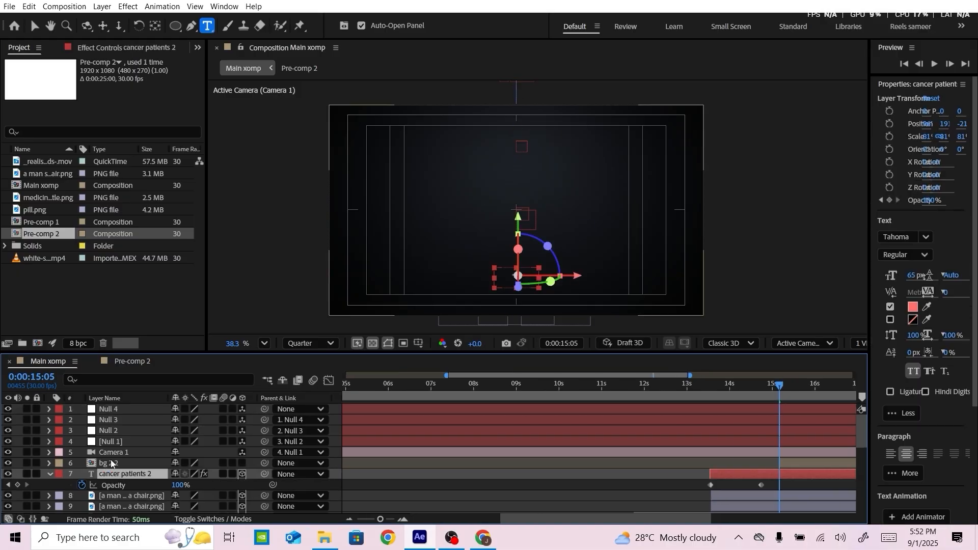
{"action": "left_click", "coordinate": [143, 464]}
{"action": "left_click", "coordinate": [243, 464]}
{"action": "scroll", "coordinate": [524, 190], "scroll_direction": "down", "scroll_amount": 2}
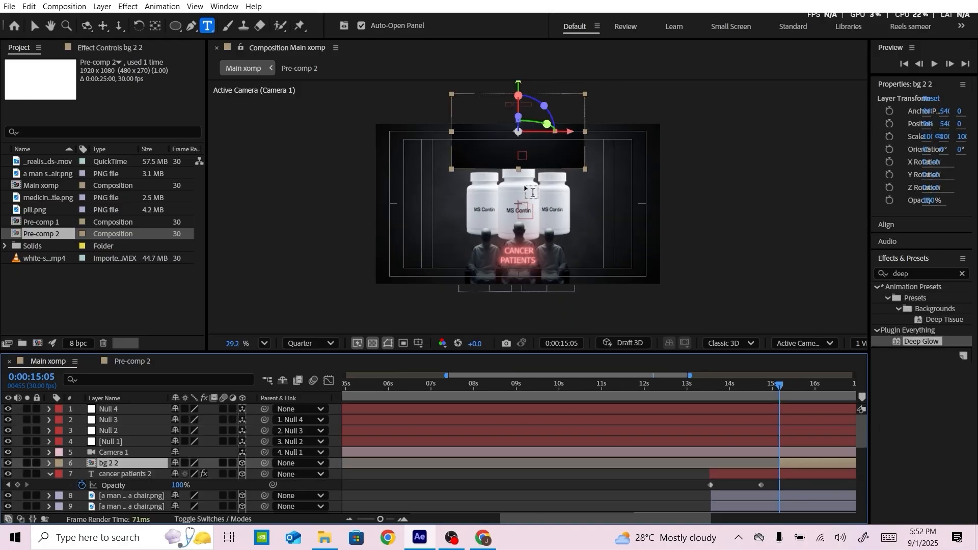
{"action": "left_click_drag", "start_coordinate": [543, 146], "coordinate": [518, 215]}
{"action": "key", "text": "v"}
{"action": "scroll", "coordinate": [676, 261], "scroll_direction": "down", "scroll_amount": 1}
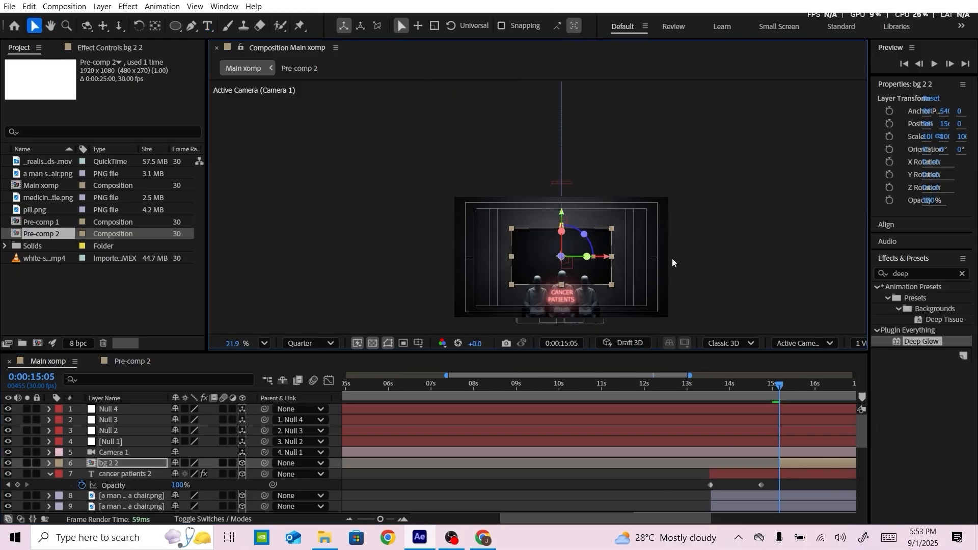
Display two views and move the bg 2 2 layer along Z to just behind the camera in the Top view
{"action": "key", "text": "space"}
{"action": "left_click_drag", "start_coordinate": [672, 258], "coordinate": [543, 222]}
{"action": "left_click_drag", "start_coordinate": [869, 311], "coordinate": [941, 313]}
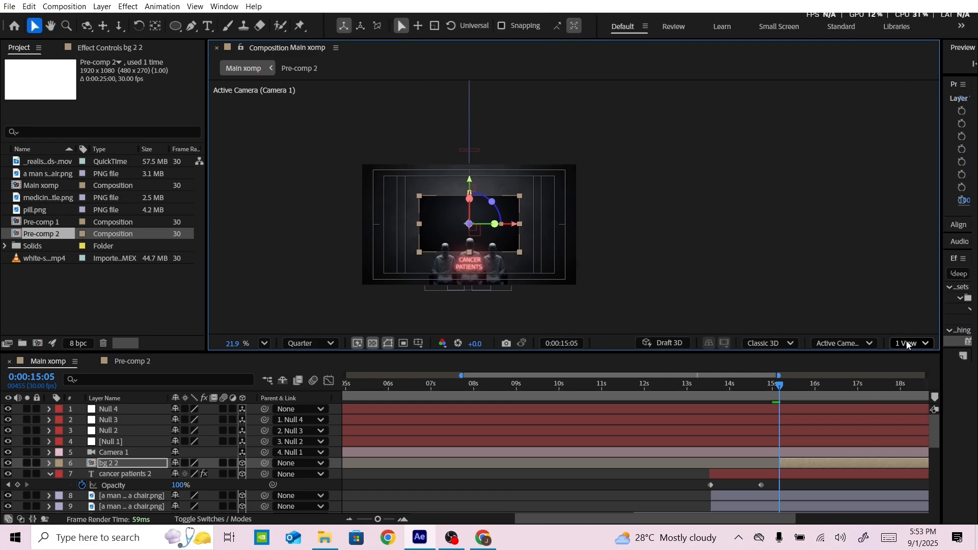
{"action": "left_click", "coordinate": [909, 343]}
{"action": "left_click", "coordinate": [909, 371]}
{"action": "scroll", "coordinate": [418, 217], "scroll_direction": "down", "scroll_amount": 1}
{"action": "key", "text": "space"}
{"action": "left_click_drag", "start_coordinate": [394, 204], "coordinate": [411, 169]}
{"action": "scroll", "coordinate": [412, 172], "scroll_direction": "down", "scroll_amount": 1}
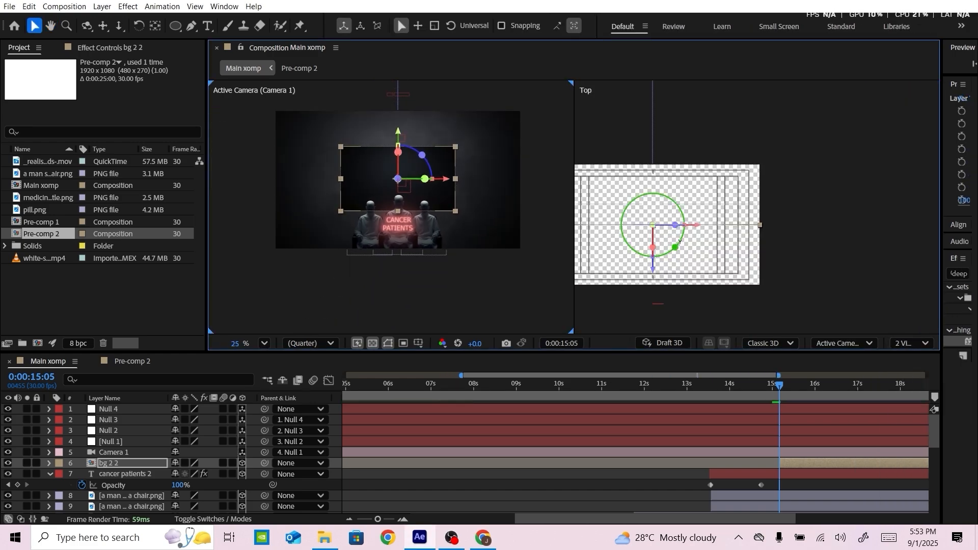
{"action": "scroll", "coordinate": [678, 259], "scroll_direction": "down", "scroll_amount": 3}
{"action": "key", "text": "space"}
{"action": "left_click_drag", "start_coordinate": [680, 264], "coordinate": [685, 174]}
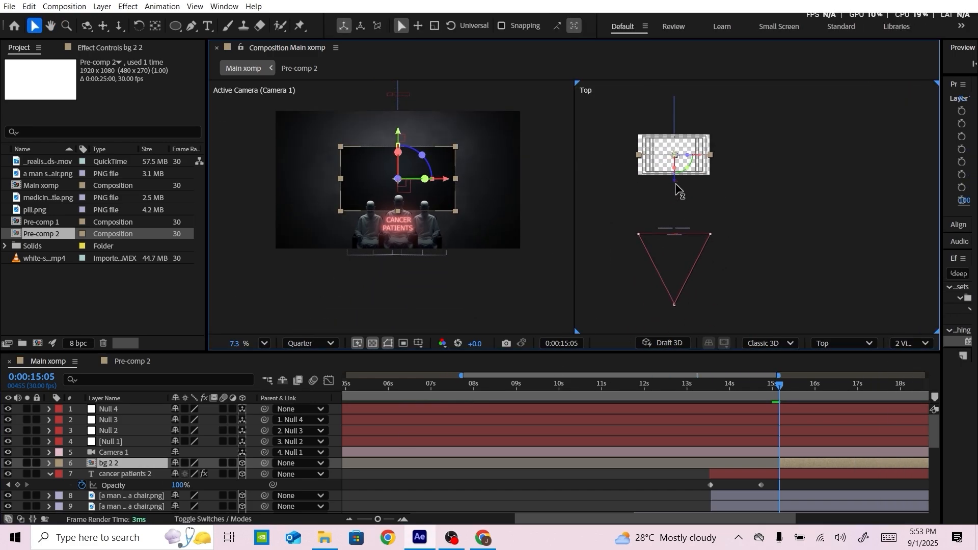
{"action": "left_click_drag", "start_coordinate": [674, 306], "coordinate": [676, 344]}
Shift Null 3's last position keyframe slightly earlier and add a position keyframe to Null 4 at 0:00:15:05
{"action": "left_click", "coordinate": [120, 421]}
{"action": "key", "text": "p"}
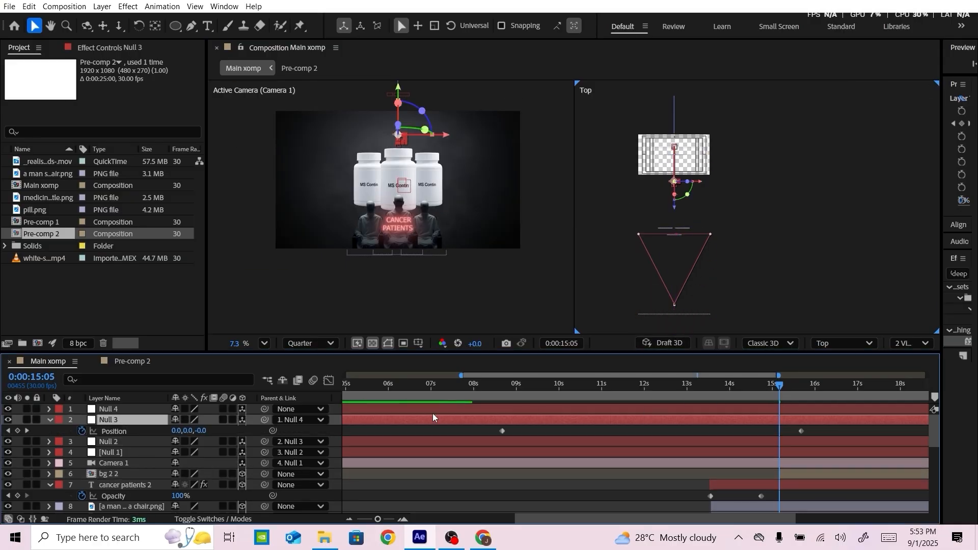
{"action": "left_click", "coordinate": [114, 406]}
{"action": "key", "text": "p"}
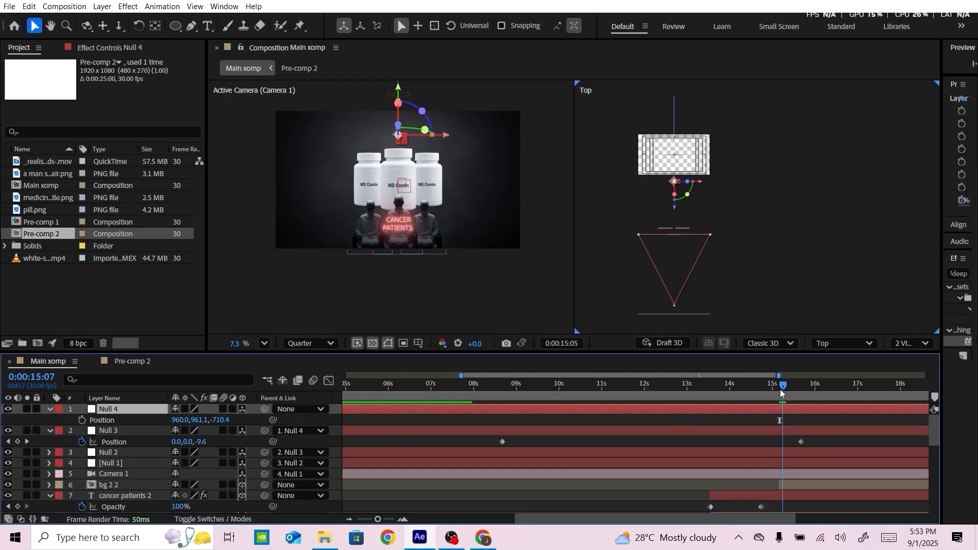
{"action": "left_click", "coordinate": [801, 442]}
{"action": "left_click_drag", "start_coordinate": [800, 443], "coordinate": [795, 441]}
{"action": "left_click", "coordinate": [81, 420]}
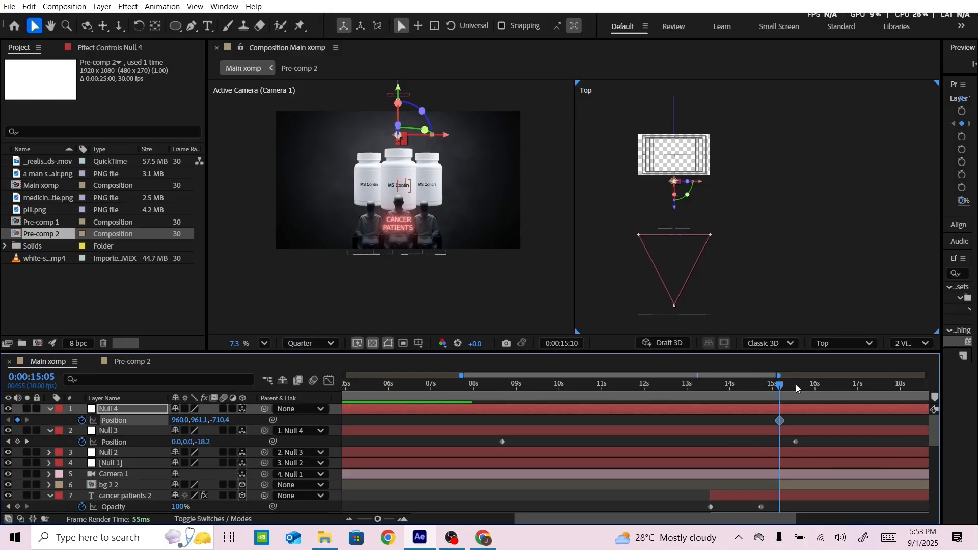
Keyframe Null 4's Z position at -2940.4 at 0:00:16:00 to pull the camera back past the new background
{"action": "mouse_move", "coordinate": [796, 384]}
{"action": "left_mouse_down"}
{"action": "mouse_move", "coordinate": [834, 384]}
{"action": "mouse_move", "coordinate": [815, 386]}
{"action": "left_mouse_up"}
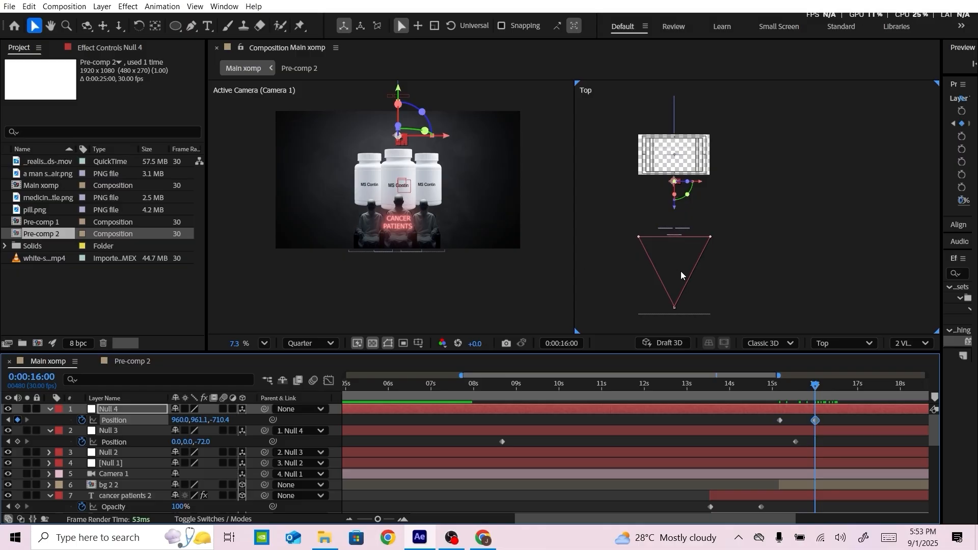
{"action": "scroll", "coordinate": [682, 276], "scroll_direction": "down", "scroll_amount": 1}
{"action": "left_click_drag", "start_coordinate": [215, 422], "coordinate": [38, 416]}
{"action": "left_click", "coordinate": [497, 93]}
{"action": "scroll", "coordinate": [130, 454], "scroll_direction": "down", "scroll_amount": 1}
Scale the bg 2 2 layer to 112% and adjust its vertical position to fill the camera frame
{"action": "left_click", "coordinate": [128, 454]}
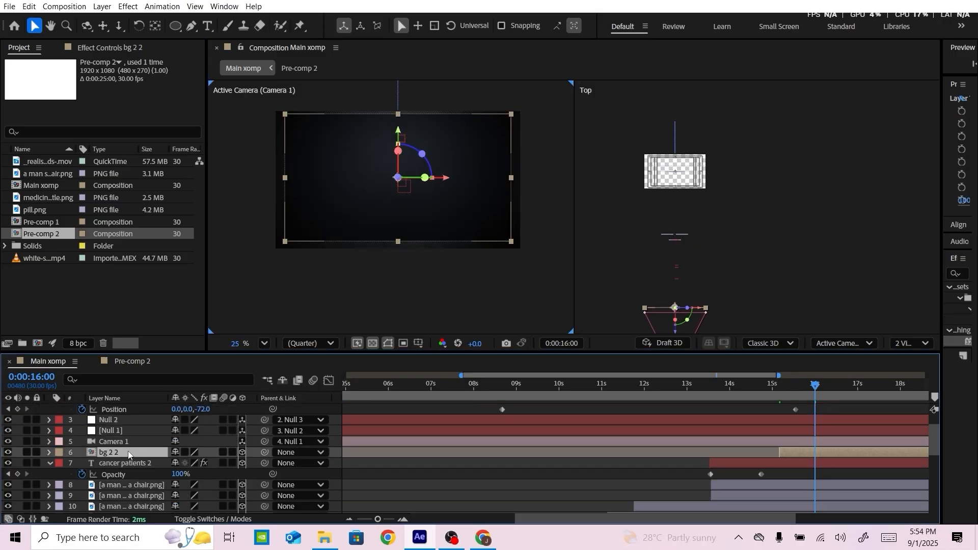
{"action": "key", "text": "s"}
{"action": "left_click_drag", "start_coordinate": [187, 465], "coordinate": [196, 464]}
{"action": "left_click_drag", "start_coordinate": [398, 134], "coordinate": [400, 140]}
{"action": "left_click", "coordinate": [420, 281]}
Preview the transition and move Null 4's first position keyframe to 0:00:15:12
{"action": "left_click_drag", "start_coordinate": [814, 387], "coordinate": [766, 388]}
{"action": "scroll", "coordinate": [833, 435], "scroll_direction": "up", "scroll_amount": 1}
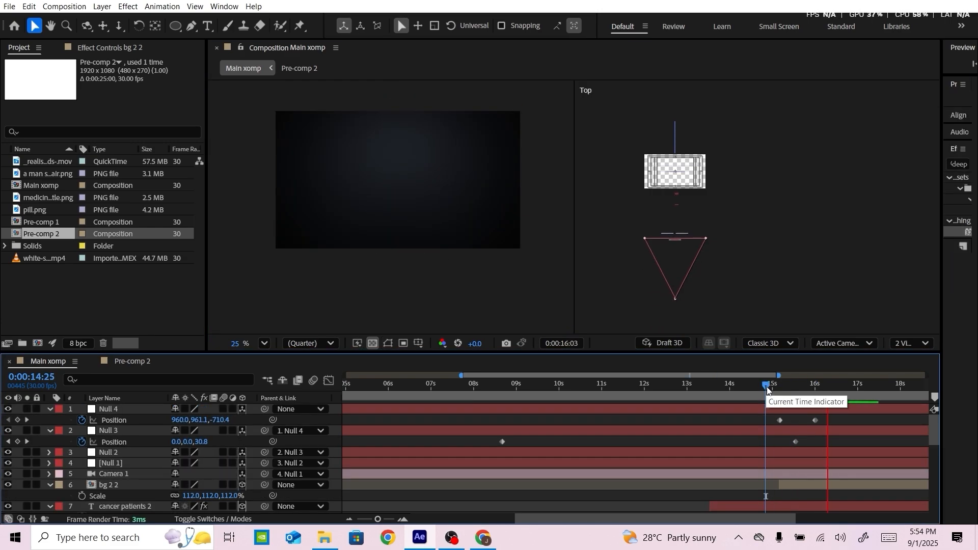
{"action": "left_click", "coordinate": [774, 387]}
{"action": "mouse_move", "coordinate": [781, 420]}
{"action": "left_mouse_down"}
{"action": "mouse_move", "coordinate": [790, 422]}
{"action": "mouse_move", "coordinate": [778, 423]}
{"action": "left_mouse_up"}
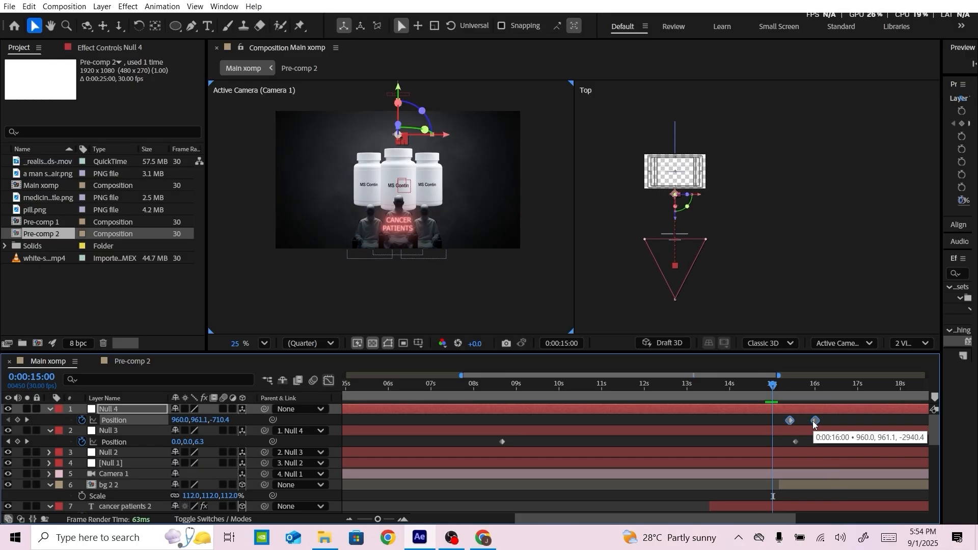
Adjust the velocity of Null 4's two position keyframes, setting the incoming influence to 75% and changing the outgoing influence
{"action": "right_click", "coordinate": [815, 422]}
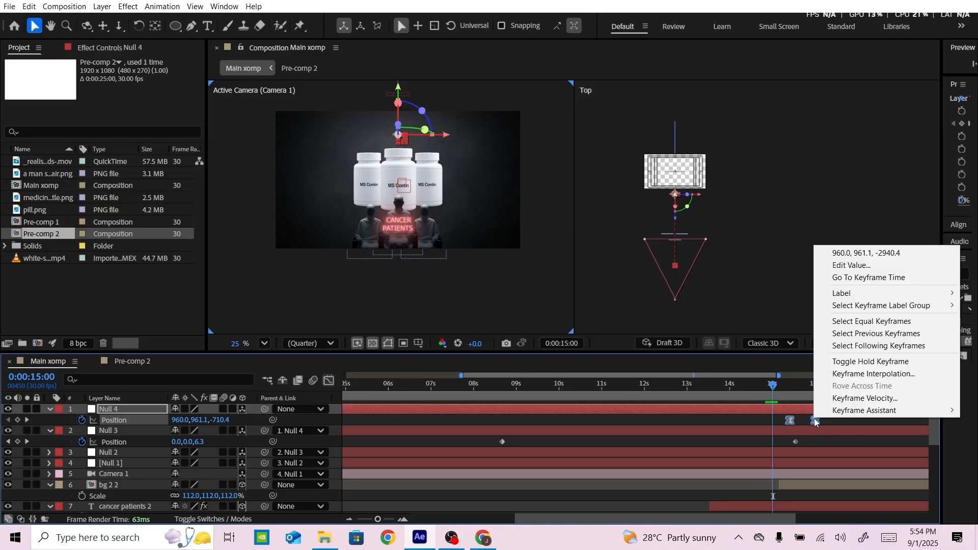
{"action": "left_click", "coordinate": [849, 396]}
{"action": "left_click", "coordinate": [385, 253]}
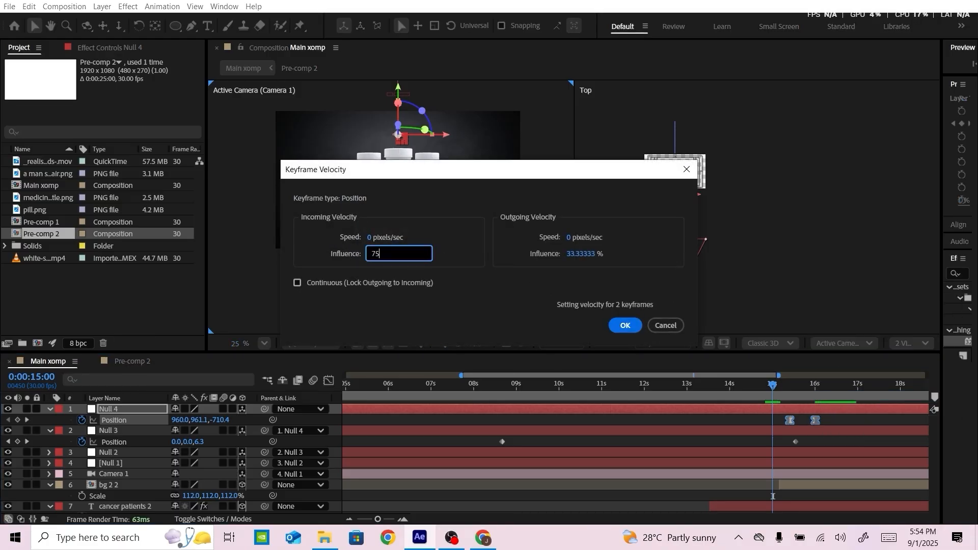
{"action": "left_click", "coordinate": [585, 252]}
{"action": "key", "text": "Return"}
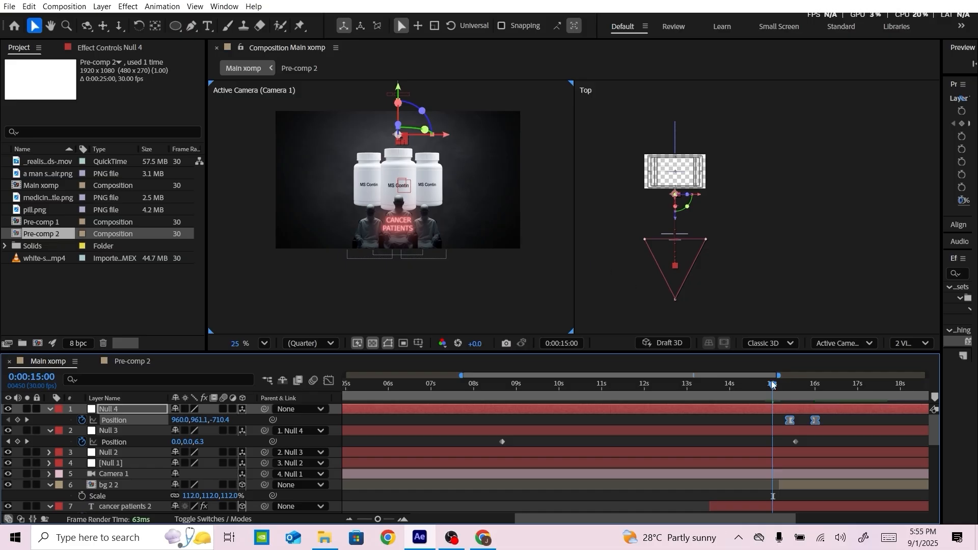
Move Null 4's last position keyframe to about 0:00:15:23 to shorten the camera move
{"action": "left_click_drag", "start_coordinate": [772, 382], "coordinate": [799, 385]}
{"action": "left_click", "coordinate": [808, 419]}
{"action": "left_click_drag", "start_coordinate": [817, 418], "coordinate": [791, 386]}
Start the bg 2 2 layer at Null 4's first keyframe, 0:00:15:12, and preview the transition
{"action": "left_click", "coordinate": [8, 420]}
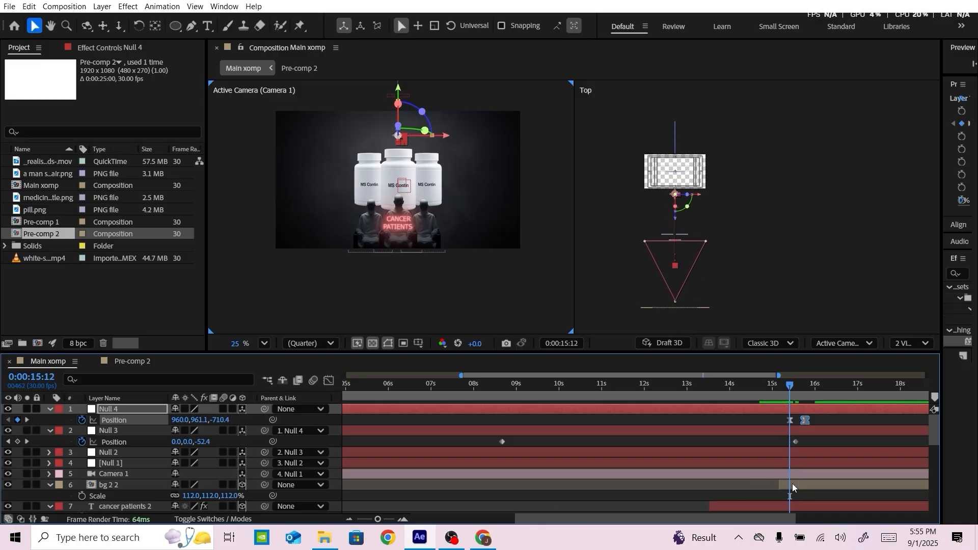
{"action": "left_click_drag", "start_coordinate": [792, 487], "coordinate": [802, 483]}
{"action": "key", "text": "space"}
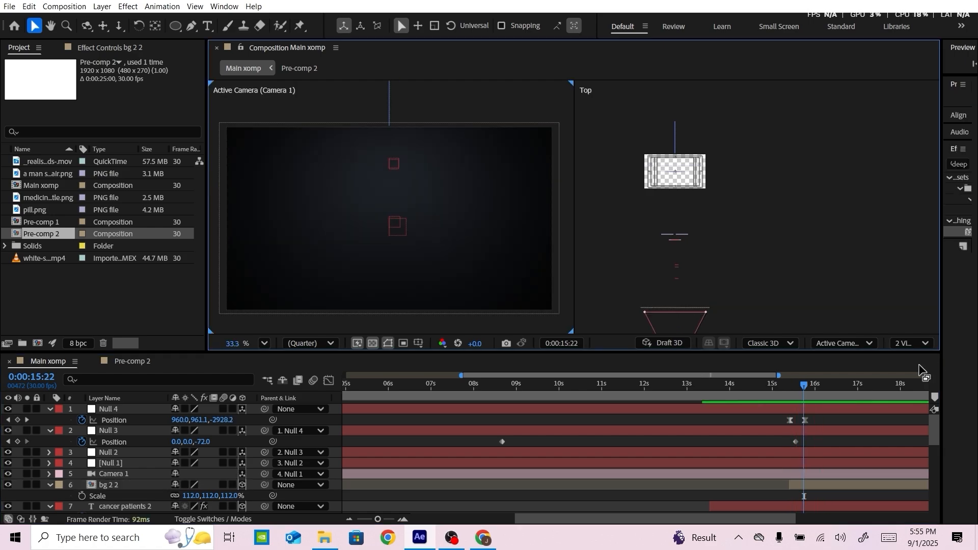
Return to a single view and add a text layer reading PROBLEM at 0:00:15:22
{"action": "left_click", "coordinate": [912, 343]}
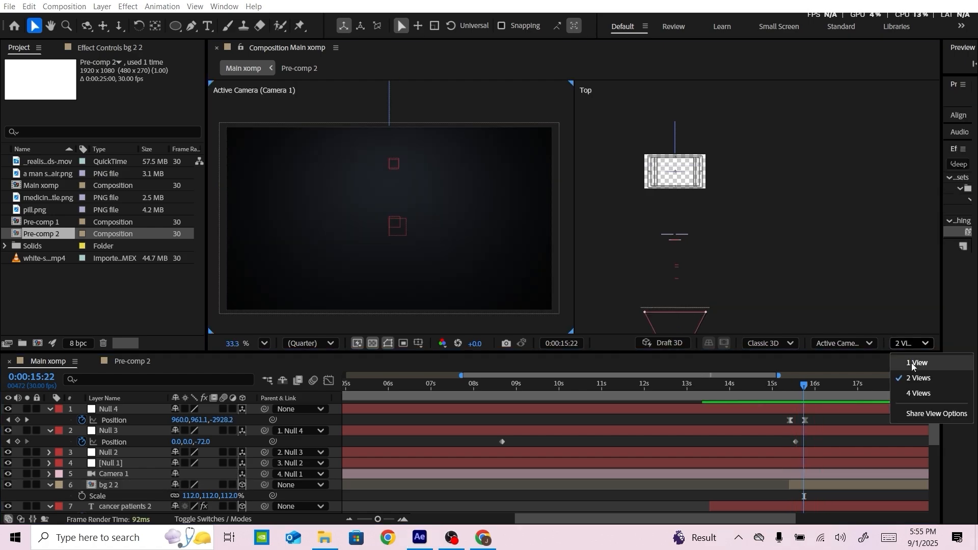
{"action": "left_click", "coordinate": [912, 363]}
{"action": "scroll", "coordinate": [498, 226], "scroll_direction": "up", "scroll_amount": 3}
{"action": "left_click_drag", "start_coordinate": [553, 162], "coordinate": [483, 258]}
{"action": "scroll", "coordinate": [416, 258], "scroll_direction": "up", "scroll_amount": 3}
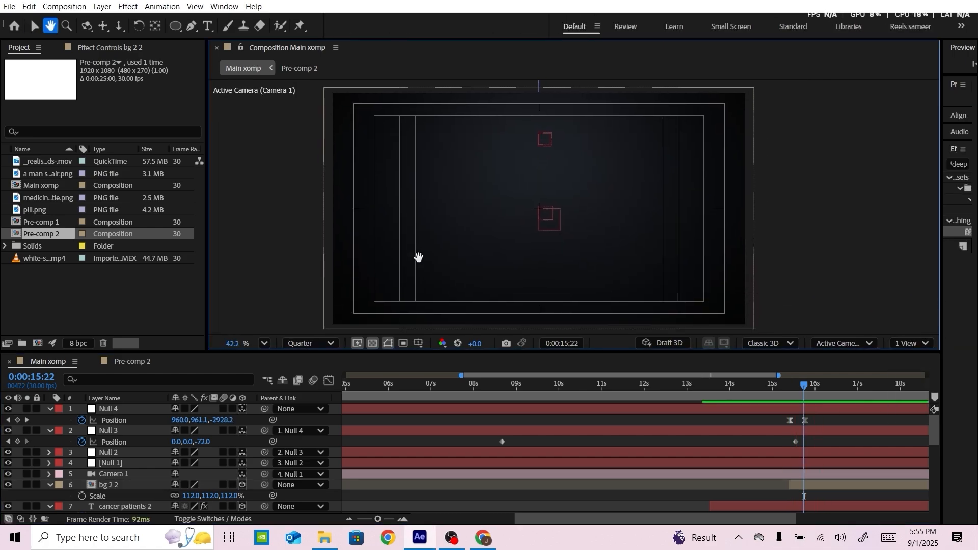
{"action": "left_click", "coordinate": [207, 25]}
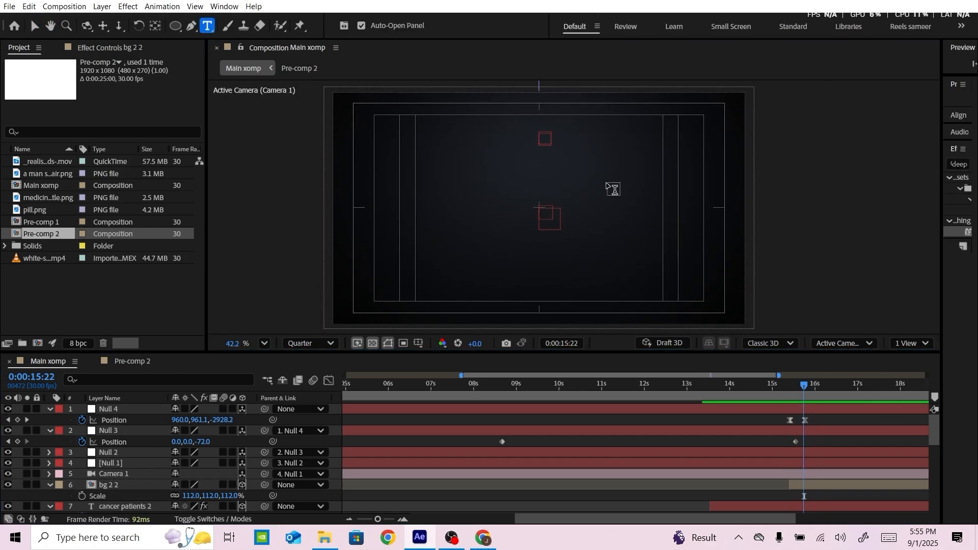
{"action": "left_click", "coordinate": [463, 184]}
{"action": "type", "text": "PROBLEM"}
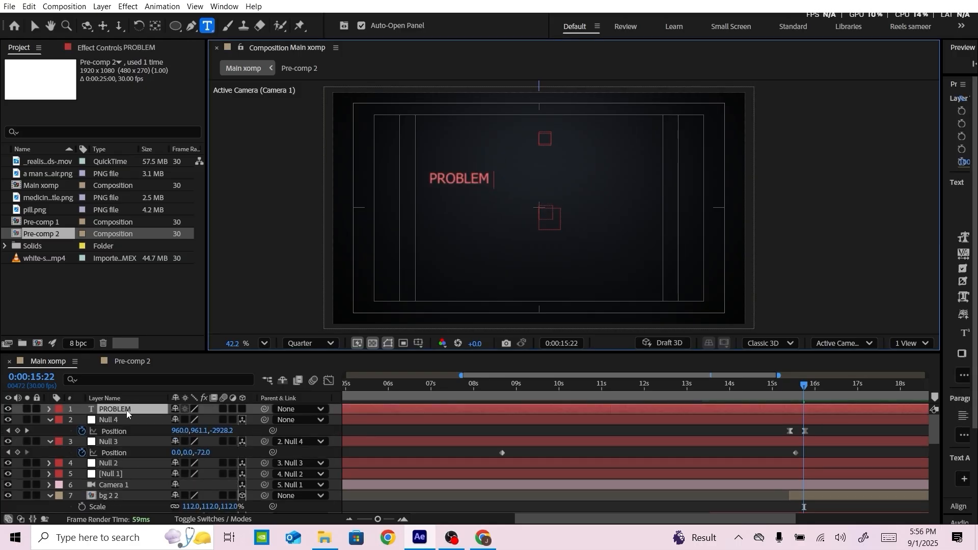
{"action": "key", "text": "Escape"}
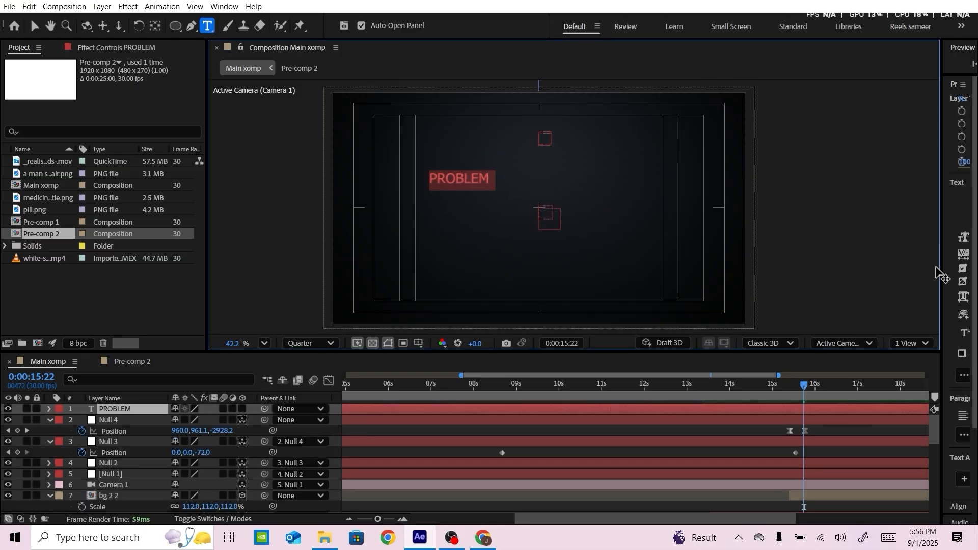
Set the PROBLEM text's font size to 255 px and its font style to Bold
{"action": "left_click_drag", "start_coordinate": [940, 273], "coordinate": [808, 269]}
{"action": "left_click_drag", "start_coordinate": [855, 237], "coordinate": [975, 237]}
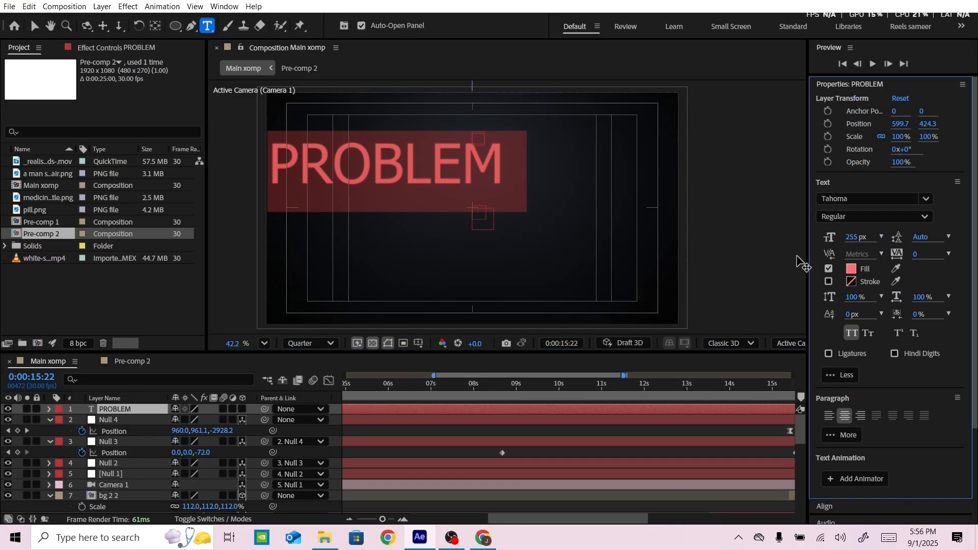
{"action": "left_click", "coordinate": [869, 218]}
{"action": "left_click", "coordinate": [871, 258]}
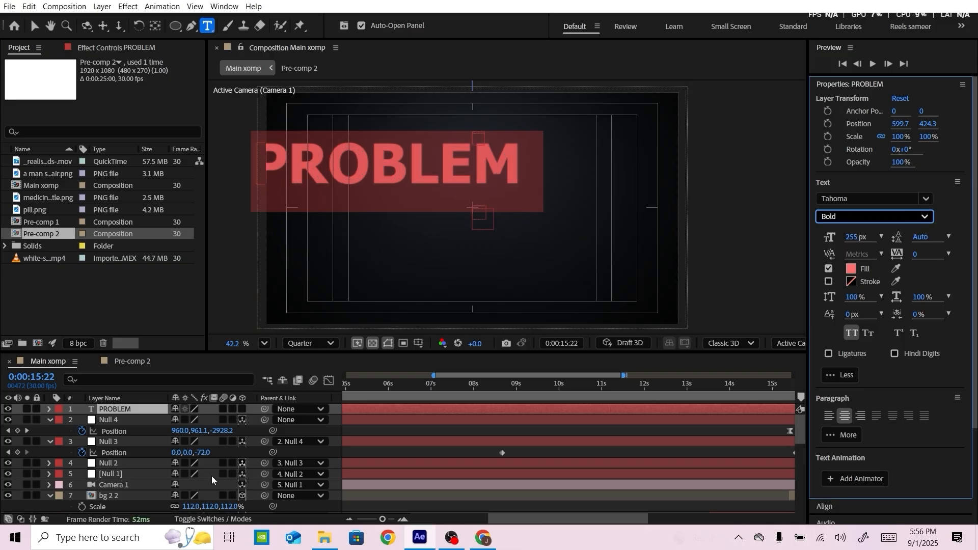
Make the PROBLEM text a 3D layer centred in the camera view and set its font size to 273 px
{"action": "left_click", "coordinate": [142, 413]}
{"action": "left_click", "coordinate": [243, 410]}
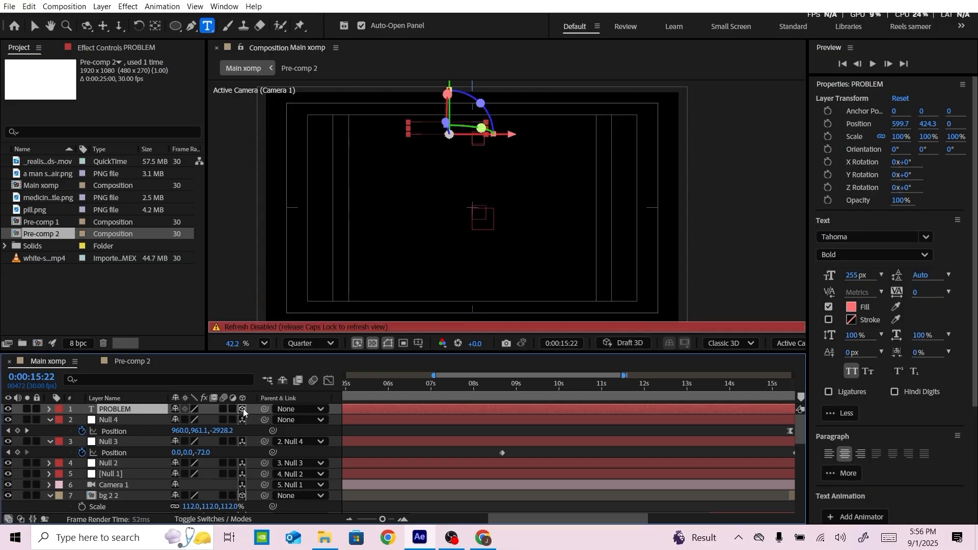
{"action": "key", "text": "ctrl+Home"}
{"action": "key", "text": "Caps_Lock"}
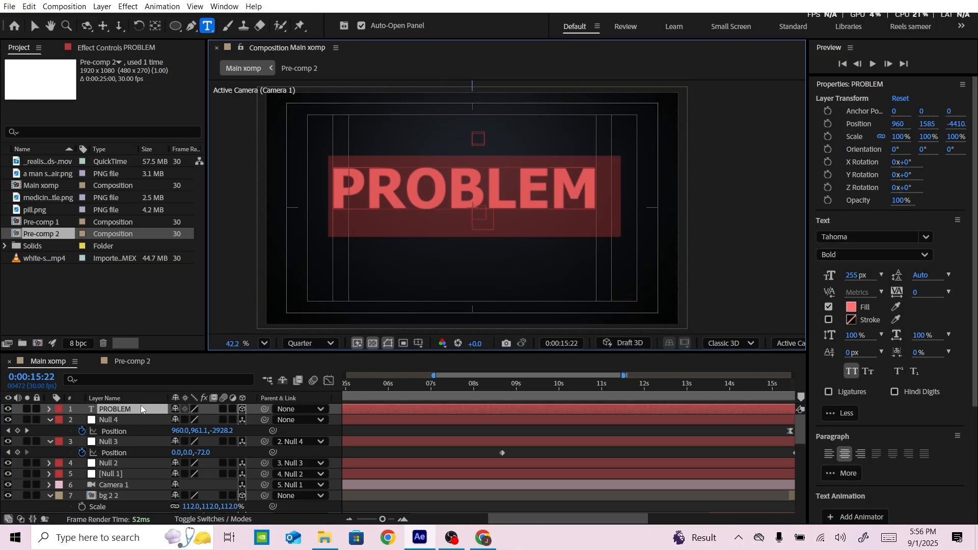
{"action": "left_click_drag", "start_coordinate": [852, 285], "coordinate": [861, 283]}
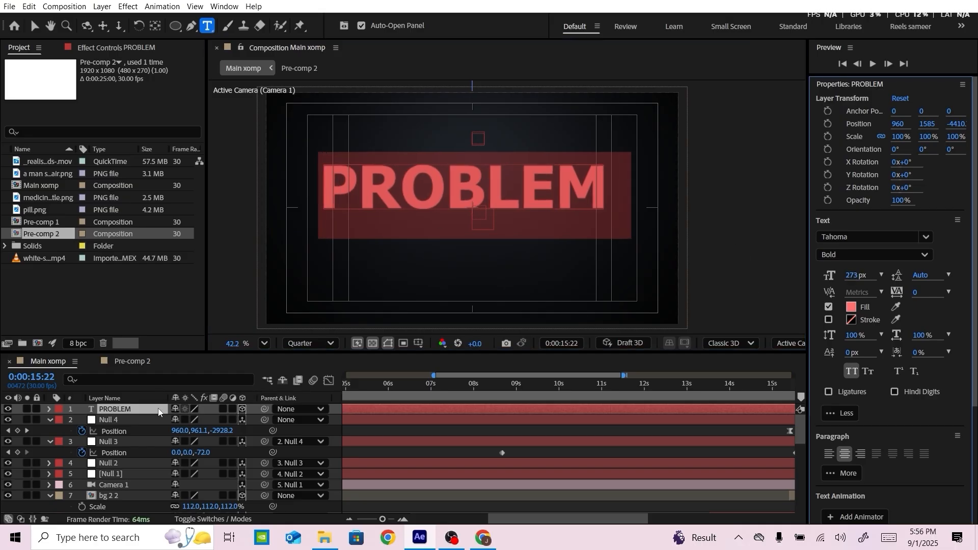
Centre the PROBLEM text layer's anchor point on the text and centre the layer in the composition view
{"action": "left_click", "coordinate": [158, 412]}
{"action": "key", "text": "p"}
{"action": "key", "text": "v"}
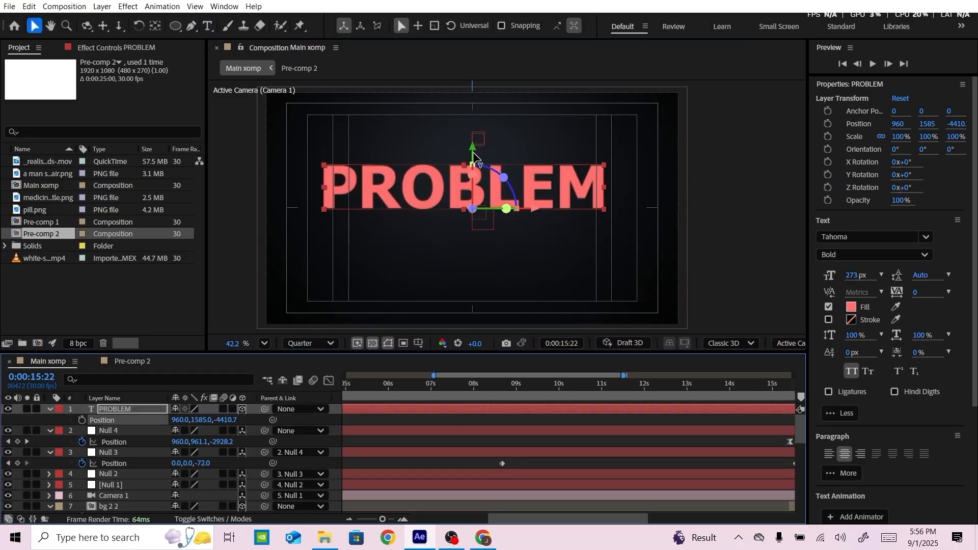
{"action": "left_click_drag", "start_coordinate": [474, 153], "coordinate": [539, 212]}
{"action": "key", "text": "ctrl+alt+Home"}
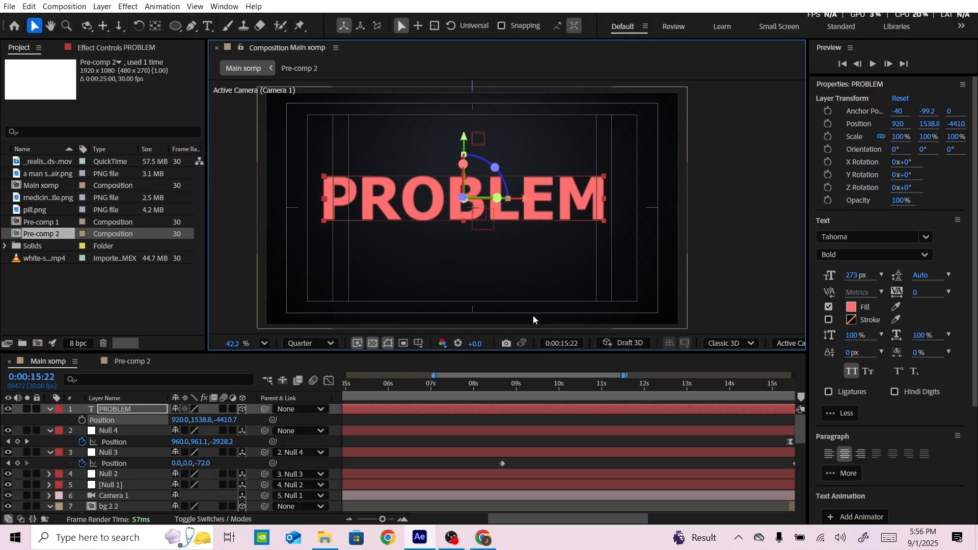
{"action": "key", "text": "ctrl+Home"}
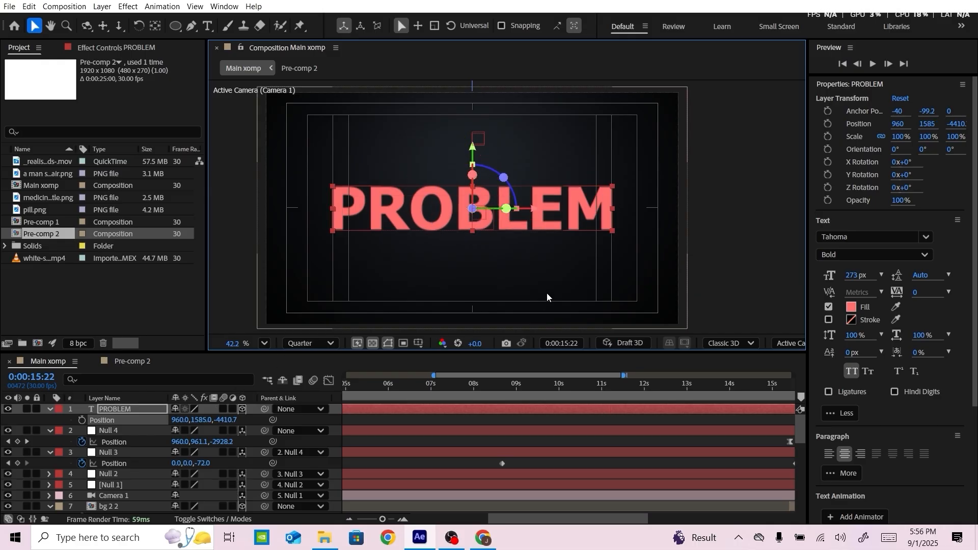
{"action": "left_click", "coordinate": [750, 222]}
{"action": "scroll", "coordinate": [523, 194], "scroll_direction": "down", "scroll_amount": 2}
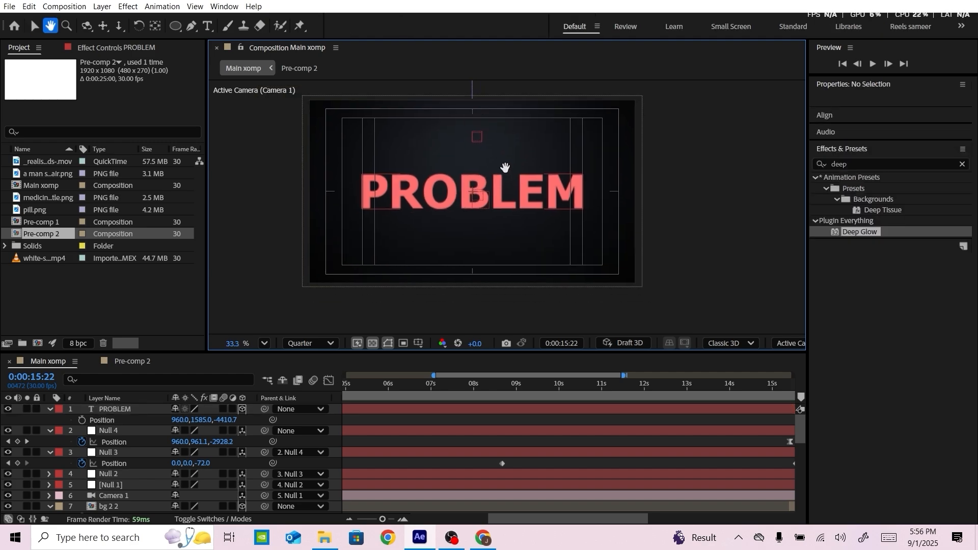
Change the PROBLEM text's fill to the muted blue-grey 4D5A70, using a colour sampled from the background as the base
{"action": "left_click", "coordinate": [487, 199]}
{"action": "left_click", "coordinate": [852, 308]}
{"action": "left_click_drag", "start_coordinate": [496, 161], "coordinate": [738, 162]}
{"action": "left_click", "coordinate": [842, 253]}
{"action": "left_click", "coordinate": [527, 148]}
{"action": "mouse_move", "coordinate": [633, 269]}
{"action": "left_mouse_down"}
{"action": "mouse_move", "coordinate": [633, 253]}
{"action": "mouse_move", "coordinate": [636, 265]}
{"action": "left_mouse_up"}
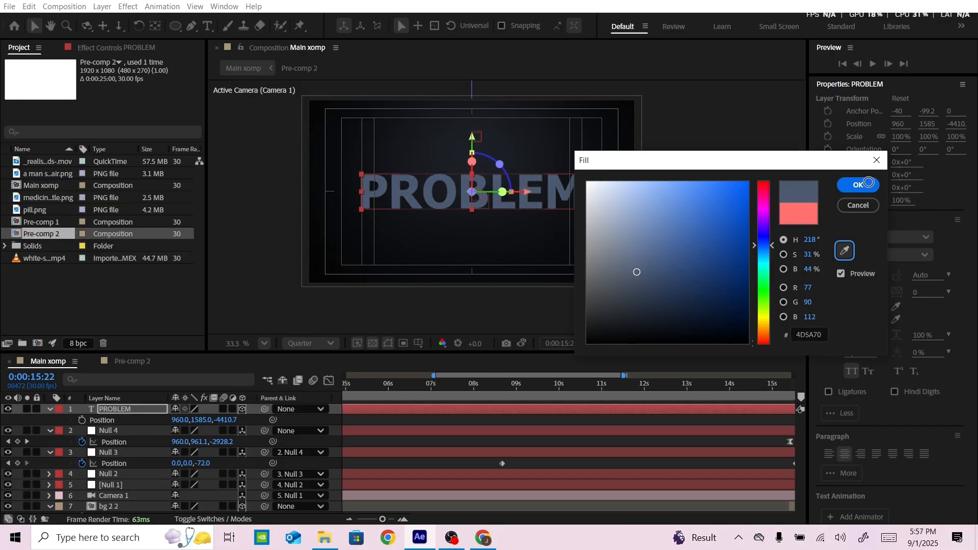
{"action": "left_click", "coordinate": [868, 182]}
Place the PROBLEM layer directly above bg 2 2 and cut away its part before 0:00:15:12
{"action": "left_click_drag", "start_coordinate": [122, 409], "coordinate": [126, 469]}
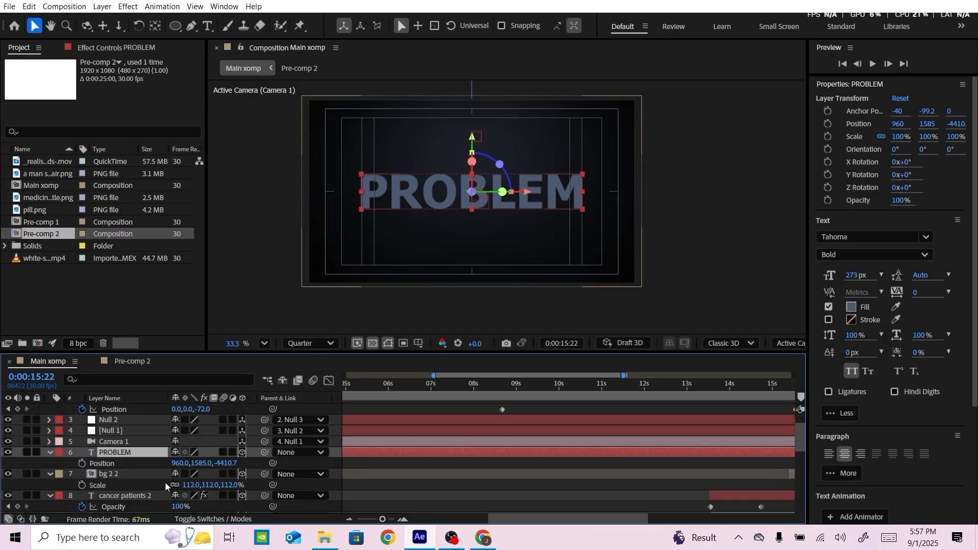
{"action": "left_click_drag", "start_coordinate": [807, 363], "coordinate": [887, 365]}
{"action": "left_click_drag", "start_coordinate": [711, 376], "coordinate": [872, 376]}
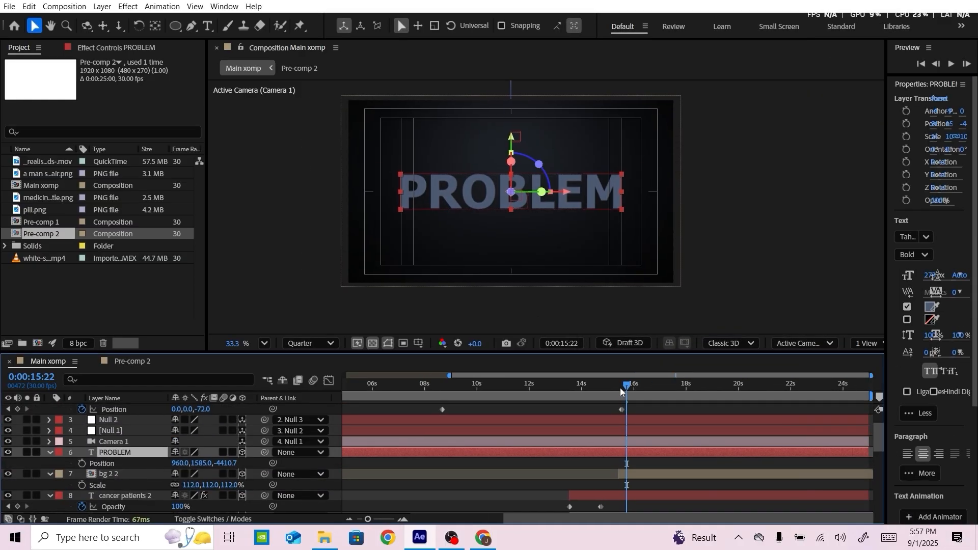
{"action": "left_click_drag", "start_coordinate": [621, 388], "coordinate": [617, 389]}
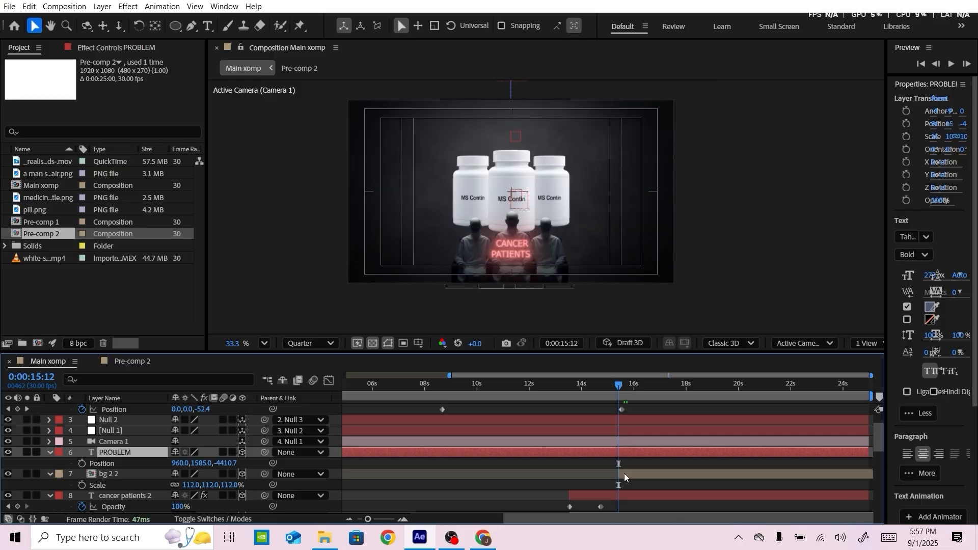
{"action": "key", "text": "ctrl+shift+d"}
{"action": "left_click", "coordinate": [600, 461]}
{"action": "key", "text": "Delete"}
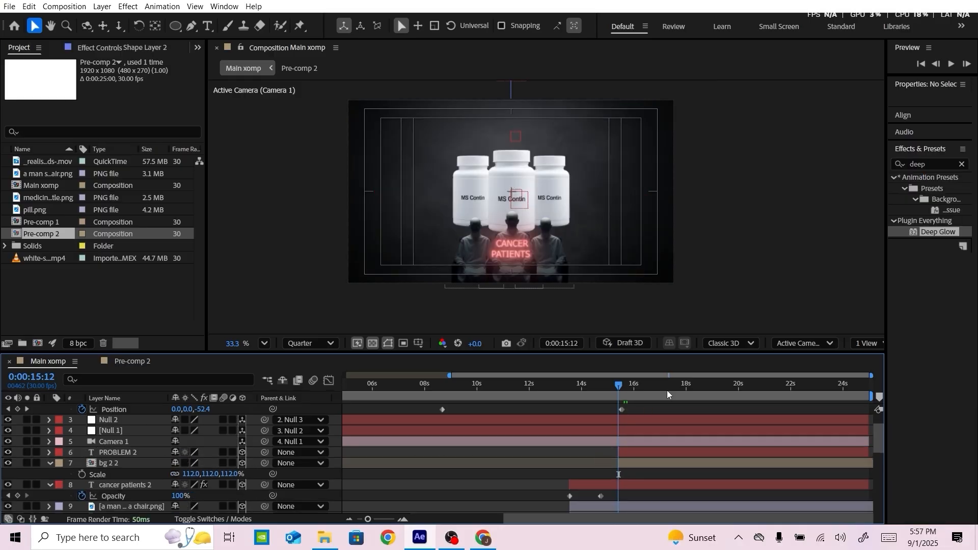
{"action": "key", "text": "ctrl+z"}
Import the vecteezy_glitter-particles footage and place it directly above the PROBLEM layer, starting at about 0:00:15:11
{"action": "left_click", "coordinate": [325, 538]}
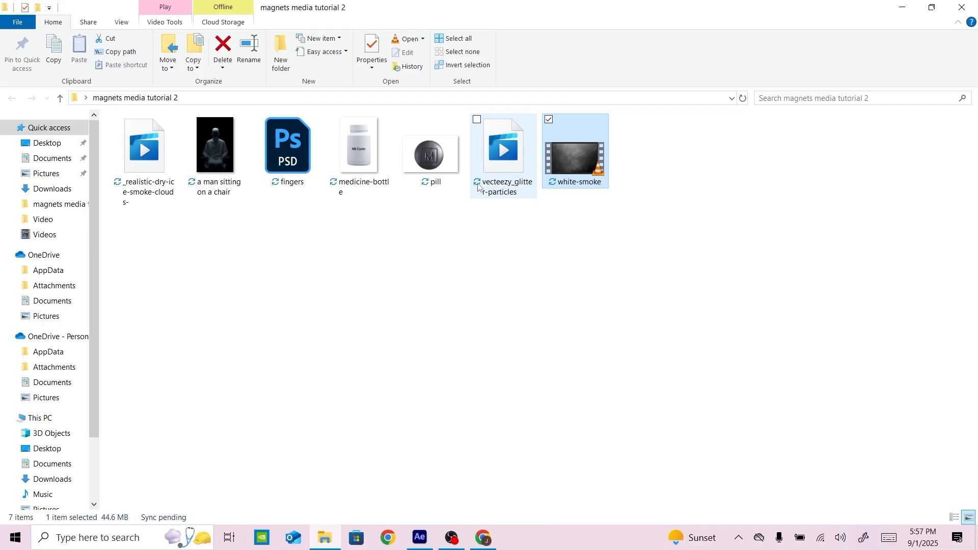
{"action": "left_click_drag", "start_coordinate": [504, 171], "coordinate": [91, 300]}
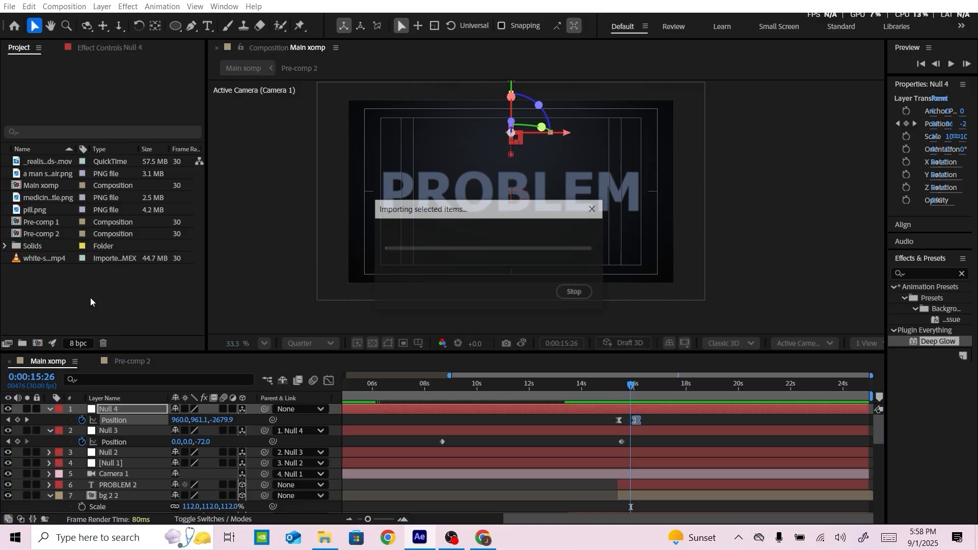
{"action": "left_click", "coordinate": [63, 270]}
{"action": "left_click_drag", "start_coordinate": [57, 258], "coordinate": [151, 448]}
{"action": "mouse_move", "coordinate": [769, 457]}
{"action": "left_mouse_down"}
{"action": "mouse_move", "coordinate": [780, 457]}
{"action": "mouse_move", "coordinate": [772, 456]}
{"action": "left_mouse_up"}
{"action": "left_click_drag", "start_coordinate": [682, 386], "coordinate": [674, 385]}
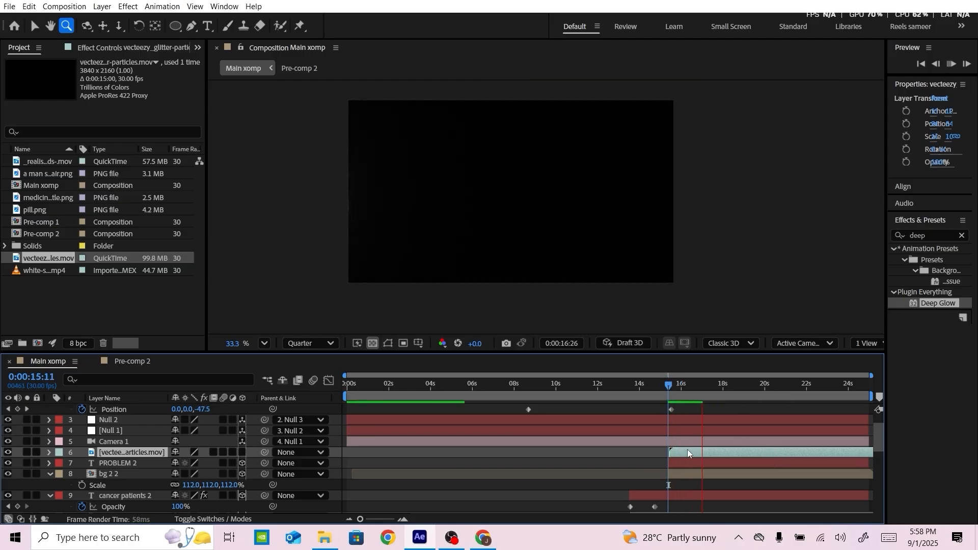
{"action": "left_click_drag", "start_coordinate": [687, 449], "coordinate": [685, 450]}
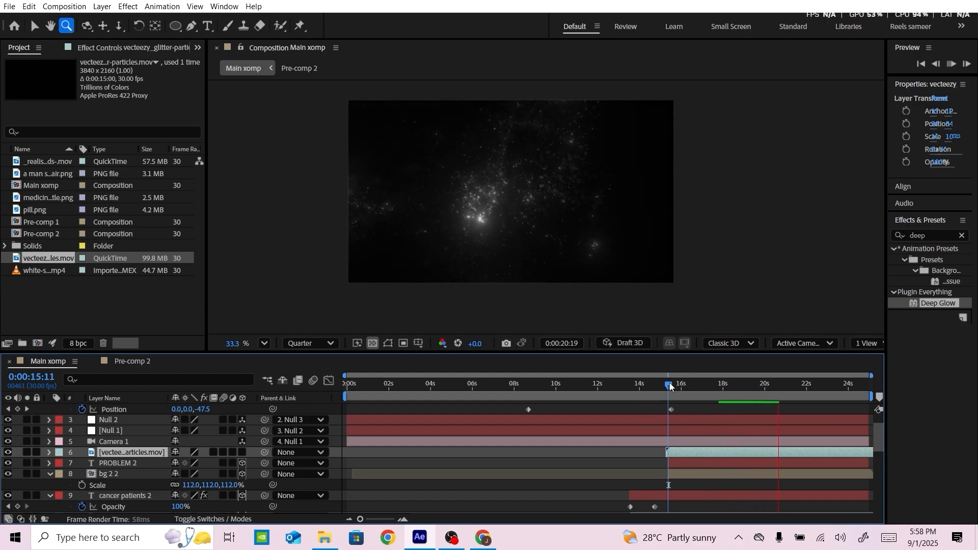
Split the glitter particles layer at 0:00:20:10, delete its first part and move the rest to start with the PROBLEM layer
{"action": "left_click_drag", "start_coordinate": [674, 384], "coordinate": [772, 385]}
{"action": "key", "text": "v"}
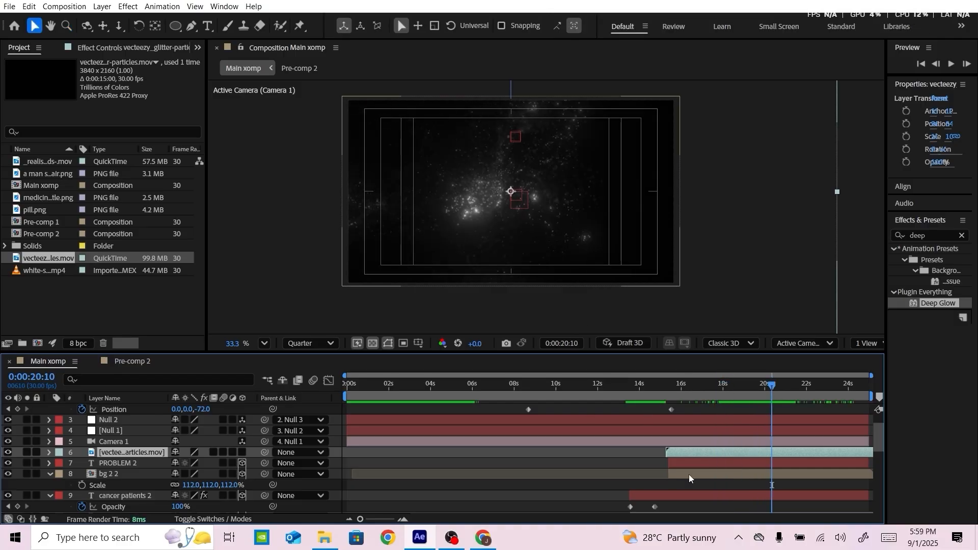
{"action": "key", "text": "ctrl+d"}
{"action": "left_click", "coordinate": [723, 460]}
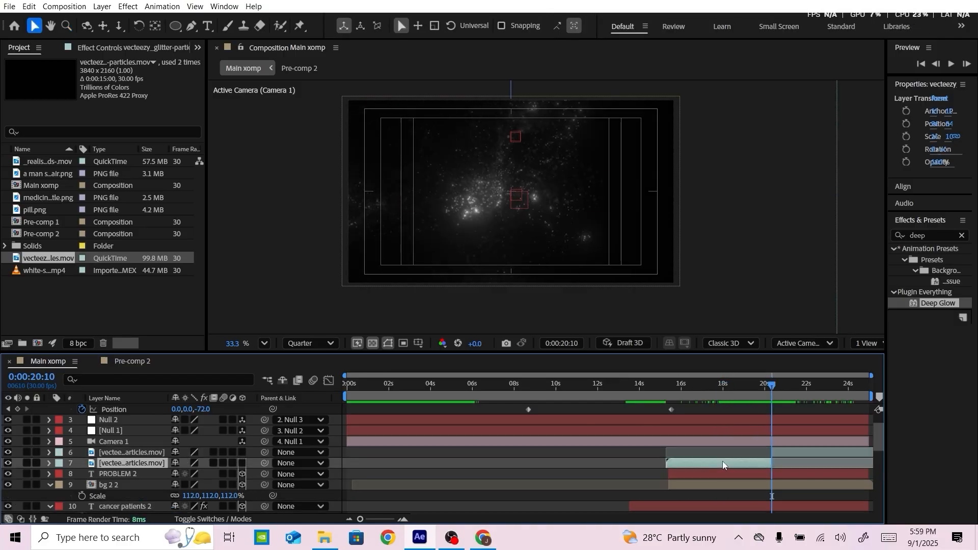
{"action": "key", "text": "Delete"}
{"action": "left_click_drag", "start_coordinate": [788, 449], "coordinate": [685, 448]}
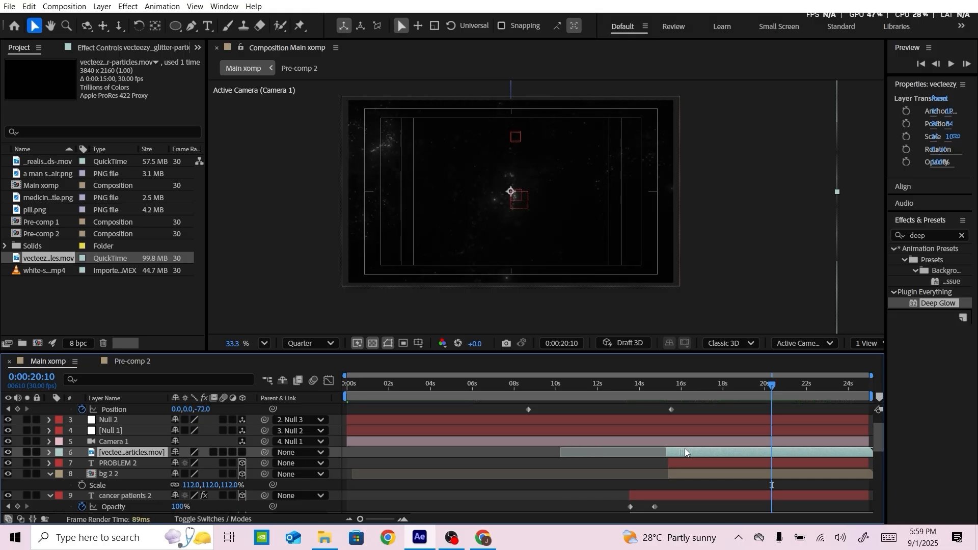
Set the glitter particles layer's blending mode to Color Dodge and make it a 3D layer
{"action": "left_click", "coordinate": [197, 520]}
{"action": "left_click", "coordinate": [187, 453]}
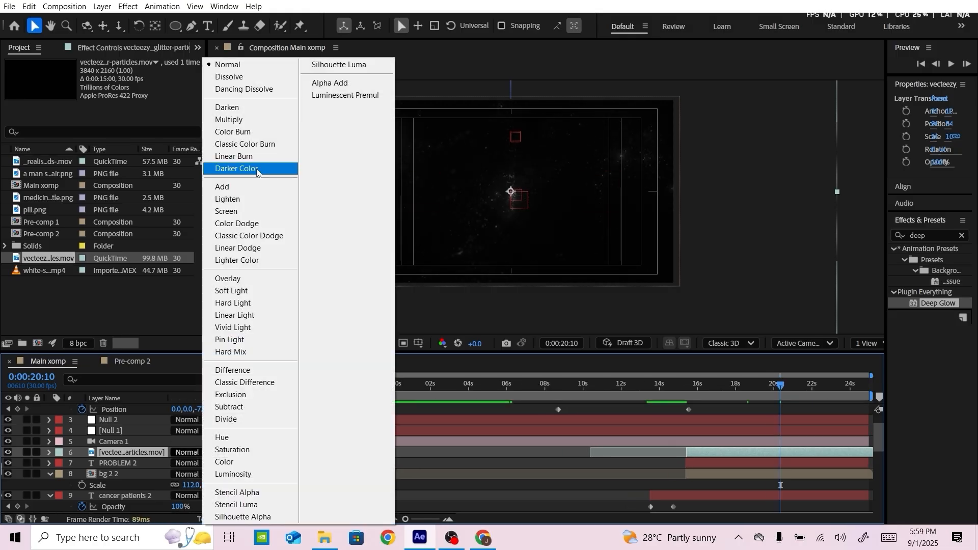
{"action": "left_click", "coordinate": [248, 224]}
{"action": "left_click", "coordinate": [214, 519]}
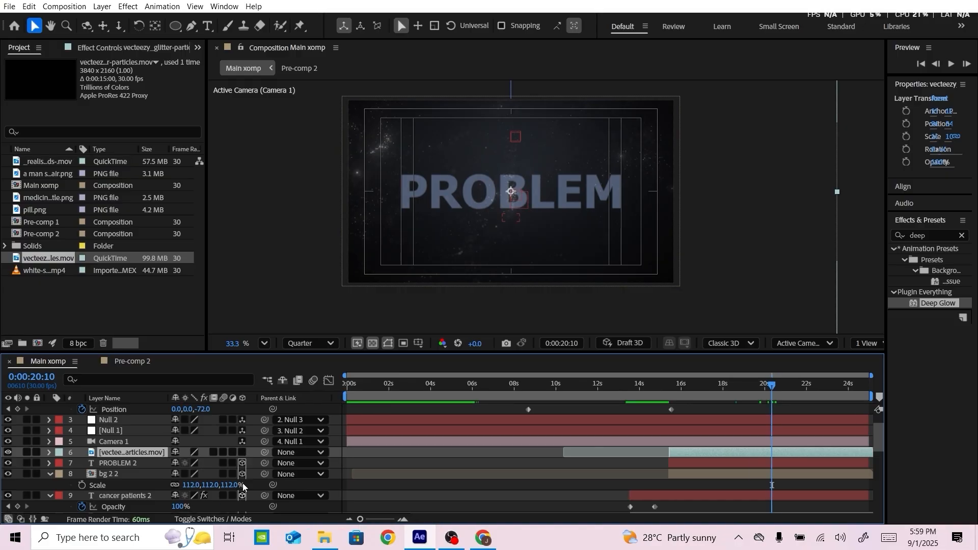
{"action": "left_click", "coordinate": [243, 452]}
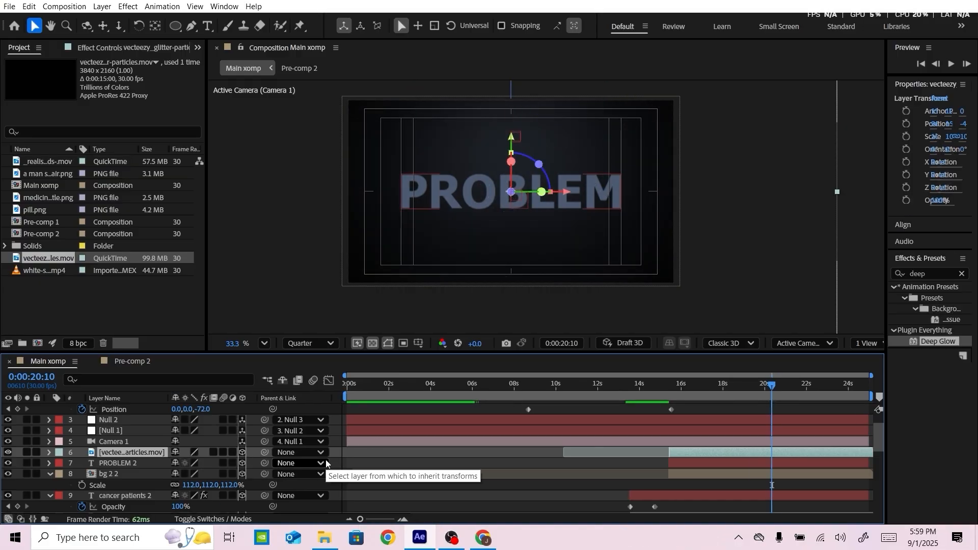
Split the glitter particles layer at 0:00:16:13
{"action": "left_click_drag", "start_coordinate": [760, 385], "coordinate": [692, 386]}
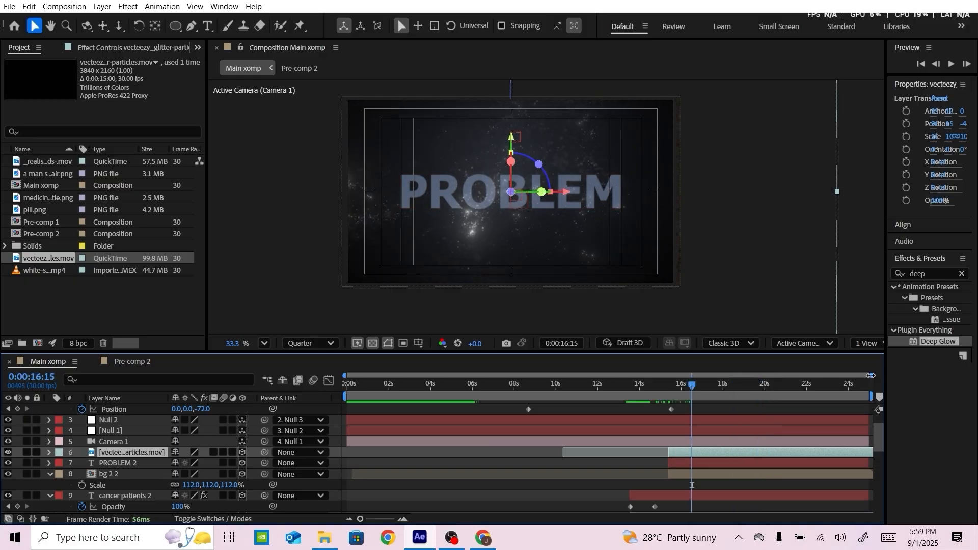
{"action": "left_click_drag", "start_coordinate": [870, 375], "coordinate": [802, 376]}
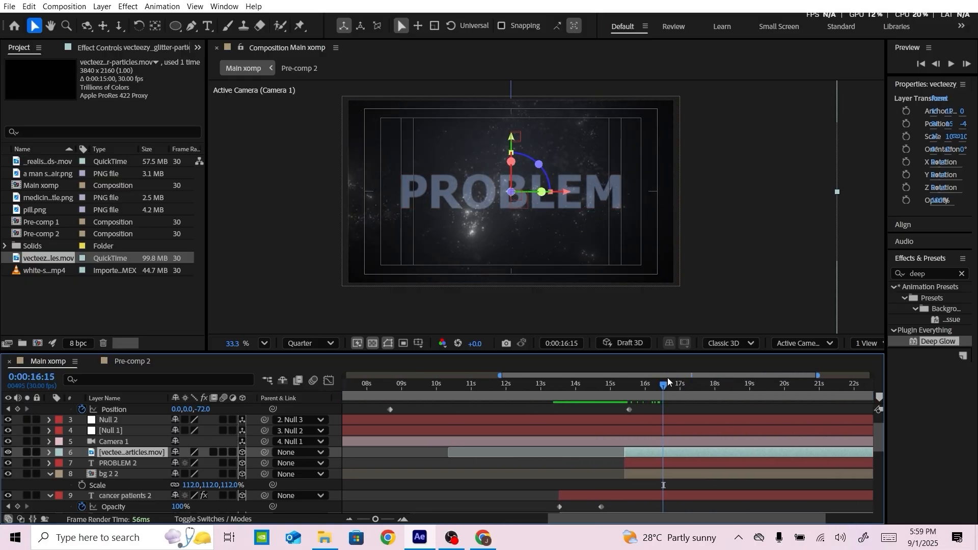
{"action": "left_click_drag", "start_coordinate": [642, 387], "coordinate": [665, 387]}
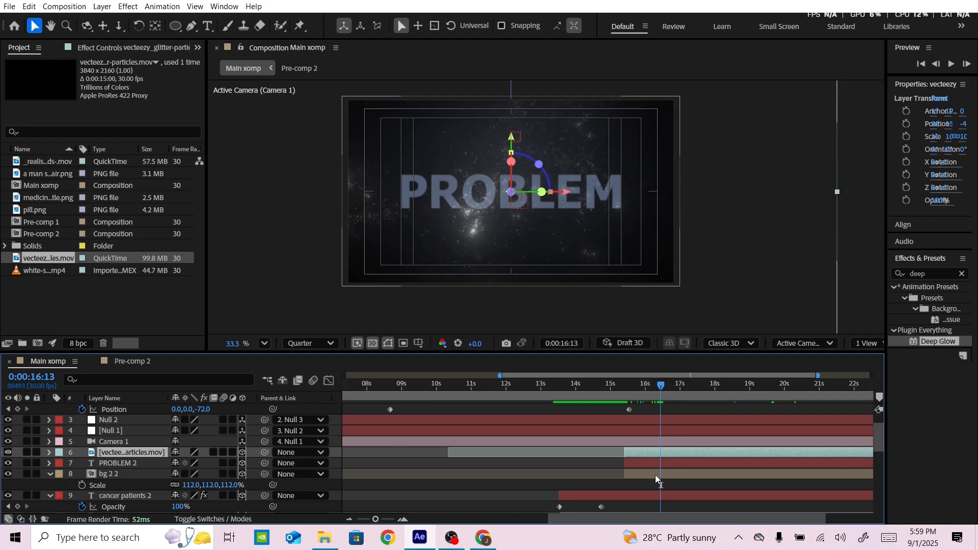
{"action": "key", "text": "ctrl+shift+d"}
Time-stretch the first glitter clip to a duration of 0:00:00:10, move the second clip to its end, and preview
{"action": "left_click", "coordinate": [642, 463]}
{"action": "right_click", "coordinate": [643, 463]}
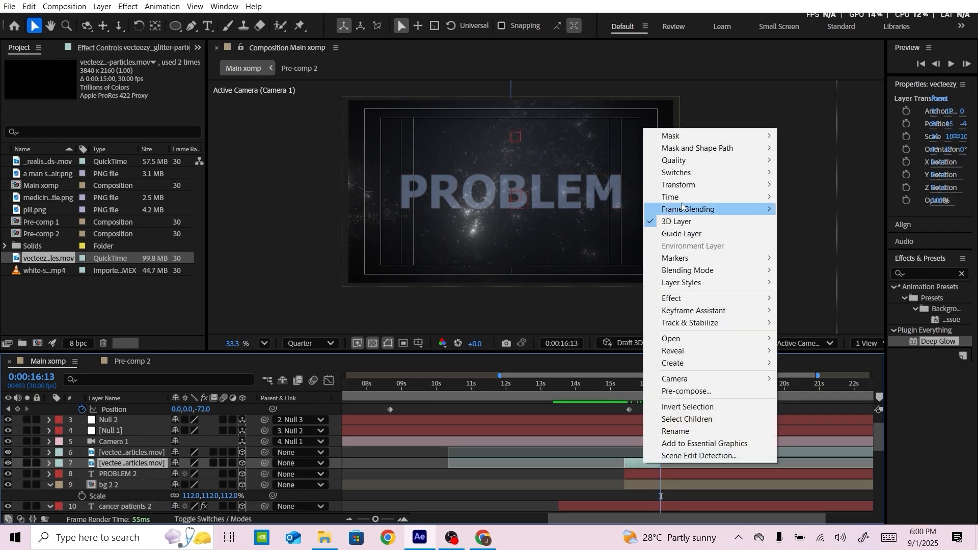
{"action": "mouse_move", "coordinate": [678, 197]}
{"action": "left_click", "coordinate": [815, 221]}
{"action": "left_click", "coordinate": [470, 238]}
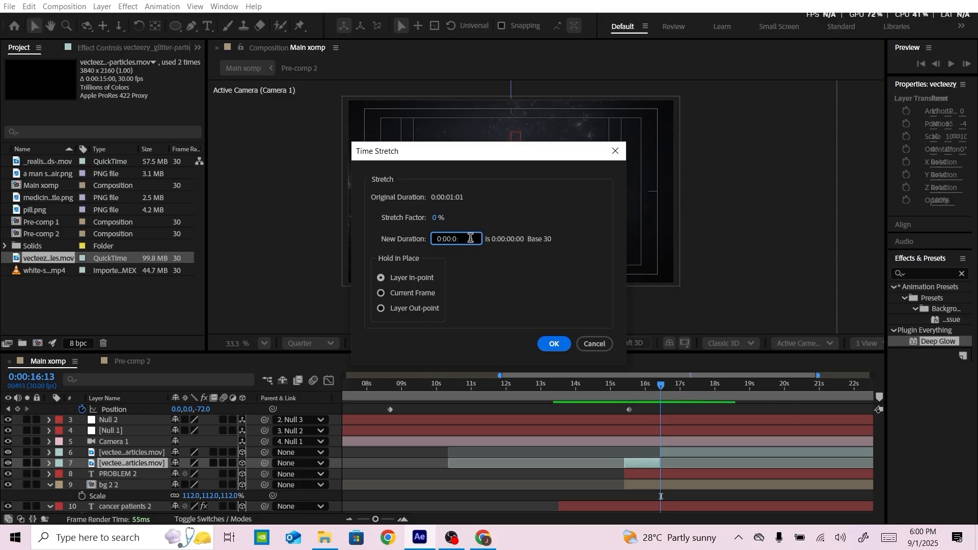
{"action": "type", "text": "0:00:0:10"}
{"action": "key", "text": "Return"}
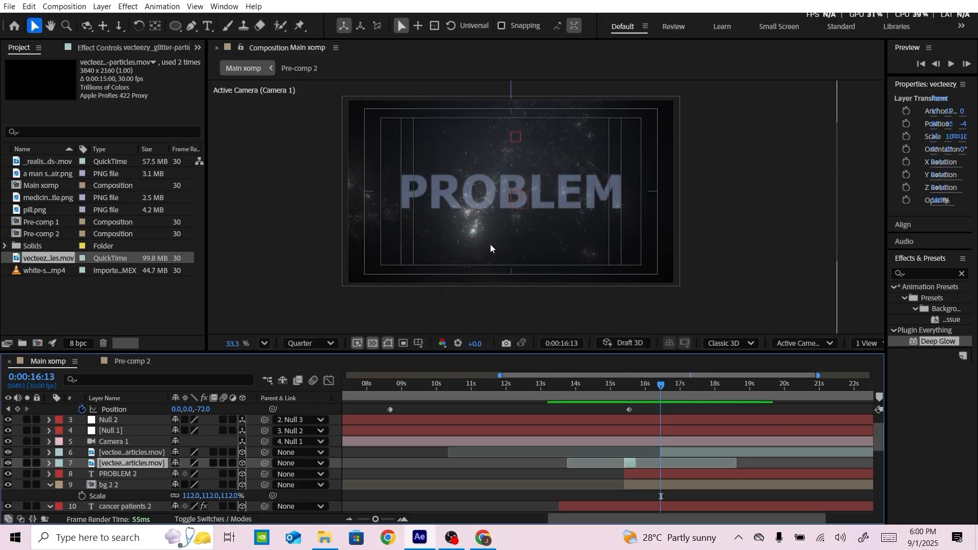
{"action": "left_click_drag", "start_coordinate": [672, 452], "coordinate": [651, 452]}
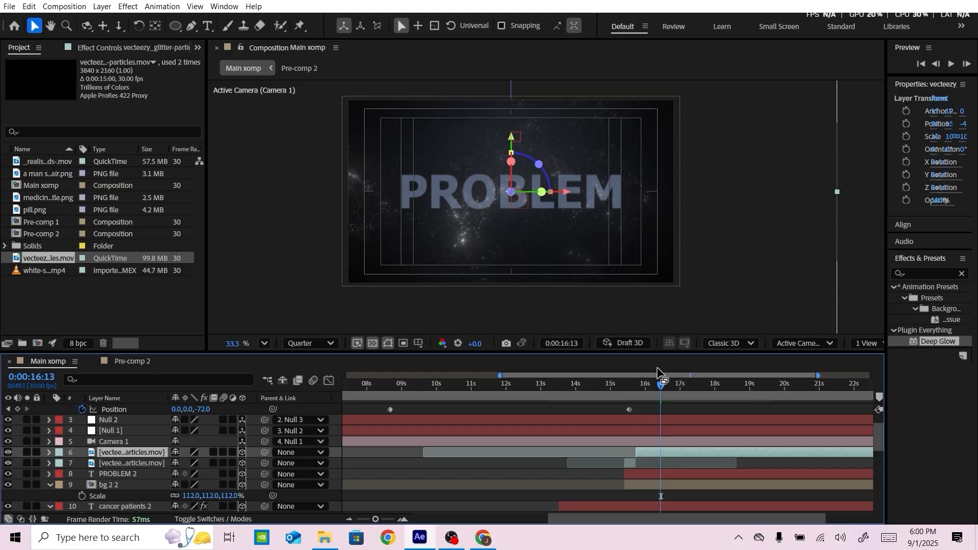
{"action": "left_click", "coordinate": [622, 383]}
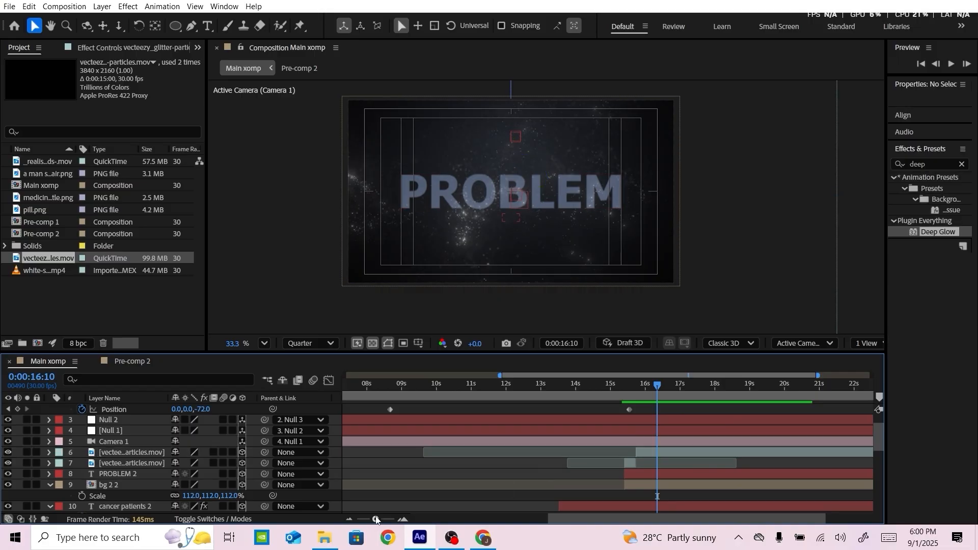
Import fingers.psd as a composition with editable layer styles and place it directly above the PROBLEM layer
{"action": "left_click", "coordinate": [319, 544]}
{"action": "left_click_drag", "start_coordinate": [288, 147], "coordinate": [105, 298]}
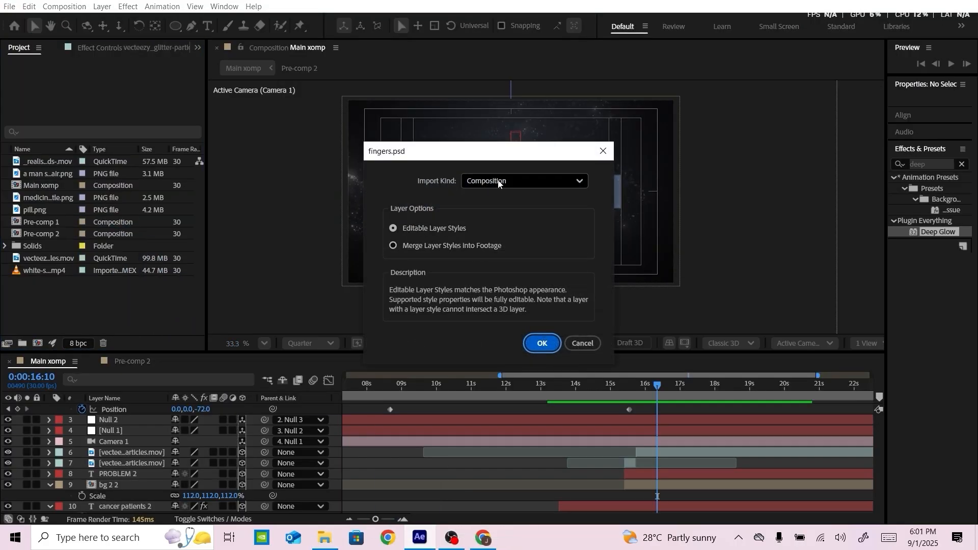
{"action": "left_click", "coordinate": [536, 347]}
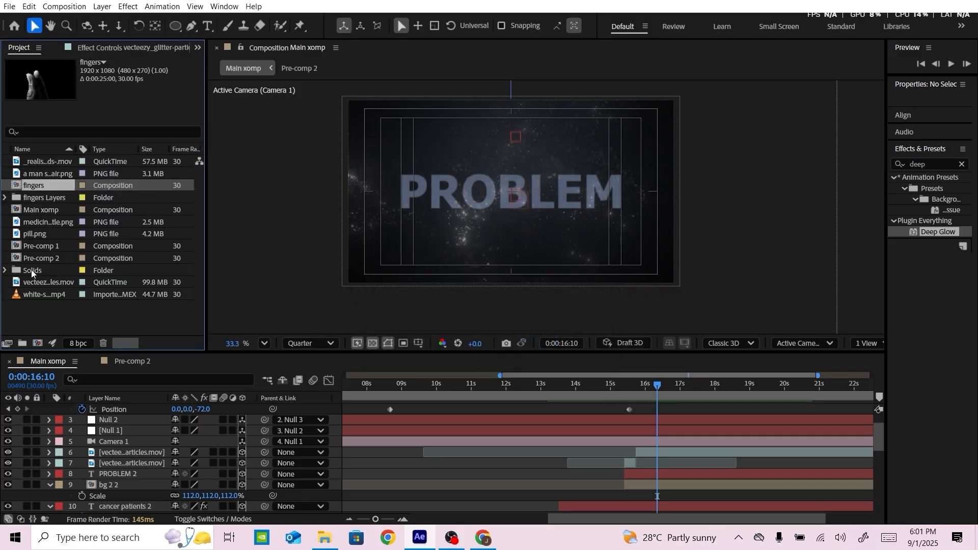
{"action": "left_click_drag", "start_coordinate": [87, 381], "coordinate": [126, 470]}
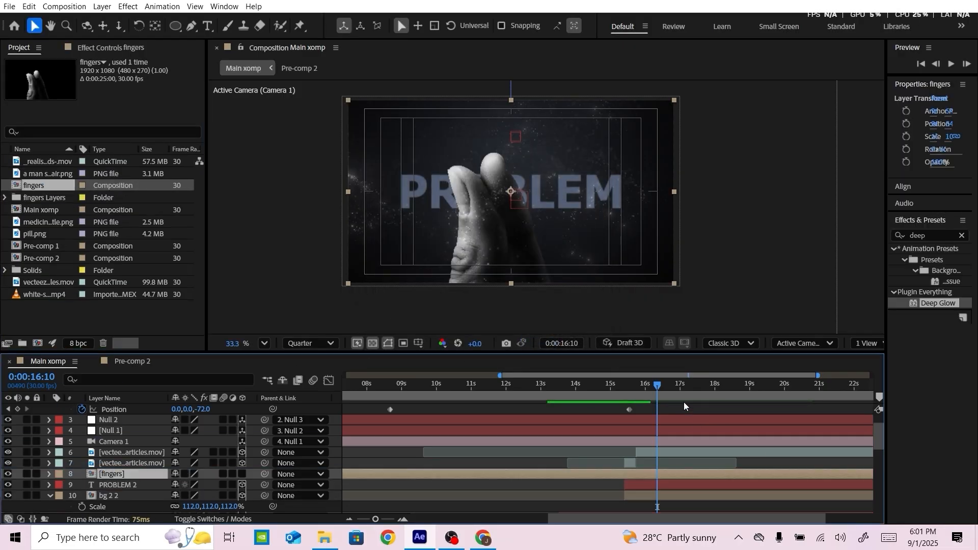
Split the fingers layer at 0:00:15:12 and remove its earlier part
{"action": "left_click_drag", "start_coordinate": [659, 391], "coordinate": [623, 391]}
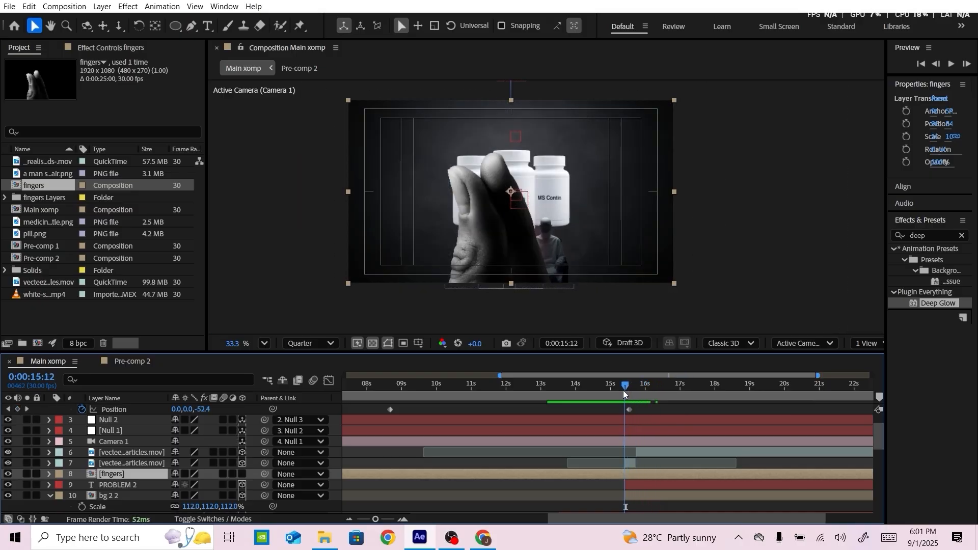
{"action": "key", "text": "ctrl+shift+d"}
{"action": "left_click", "coordinate": [583, 484]}
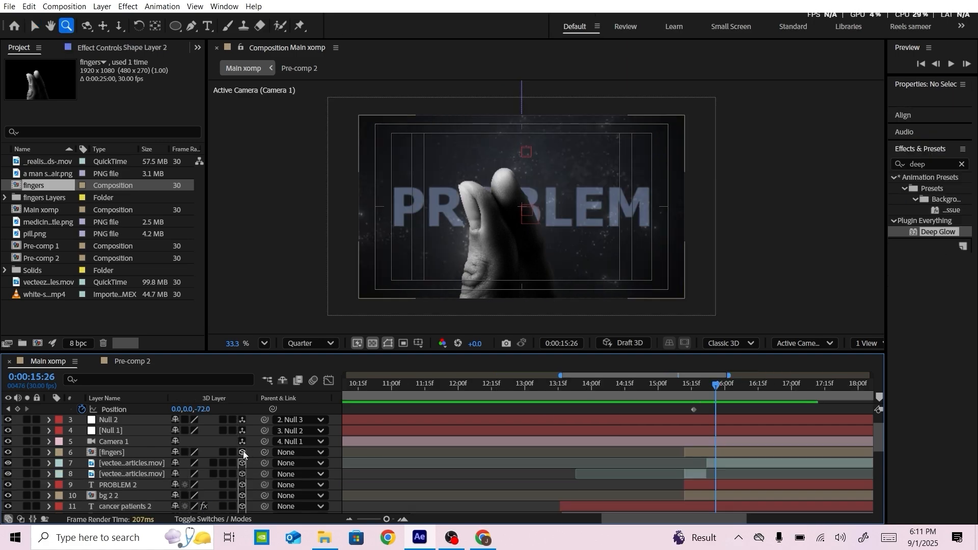
Make the fingers layer 3D and lower its Z position until the hand sits in front of the PROBLEM text
{"action": "key", "text": "z"}
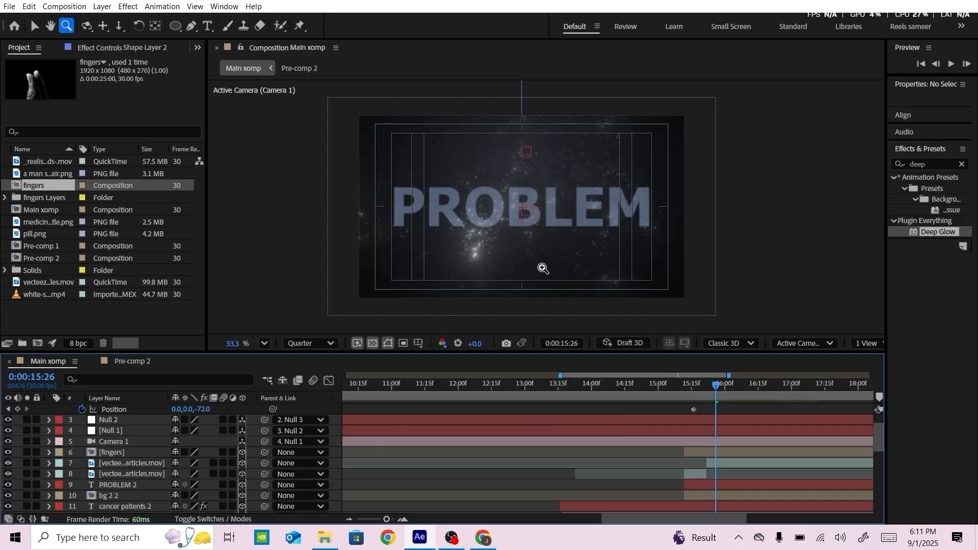
{"action": "left_click", "coordinate": [129, 454]}
{"action": "key", "text": "p"}
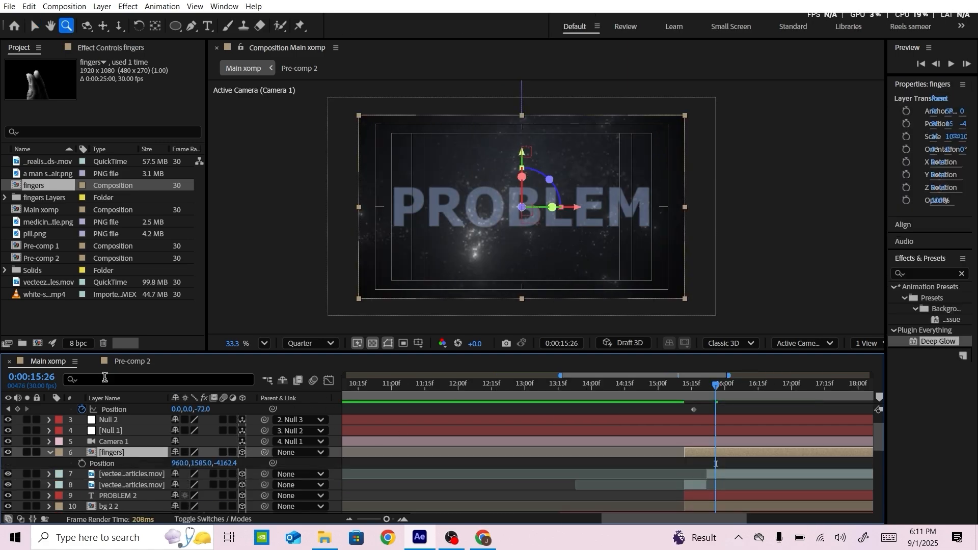
{"action": "left_click_drag", "start_coordinate": [228, 464], "coordinate": [2, 465]}
Show the fingers layer's scale property and preview the hand over the PROBLEM text
{"action": "left_click", "coordinate": [94, 455]}
{"action": "key", "text": "s"}
{"action": "key", "text": "space"}
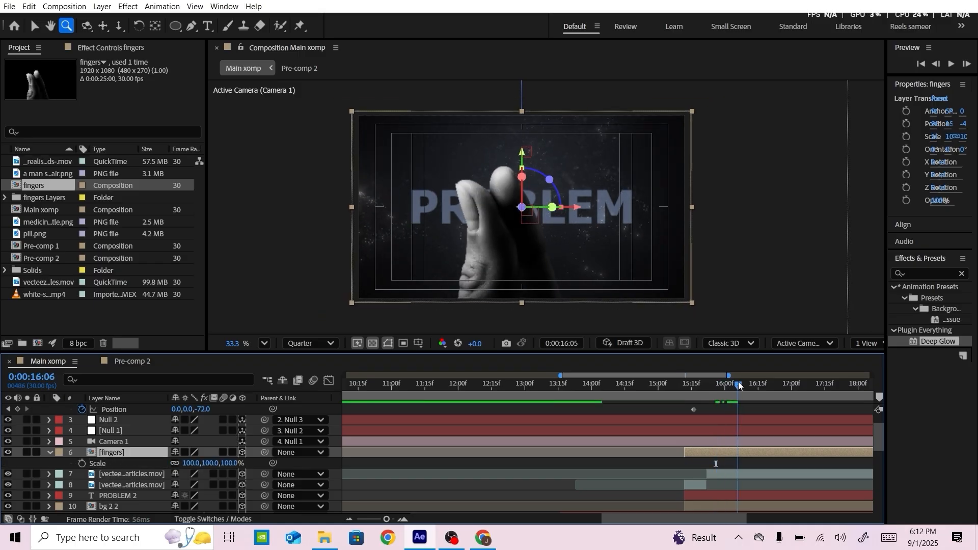
Set the fingers layer's scale to 80%
{"action": "left_click", "coordinate": [190, 465]}
{"action": "type", "text": "80"}
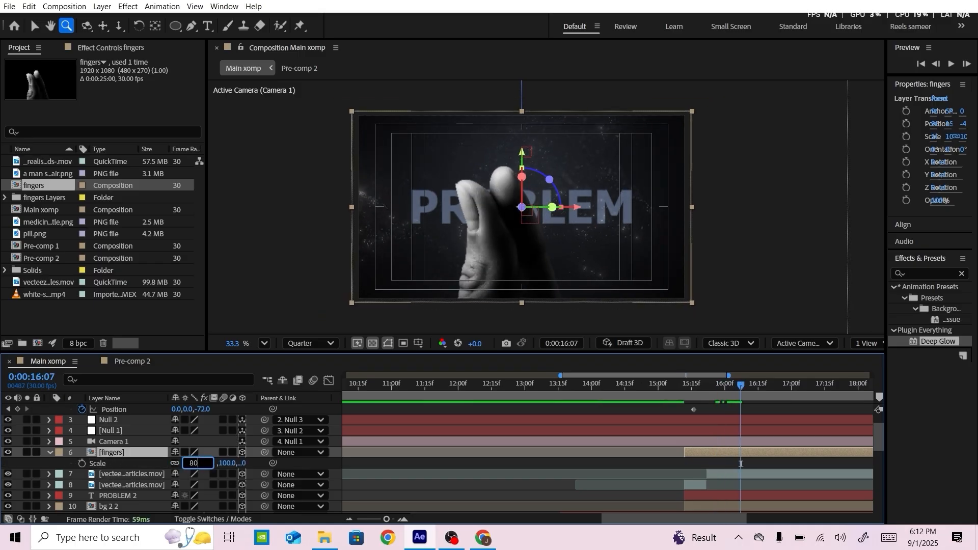
{"action": "key", "text": "Return"}
{"action": "key", "text": "v"}
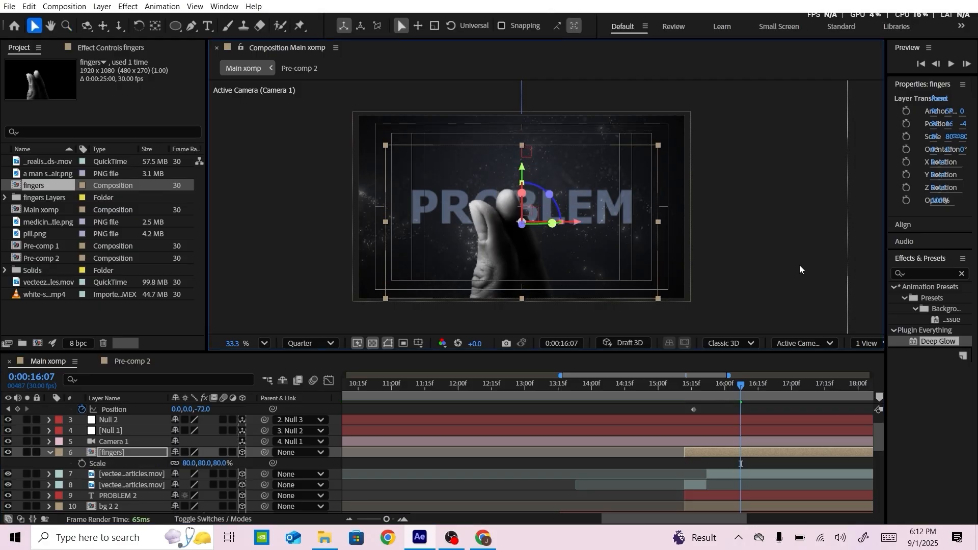
{"action": "left_click", "coordinate": [800, 270]}
Place a pill.png layer directly above the fingers layer in the layer stack
{"action": "left_click", "coordinate": [124, 472]}
{"action": "left_click", "coordinate": [122, 453]}
{"action": "scroll", "coordinate": [131, 499], "scroll_direction": "down", "scroll_amount": 8}
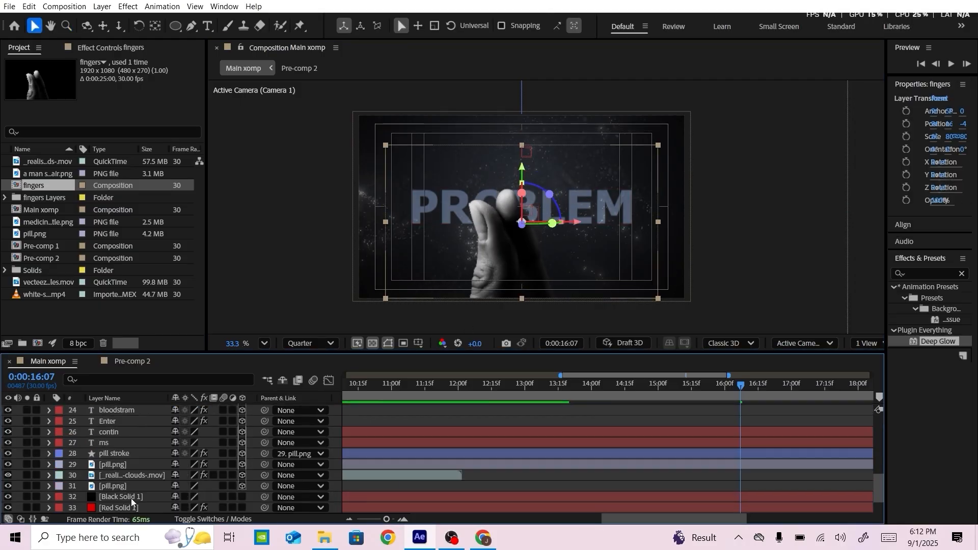
{"action": "left_click", "coordinate": [126, 465]}
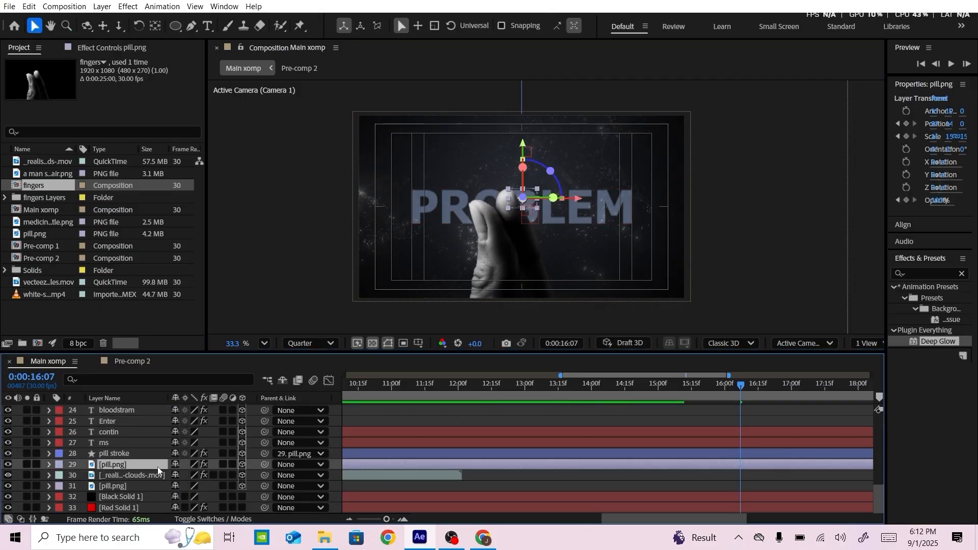
{"action": "left_click_drag", "start_coordinate": [158, 467], "coordinate": [154, 439]}
Split the pill.png layer above fingers at 0:00:15:12 and remove its earlier part
{"action": "left_click_drag", "start_coordinate": [743, 388], "coordinate": [686, 390]}
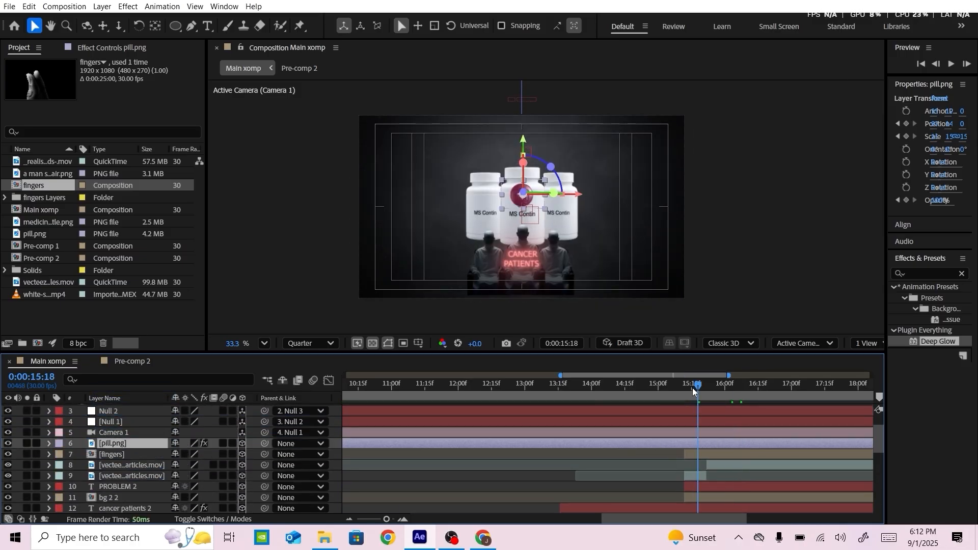
{"action": "key", "text": "ctrl+shift+d"}
{"action": "left_click", "coordinate": [643, 455]}
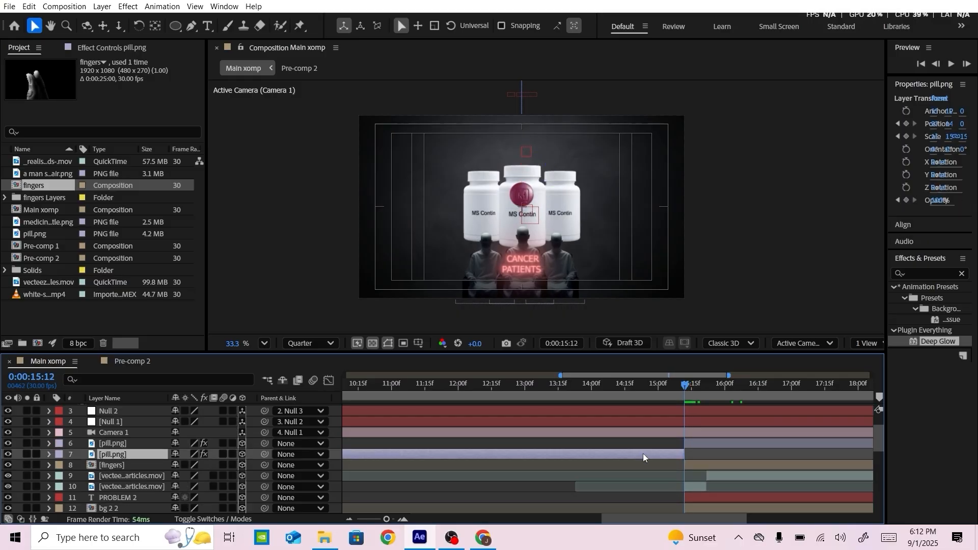
{"action": "key", "text": "Delete"}
At 0:00:15:27, set the pill's position to about 960, 1585, -4583.7, in front of the fingers
{"action": "left_click_drag", "start_coordinate": [684, 386], "coordinate": [718, 388]}
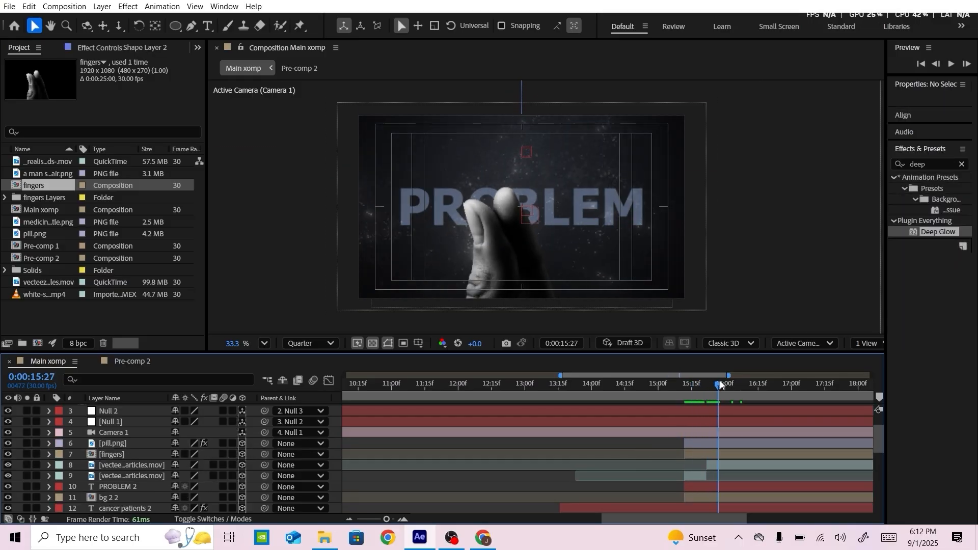
{"action": "left_click", "coordinate": [117, 445]}
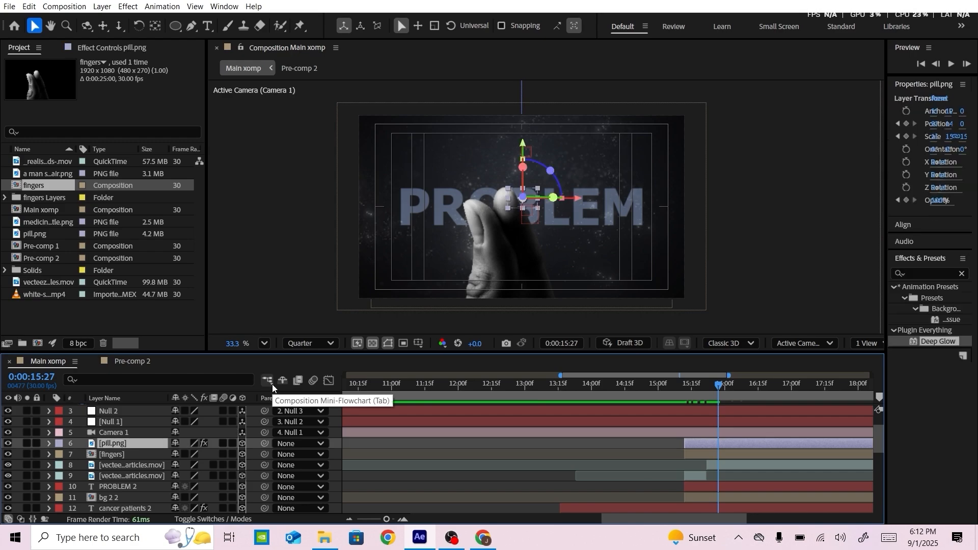
{"action": "key", "text": "ctrl+Home"}
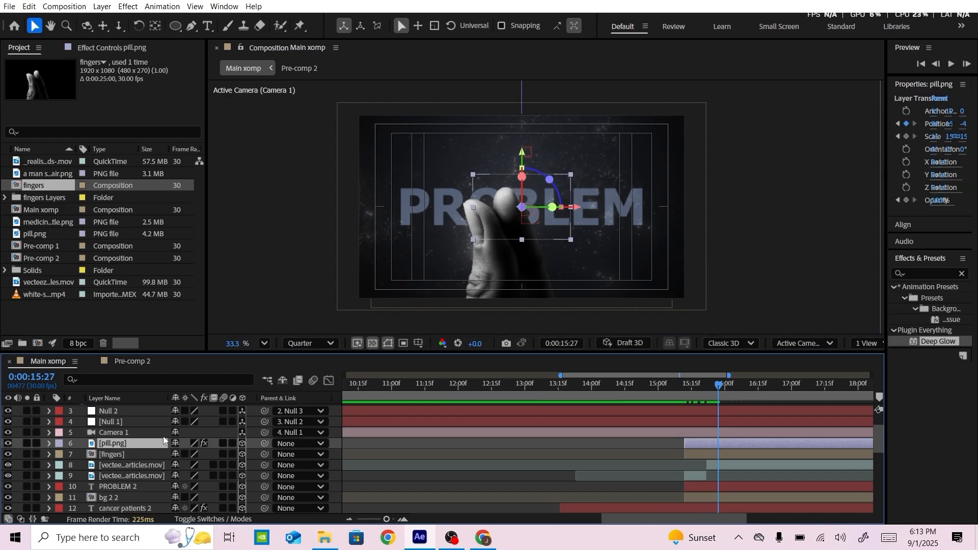
{"action": "key", "text": "p"}
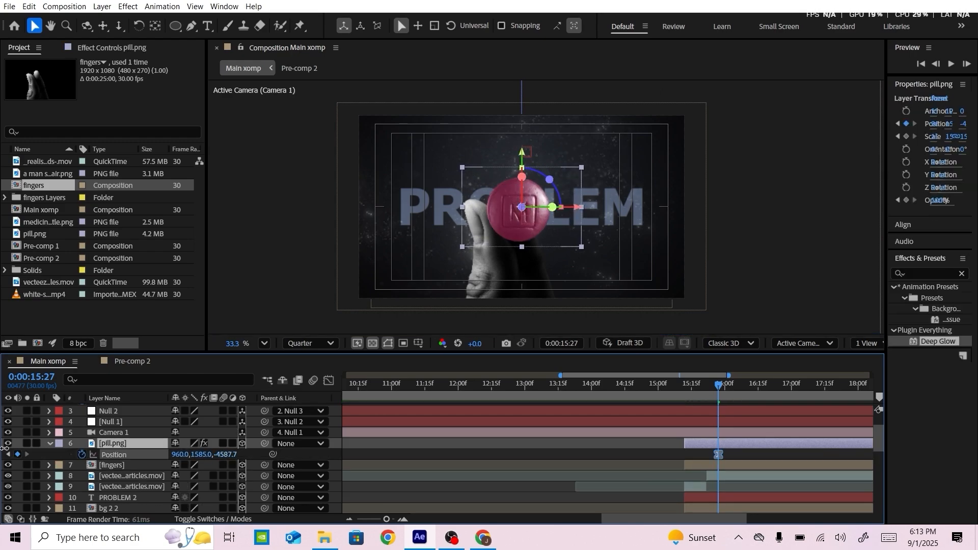
{"action": "left_click_drag", "start_coordinate": [225, 454], "coordinate": [553, 213]}
{"action": "scroll", "coordinate": [531, 216], "scroll_direction": "up", "scroll_amount": 3}
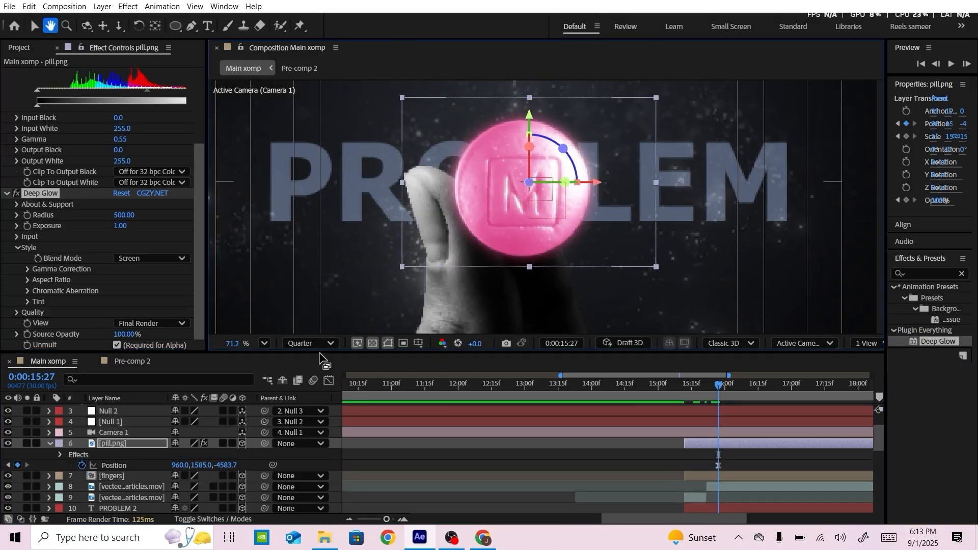
{"action": "key", "text": "v"}
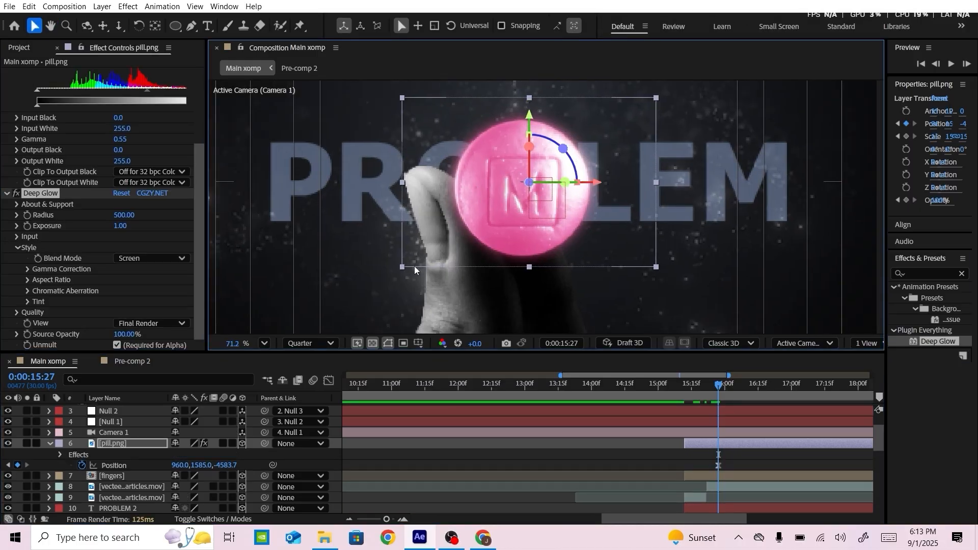
Set the pill's Z rotation to -30° and move the pill up and left onto the fingertips
{"action": "left_click", "coordinate": [117, 441]}
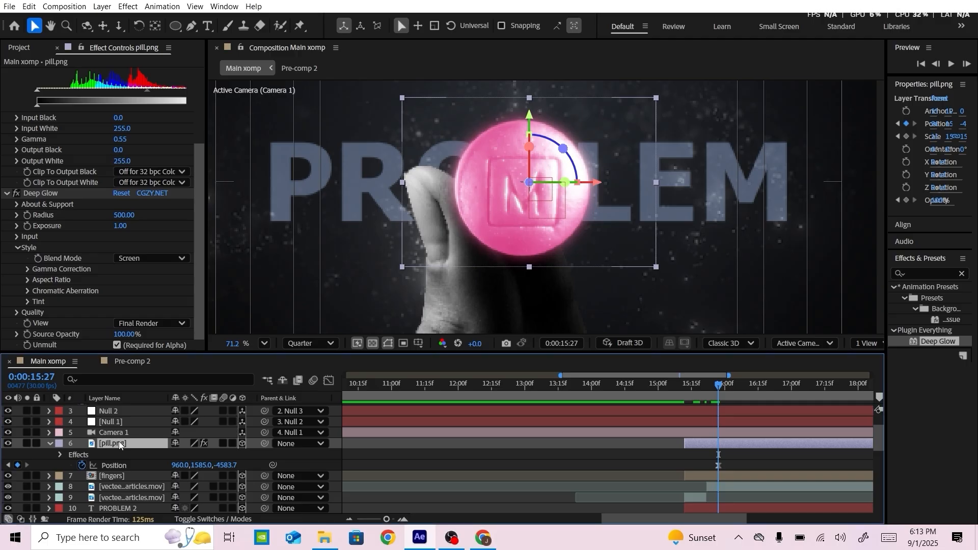
{"action": "key", "text": "r"}
{"action": "left_click_drag", "start_coordinate": [194, 487], "coordinate": [172, 486]}
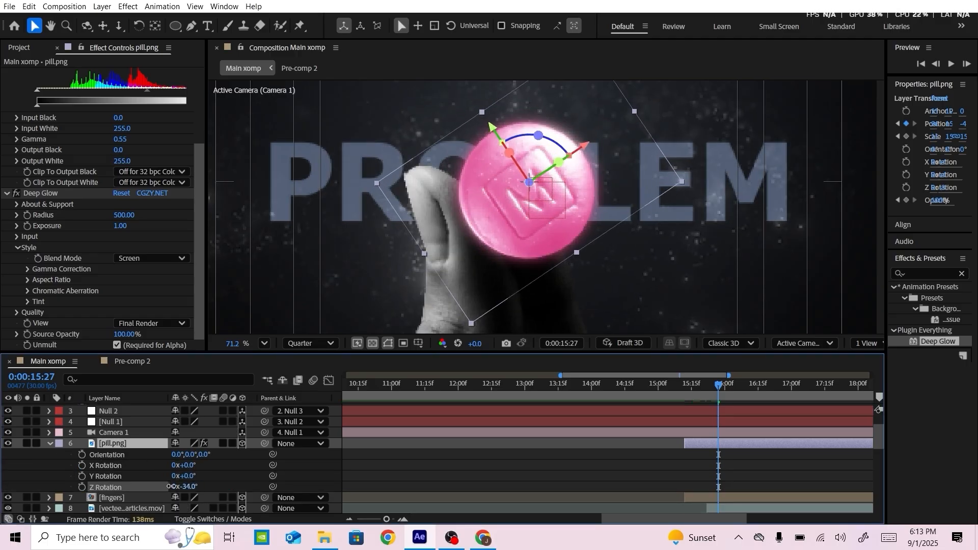
{"action": "left_click_drag", "start_coordinate": [496, 126], "coordinate": [399, 52]}
{"action": "scroll", "coordinate": [554, 134], "scroll_direction": "down", "scroll_amount": 3}
{"action": "left_click_drag", "start_coordinate": [557, 130], "coordinate": [534, 174]}
{"action": "left_click_drag", "start_coordinate": [522, 113], "coordinate": [498, 127]}
{"action": "left_click_drag", "start_coordinate": [407, 101], "coordinate": [413, 117]}
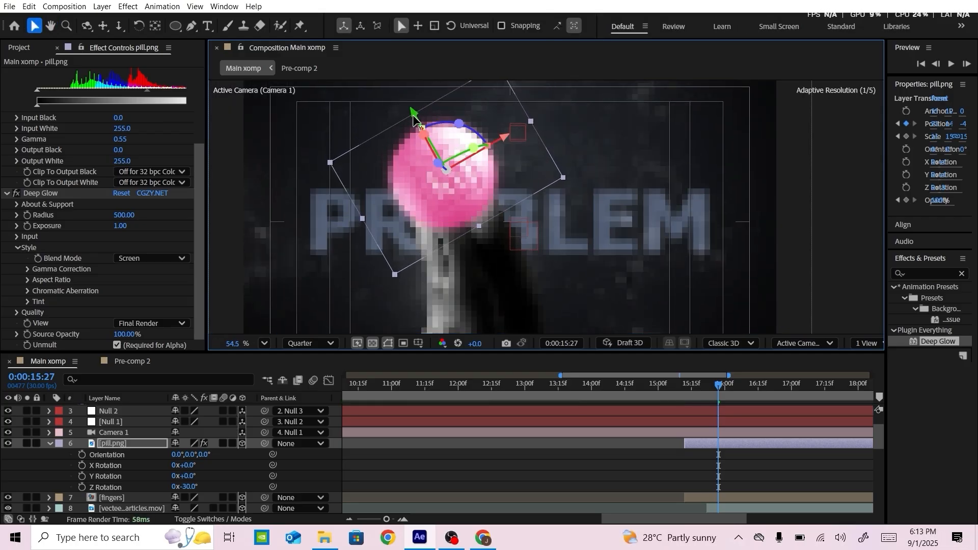
Set the pill's scale to 12% and nudge it down so it rests between the fingertips
{"action": "key", "text": "s"}
{"action": "left_click", "coordinate": [191, 454]}
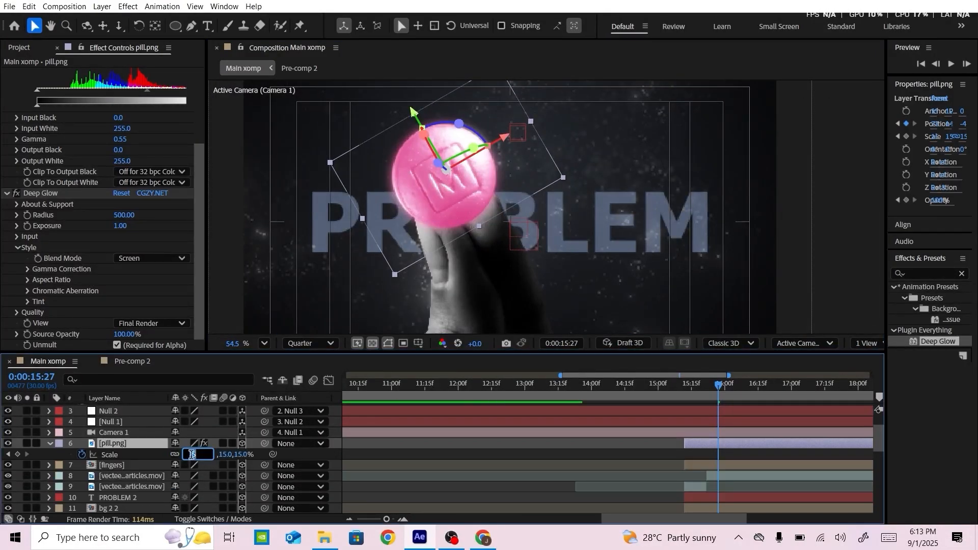
{"action": "key", "text": "Return"}
{"action": "left_click_drag", "start_coordinate": [474, 178], "coordinate": [475, 185]}
Set the pill's Y rotation to 20°
{"action": "left_click", "coordinate": [121, 455]}
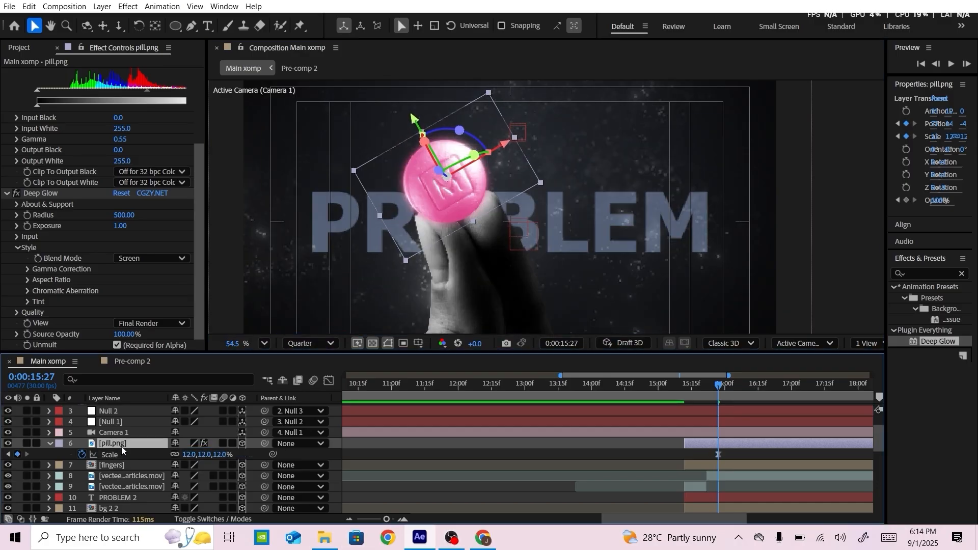
{"action": "key", "text": "r"}
{"action": "left_click_drag", "start_coordinate": [184, 476], "coordinate": [196, 480]}
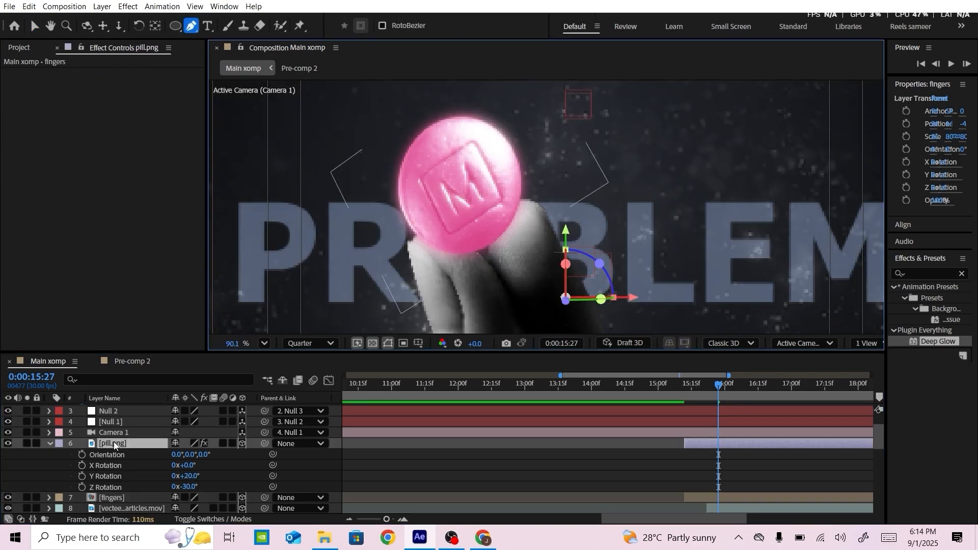
Draw a Pen mask on the pill following the front fingertip's edge and invert it so the finger overlaps the pill
{"action": "key", "text": "g"}
{"action": "left_click_drag", "start_coordinate": [486, 259], "coordinate": [497, 277]}
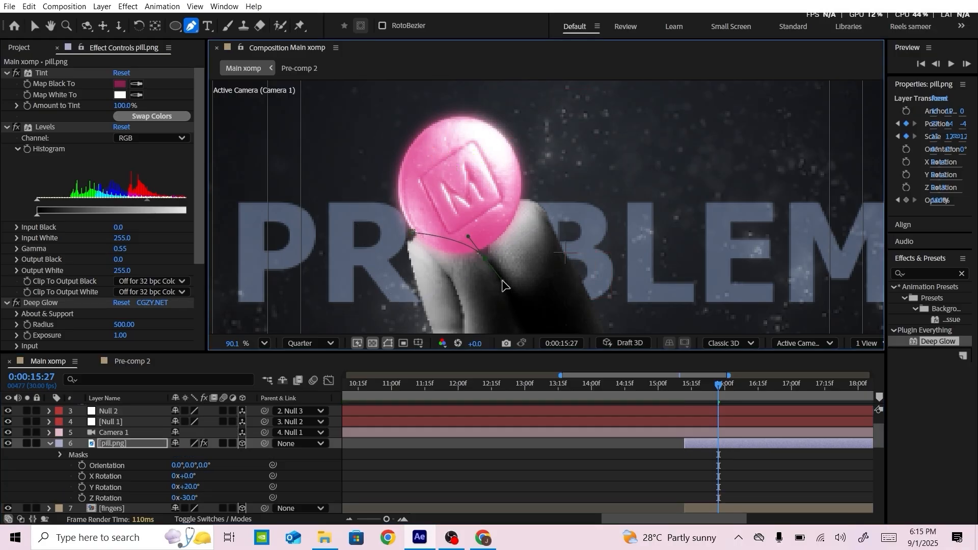
{"action": "left_click", "coordinate": [419, 276]}
{"action": "left_click", "coordinate": [412, 233]}
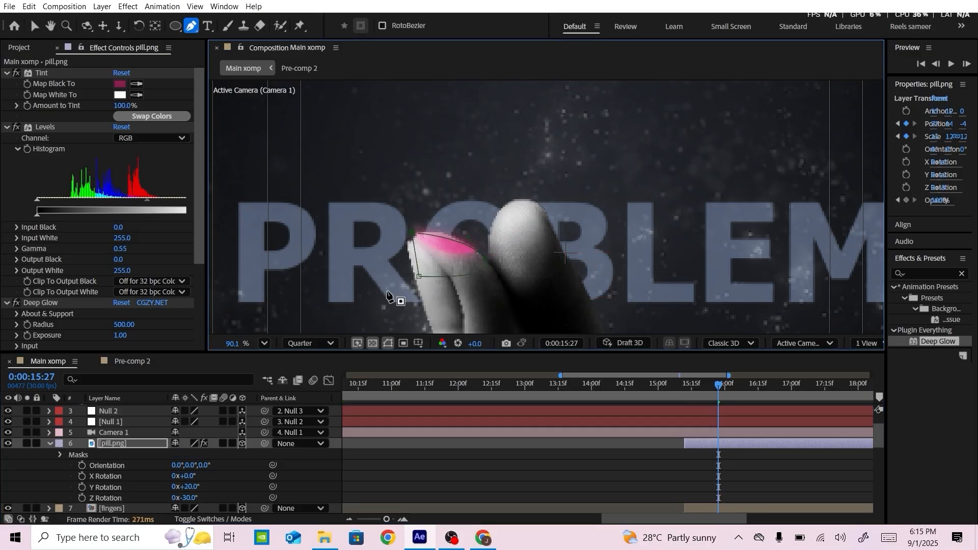
{"action": "scroll", "coordinate": [452, 273], "scroll_direction": "up", "scroll_amount": 3}
{"action": "key", "text": "v"}
{"action": "left_click", "coordinate": [53, 446]}
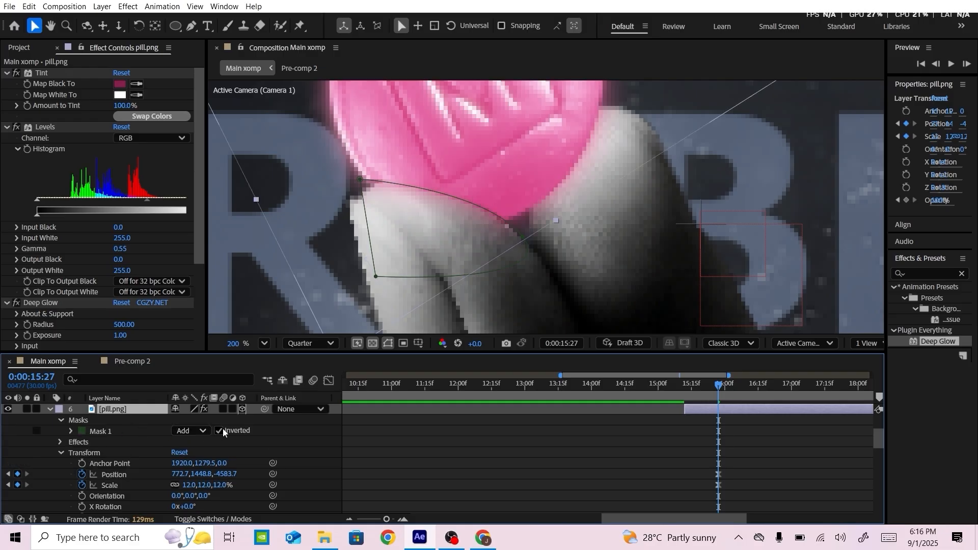
Apply the Drop Shadow effect to the pill
{"action": "scroll", "coordinate": [445, 193], "scroll_direction": "down", "scroll_amount": 3}
{"action": "left_click_drag", "start_coordinate": [441, 200], "coordinate": [419, 202]}
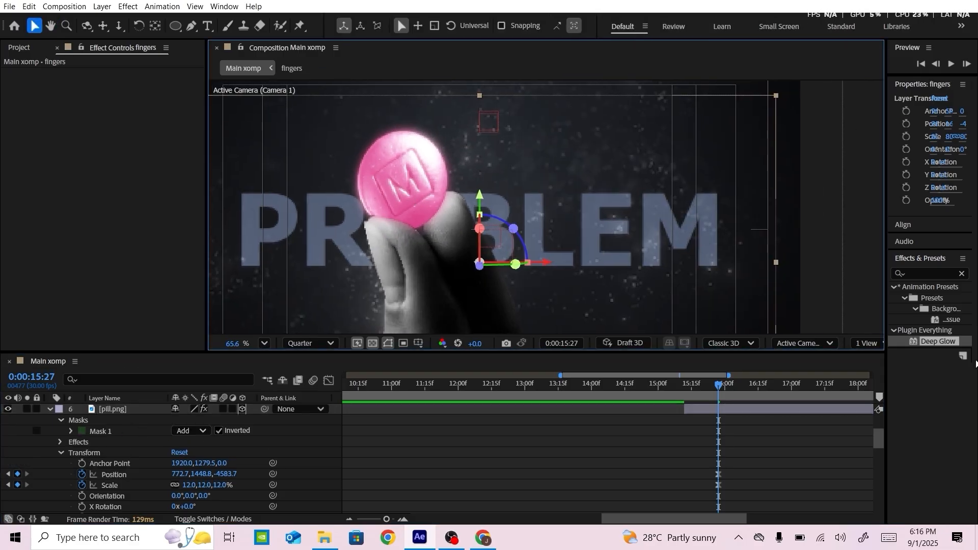
{"action": "left_click", "coordinate": [922, 274]}
{"action": "type", "text": "drop"}
{"action": "left_click_drag", "start_coordinate": [950, 460], "coordinate": [410, 191]}
Set the pill's drop shadow to 100% opacity, 165° direction and 51 softness
{"action": "left_click_drag", "start_coordinate": [135, 287], "coordinate": [183, 280]}
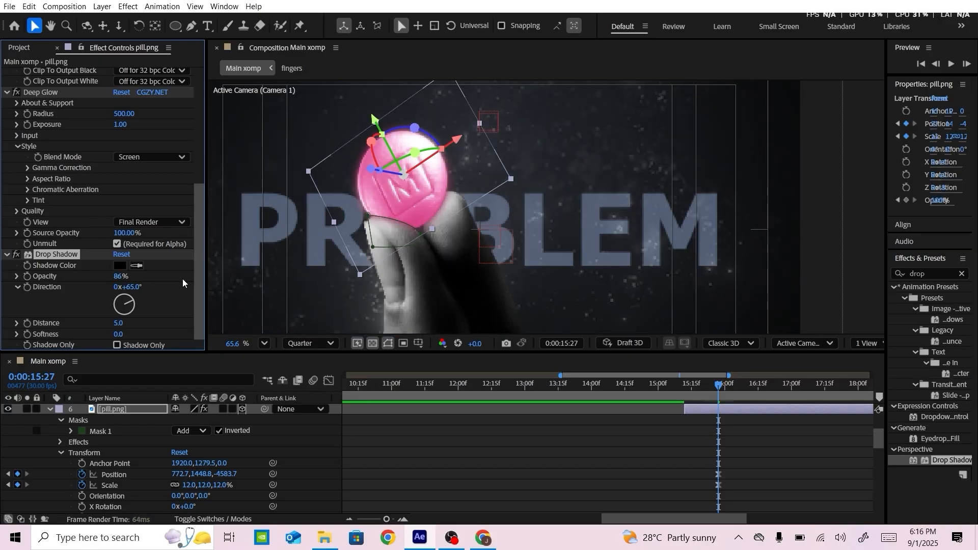
{"action": "left_click_drag", "start_coordinate": [122, 280], "coordinate": [133, 280]}
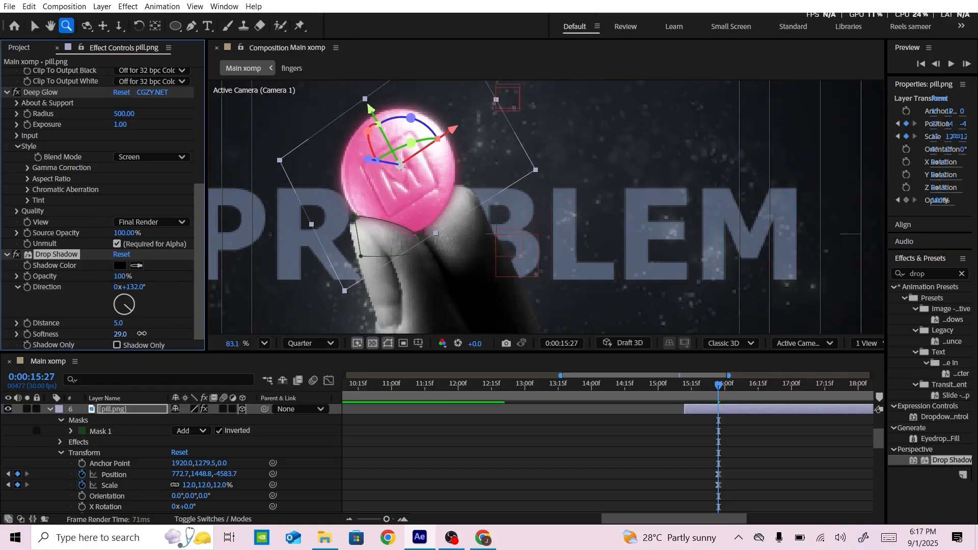
{"action": "left_click_drag", "start_coordinate": [142, 334], "coordinate": [151, 334]}
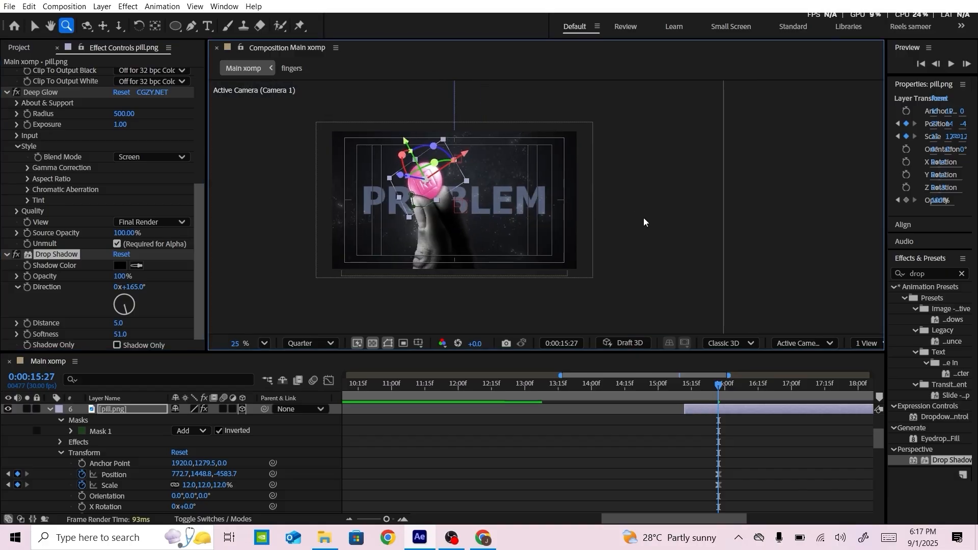
Move the fingers layer's anchor point straight down to the base of the hand
{"action": "key", "text": "v"}
{"action": "left_click", "coordinate": [644, 218]}
{"action": "scroll", "coordinate": [403, 204], "scroll_direction": "up", "scroll_amount": 2}
{"action": "key", "text": "space"}
{"action": "mouse_move", "coordinate": [474, 205]}
{"action": "left_mouse_down"}
{"action": "mouse_move", "coordinate": [486, 217]}
{"action": "mouse_move", "coordinate": [486, 205]}
{"action": "left_mouse_up"}
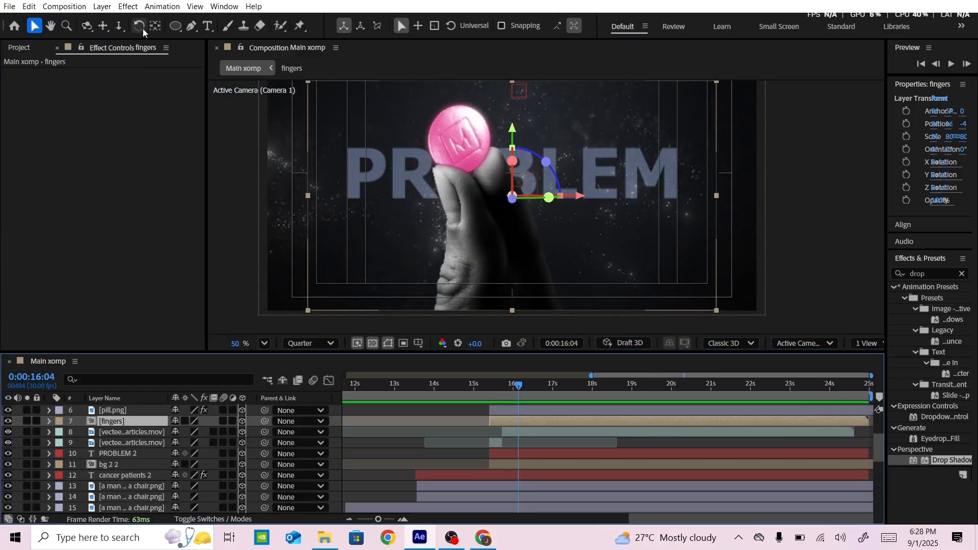
{"action": "left_click", "coordinate": [155, 25]}
{"action": "left_click_drag", "start_coordinate": [513, 133], "coordinate": [518, 248]}
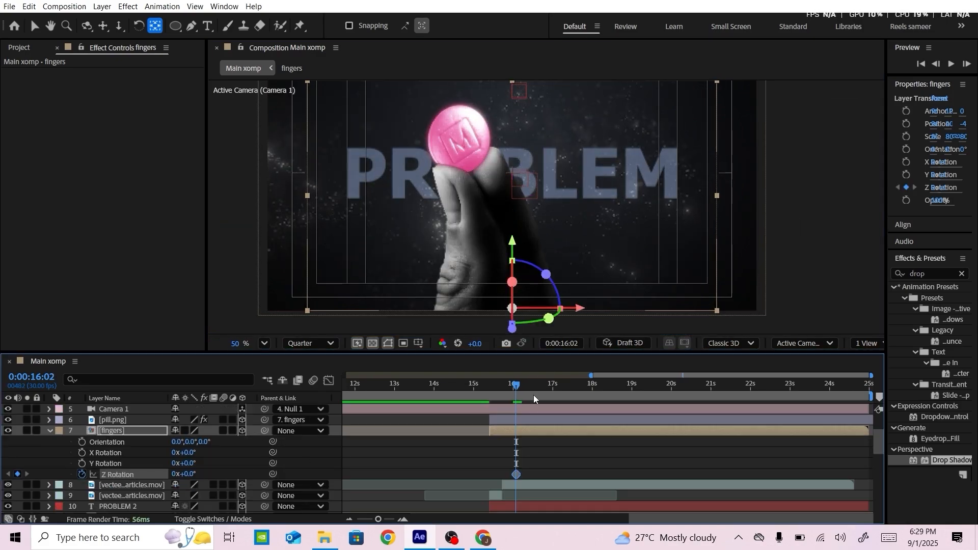
Keyframe the fingers layer's Z rotation to 10° at 0:00:17:00
{"action": "left_click_drag", "start_coordinate": [520, 388], "coordinate": [554, 388]}
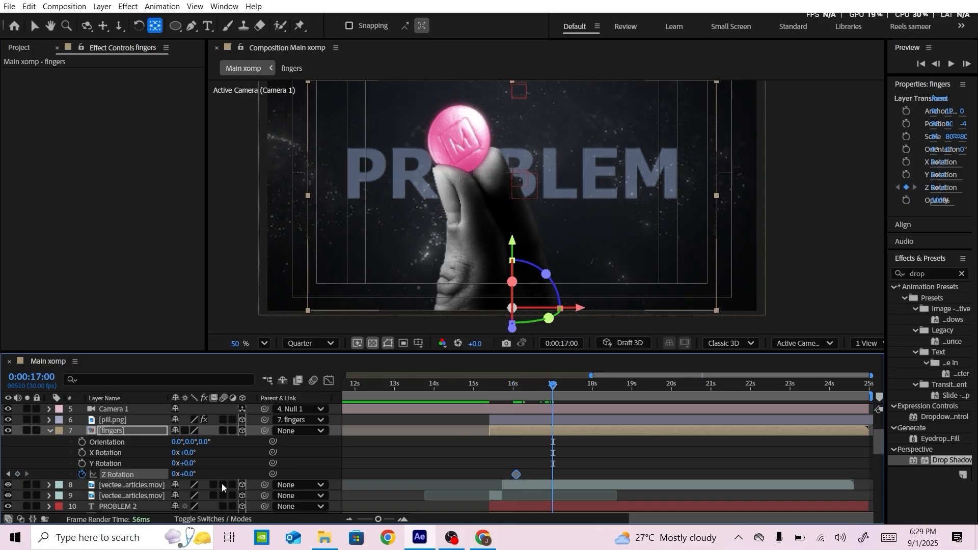
{"action": "left_click_drag", "start_coordinate": [185, 475], "coordinate": [194, 479]}
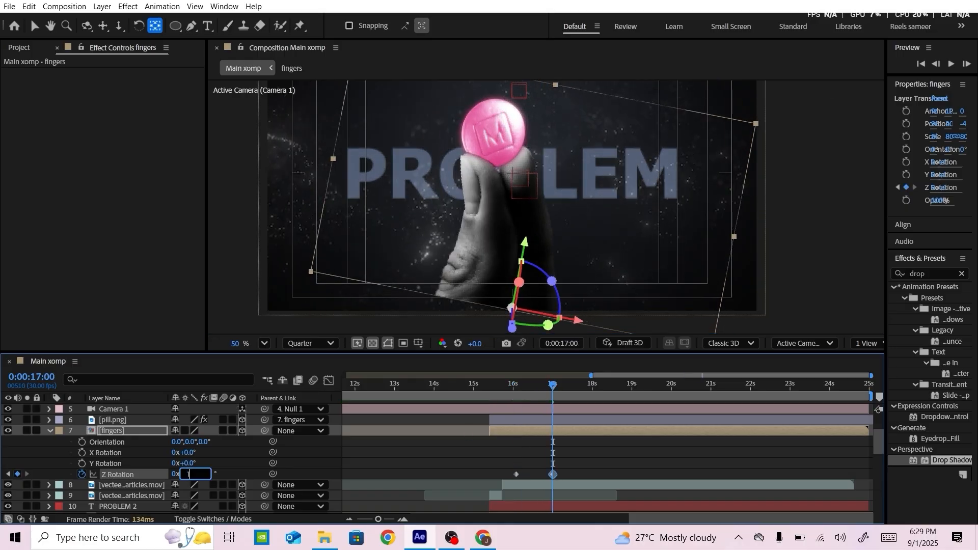
{"action": "type", "text": "10"}
{"action": "key", "text": "Return"}
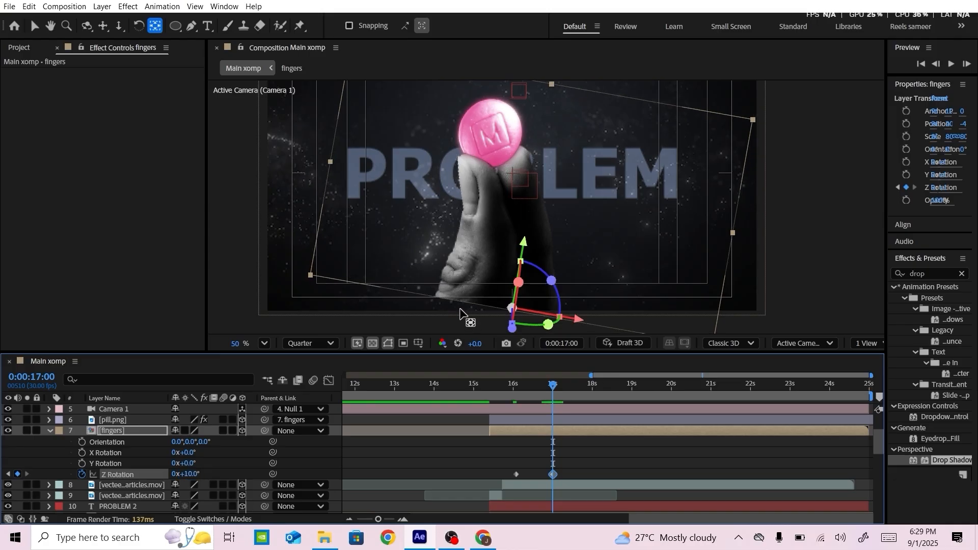
Lower the rotated hand slightly and preview the rotation animation from 0:00:16:00
{"action": "key", "text": "v"}
{"action": "left_click_drag", "start_coordinate": [525, 249], "coordinate": [526, 269]}
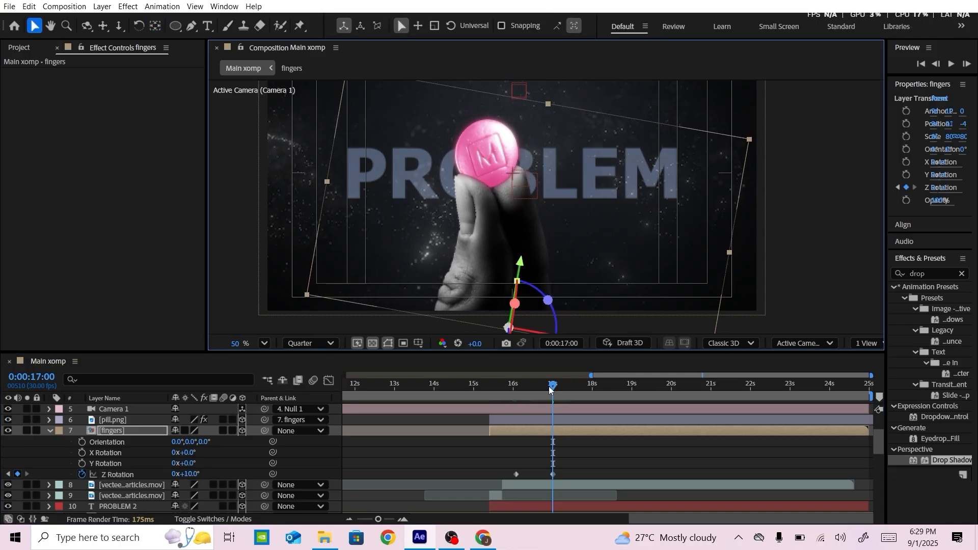
{"action": "left_click_drag", "start_coordinate": [550, 387], "coordinate": [513, 390]}
{"action": "key", "text": "space"}
{"action": "key", "text": "space"}
{"action": "key", "text": "space"}
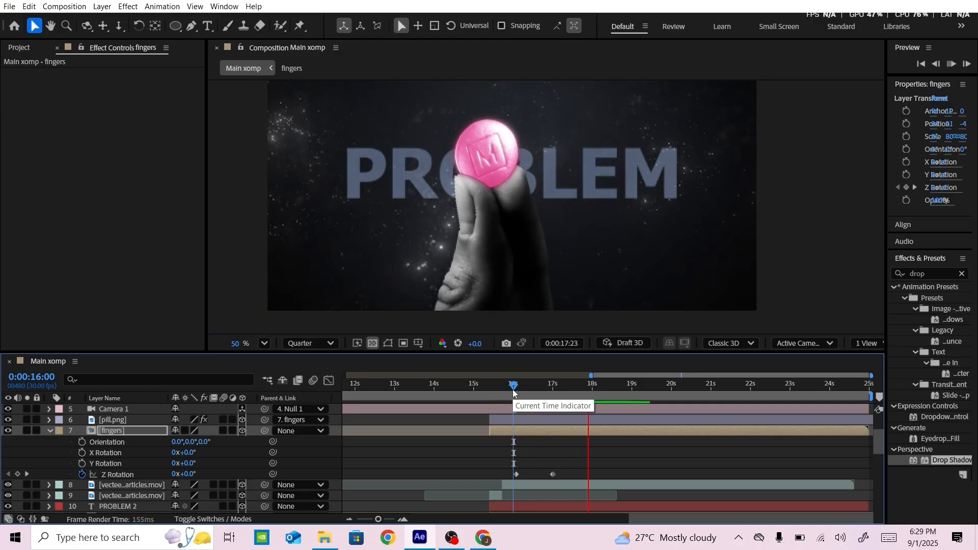
{"action": "key", "text": "space"}
Duplicate the pill.png layer four times, keeping all copies parented to the fingers layer
{"action": "left_click", "coordinate": [84, 422]}
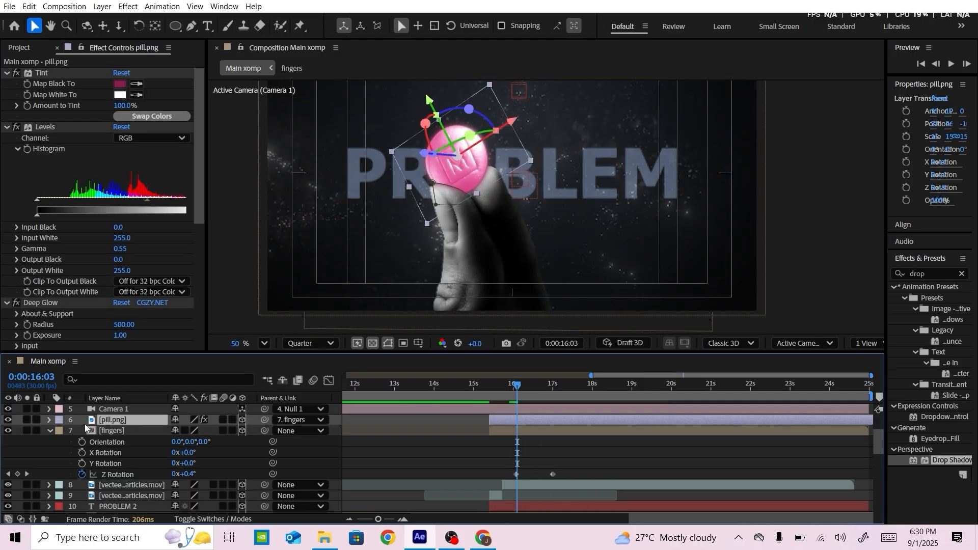
{"action": "key", "text": "ctrl+d"}
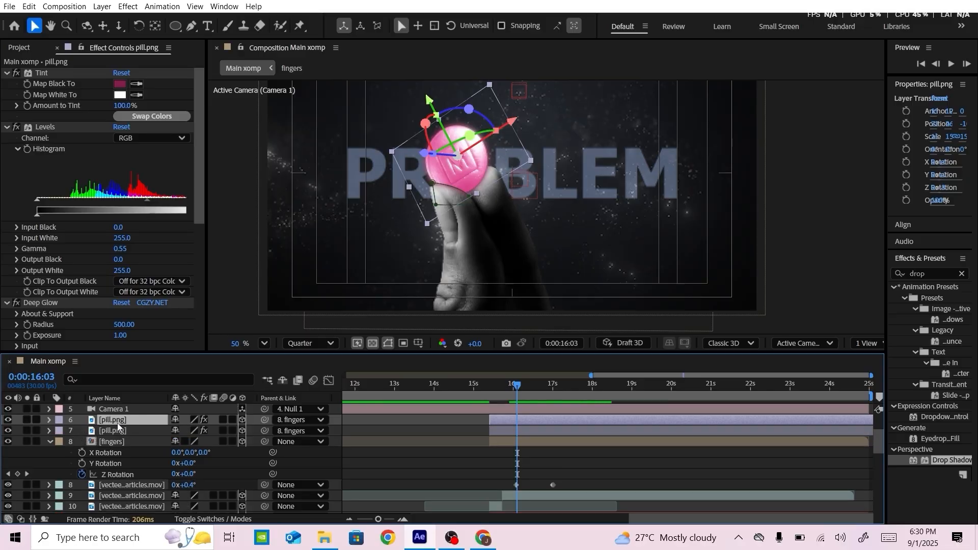
{"action": "left_click", "coordinate": [50, 420]}
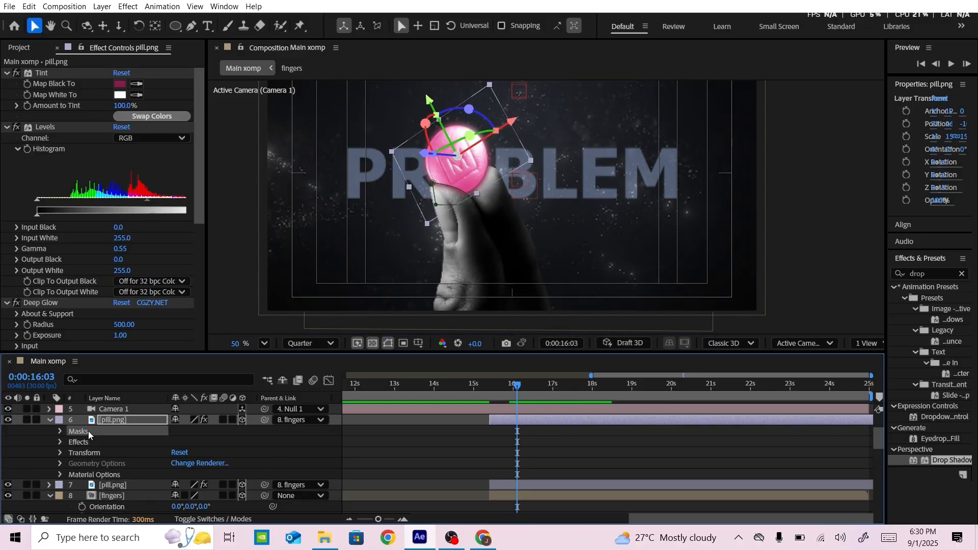
{"action": "left_click", "coordinate": [50, 419]}
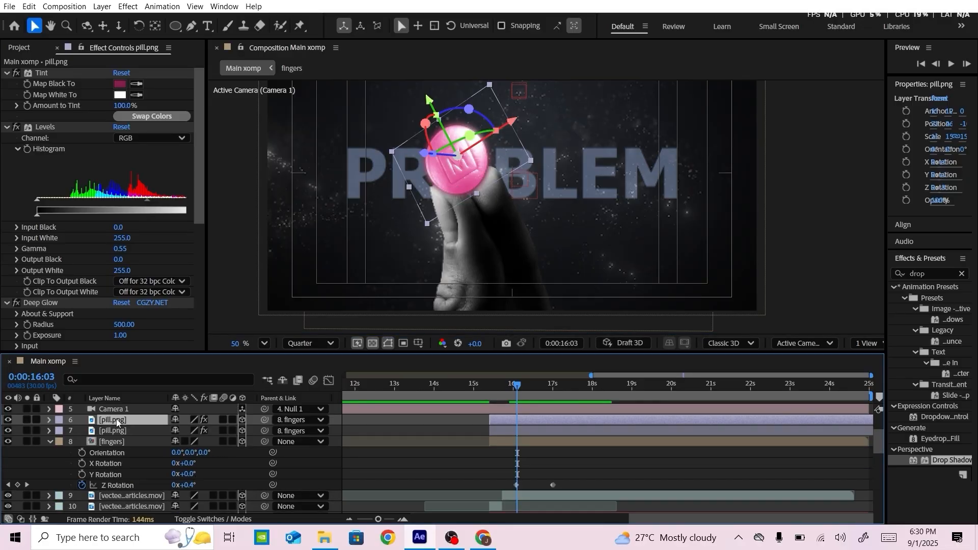
{"action": "key", "text": "ctrl+d"}
{"action": "key", "text": "ctrl+d"}
{"action": "key", "text": "ctrl+d"}
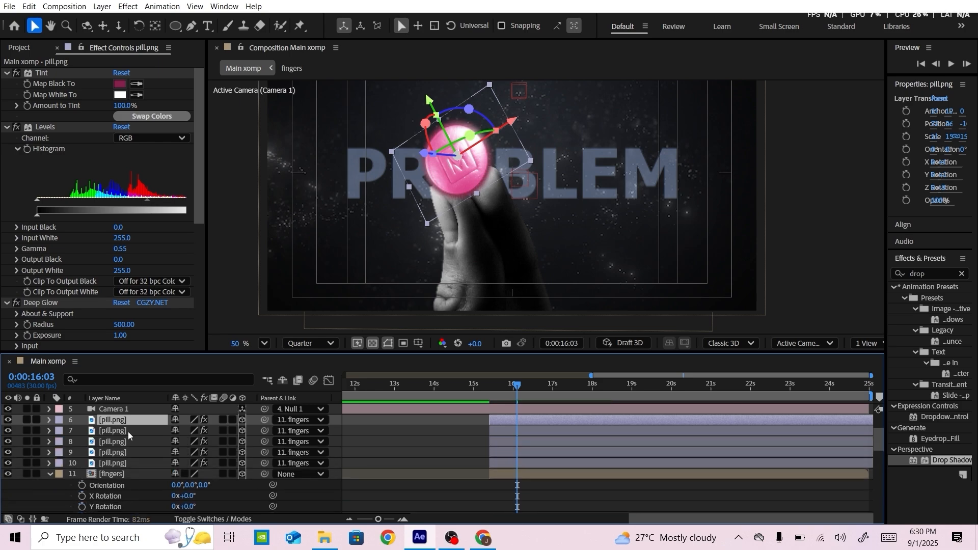
Set the Y and Z rotation of the four duplicated pill layers to 0°
{"action": "left_click", "coordinate": [130, 452]}
{"action": "left_click", "coordinate": [137, 421], "text": "shift"}
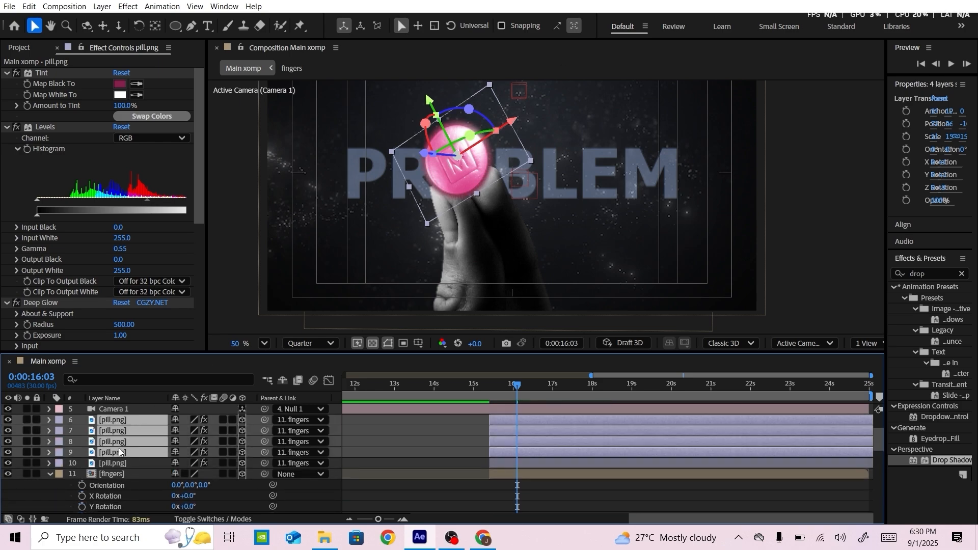
{"action": "key", "text": "r"}
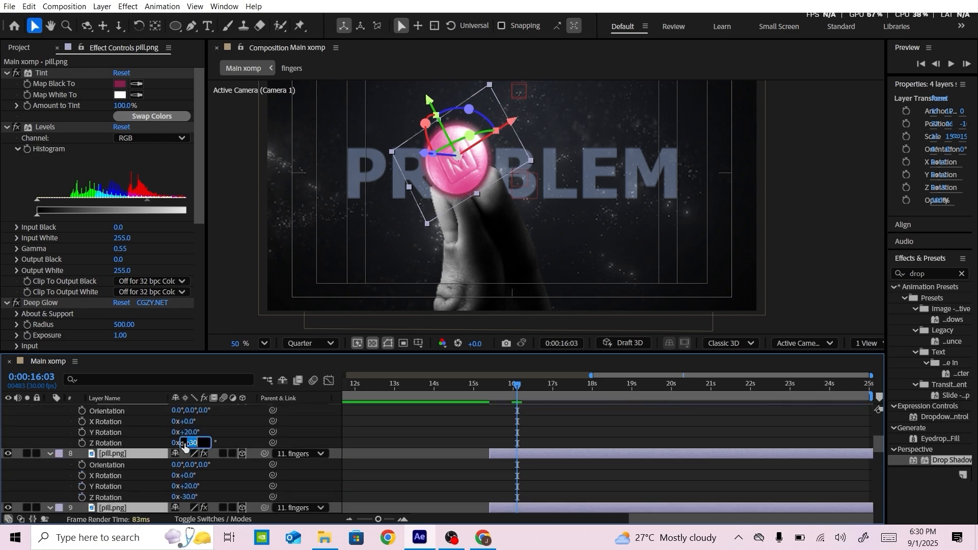
{"action": "type", "text": "0"}
{"action": "key", "text": "Return"}
{"action": "scroll", "coordinate": [216, 459], "scroll_direction": "up", "scroll_amount": 3}
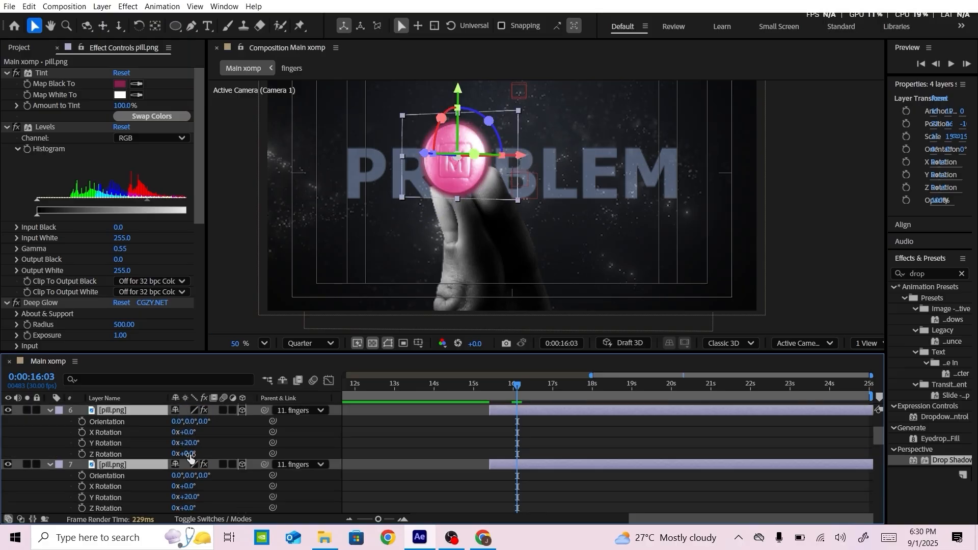
{"action": "key", "text": "Return"}
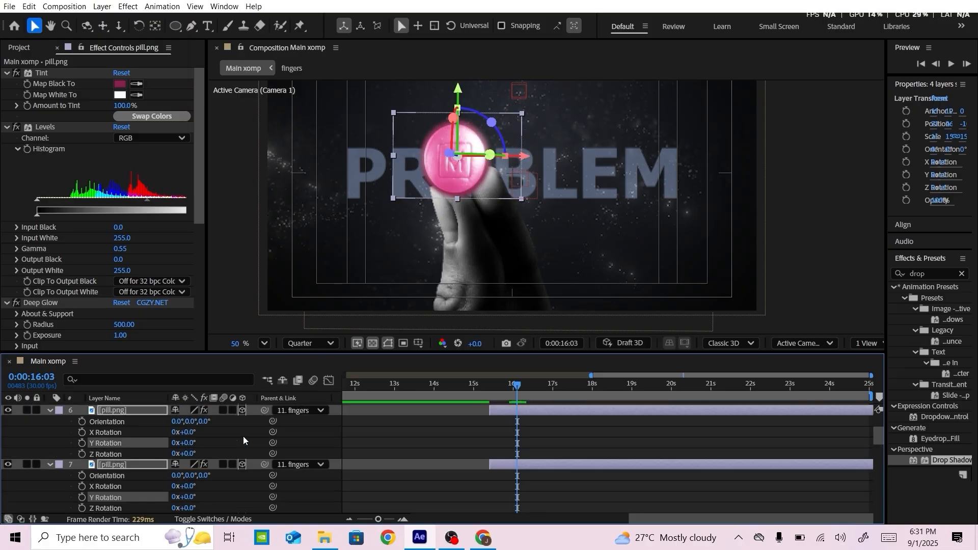
Collapse the rotation properties of the four duplicated pill layers in the timeline
{"action": "left_click", "coordinate": [242, 437]}
{"action": "scroll", "coordinate": [102, 465], "scroll_direction": "down", "scroll_amount": 4}
{"action": "left_click", "coordinate": [50, 443]}
{"action": "scroll", "coordinate": [50, 433], "scroll_direction": "up", "scroll_amount": 1}
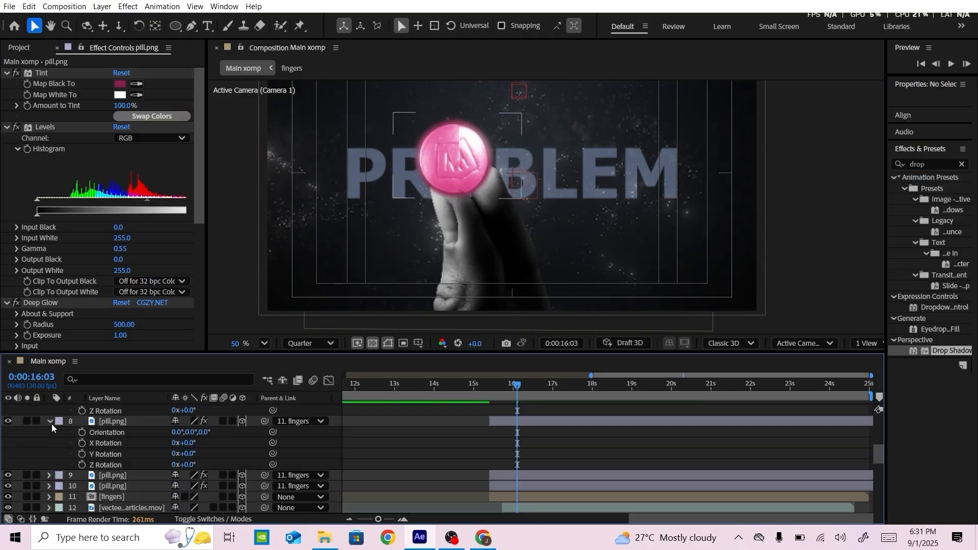
{"action": "left_click", "coordinate": [50, 422]}
{"action": "scroll", "coordinate": [53, 424], "scroll_direction": "up", "scroll_amount": 2}
{"action": "left_click", "coordinate": [50, 432]}
{"action": "scroll", "coordinate": [50, 436], "scroll_direction": "up", "scroll_amount": 2}
{"action": "left_click", "coordinate": [49, 442]}
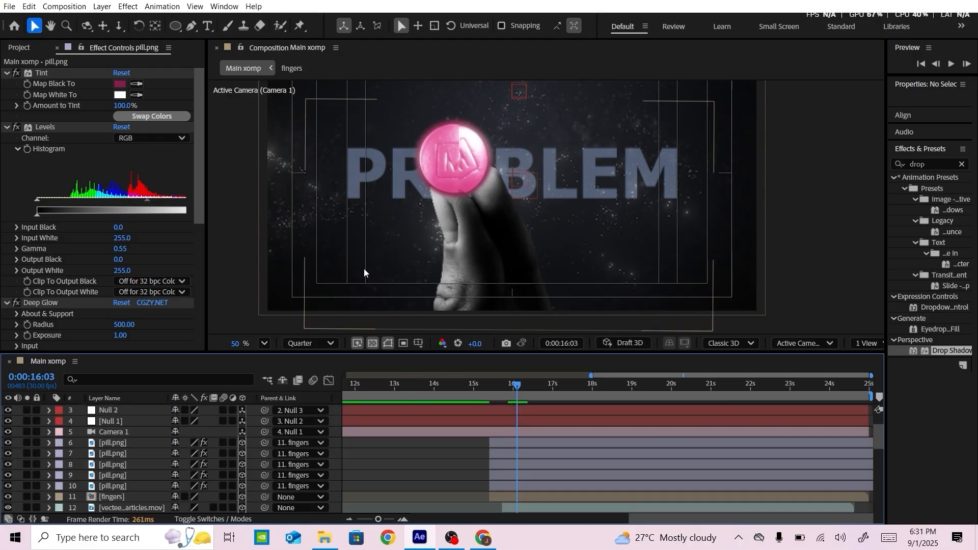
Move the first pill copy to the far lower left of the frame and the second to the right of the hand
{"action": "left_click", "coordinate": [114, 444]}
{"action": "left_click_drag", "start_coordinate": [463, 175], "coordinate": [328, 243]}
{"action": "left_click", "coordinate": [448, 161]}
{"action": "left_click", "coordinate": [113, 454]}
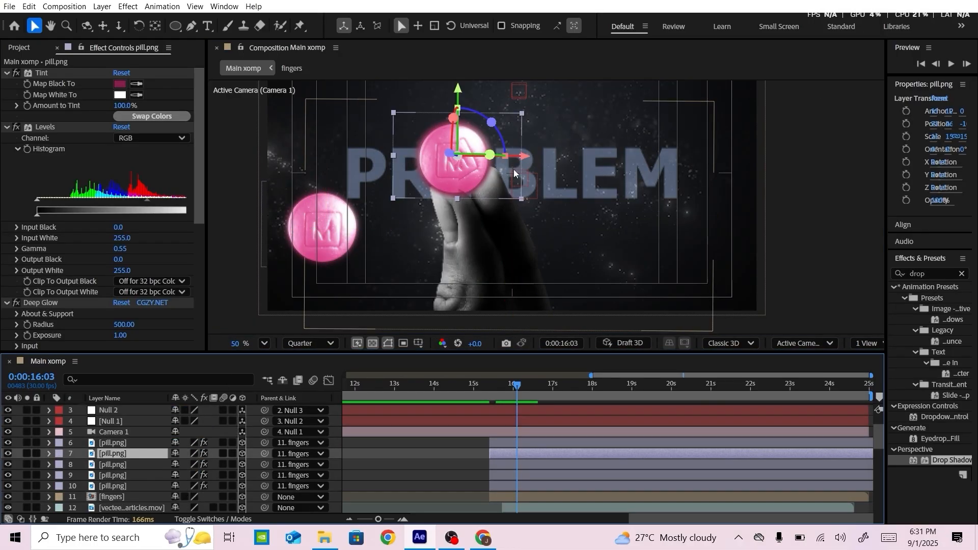
{"action": "left_click_drag", "start_coordinate": [458, 156], "coordinate": [619, 163]}
Move the third pill copy to the lower right corner of the frame and the fourth to the lower left, beside the hand
{"action": "left_click", "coordinate": [134, 468]}
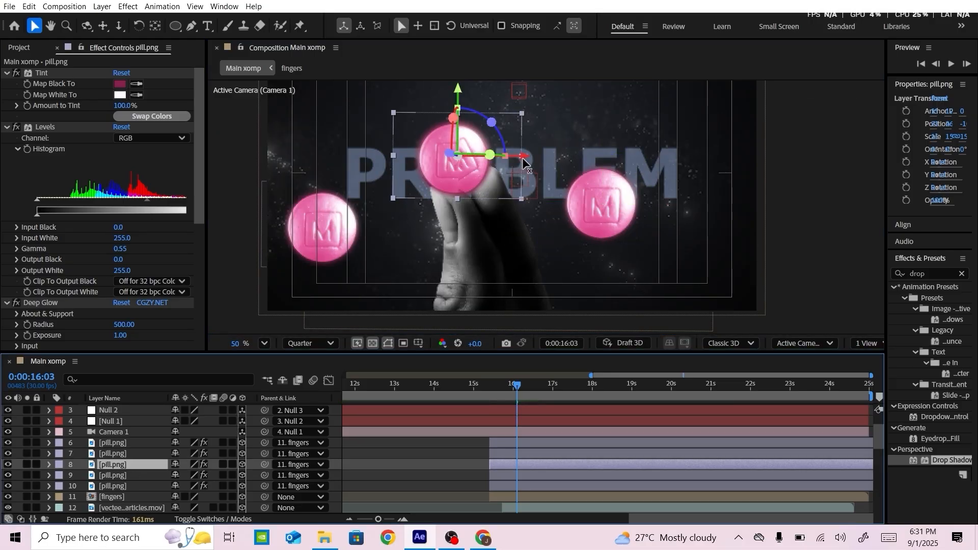
{"action": "left_click_drag", "start_coordinate": [525, 156], "coordinate": [584, 155]}
{"action": "left_click_drag", "start_coordinate": [518, 91], "coordinate": [520, 191]}
{"action": "left_click_drag", "start_coordinate": [585, 257], "coordinate": [737, 256]}
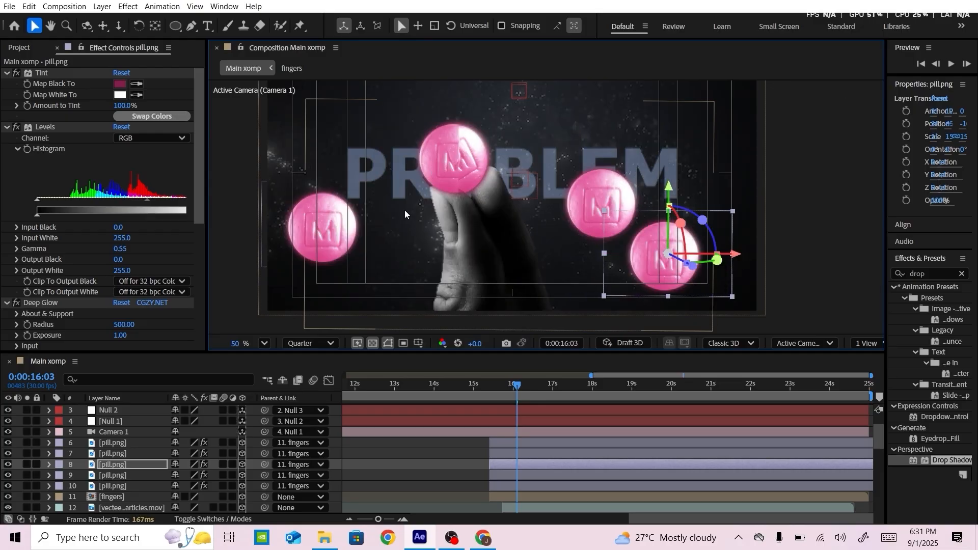
{"action": "left_click", "coordinate": [123, 474]}
{"action": "left_click_drag", "start_coordinate": [523, 156], "coordinate": [437, 157]}
{"action": "left_click_drag", "start_coordinate": [372, 96], "coordinate": [431, 198]}
Scale the four duplicated pills to 10% and collapse their layer properties
{"action": "left_click", "coordinate": [126, 445], "text": "shift"}
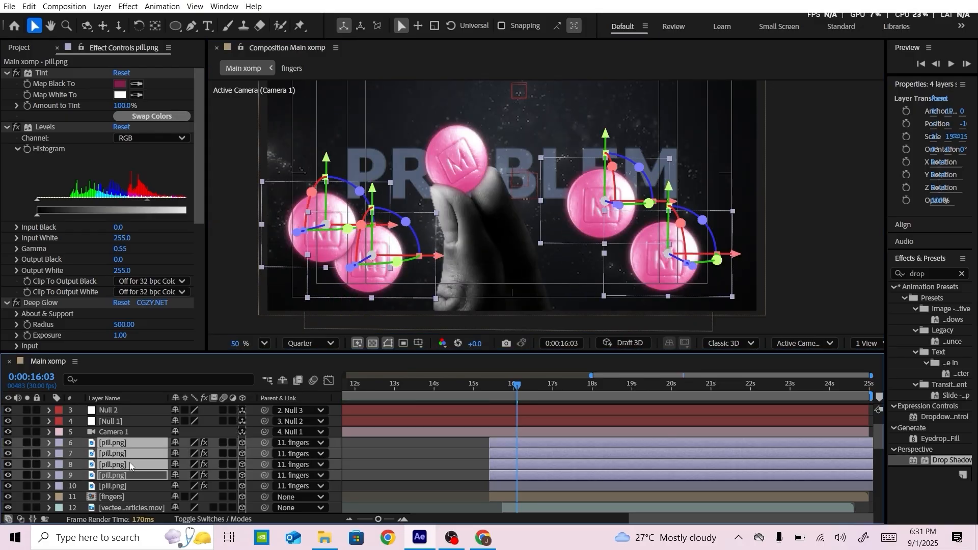
{"action": "key", "text": "s"}
{"action": "left_click", "coordinate": [189, 453]}
{"action": "key", "text": "Return"}
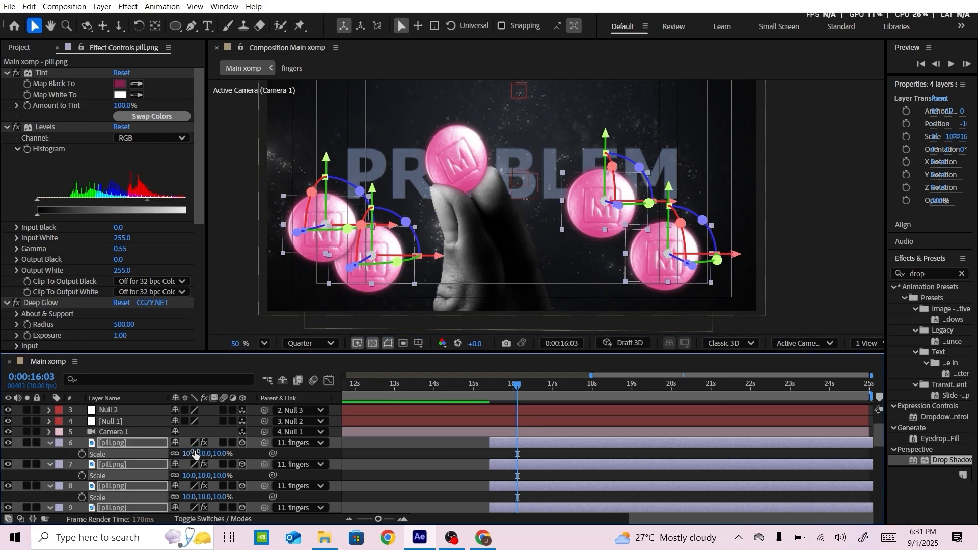
{"action": "left_click", "coordinate": [354, 199]}
{"action": "left_click", "coordinate": [50, 464]}
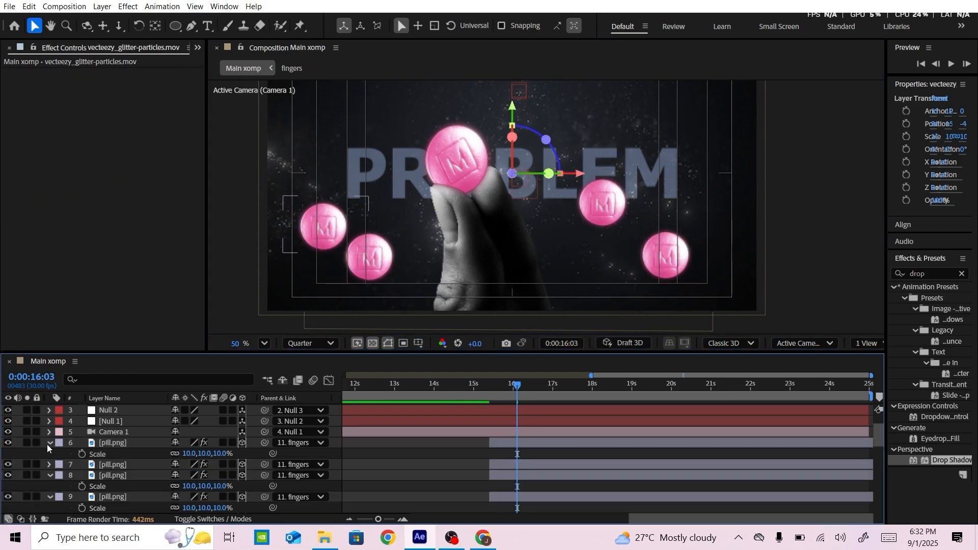
{"action": "left_click", "coordinate": [49, 444]}
{"action": "left_click", "coordinate": [50, 464]}
{"action": "left_click", "coordinate": [50, 475]}
Shift the far-left small pill slightly outward and lower the inner small pill on the hand's right side
{"action": "left_click", "coordinate": [124, 443]}
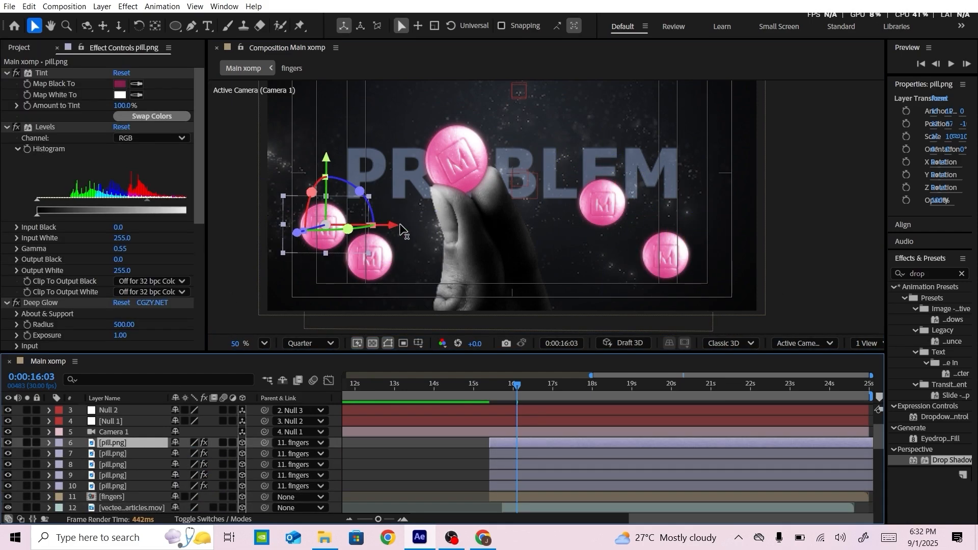
{"action": "left_click_drag", "start_coordinate": [399, 226], "coordinate": [395, 227]}
{"action": "left_click", "coordinate": [154, 452]}
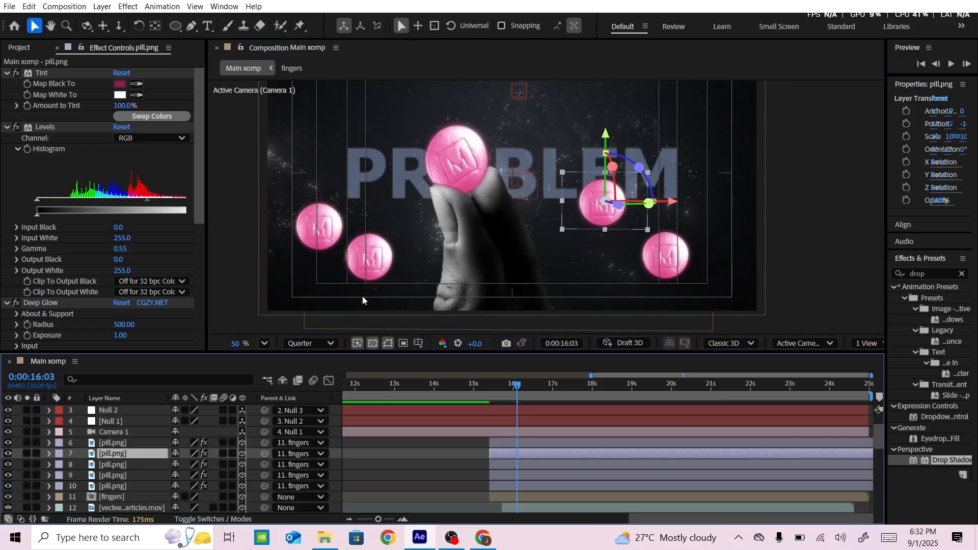
{"action": "left_click_drag", "start_coordinate": [603, 138], "coordinate": [605, 158]}
Shift the far-right small pill slightly outward and the inner left small pill closer to the hand
{"action": "left_click", "coordinate": [662, 254]}
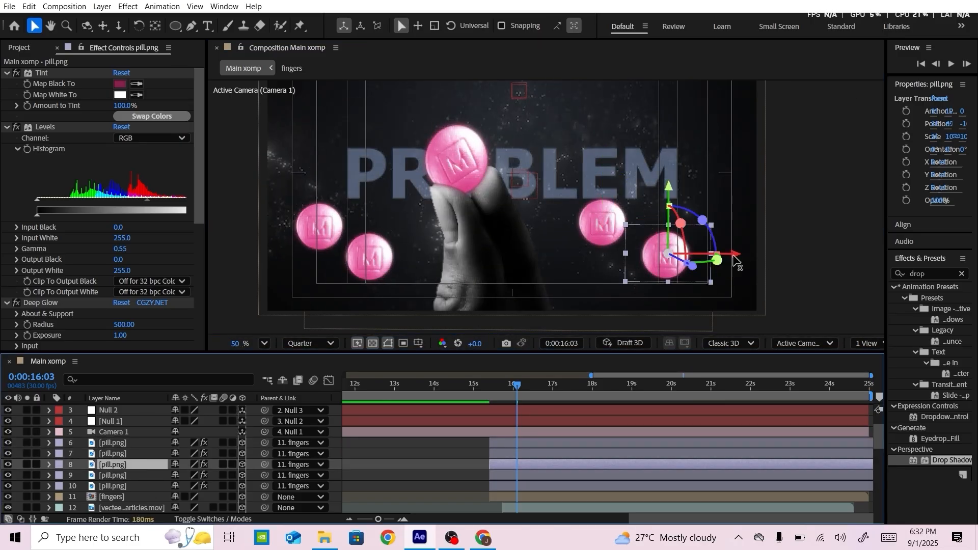
{"action": "left_click", "coordinate": [404, 258]}
{"action": "left_click", "coordinate": [376, 259]}
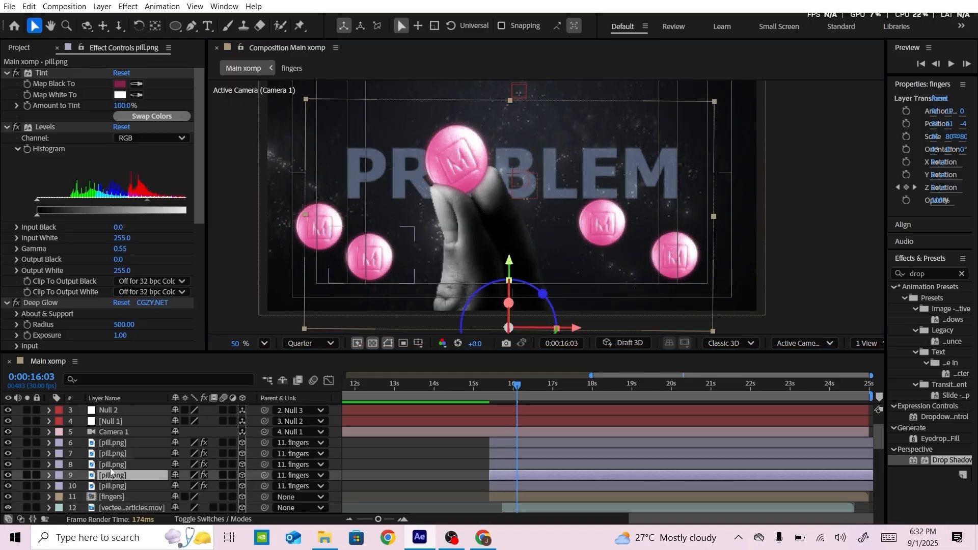
{"action": "left_click_drag", "start_coordinate": [441, 257], "coordinate": [457, 253]}
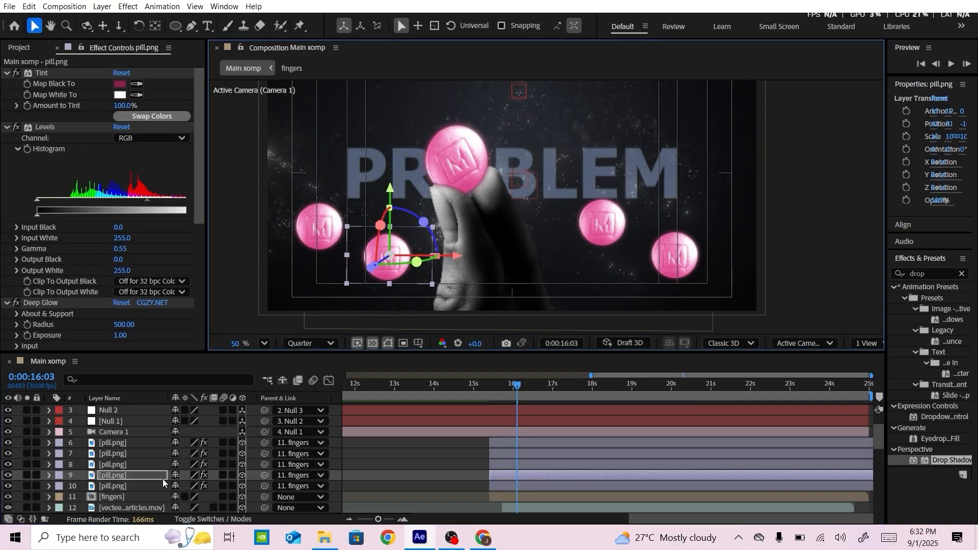
Lower the inner right small pill a little more and shift it slightly toward the hand
{"action": "left_click", "coordinate": [675, 255]}
{"action": "left_click", "coordinate": [125, 454]}
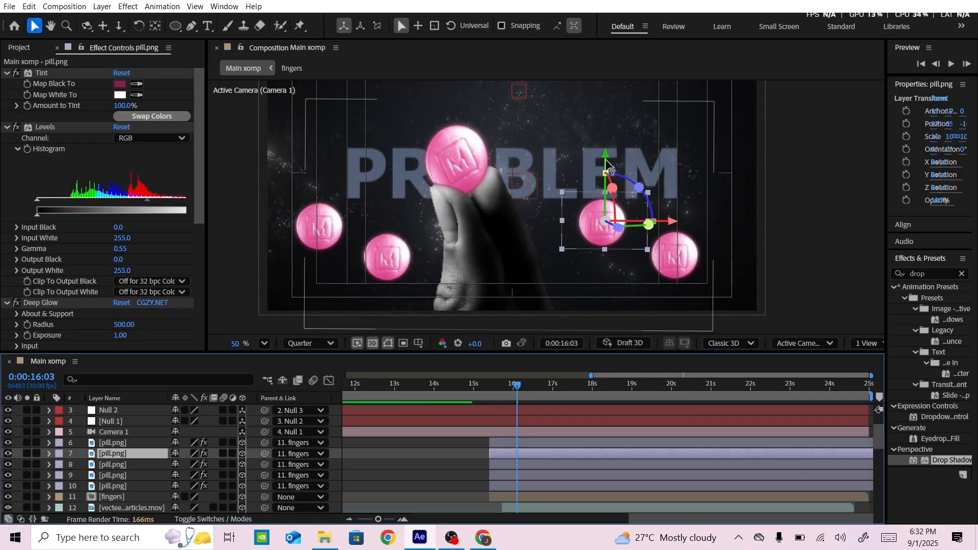
{"action": "left_click_drag", "start_coordinate": [606, 160], "coordinate": [607, 170]}
{"action": "left_click_drag", "start_coordinate": [666, 232], "coordinate": [657, 233]}
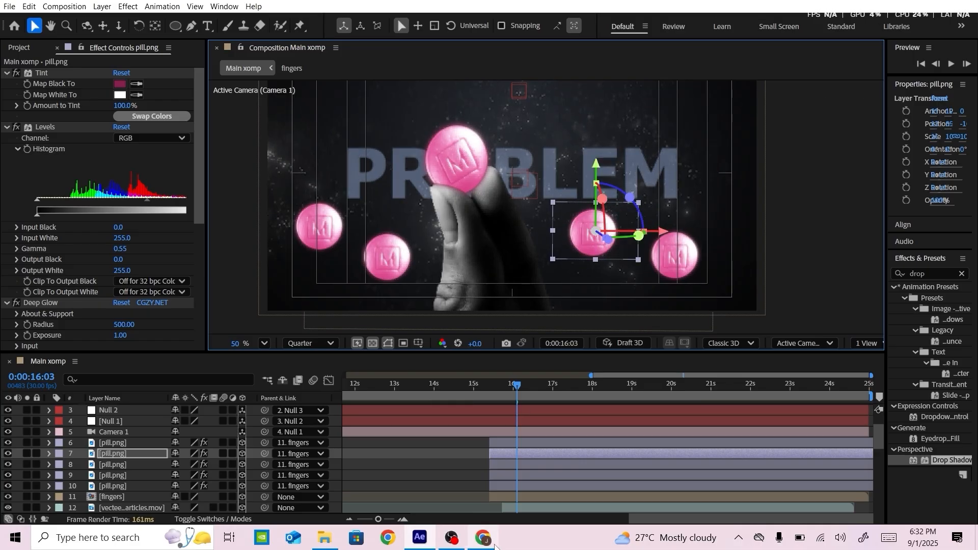
Set the far-left small pill's Tint Map Black To colour to dark orange, 5B1D00
{"action": "left_click", "coordinate": [113, 445]}
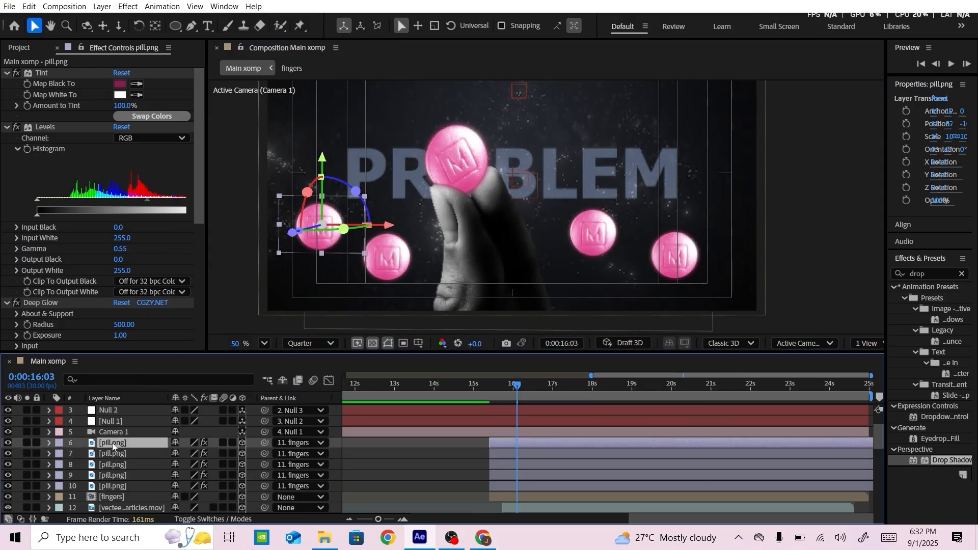
{"action": "left_click", "coordinate": [119, 85]}
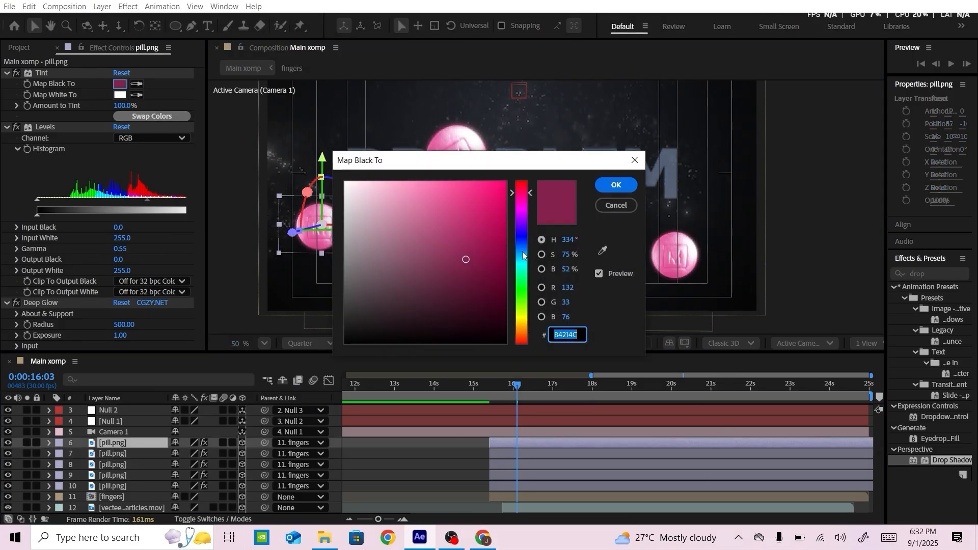
{"action": "left_click_drag", "start_coordinate": [528, 196], "coordinate": [528, 336]}
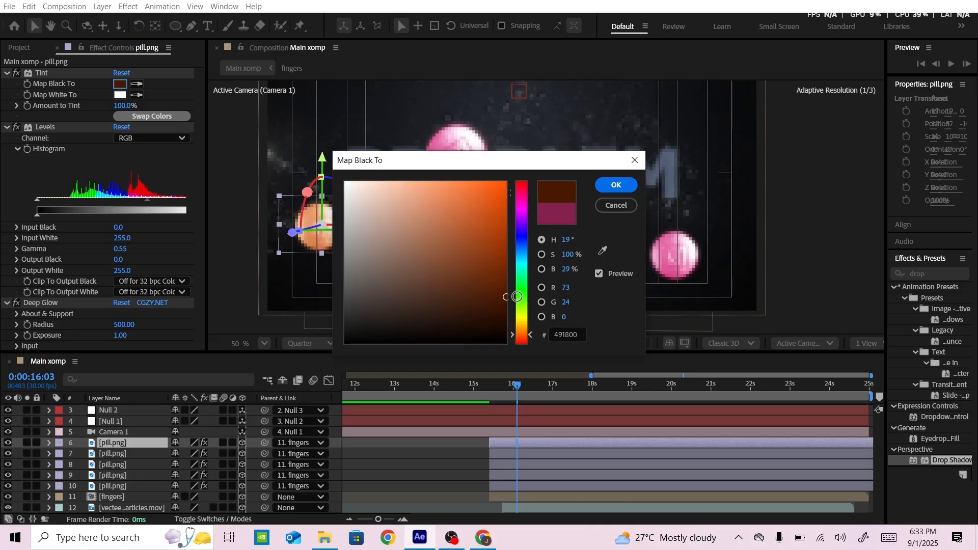
{"action": "left_click_drag", "start_coordinate": [508, 294], "coordinate": [511, 286]}
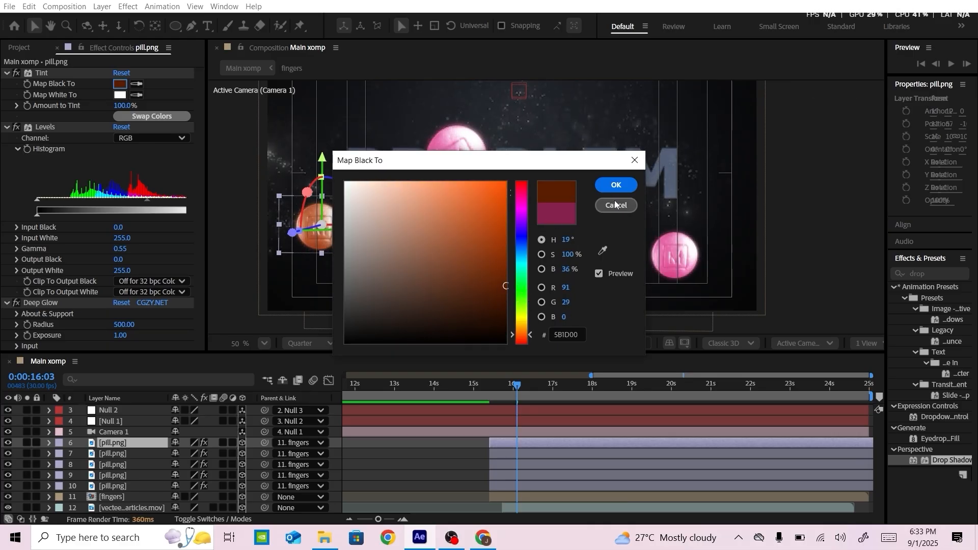
{"action": "left_click", "coordinate": [615, 185]}
Set the inner left small pill's Tint Map Black To colour to a dark, fully saturated teal
{"action": "left_click", "coordinate": [102, 475]}
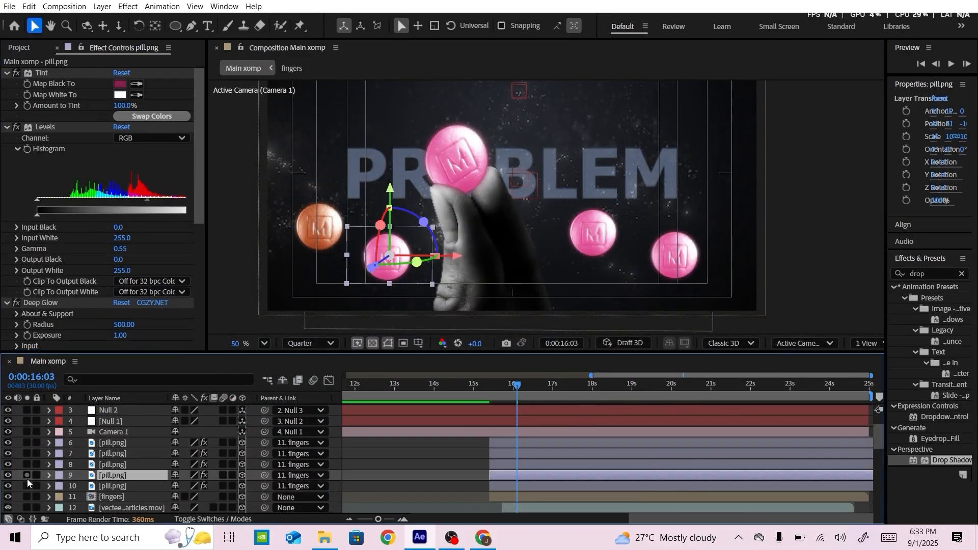
{"action": "left_click", "coordinate": [120, 84]}
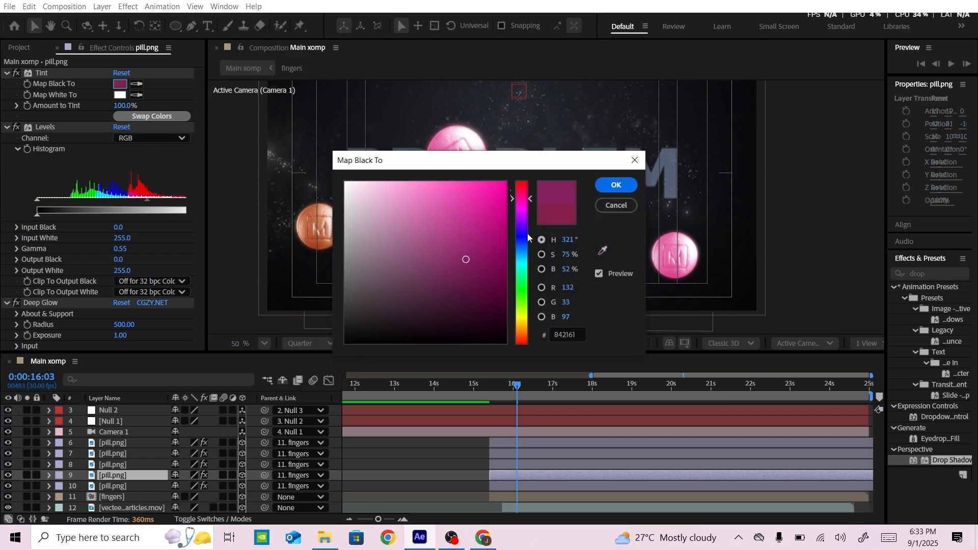
{"action": "left_click", "coordinate": [529, 254]}
{"action": "left_click_drag", "start_coordinate": [474, 161], "coordinate": [642, 108]}
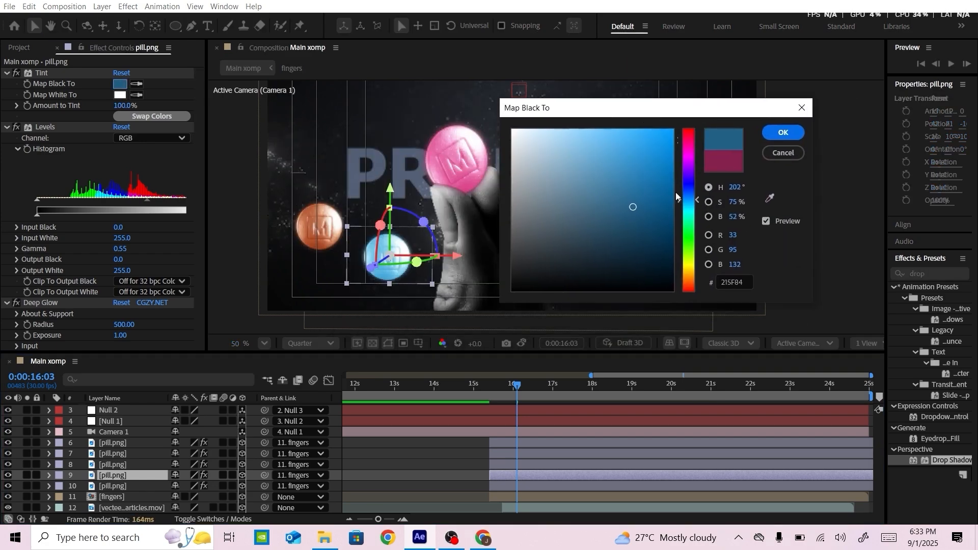
{"action": "left_click", "coordinate": [702, 209]}
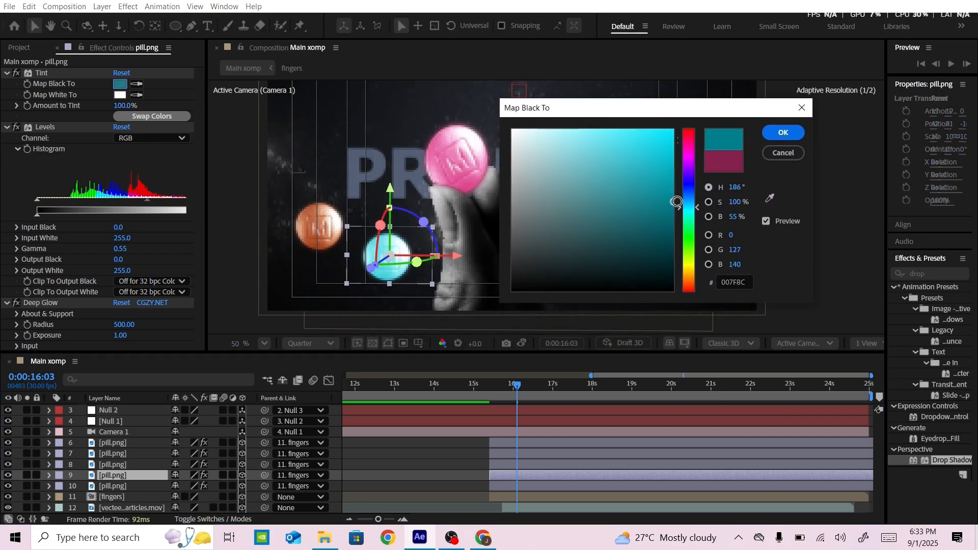
{"action": "left_click_drag", "start_coordinate": [677, 223], "coordinate": [681, 226]}
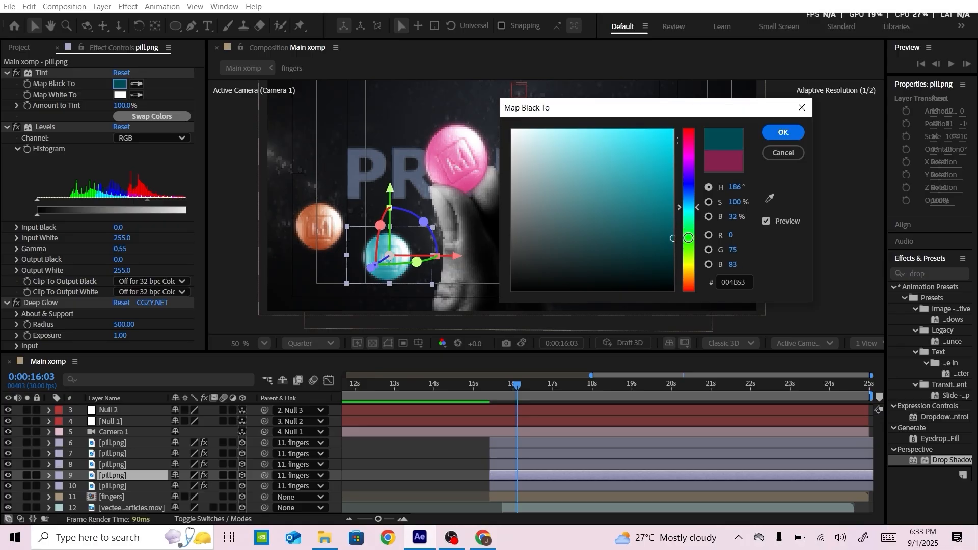
{"action": "left_click", "coordinate": [778, 137]}
{"action": "left_click", "coordinate": [293, 280]}
Set the far-right small pill's Tint Map Black To colour to a dark olive yellow
{"action": "scroll", "coordinate": [114, 469], "scroll_direction": "up", "scroll_amount": 2}
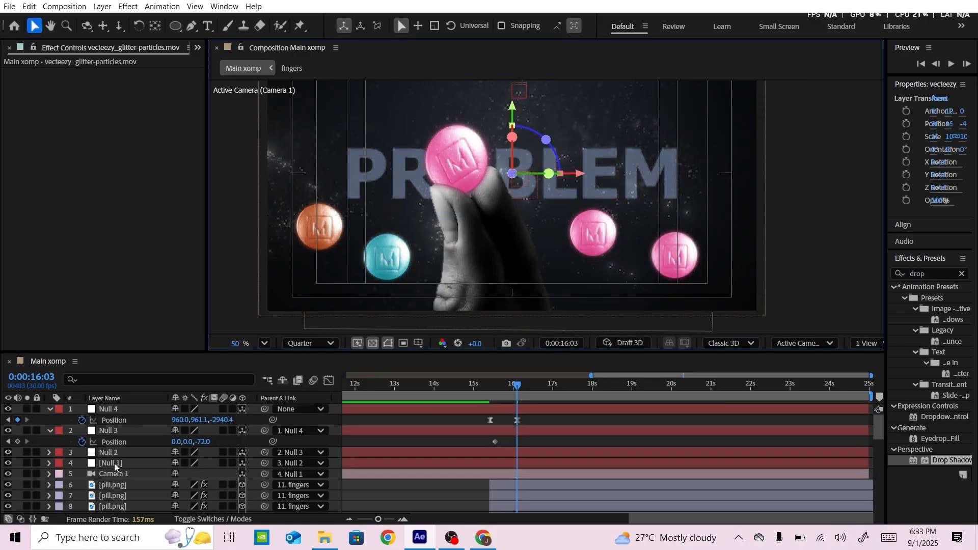
{"action": "scroll", "coordinate": [115, 467], "scroll_direction": "down", "scroll_amount": 1}
{"action": "left_click", "coordinate": [20, 479]}
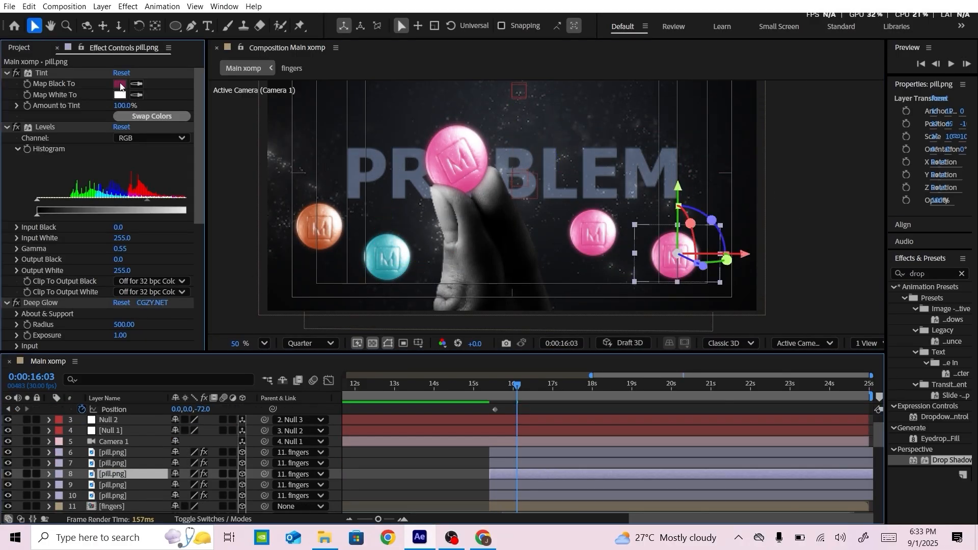
{"action": "left_click", "coordinate": [120, 85]}
{"action": "left_click_drag", "start_coordinate": [531, 204], "coordinate": [533, 321]}
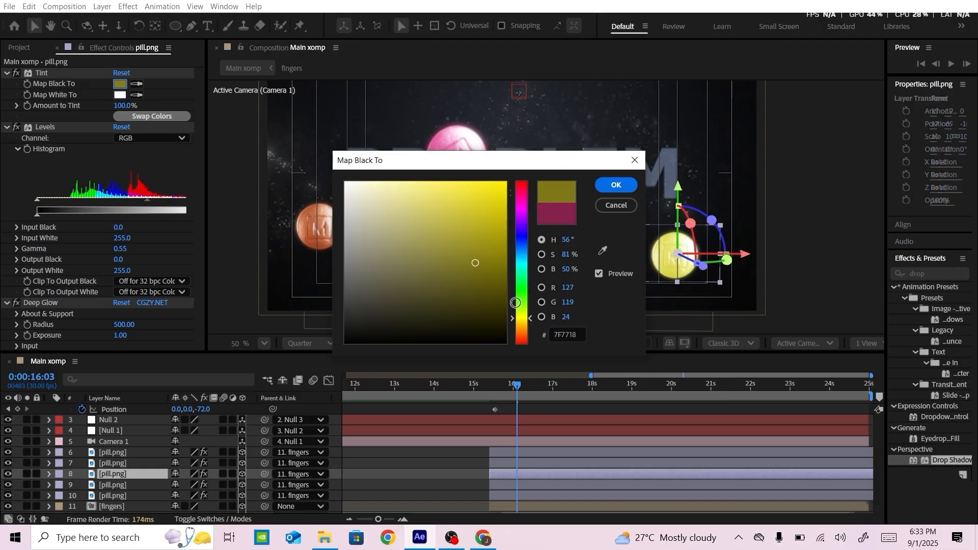
{"action": "left_click", "coordinate": [616, 185]}
Set the inner right small pill's Tint Map Black To colour to a dark green
{"action": "left_click", "coordinate": [113, 463]}
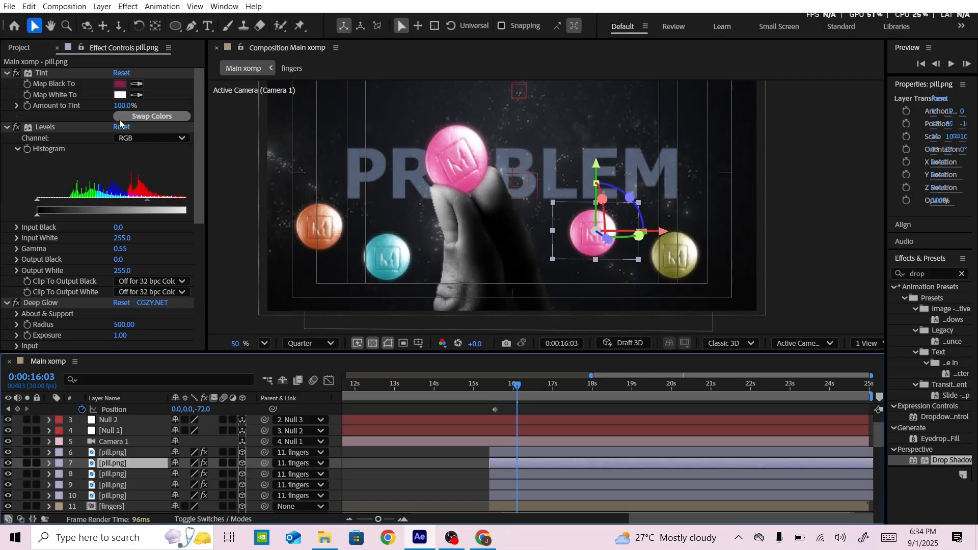
{"action": "left_click", "coordinate": [120, 84]}
{"action": "left_click_drag", "start_coordinate": [517, 196], "coordinate": [517, 283]}
{"action": "left_click_drag", "start_coordinate": [494, 165], "coordinate": [370, 164]}
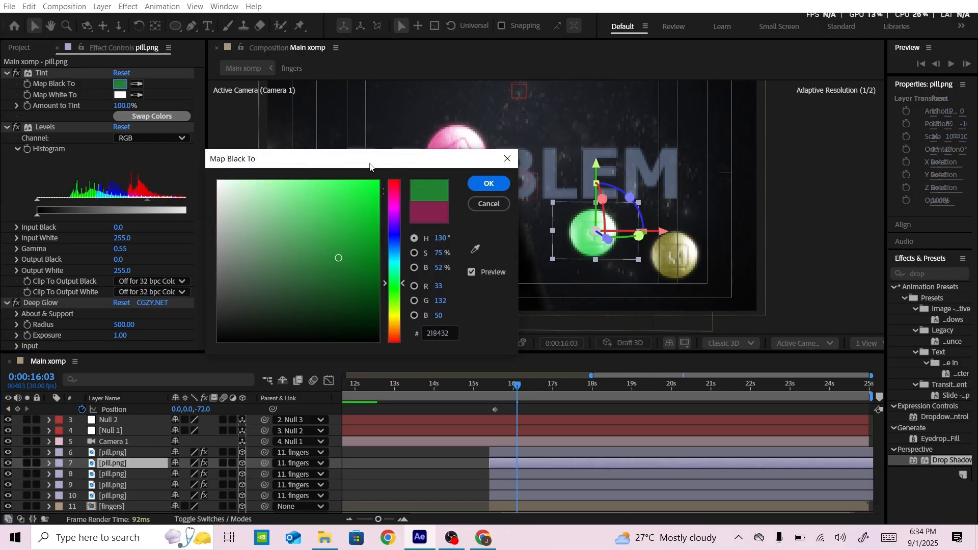
{"action": "mouse_move", "coordinate": [378, 251]}
{"action": "left_mouse_down"}
{"action": "mouse_move", "coordinate": [376, 284]}
{"action": "mouse_move", "coordinate": [411, 303]}
{"action": "left_mouse_up"}
{"action": "left_click", "coordinate": [489, 188]}
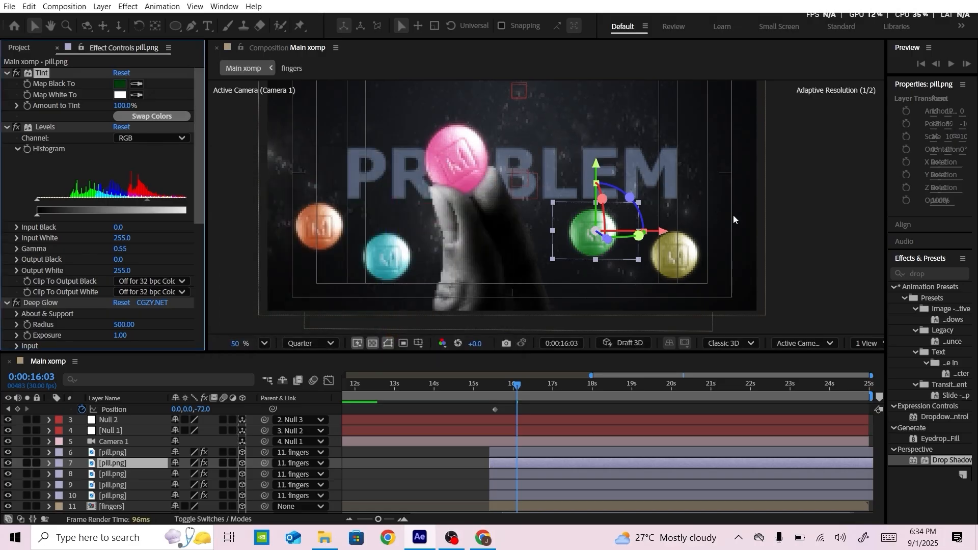
Shift the fingers layer with its attached pills slightly to the right along the X axis
{"action": "left_click", "coordinate": [736, 218]}
{"action": "scroll", "coordinate": [377, 186], "scroll_direction": "down", "scroll_amount": 2}
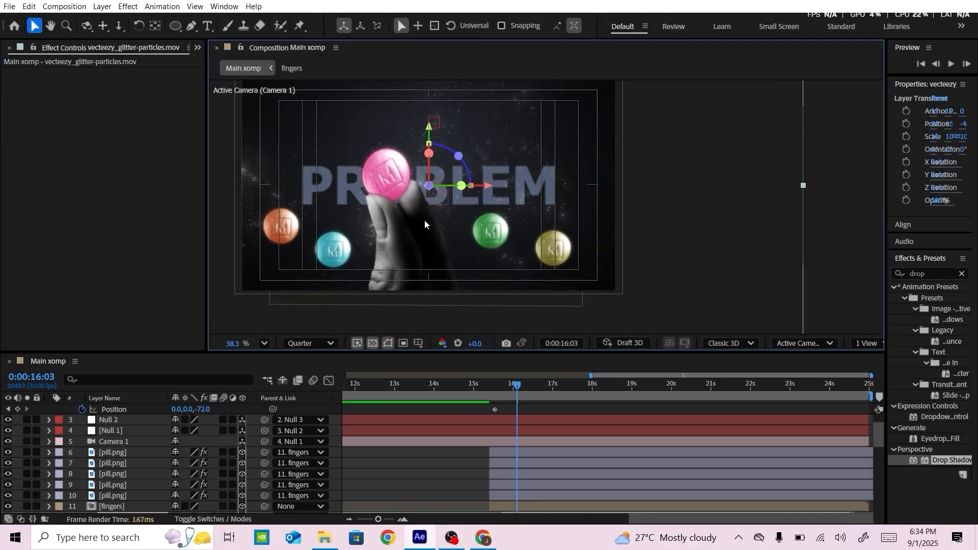
{"action": "left_click", "coordinate": [112, 506]}
{"action": "left_click", "coordinate": [113, 495], "text": "shift"}
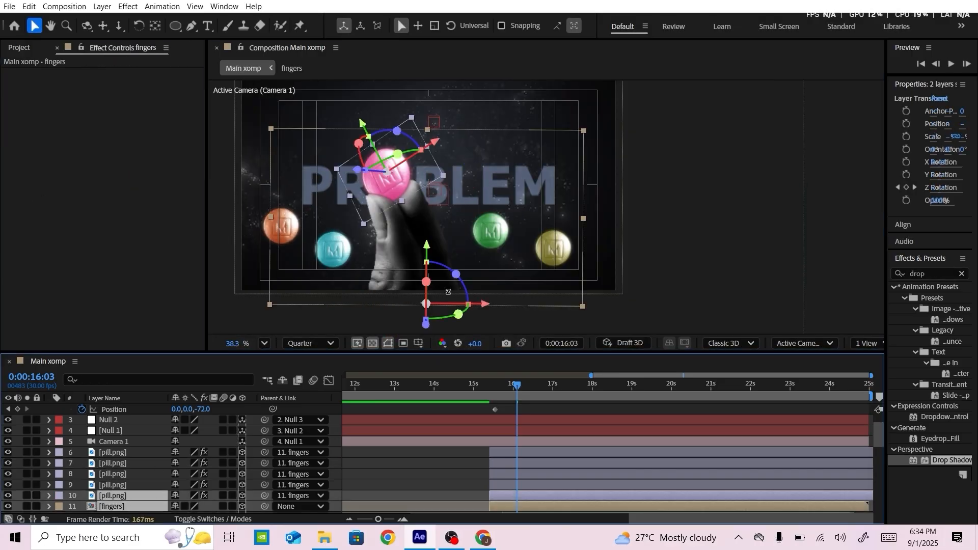
{"action": "left_click_drag", "start_coordinate": [486, 307], "coordinate": [496, 309]}
{"action": "left_click", "coordinate": [631, 287]}
Lower the orange pill and raise the teal pill beside it slightly
{"action": "left_click", "coordinate": [124, 456]}
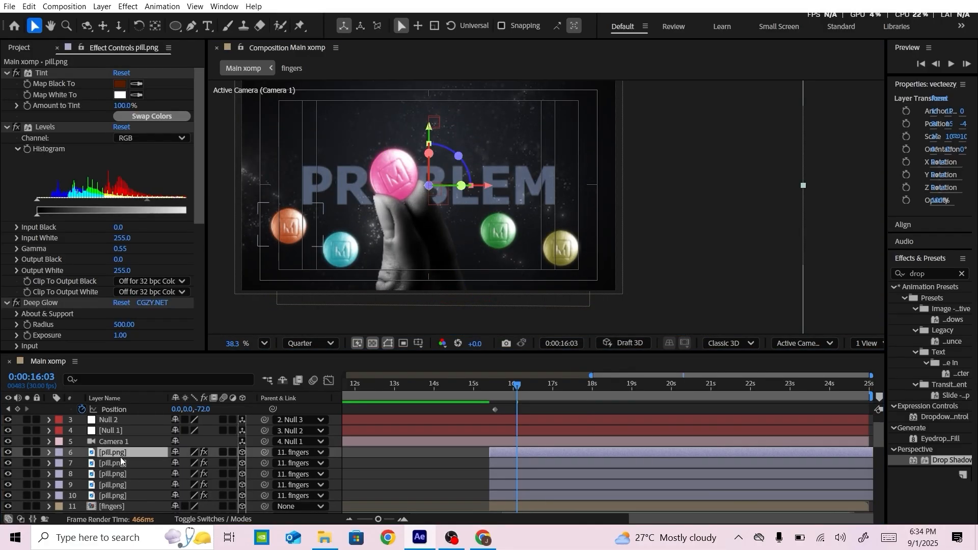
{"action": "left_click_drag", "start_coordinate": [288, 178], "coordinate": [288, 216]}
{"action": "left_click", "coordinate": [19, 48]}
{"action": "left_click", "coordinate": [92, 311]}
{"action": "left_click", "coordinate": [113, 507]}
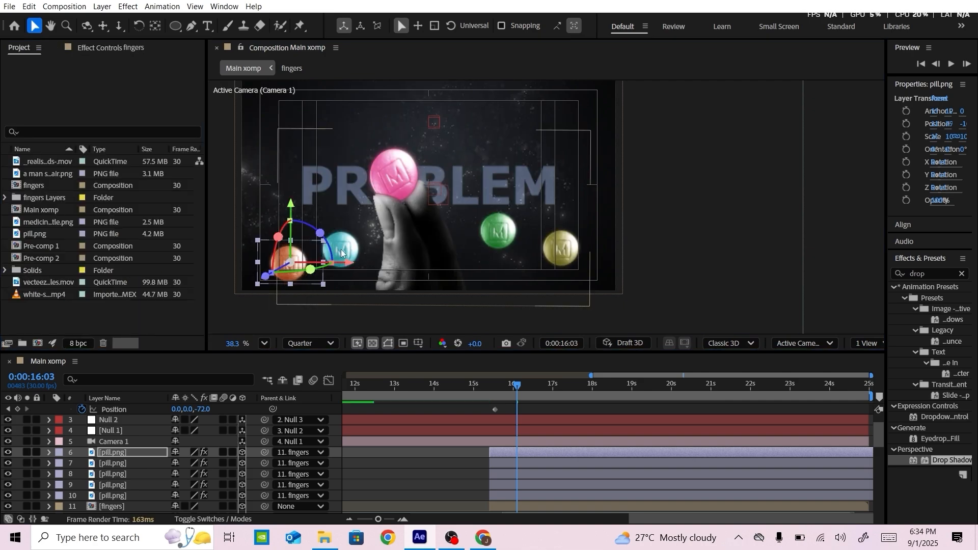
{"action": "left_click", "coordinate": [115, 497]}
{"action": "left_click", "coordinate": [117, 486]}
{"action": "left_click_drag", "start_coordinate": [344, 191], "coordinate": [344, 171]}
Scale the orange pill to 9% and nudge it slightly up and toward the hand
{"action": "left_click", "coordinate": [120, 452]}
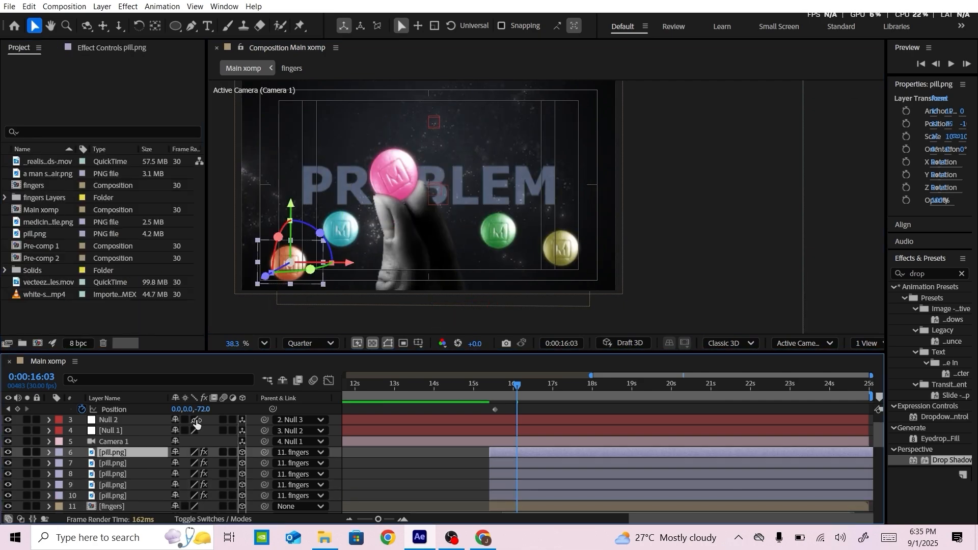
{"action": "type", "text": "s"}
{"action": "type", "text": "9"}
{"action": "key", "text": "Return"}
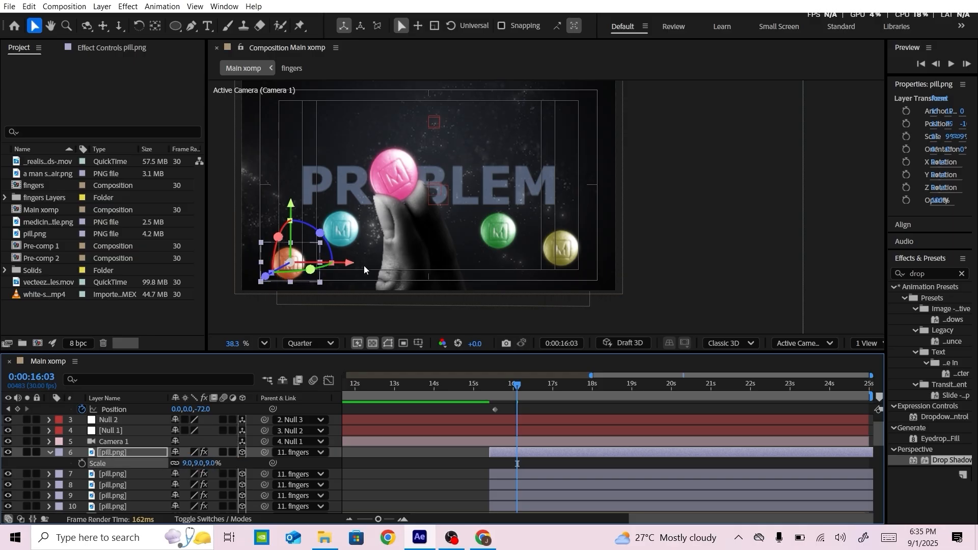
{"action": "left_click_drag", "start_coordinate": [295, 206], "coordinate": [295, 203]}
{"action": "left_click_drag", "start_coordinate": [352, 261], "coordinate": [355, 261]}
{"action": "left_click_drag", "start_coordinate": [295, 200], "coordinate": [295, 194]}
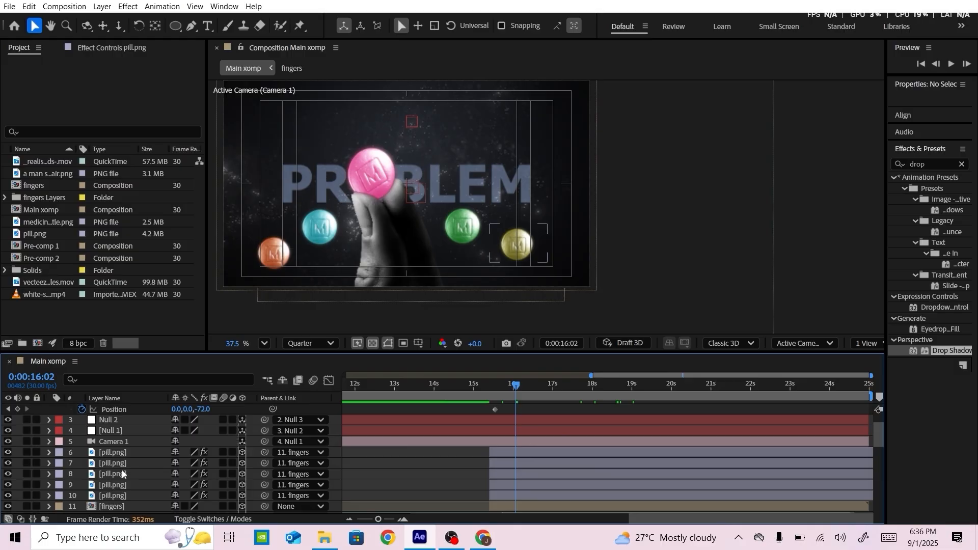
Remove the fingers parent from the four small pill layers by setting their parent to None
{"action": "left_click", "coordinate": [118, 453]}
{"action": "left_click", "coordinate": [120, 464], "text": "ctrl"}
{"action": "left_click", "coordinate": [120, 474], "text": "ctrl"}
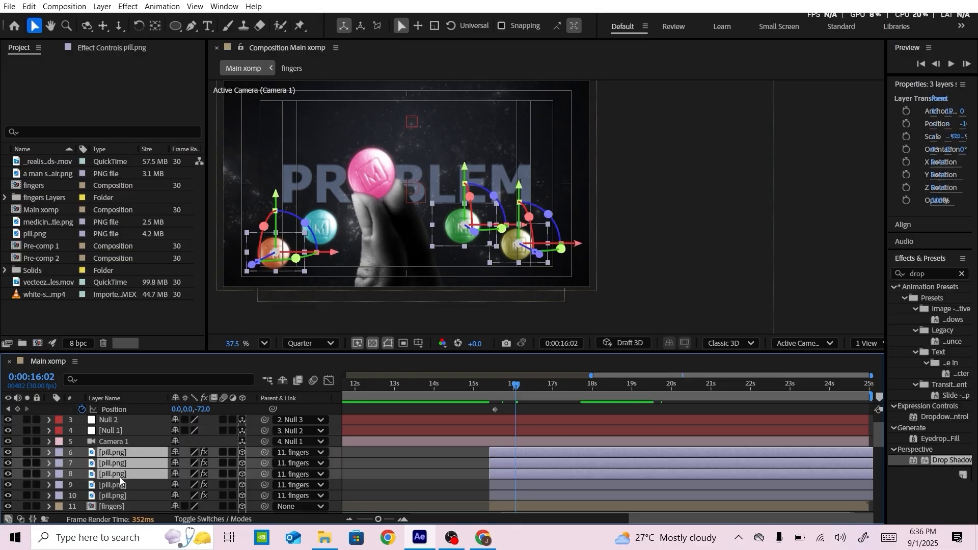
{"action": "left_click", "coordinate": [123, 484], "text": "ctrl"}
{"action": "left_click", "coordinate": [285, 488]}
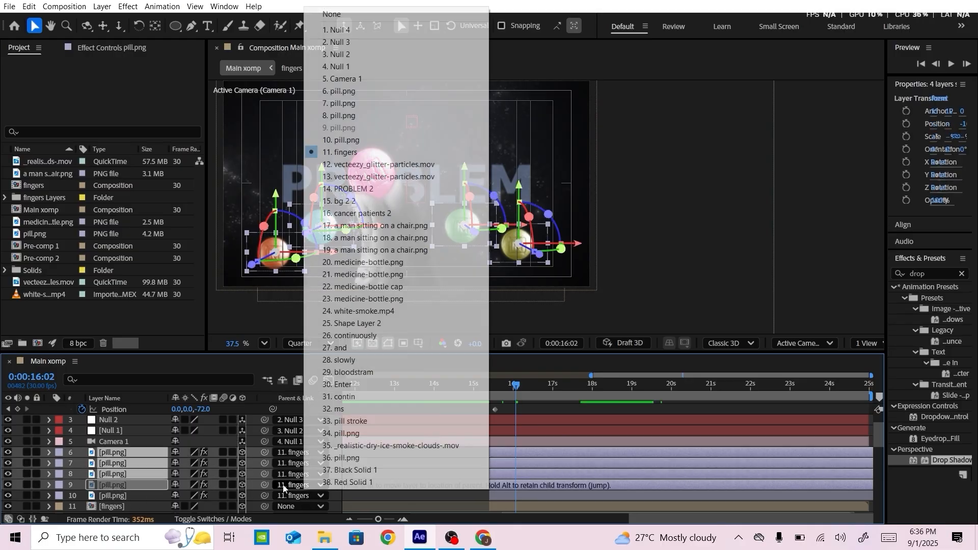
{"action": "left_click", "coordinate": [326, 10]}
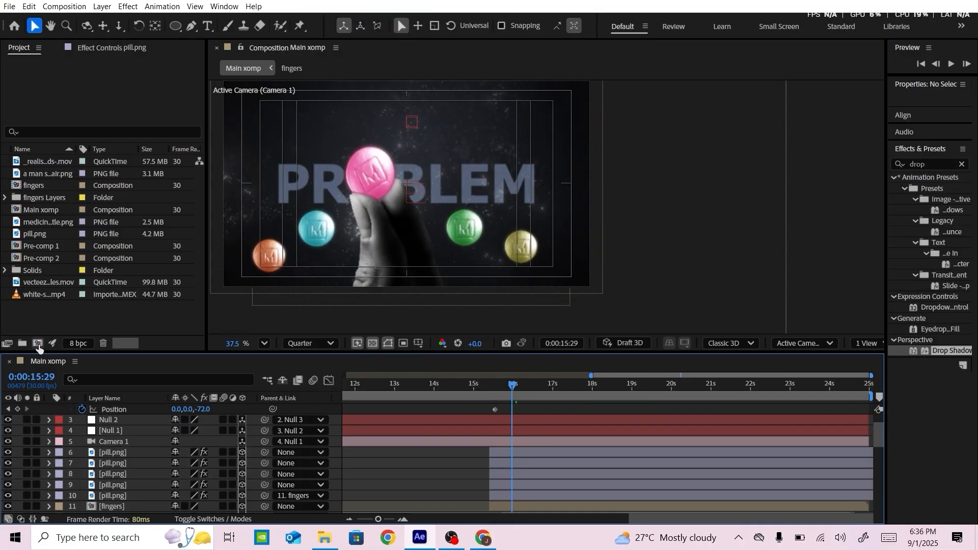
Create a new 1920 x 1080, 30 fps composition lasting 25 seconds and add the text EXPAIRING PATENT
{"action": "left_click", "coordinate": [38, 344]}
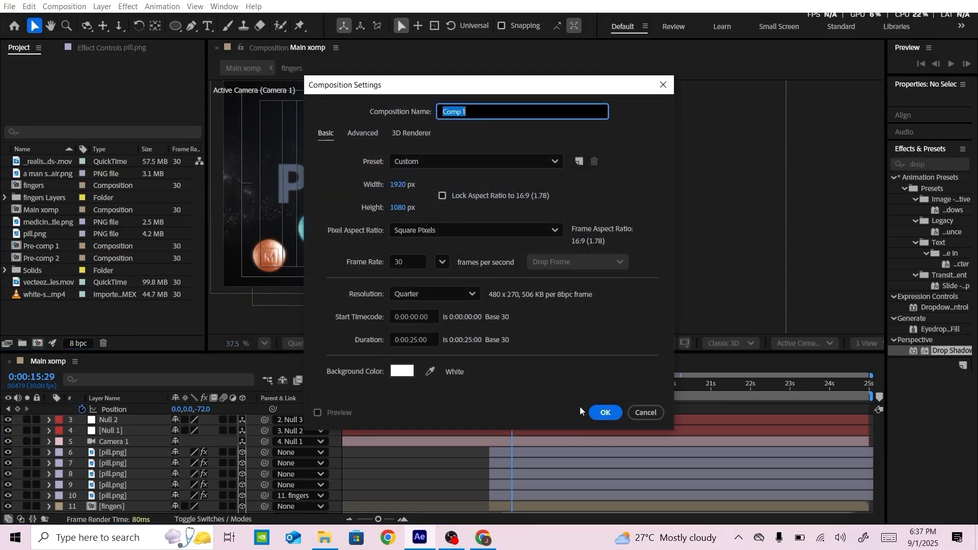
{"action": "left_click", "coordinate": [597, 410]}
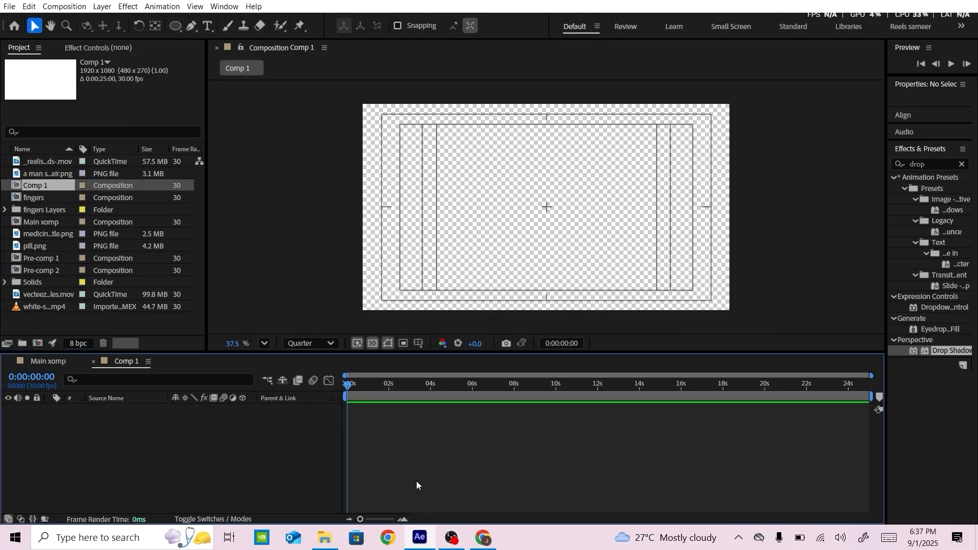
{"action": "left_click", "coordinate": [208, 26]}
{"action": "left_click", "coordinate": [436, 196]}
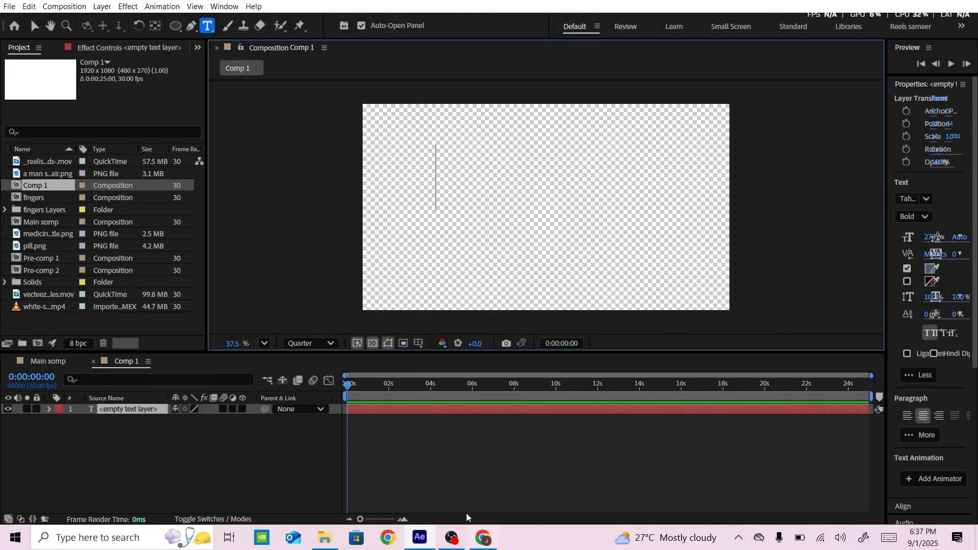
{"action": "type", "text": "EXPAI"}
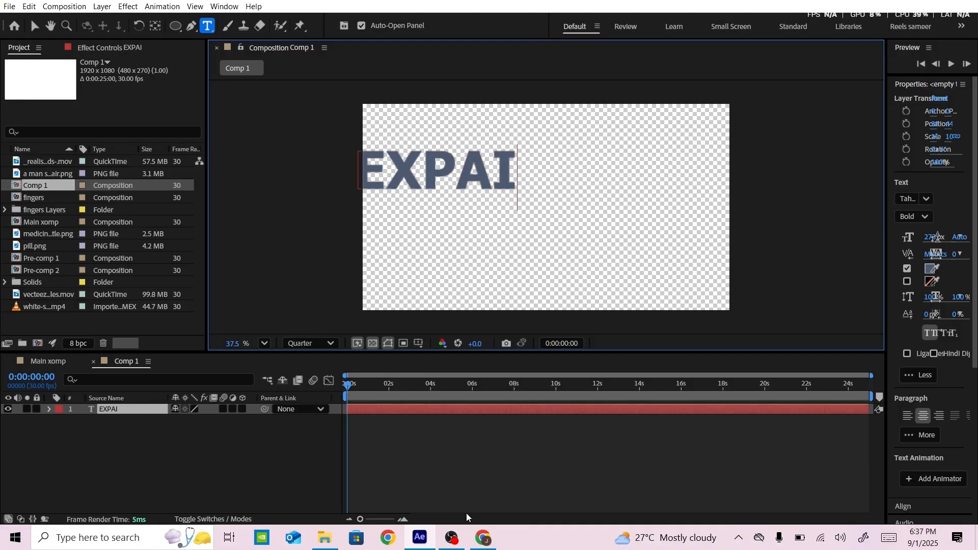
{"action": "type", "text": "RING PATENR"}
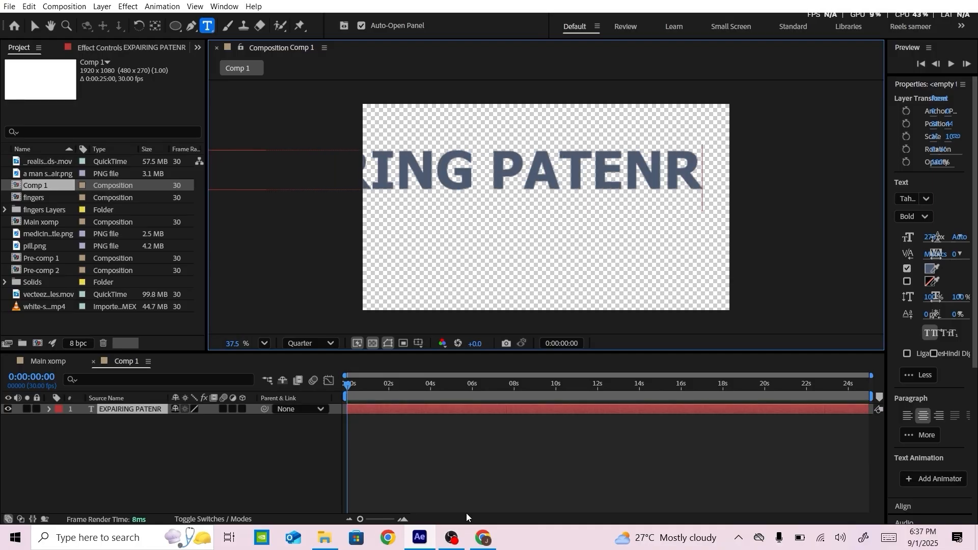
{"action": "key", "text": "BackSpace"}
{"action": "type", "text": "T"}
Set the EXPAIRING PATENT text's font size to 40 px, widening the properties area for easier access
{"action": "key", "text": "ctrl+a"}
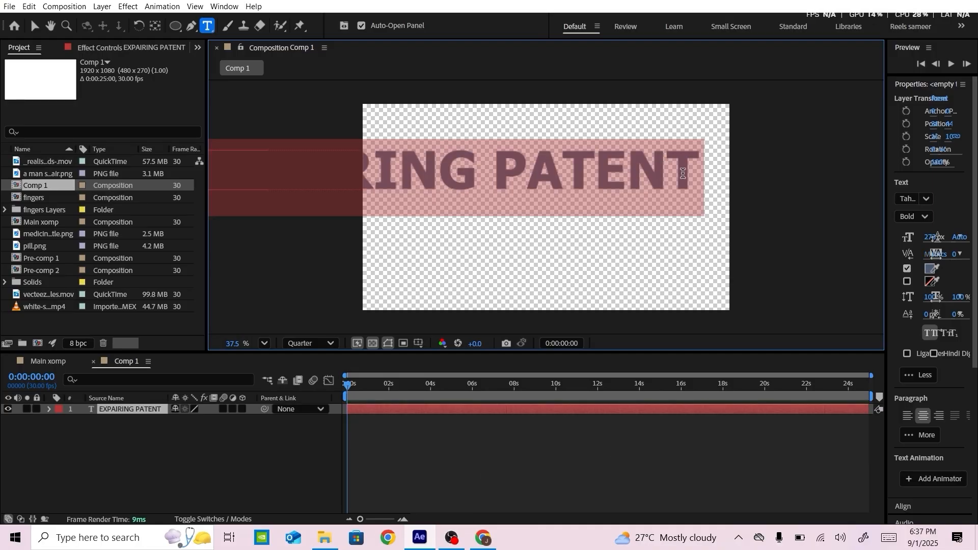
{"action": "left_click", "coordinate": [933, 238]}
{"action": "type", "text": "50"}
{"action": "key", "text": "Return"}
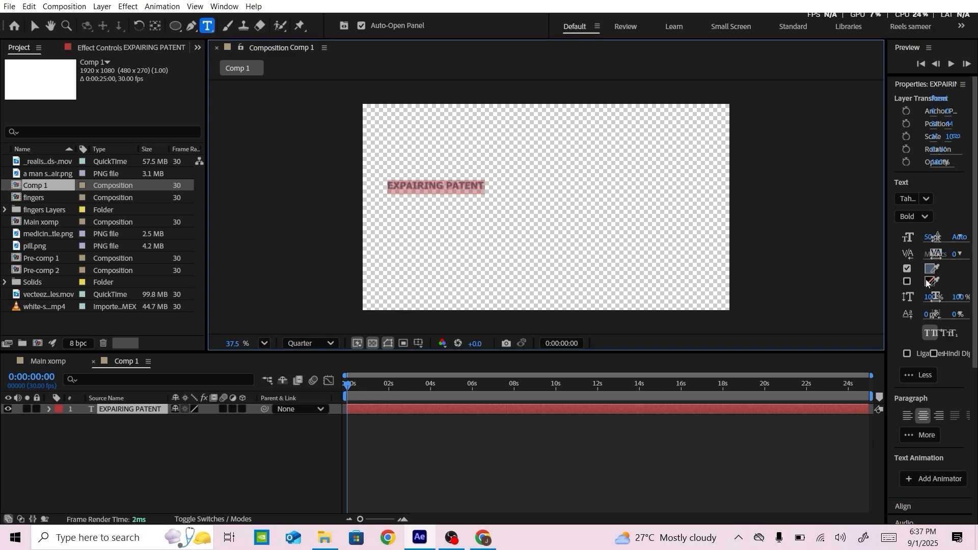
{"action": "left_click_drag", "start_coordinate": [887, 310], "coordinate": [666, 316]}
{"action": "left_click", "coordinate": [713, 236]}
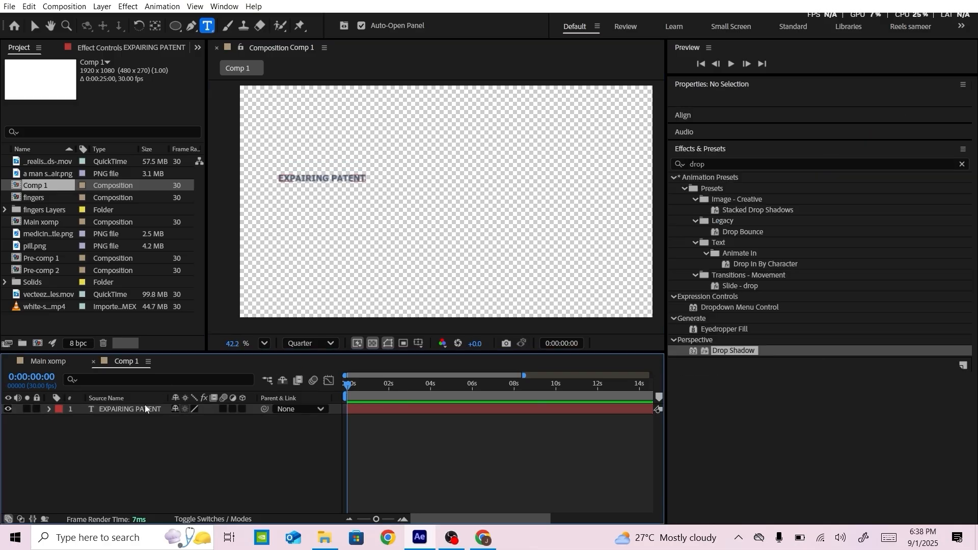
{"action": "left_click", "coordinate": [144, 408]}
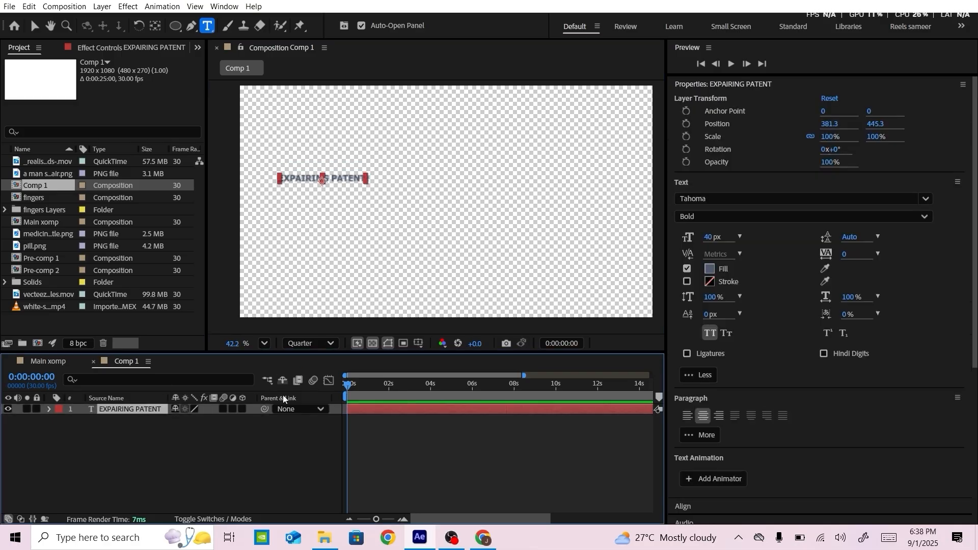
Set the EXPAIRING PATENT text's fill colour to bright pink
{"action": "left_click", "coordinate": [710, 269]}
{"action": "left_click_drag", "start_coordinate": [521, 235], "coordinate": [502, 214]}
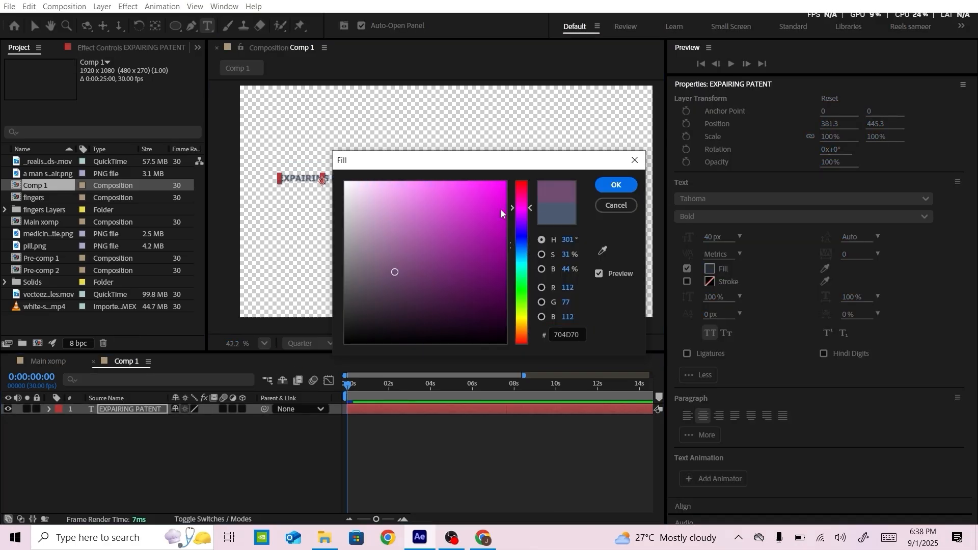
{"action": "left_click", "coordinate": [597, 187]}
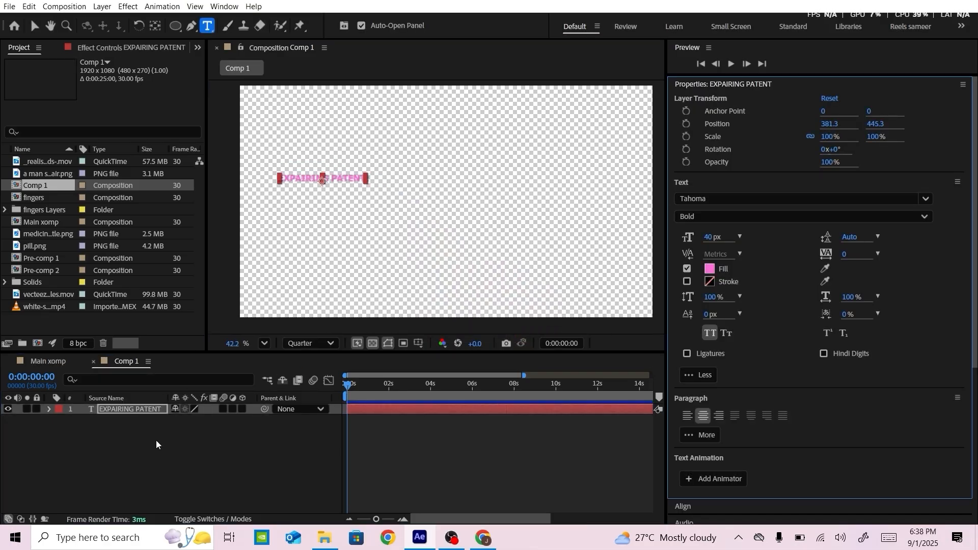
Add a Bevel and Emboss layer style to the EXPAIRING PATENT text and set the preview resolution to Full
{"action": "right_click", "coordinate": [117, 410]}
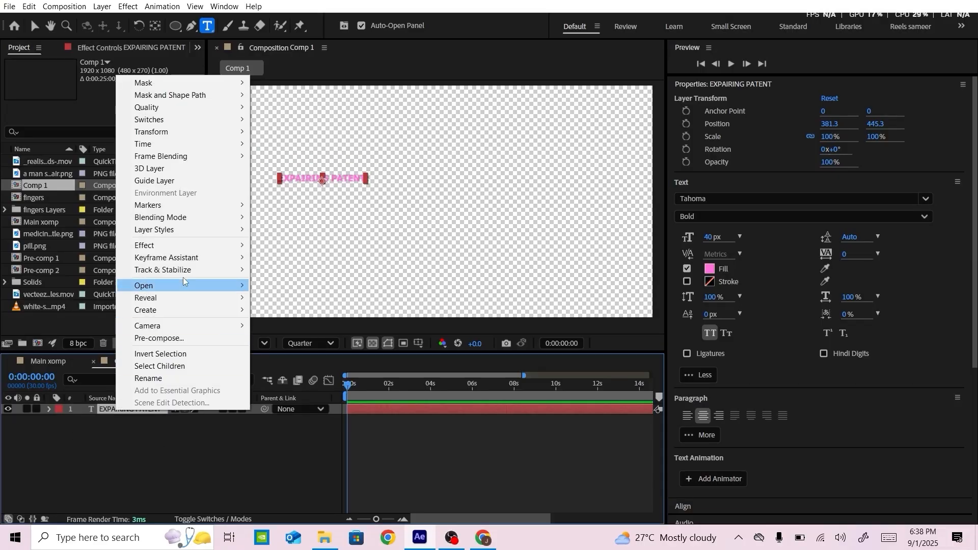
{"action": "mouse_move", "coordinate": [180, 221]}
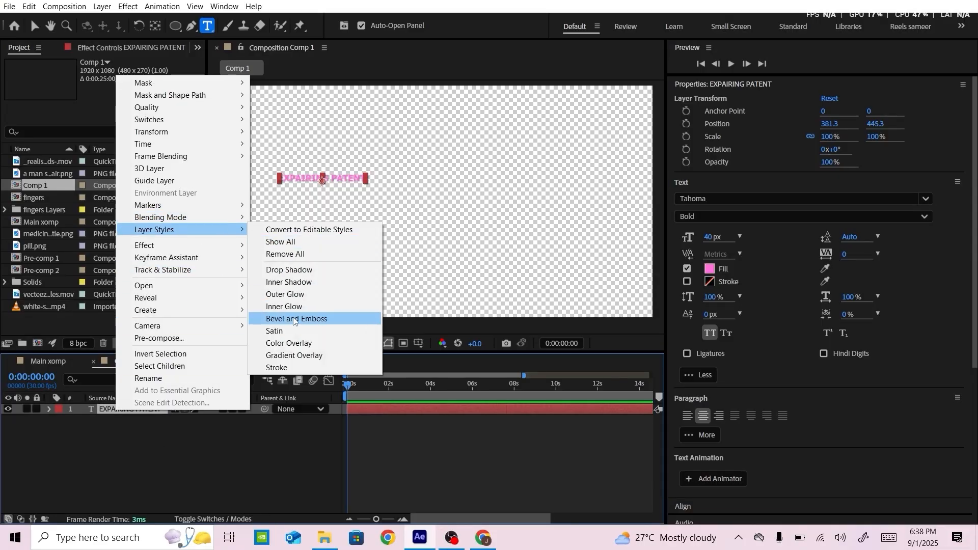
{"action": "left_click", "coordinate": [294, 320]}
{"action": "scroll", "coordinate": [312, 212], "scroll_direction": "up", "scroll_amount": 3}
{"action": "left_click", "coordinate": [310, 344]}
{"action": "left_click", "coordinate": [314, 381]}
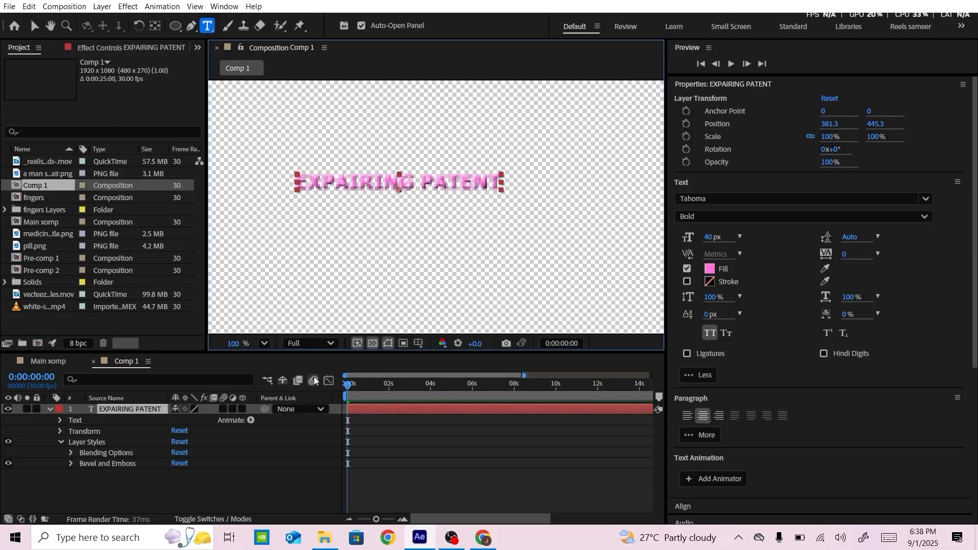
Set the Bevel and Emboss shadow colour of the EXPAIRING PATENT text to white
{"action": "left_click", "coordinate": [69, 462]}
{"action": "left_click", "coordinate": [70, 462]}
{"action": "scroll", "coordinate": [158, 461], "scroll_direction": "down", "scroll_amount": 1}
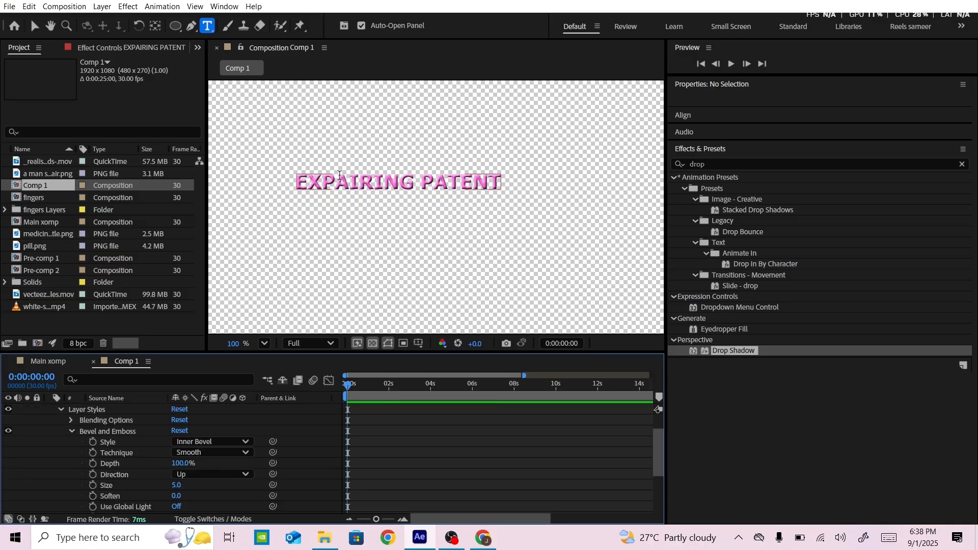
{"action": "scroll", "coordinate": [339, 175], "scroll_direction": "up", "scroll_amount": 2}
{"action": "scroll", "coordinate": [176, 475], "scroll_direction": "up", "scroll_amount": 1}
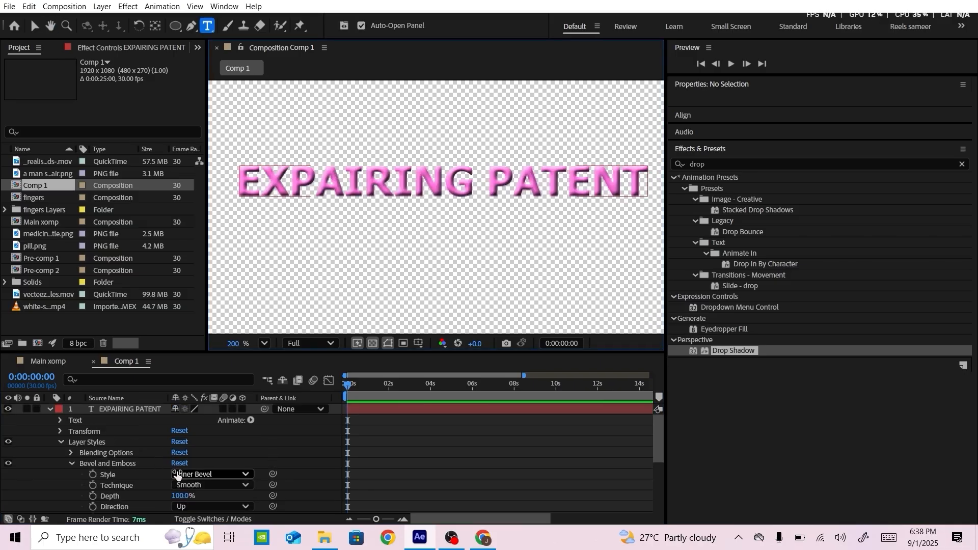
{"action": "scroll", "coordinate": [177, 475], "scroll_direction": "down", "scroll_amount": 3}
{"action": "left_click", "coordinate": [179, 498]}
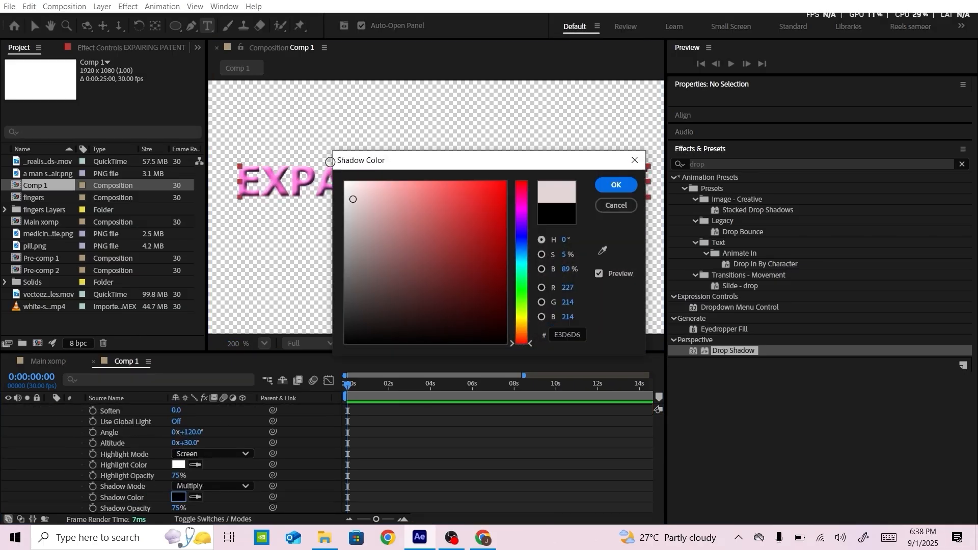
{"action": "left_click", "coordinate": [343, 176]}
{"action": "left_click", "coordinate": [614, 186]}
Set the text's Bevel and Emboss altitude to 44°, direction to Down and angle to 179°
{"action": "mouse_move", "coordinate": [187, 443]}
{"action": "left_mouse_down"}
{"action": "mouse_move", "coordinate": [212, 442]}
{"action": "mouse_move", "coordinate": [196, 442]}
{"action": "left_mouse_up"}
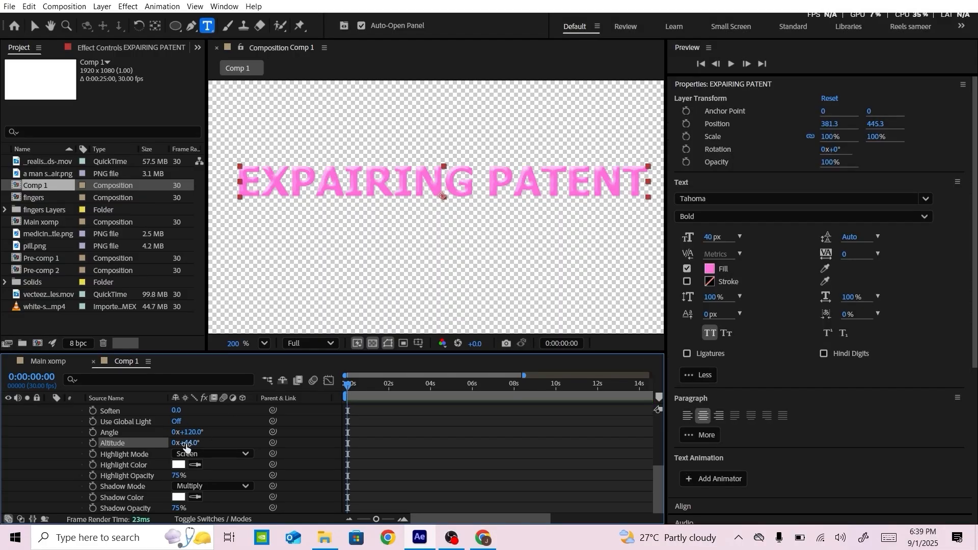
{"action": "scroll", "coordinate": [191, 448], "scroll_direction": "up", "scroll_amount": 1}
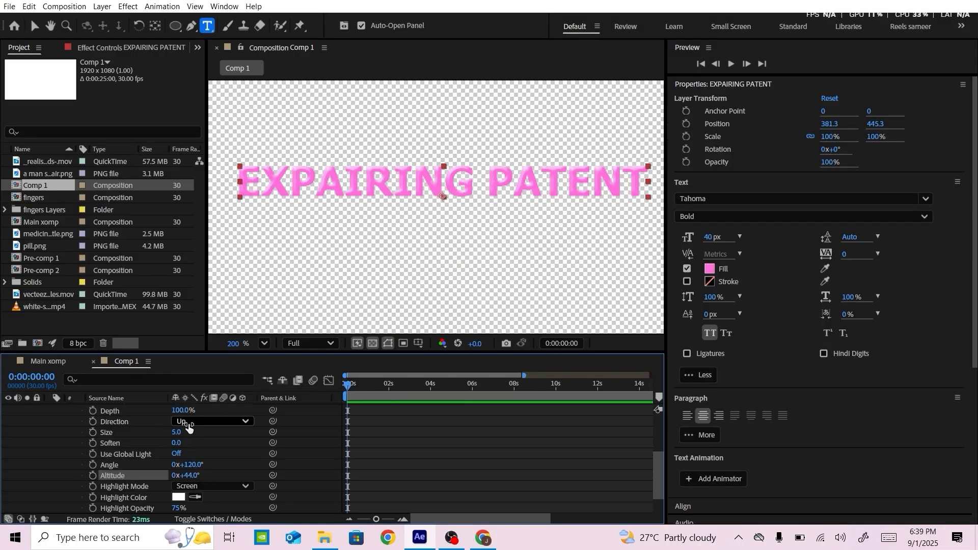
{"action": "left_click", "coordinate": [188, 422]}
{"action": "left_click", "coordinate": [200, 447]}
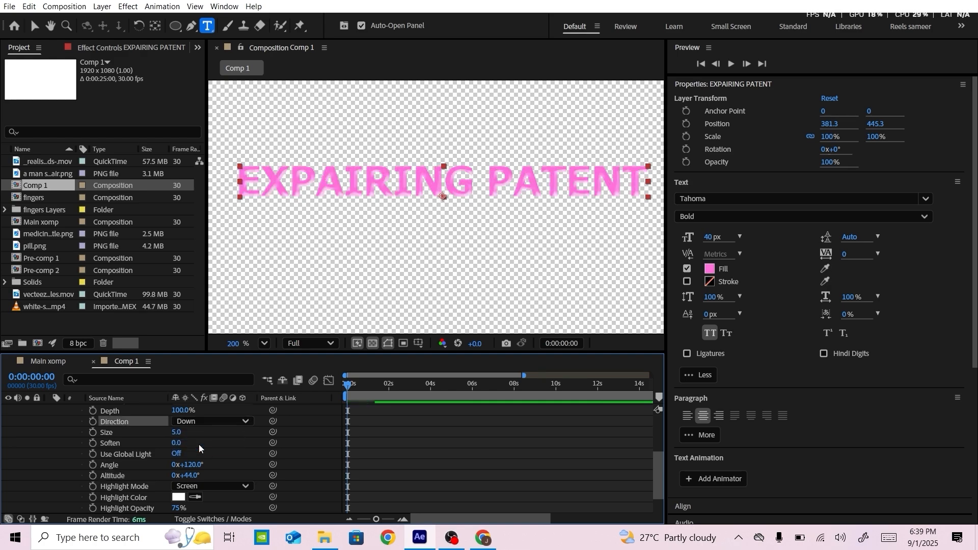
{"action": "left_click_drag", "start_coordinate": [199, 465], "coordinate": [209, 465]}
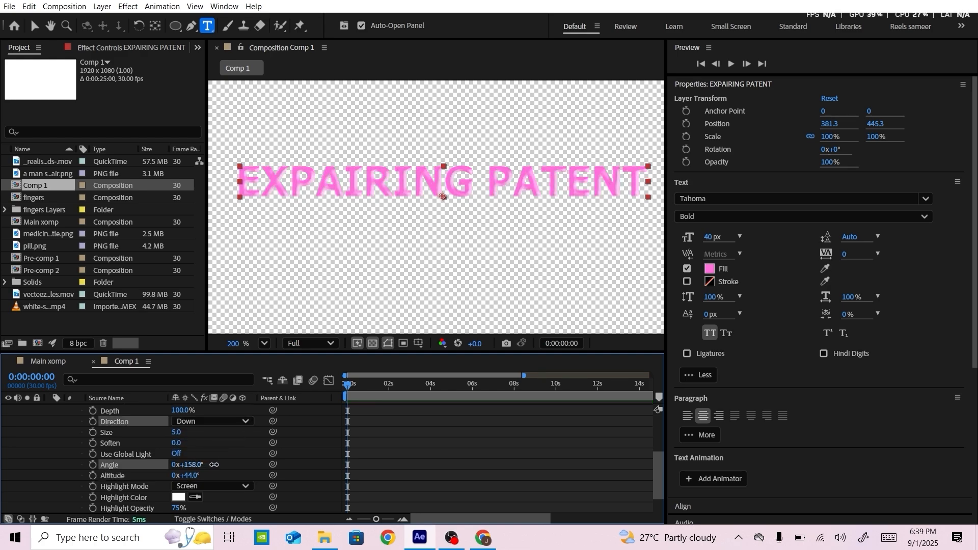
{"action": "left_click", "coordinate": [160, 462]}
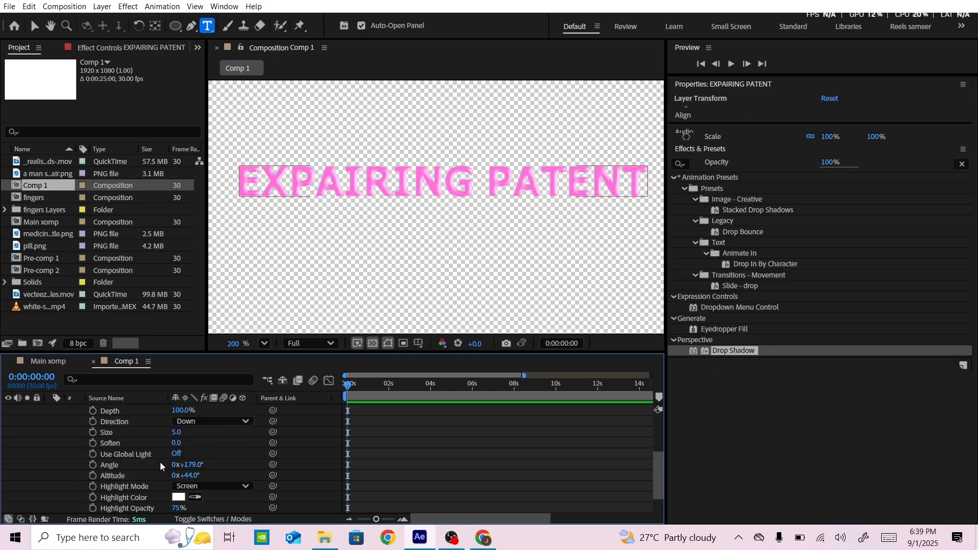
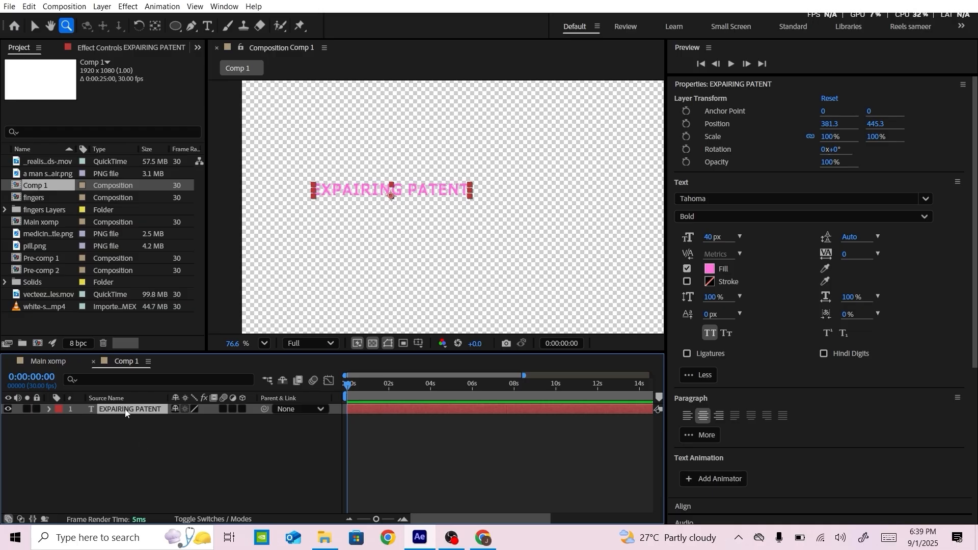
Duplicate the EXPAIRING PATENT text and place the two texts side by side on one row, the copy at about 1384, 563
{"action": "key", "text": "ctrl+d"}
{"action": "left_click", "coordinate": [170, 458]}
{"action": "key", "text": "h"}
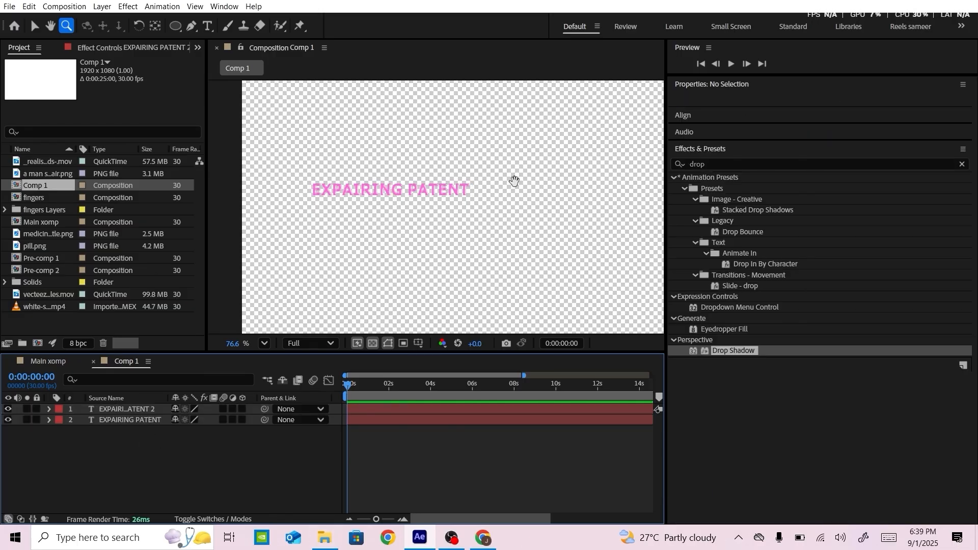
{"action": "left_click_drag", "start_coordinate": [512, 182], "coordinate": [407, 195]}
{"action": "scroll", "coordinate": [379, 187], "scroll_direction": "down", "scroll_amount": 1}
{"action": "left_click", "coordinate": [142, 422]}
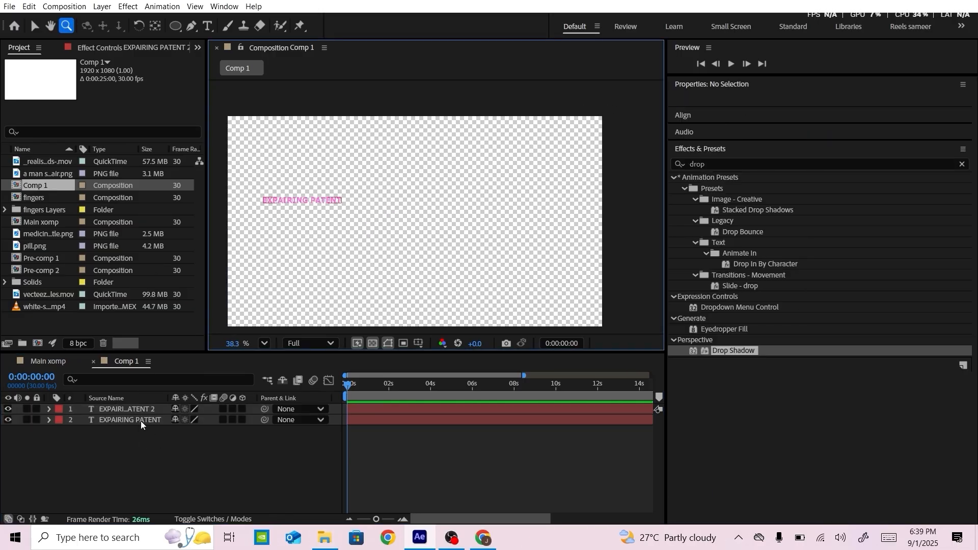
{"action": "key", "text": "ctrl+a"}
{"action": "key", "text": "v"}
{"action": "left_click_drag", "start_coordinate": [301, 199], "coordinate": [497, 222]}
{"action": "left_click", "coordinate": [168, 455]}
Change the wording of the duplicated text to "more compitition"
{"action": "left_click", "coordinate": [151, 409]}
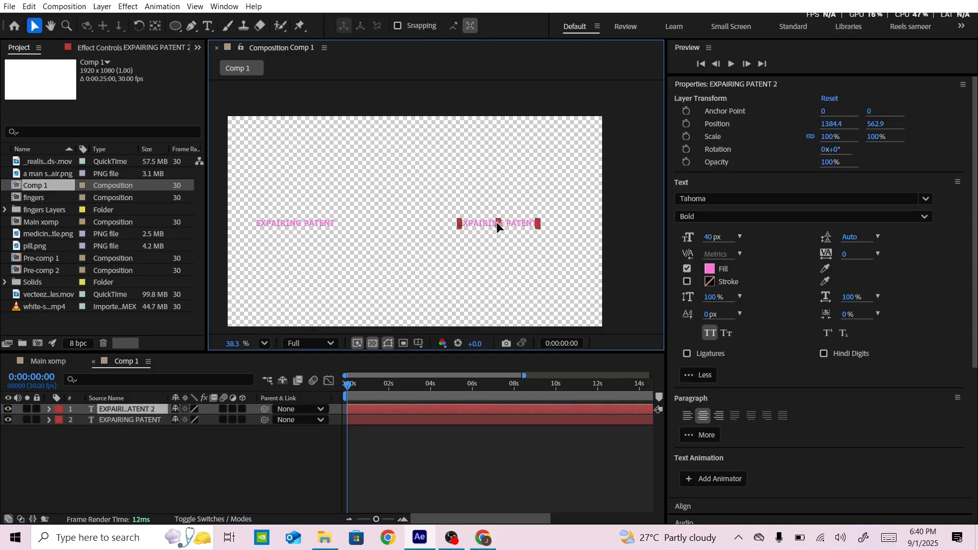
{"action": "left_click", "coordinate": [146, 410]}
{"action": "double_click", "coordinate": [146, 410]}
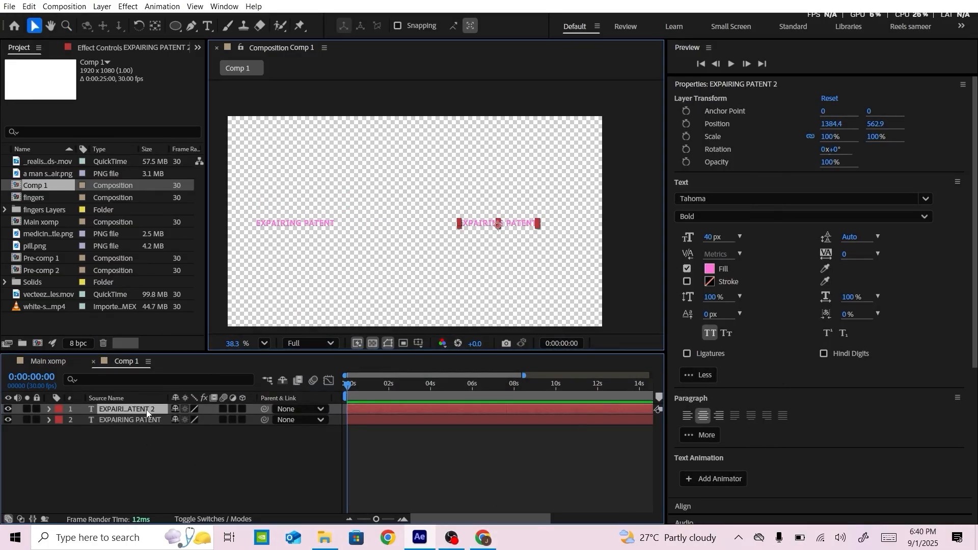
{"action": "type", "text": "more compitition"}
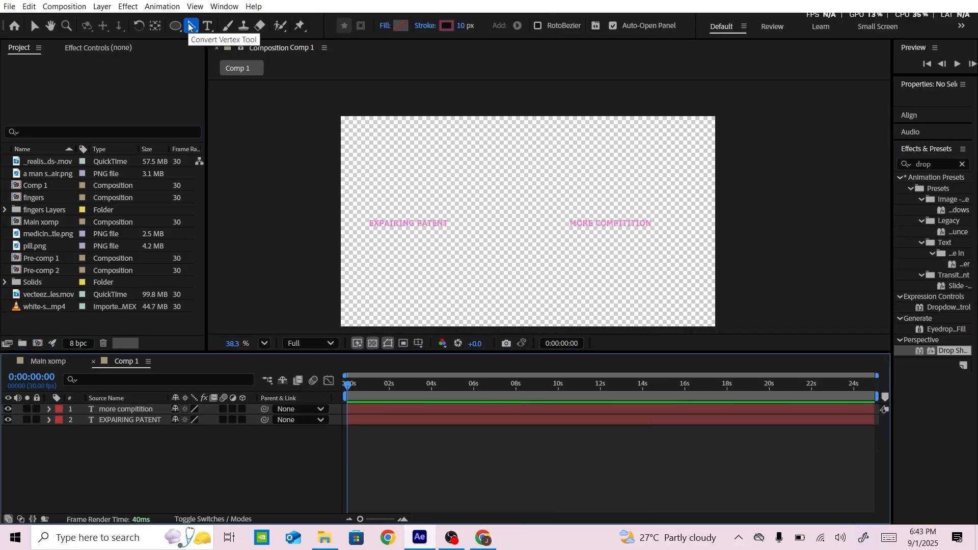
Draw an open, three-point wavy curve below and between the two texts with the Pen tool
{"action": "left_click_drag", "start_coordinate": [199, 28], "coordinate": [229, 30]}
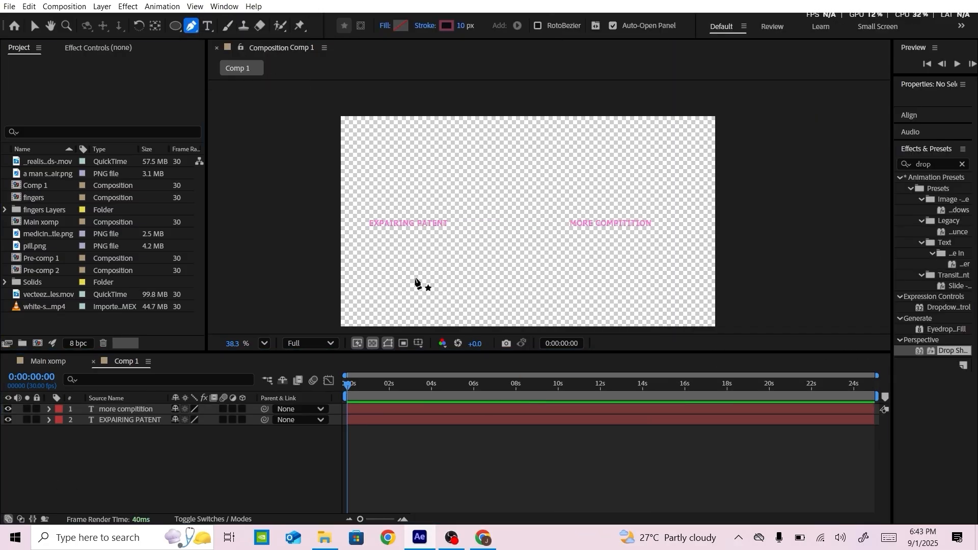
{"action": "left_click", "coordinate": [415, 277]}
{"action": "left_click_drag", "start_coordinate": [476, 276], "coordinate": [503, 291]}
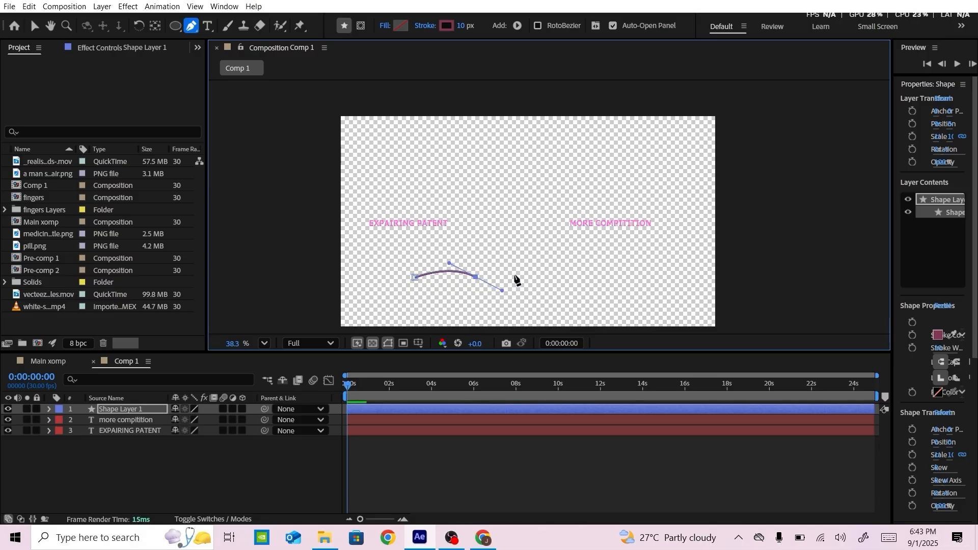
{"action": "left_click", "coordinate": [526, 266]}
{"action": "left_click", "coordinate": [206, 459]}
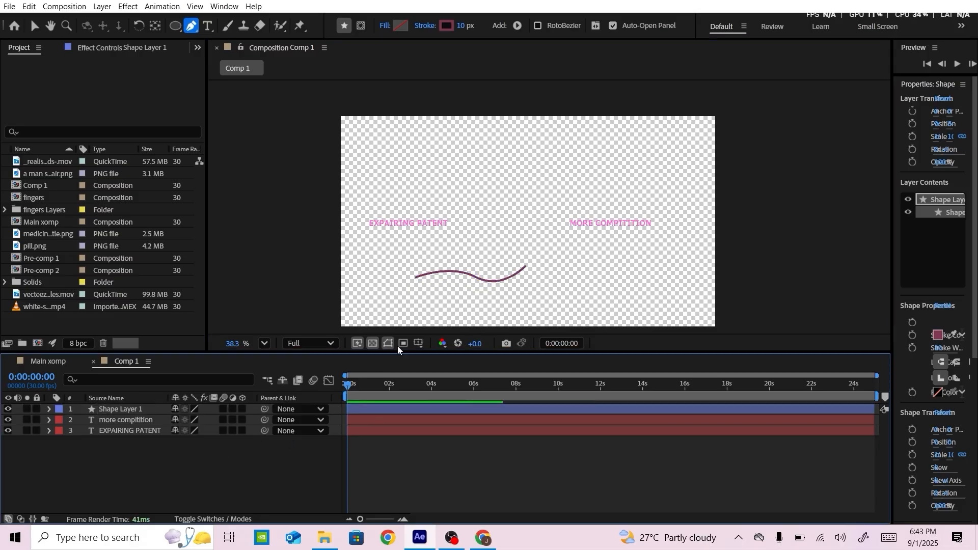
Set the wavy curve's stroke colour to the pink of the EXPAIRING PATENT text, FF70DA
{"action": "scroll", "coordinate": [473, 281], "scroll_direction": "up", "scroll_amount": 3}
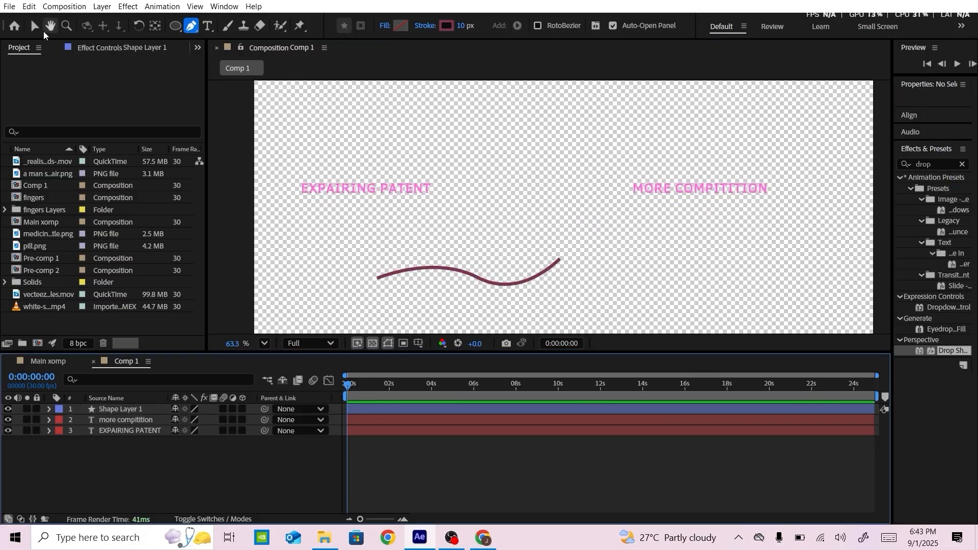
{"action": "left_click", "coordinate": [45, 29]}
{"action": "left_click", "coordinate": [38, 29]}
{"action": "left_click", "coordinate": [436, 268]}
{"action": "left_click", "coordinate": [561, 27]}
{"action": "left_click_drag", "start_coordinate": [560, 158], "coordinate": [752, 125]}
{"action": "left_click", "coordinate": [794, 218]}
{"action": "left_click", "coordinate": [316, 182]}
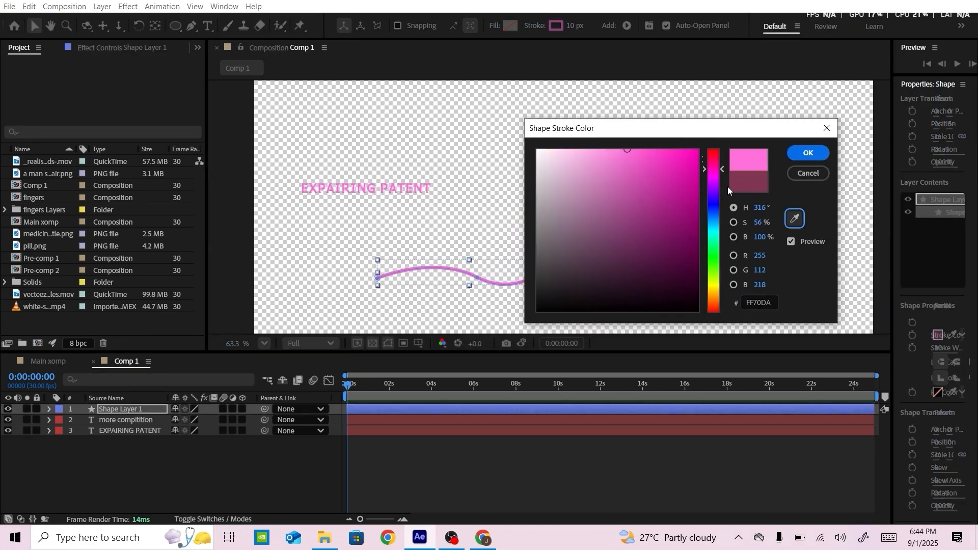
{"action": "key", "text": "Return"}
Taper both ends of the wavy curve's stroke, with a Start Length of 40%
{"action": "left_click", "coordinate": [48, 409]}
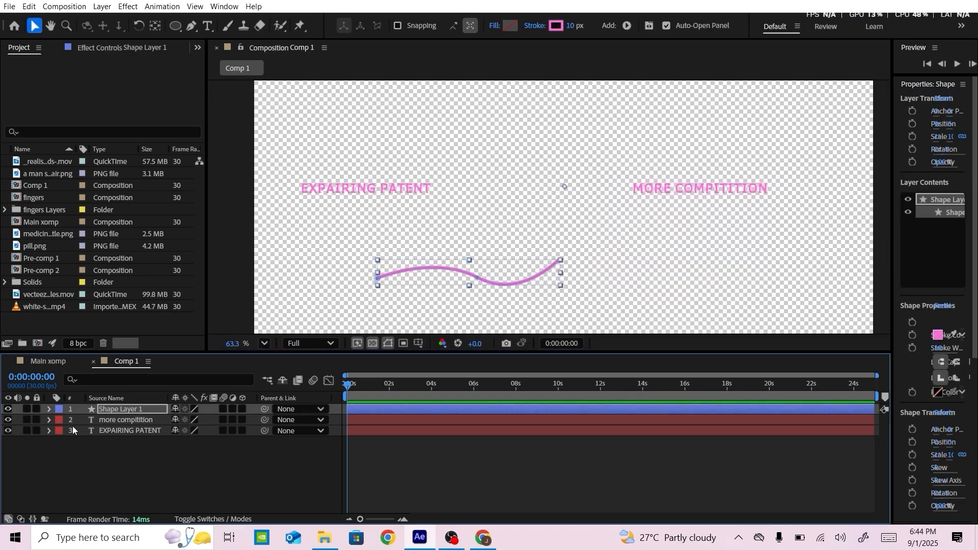
{"action": "left_click", "coordinate": [61, 421]}
{"action": "left_click", "coordinate": [72, 431]}
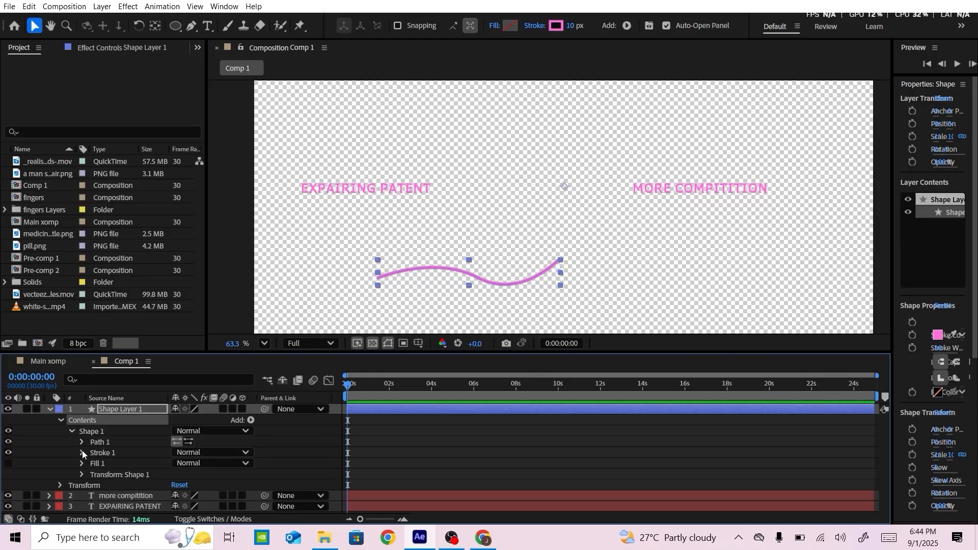
{"action": "left_click", "coordinate": [82, 452]}
{"action": "scroll", "coordinate": [87, 449], "scroll_direction": "down", "scroll_amount": 3}
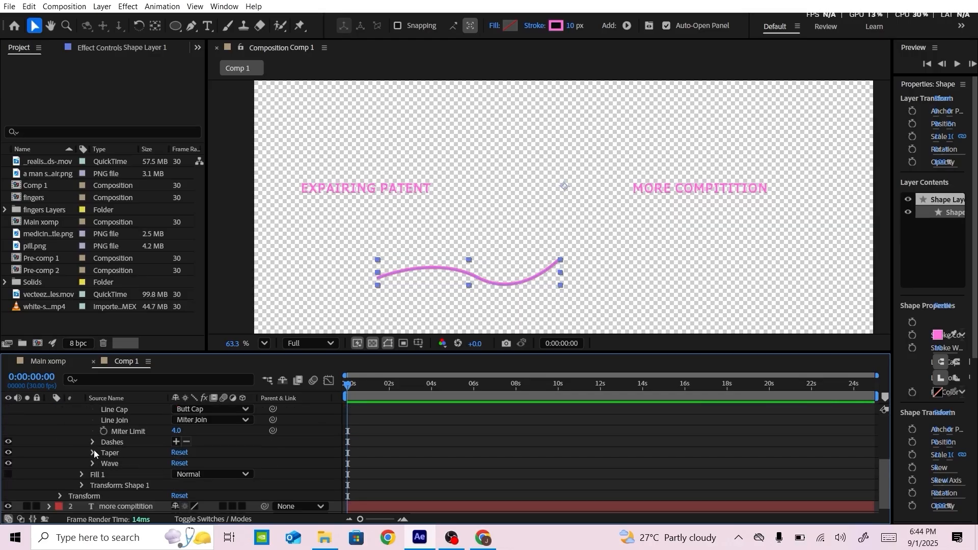
{"action": "left_click", "coordinate": [93, 453]}
{"action": "scroll", "coordinate": [170, 459], "scroll_direction": "down", "scroll_amount": 2}
{"action": "left_click_drag", "start_coordinate": [177, 427], "coordinate": [202, 420]}
{"action": "left_click", "coordinate": [176, 432]}
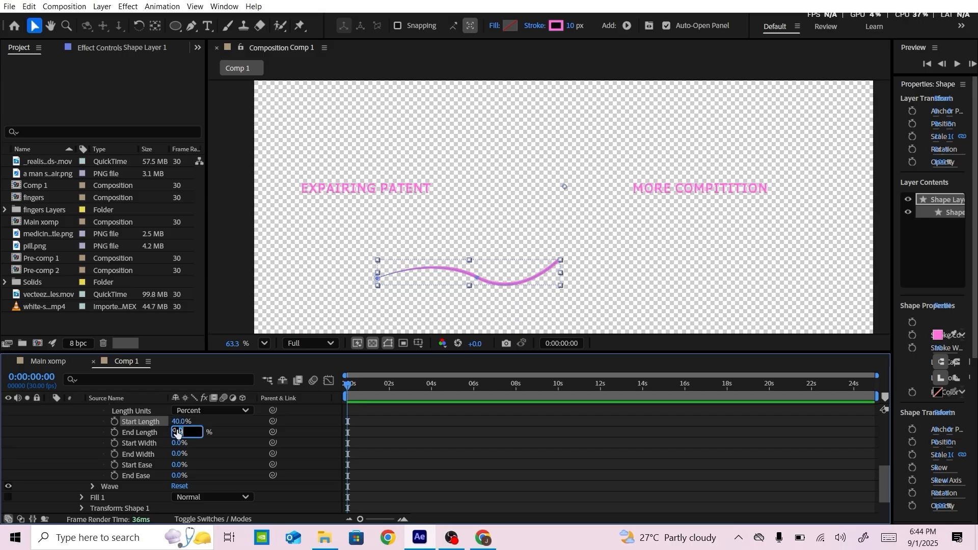
{"action": "key", "text": "Return"}
{"action": "scroll", "coordinate": [60, 423], "scroll_direction": "up", "scroll_amount": 10}
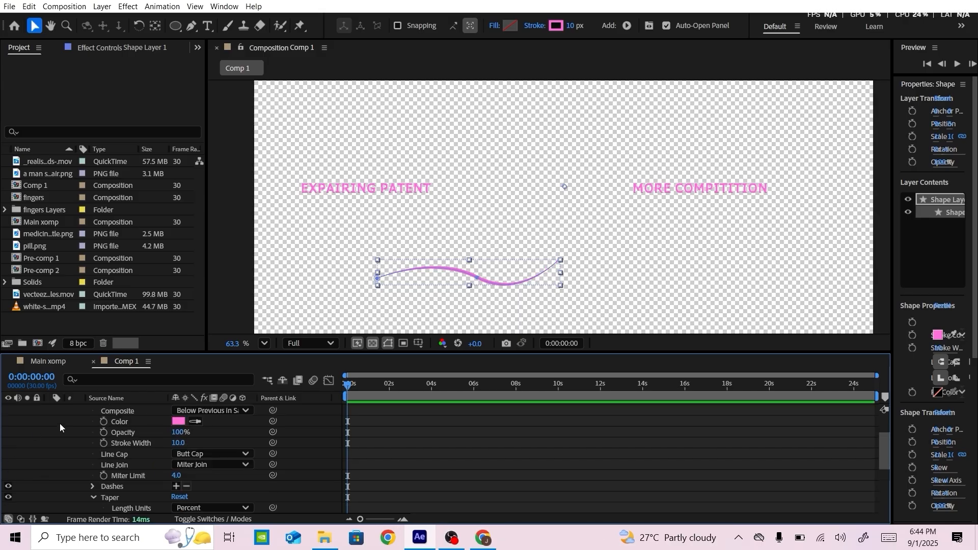
Copy the EXPAIRING PATENT text's layer styles onto the wavy curve's shape layer
{"action": "left_click", "coordinate": [49, 409]}
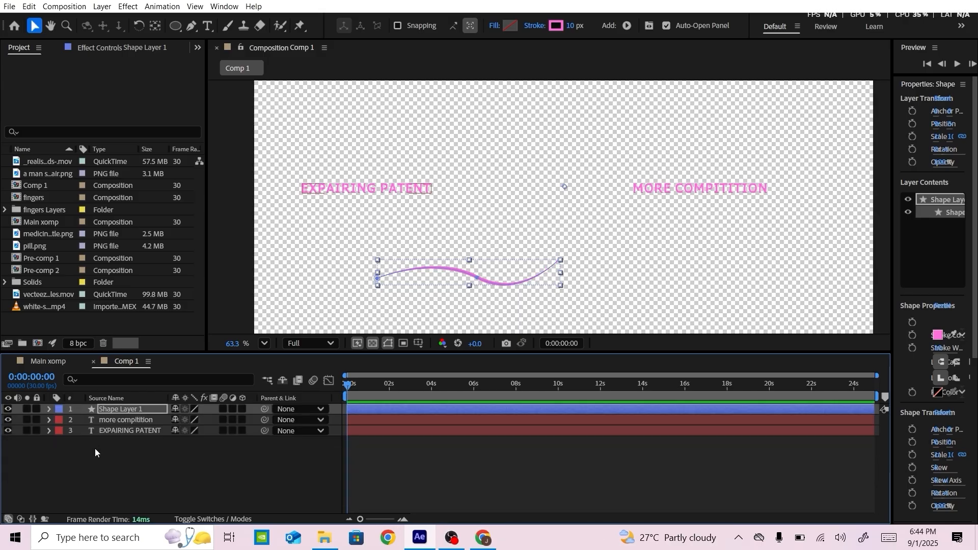
{"action": "left_click", "coordinate": [48, 431]}
{"action": "scroll", "coordinate": [128, 478], "scroll_direction": "down", "scroll_amount": 5}
{"action": "scroll", "coordinate": [128, 484], "scroll_direction": "up", "scroll_amount": 5}
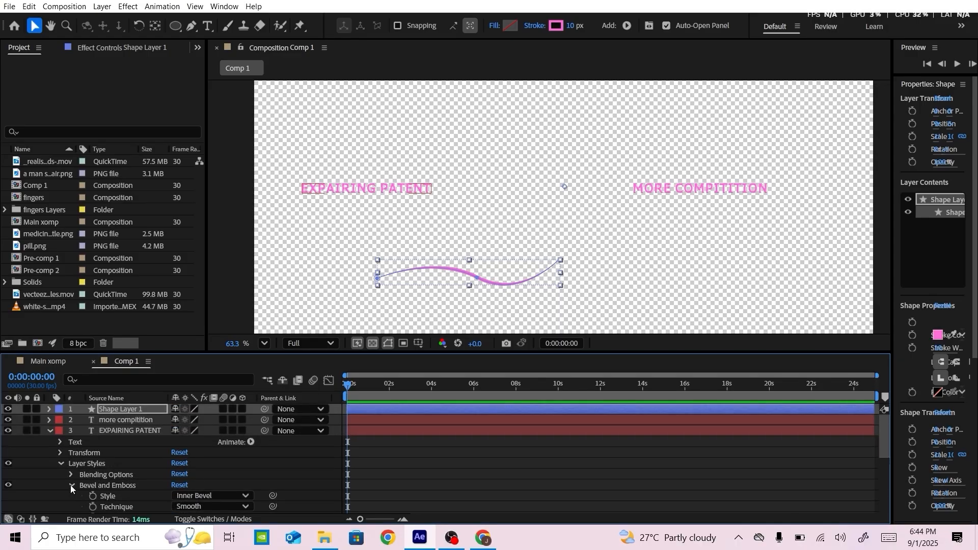
{"action": "left_click", "coordinate": [70, 485]}
{"action": "left_click", "coordinate": [61, 462]}
{"action": "left_click", "coordinate": [91, 462]}
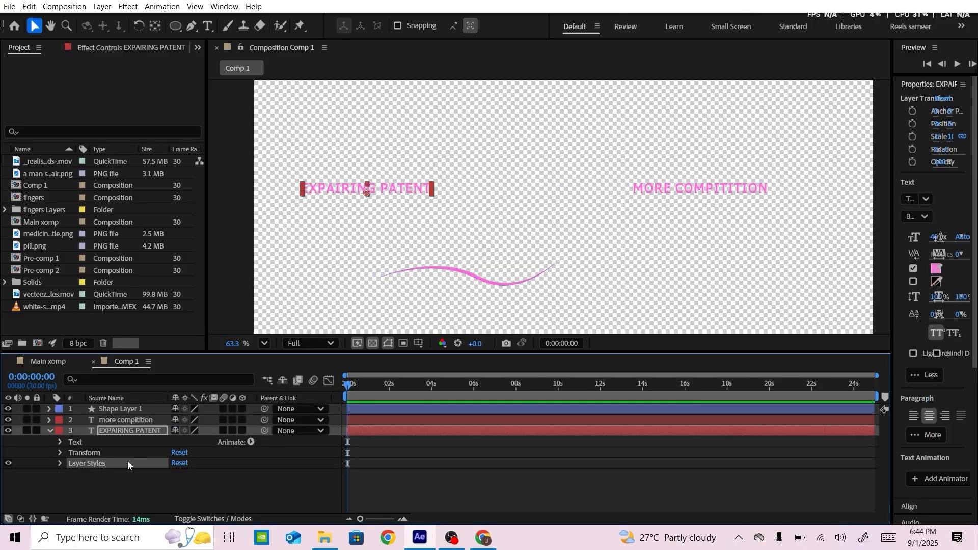
{"action": "left_click", "coordinate": [117, 409]}
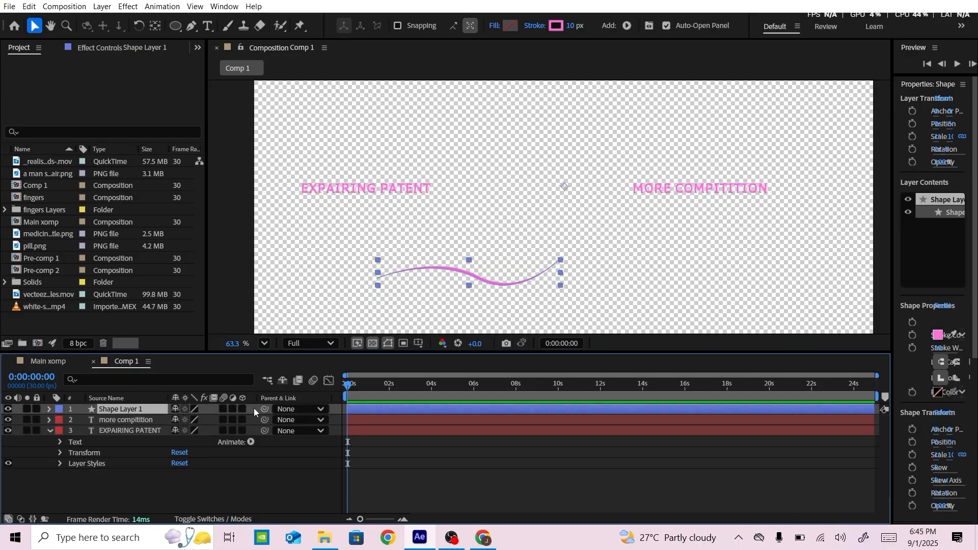
{"action": "left_click", "coordinate": [241, 410]}
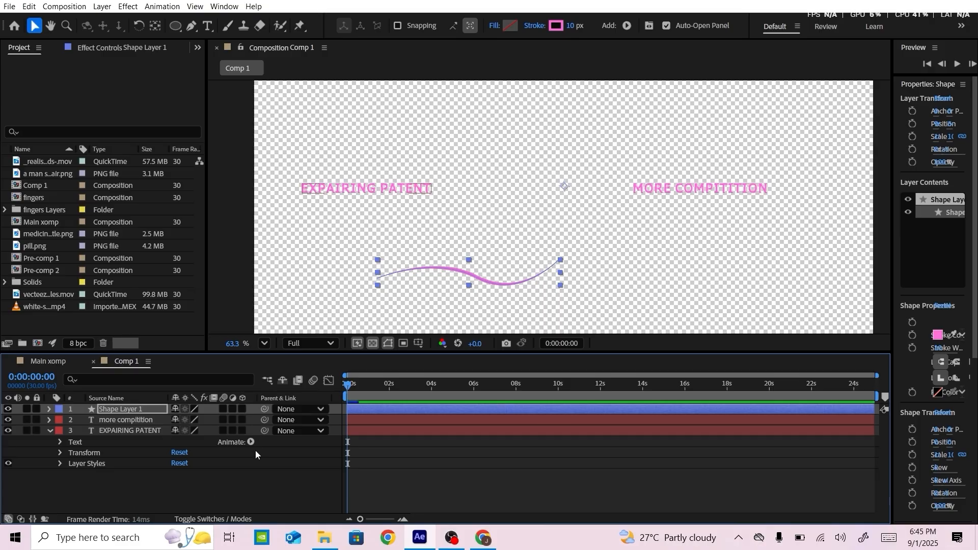
{"action": "left_click", "coordinate": [237, 469]}
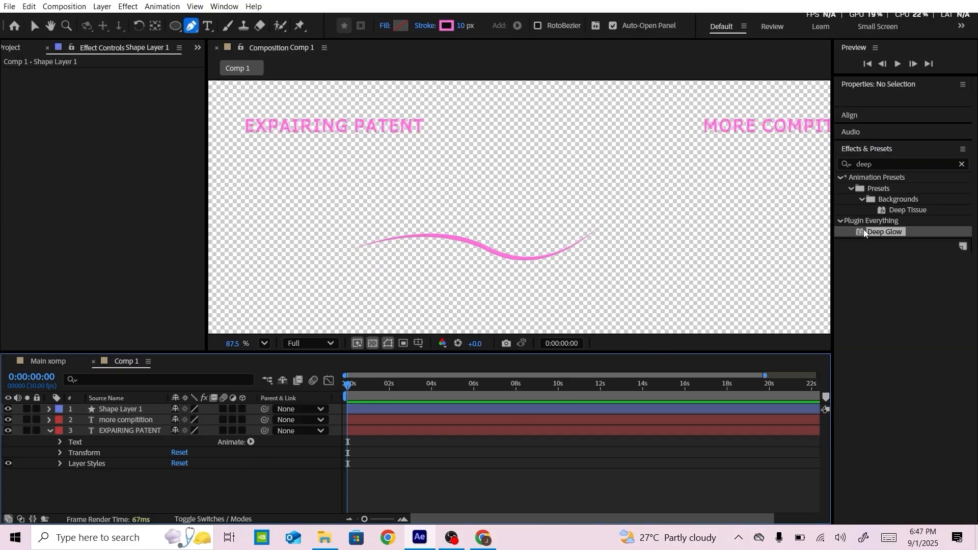
Apply the 4-Color Gradient effect to the wavy curve
{"action": "left_click", "coordinate": [877, 163]}
{"action": "type", "text": "4-"}
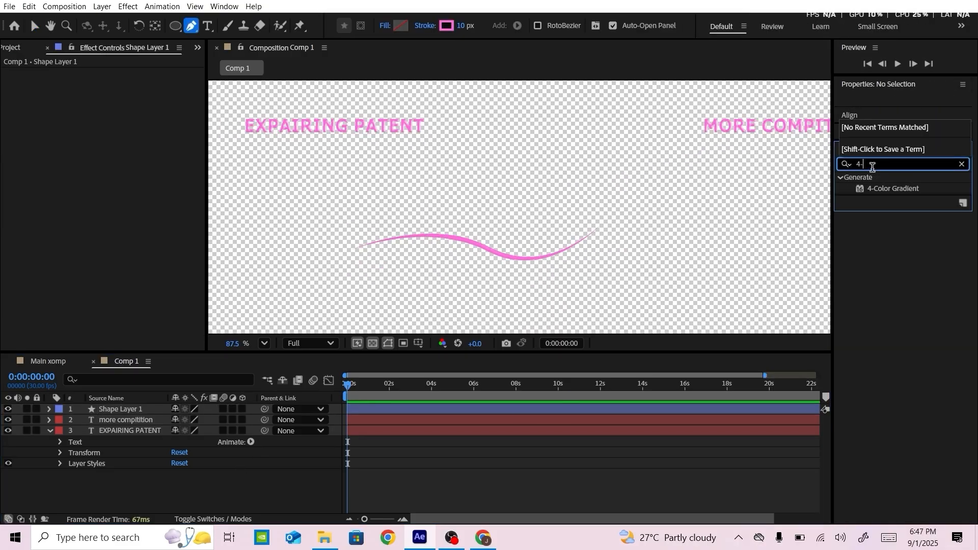
{"action": "left_click_drag", "start_coordinate": [888, 191], "coordinate": [502, 265]}
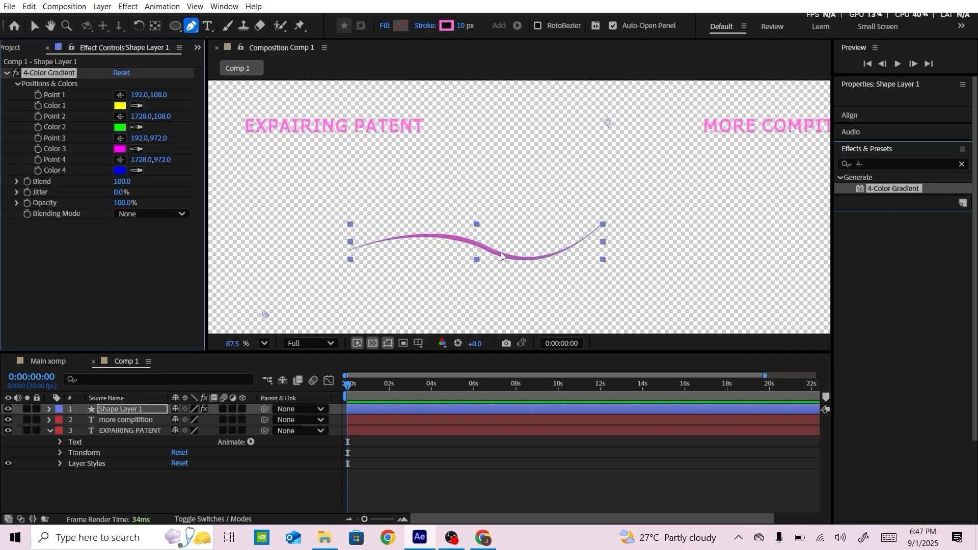
Set the gradient's Color 1, 2 and 3 to the text's pink FF70DA and Color 4 to white
{"action": "left_click", "coordinate": [122, 106]}
{"action": "left_click", "coordinate": [603, 251]}
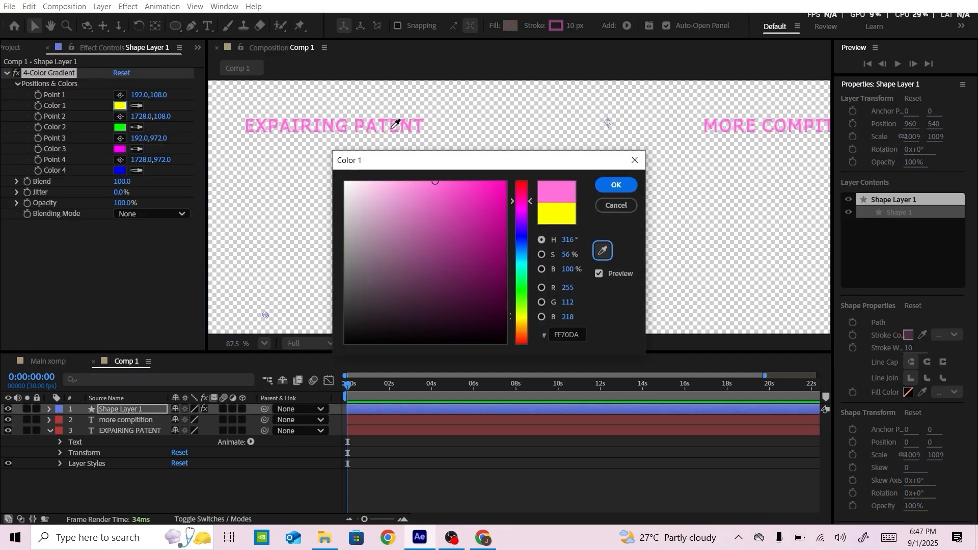
{"action": "left_click", "coordinate": [398, 122]}
{"action": "left_click", "coordinate": [616, 185]}
{"action": "left_click", "coordinate": [136, 127]}
{"action": "left_click", "coordinate": [121, 107]}
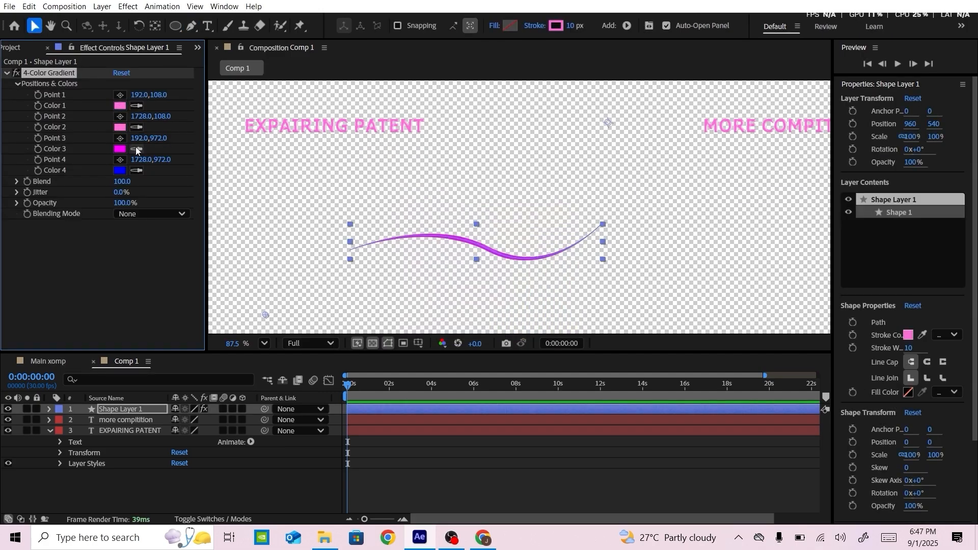
{"action": "left_click", "coordinate": [137, 149]}
{"action": "left_click", "coordinate": [122, 104]}
{"action": "left_click", "coordinate": [120, 171]}
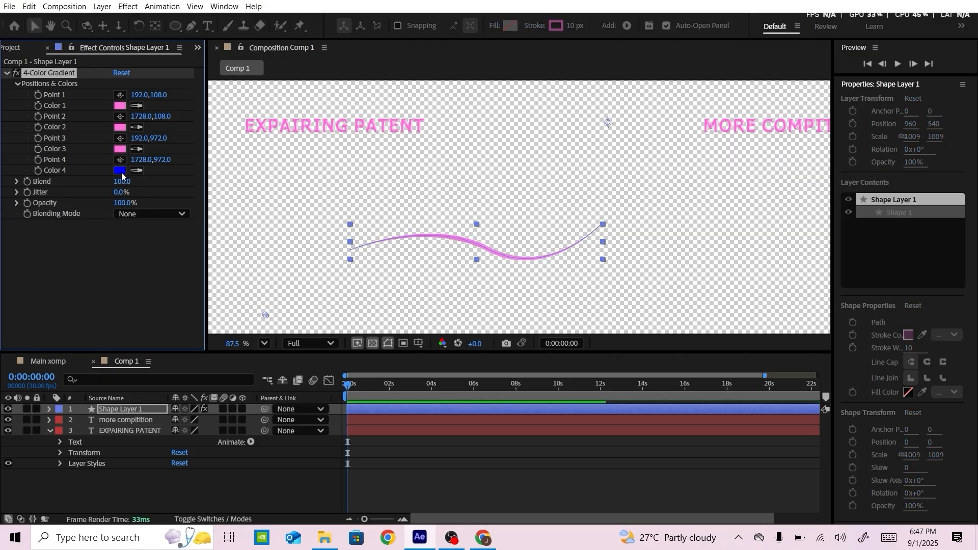
{"action": "left_click", "coordinate": [346, 184]}
{"action": "left_click", "coordinate": [616, 185]}
Place the gradient points along the curve: Point 4 at 668.4, 813.0, Point 3 at 436.1, 811.5, Point 2 at 558.6, 794.1, Point 1 at 862.8, 823.3
{"action": "scroll", "coordinate": [448, 229], "scroll_direction": "up", "scroll_amount": 4}
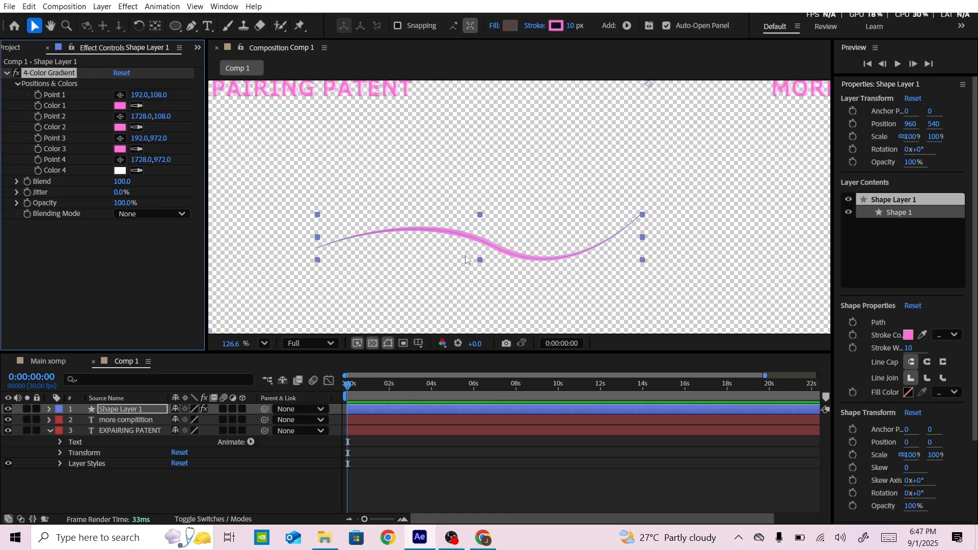
{"action": "left_click", "coordinate": [120, 160]}
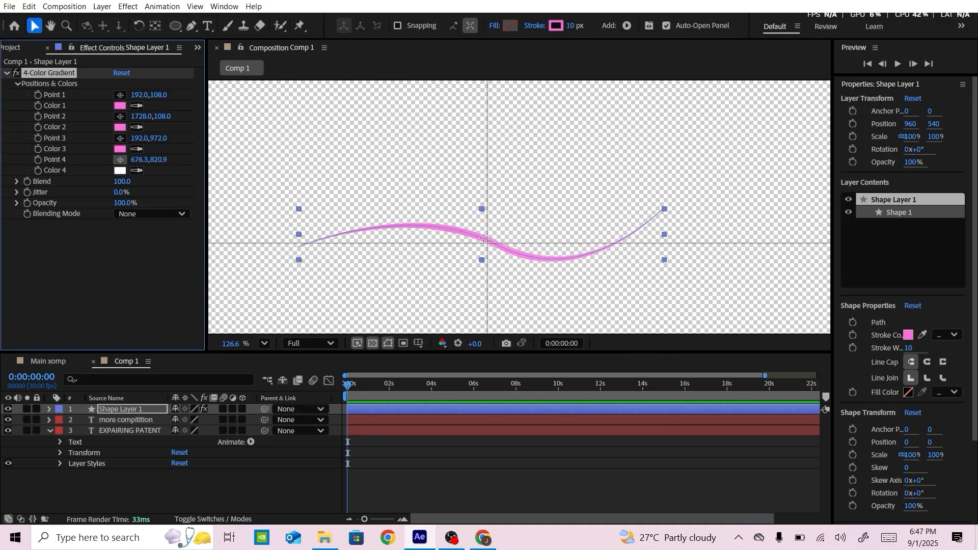
{"action": "left_click", "coordinate": [484, 239]}
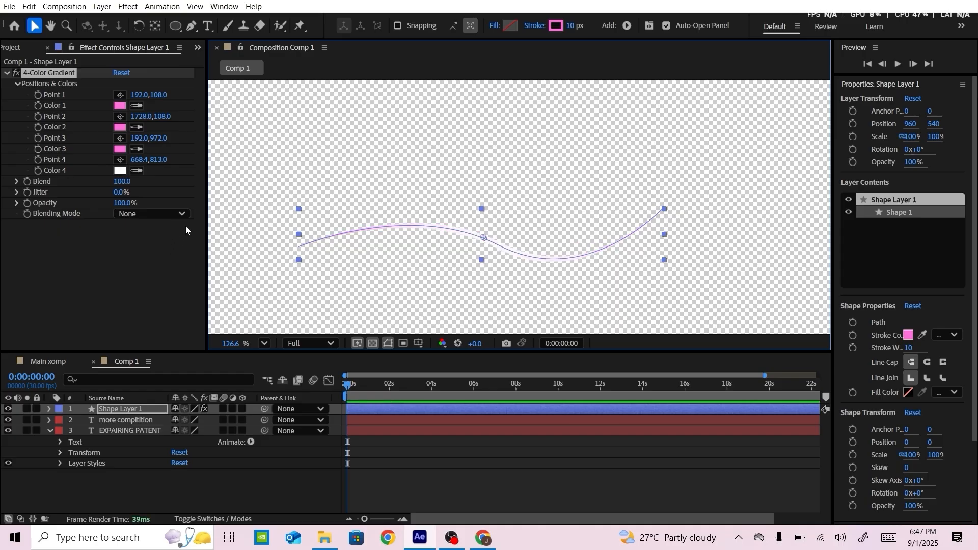
{"action": "left_click", "coordinate": [120, 139]}
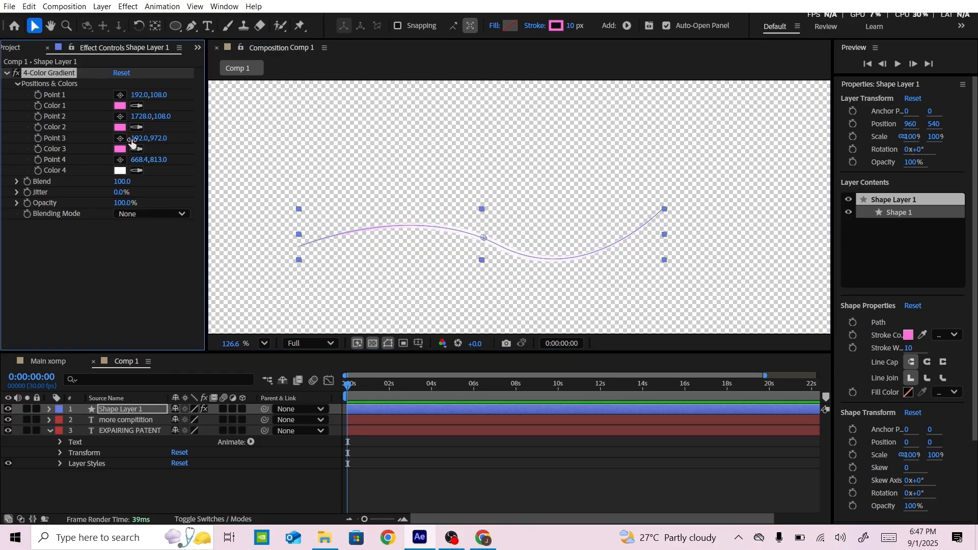
{"action": "left_click", "coordinate": [333, 237]}
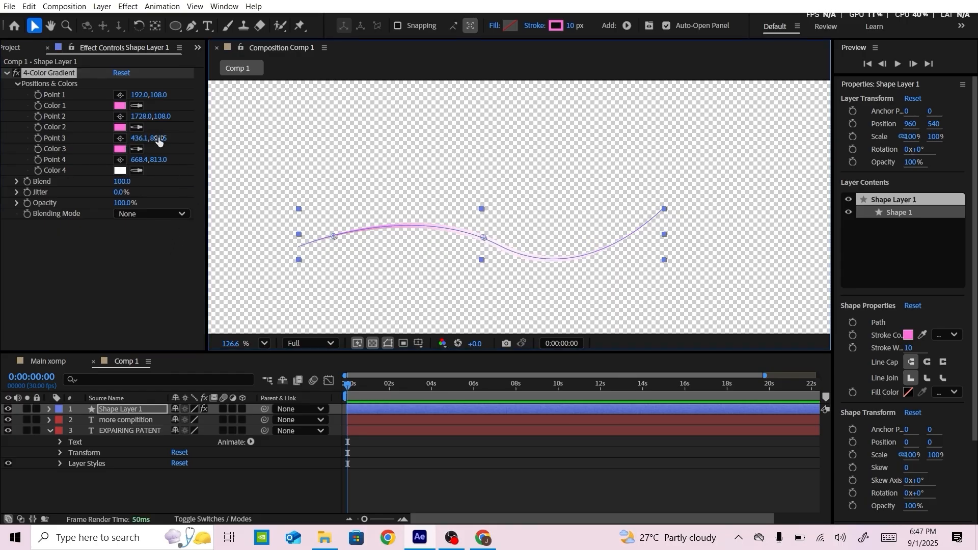
{"action": "left_click", "coordinate": [120, 117]}
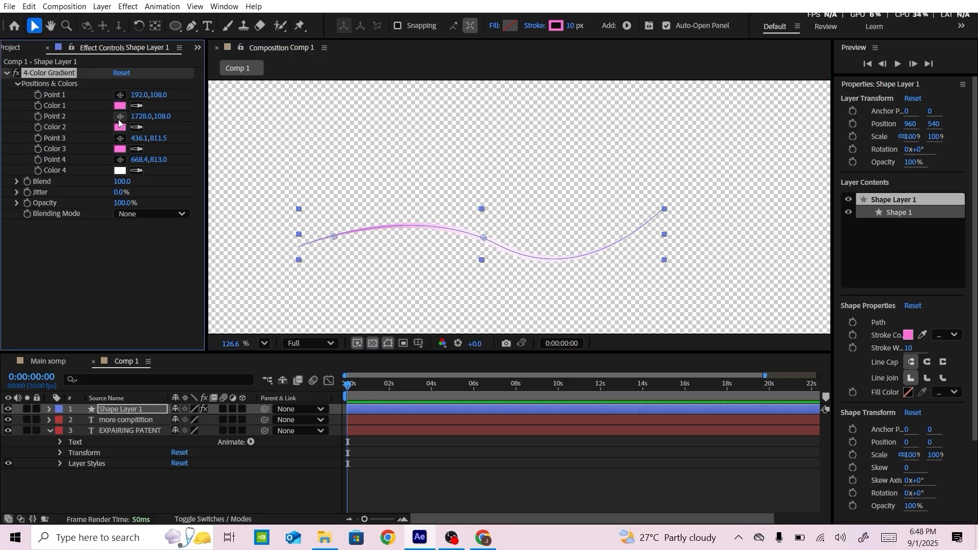
{"action": "left_click", "coordinate": [412, 226]}
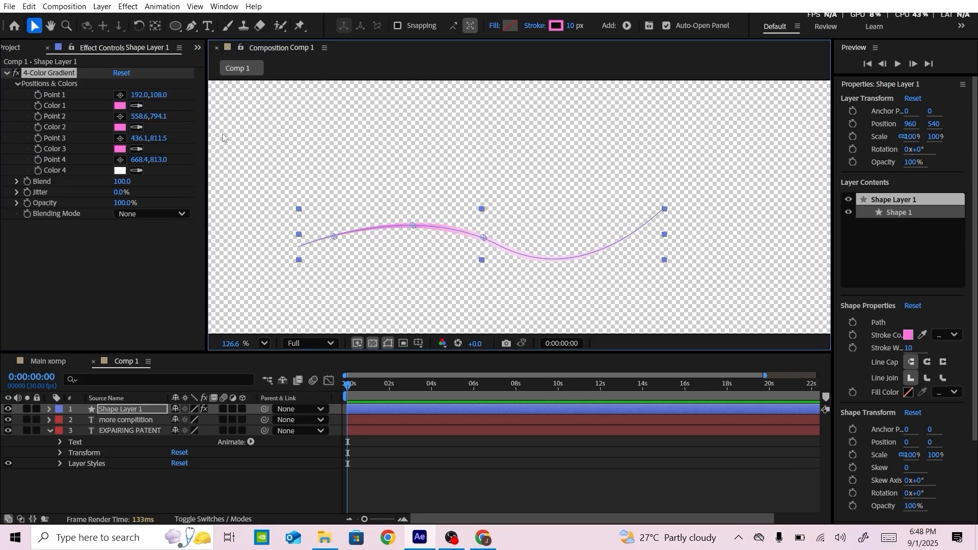
{"action": "left_click", "coordinate": [120, 95]}
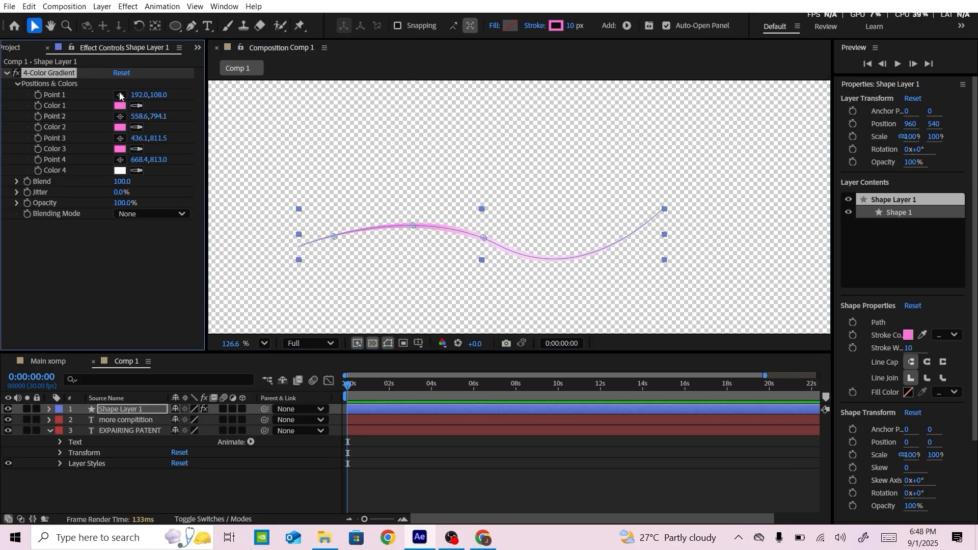
{"action": "left_click", "coordinate": [610, 245]}
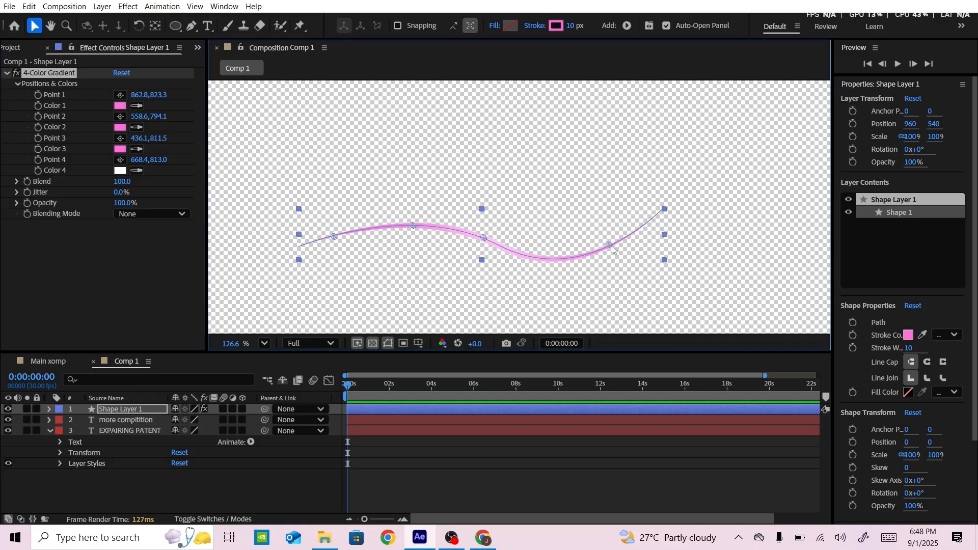
Add Trim Paths to the wavy curve's shape layer and show its trim settings
{"action": "left_click", "coordinate": [206, 476]}
{"action": "left_click", "coordinate": [51, 432]}
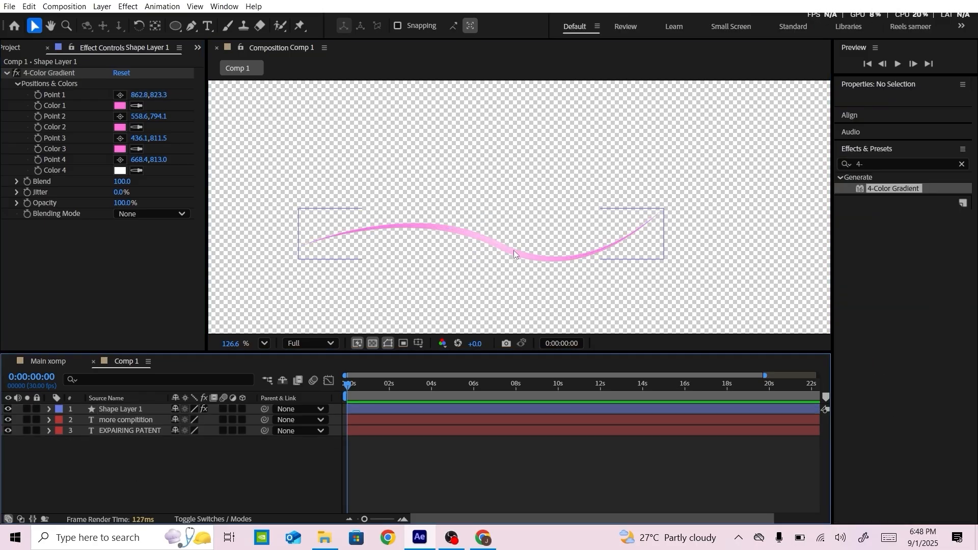
{"action": "left_click", "coordinate": [485, 248]}
{"action": "scroll", "coordinate": [485, 248], "scroll_direction": "down", "scroll_amount": 3}
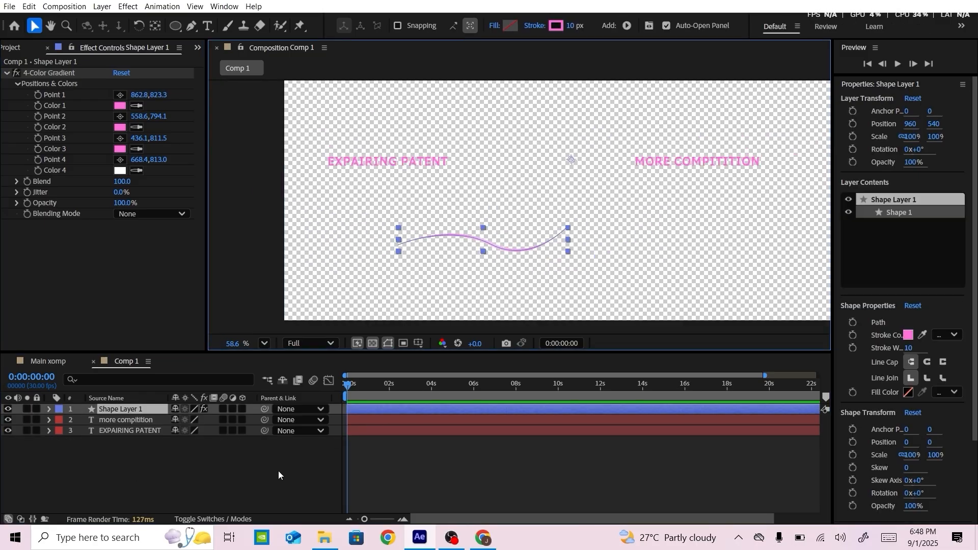
{"action": "left_click", "coordinate": [278, 471]}
{"action": "left_click", "coordinate": [126, 410]}
{"action": "left_click", "coordinate": [37, 409]}
{"action": "left_click", "coordinate": [49, 409]}
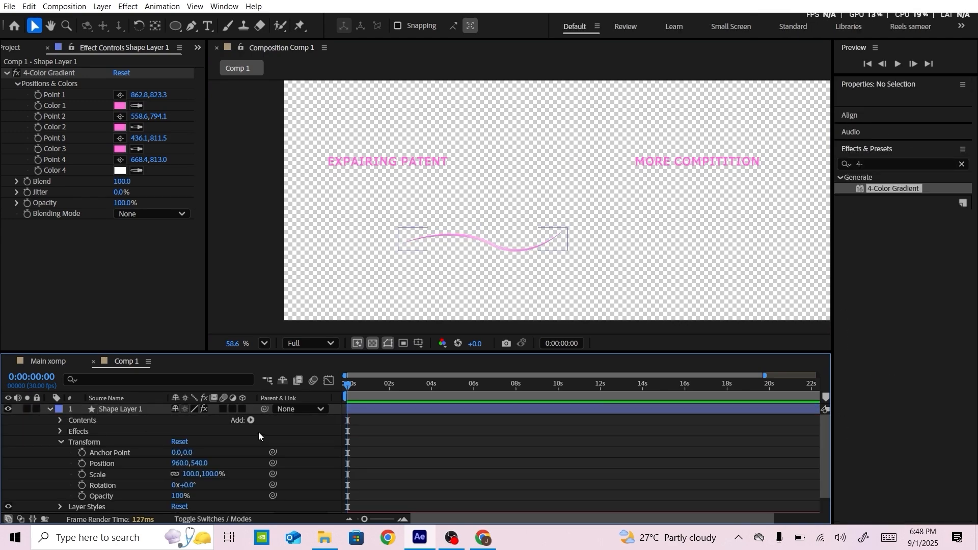
{"action": "left_click", "coordinate": [250, 420]}
{"action": "left_click", "coordinate": [262, 350]}
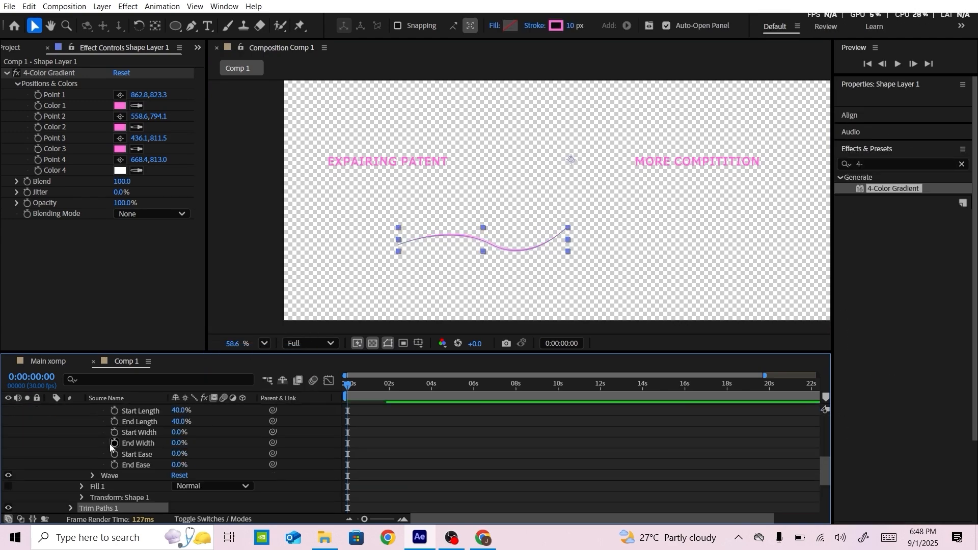
{"action": "left_click", "coordinate": [70, 508]}
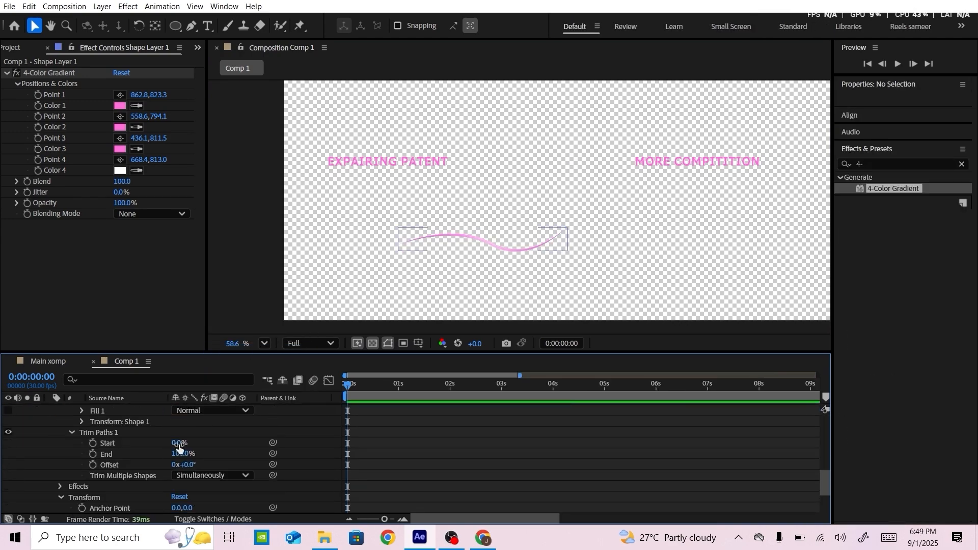
Keyframe the wavy curve's Trim Paths Start from 100% at 0 s to 0% at 1 s
{"action": "left_click", "coordinate": [177, 444]}
{"action": "type", "text": "97"}
{"action": "key", "text": "Return"}
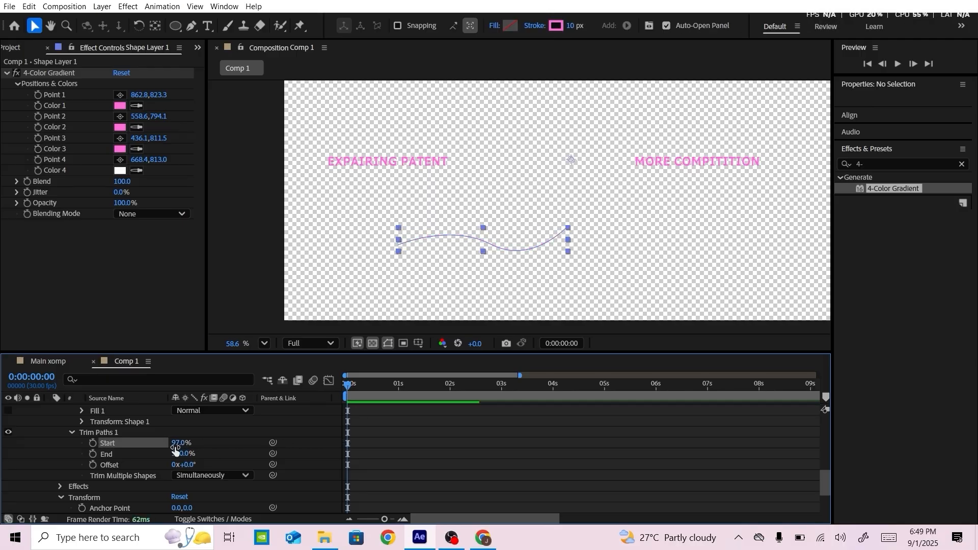
{"action": "left_click", "coordinate": [92, 443]}
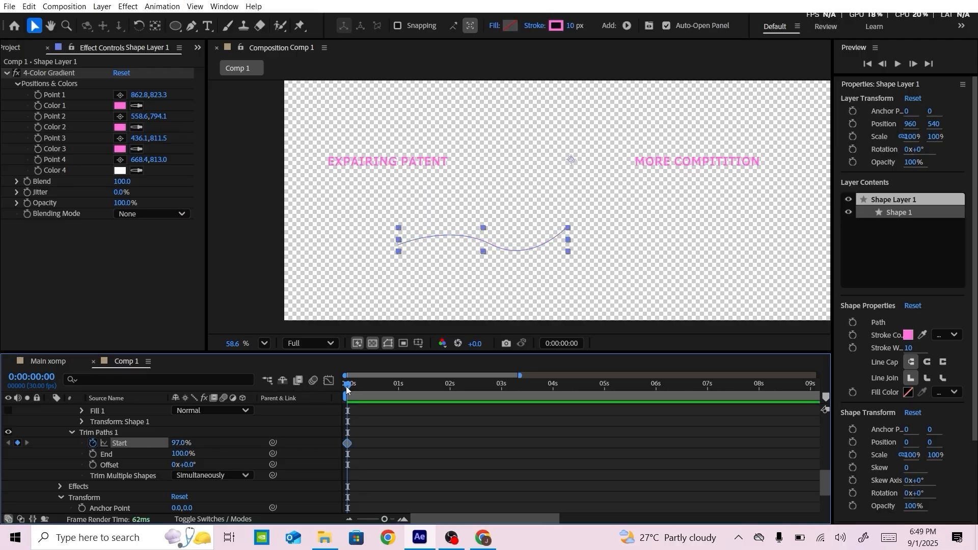
{"action": "left_click_drag", "start_coordinate": [347, 390], "coordinate": [398, 388]}
{"action": "left_click_drag", "start_coordinate": [176, 443], "coordinate": [51, 442]}
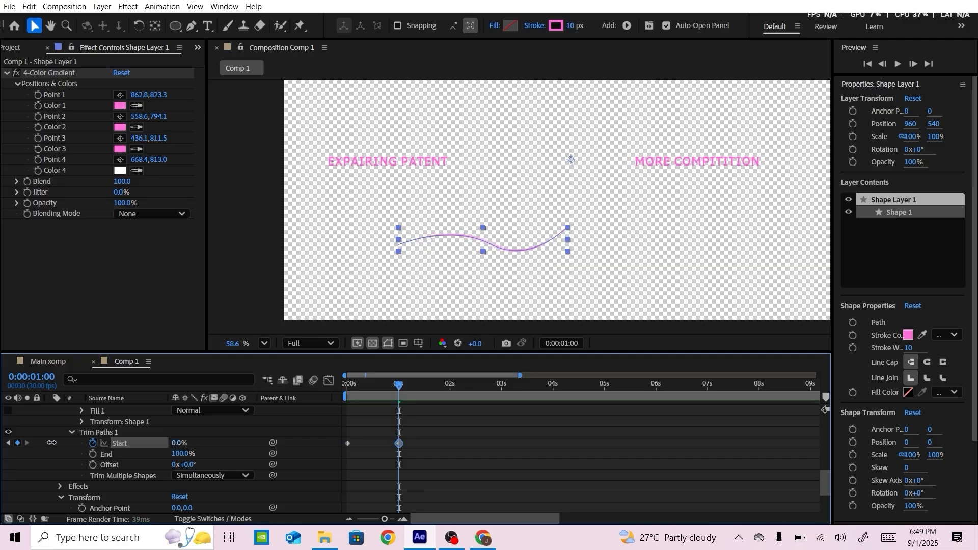
{"action": "left_click", "coordinate": [8, 442]}
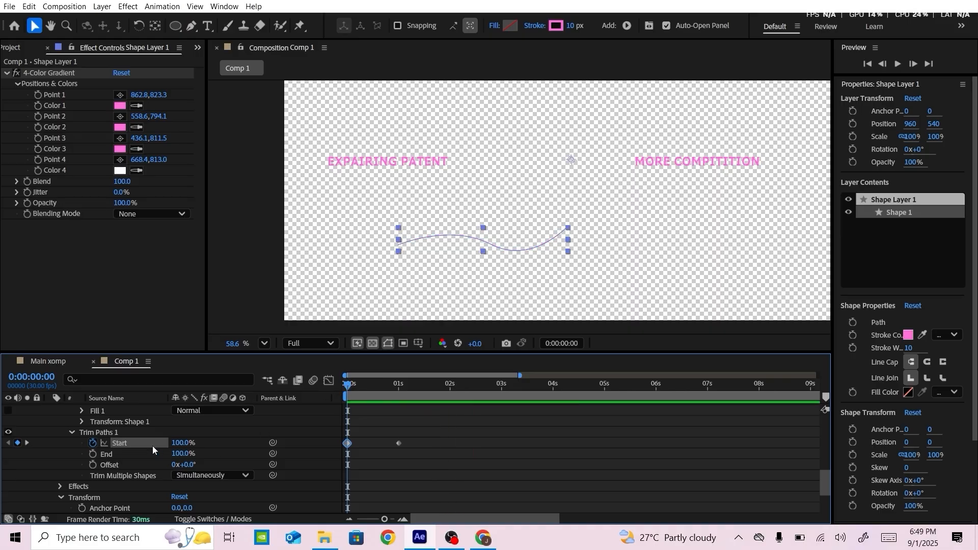
{"action": "scroll", "coordinate": [152, 445], "scroll_direction": "up", "scroll_amount": 5}
{"action": "left_click", "coordinate": [49, 409]}
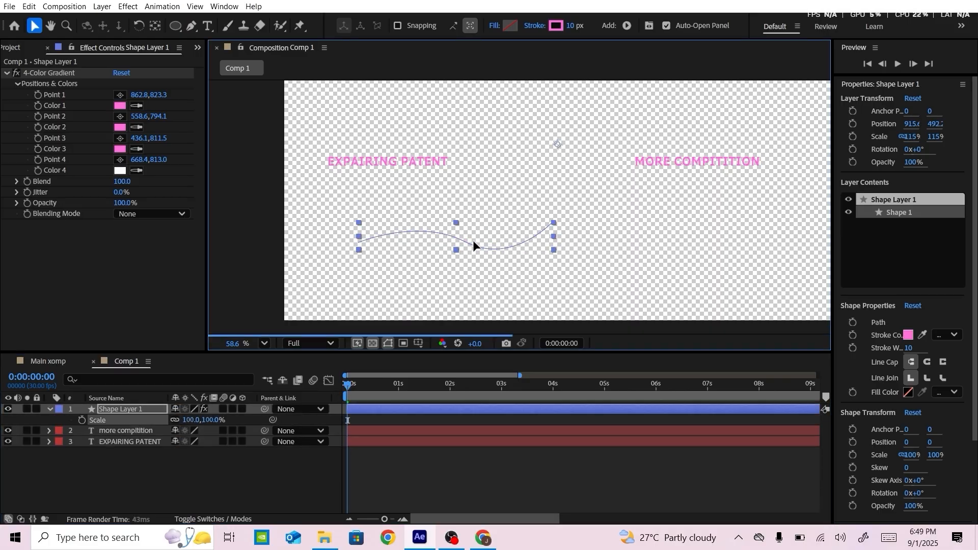
Move the wavy curve up towards the EXPAIRING PATENT text and place its anchor point at the curve's left end
{"action": "left_click_drag", "start_coordinate": [473, 240], "coordinate": [468, 218]}
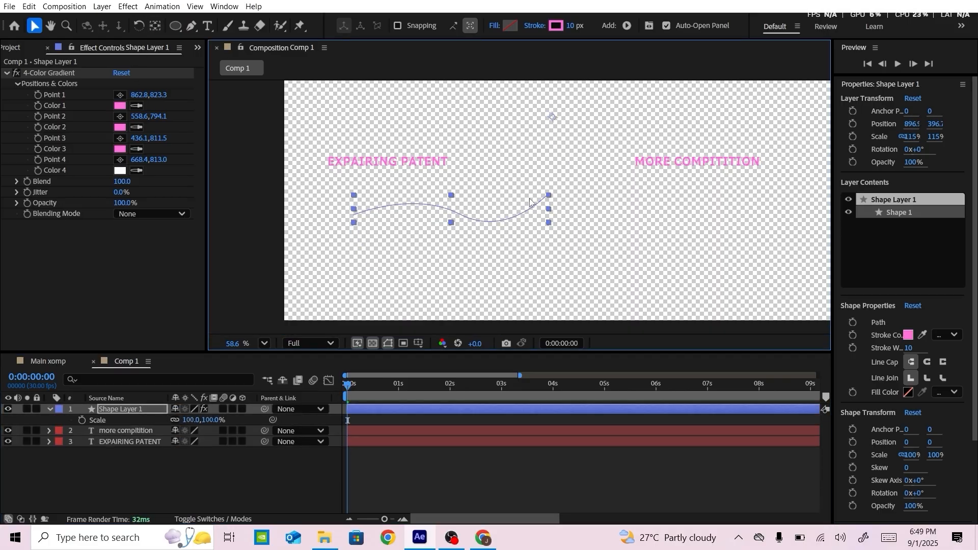
{"action": "left_click", "coordinate": [155, 27]}
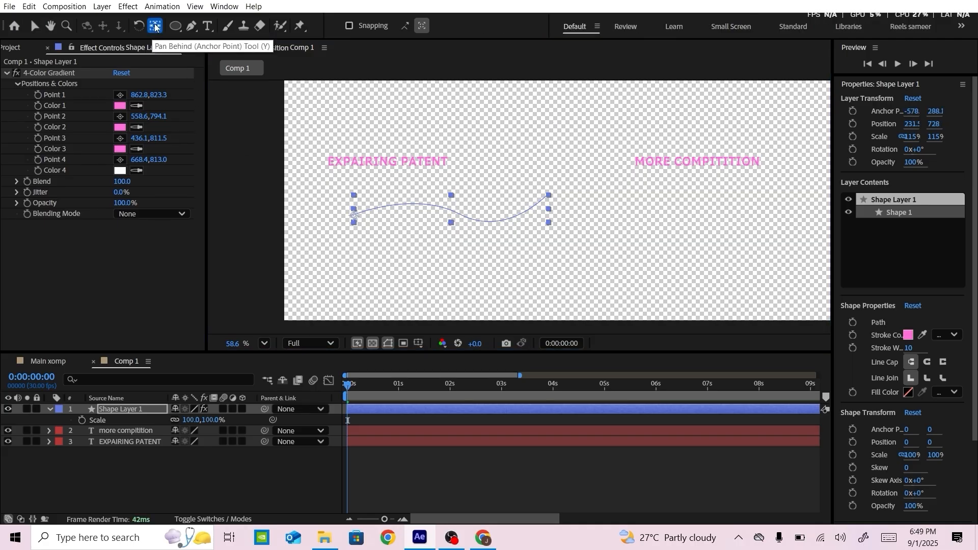
{"action": "left_click", "coordinate": [445, 386]}
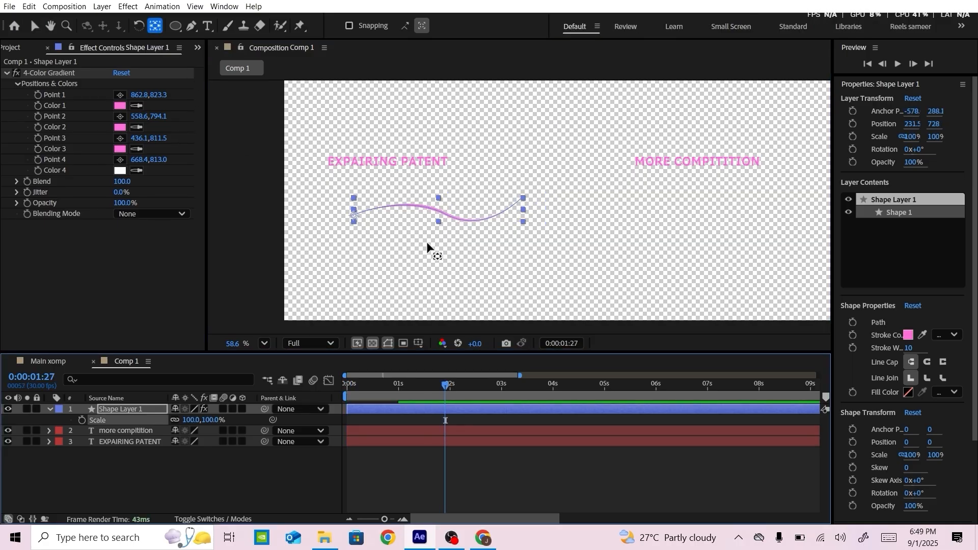
Position the wavy curve just below the EXPAIRING PATENT text and rotate it 9°
{"action": "key", "text": "v"}
{"action": "left_click_drag", "start_coordinate": [438, 215], "coordinate": [437, 184]}
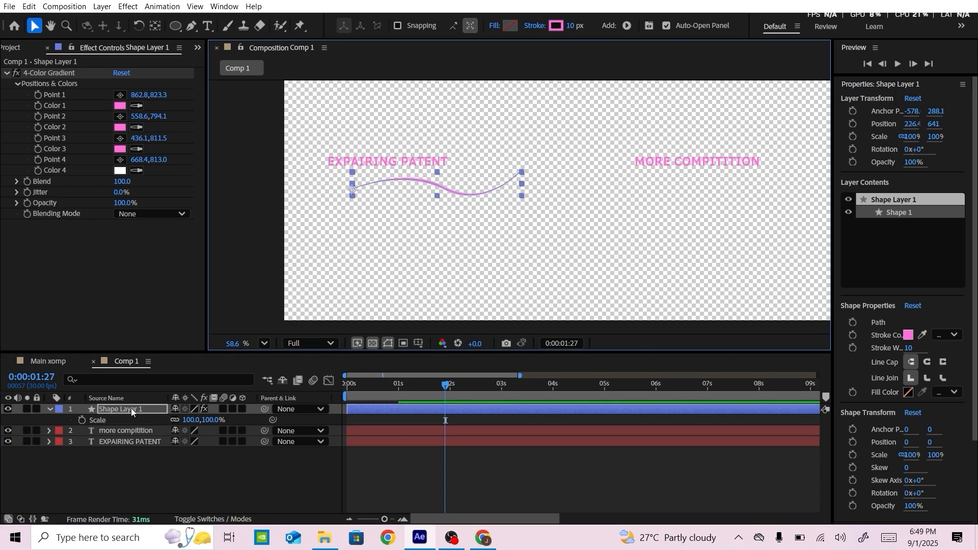
{"action": "key", "text": "r"}
{"action": "left_click_drag", "start_coordinate": [188, 421], "coordinate": [200, 421]}
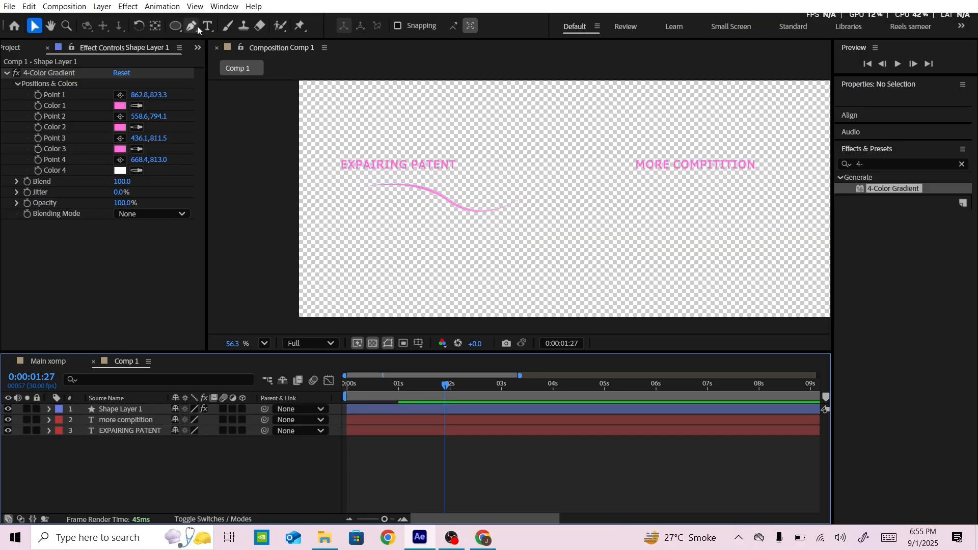
Draw a second S-shaped curve with the Pen tool below MORE COMPITITION, running down to the left, with a 10 px pink stroke
{"action": "left_click", "coordinate": [197, 27]}
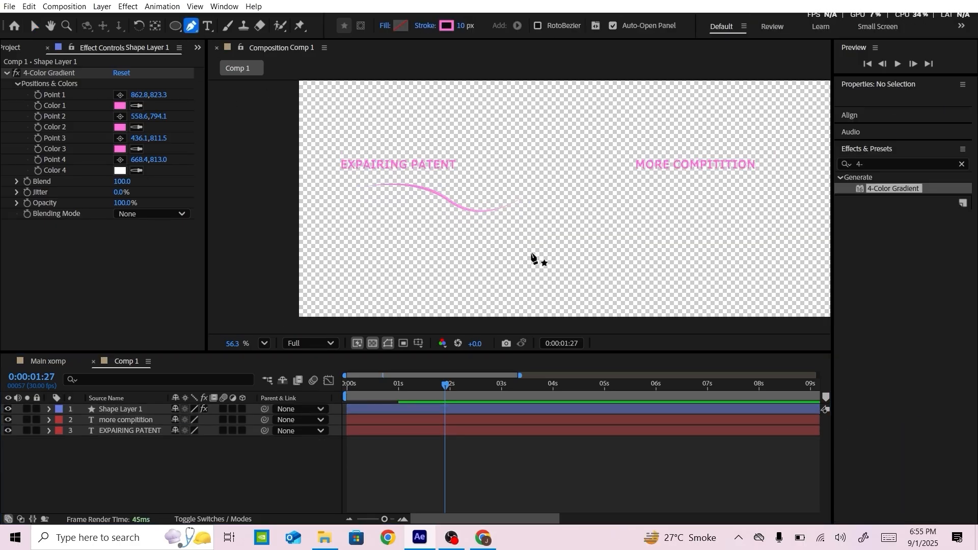
{"action": "left_click", "coordinate": [718, 180]}
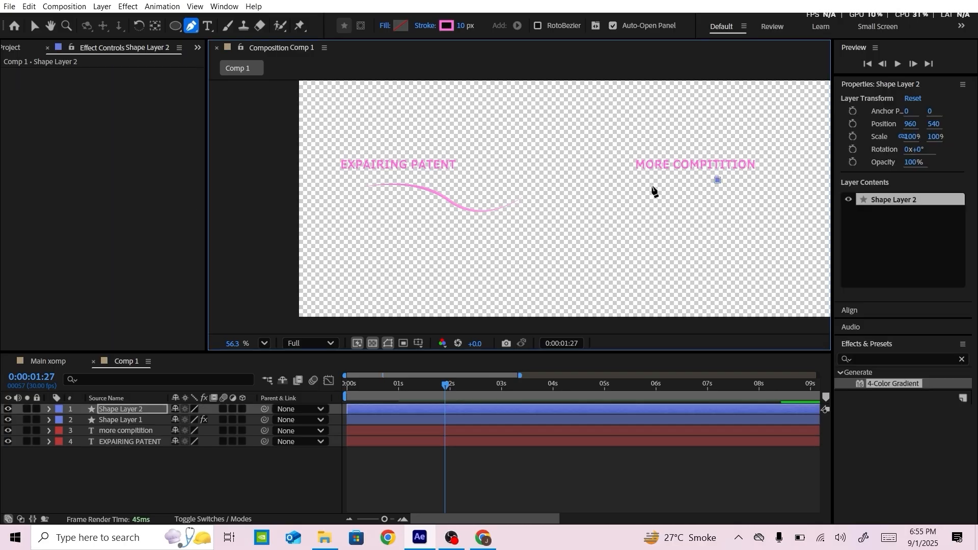
{"action": "left_click_drag", "start_coordinate": [644, 197], "coordinate": [607, 231]}
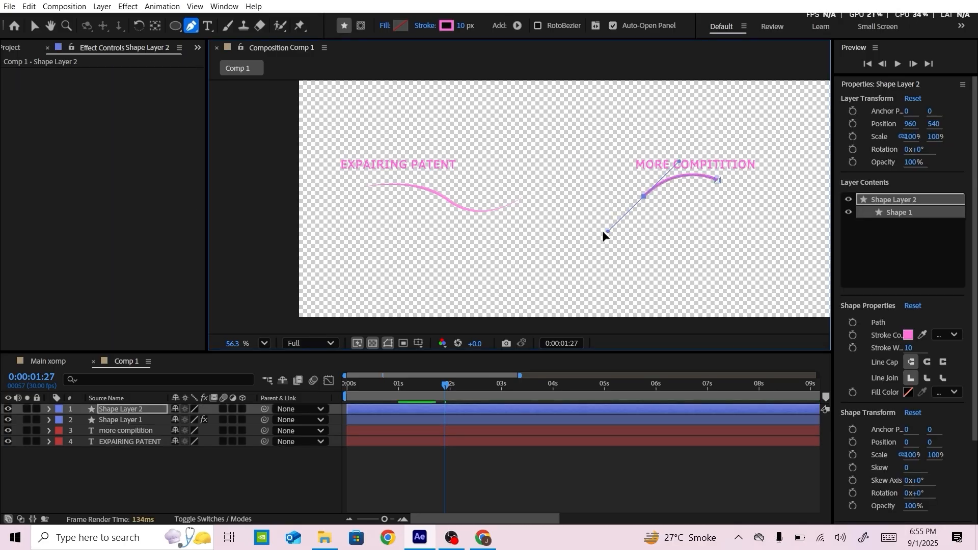
{"action": "left_click", "coordinate": [552, 212]}
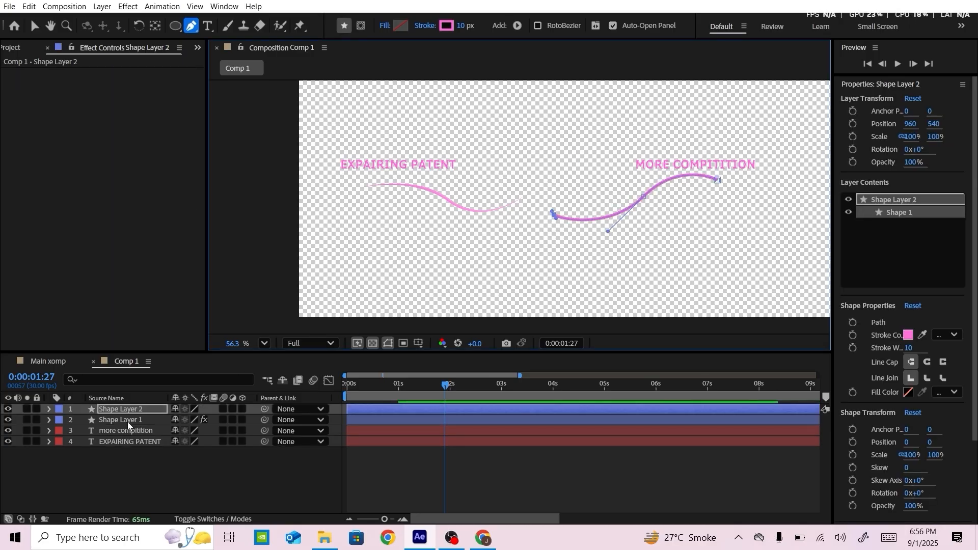
Taper the second curve's stroke with Start Length and End Length both at 40%
{"action": "left_click", "coordinate": [71, 410]}
{"action": "left_click", "coordinate": [50, 410]}
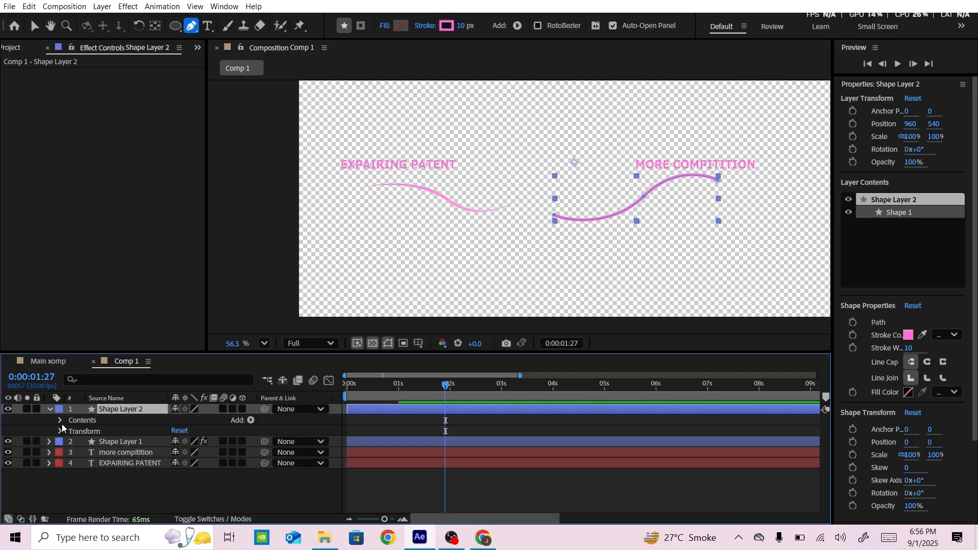
{"action": "left_click", "coordinate": [63, 421]}
{"action": "left_click", "coordinate": [71, 432]}
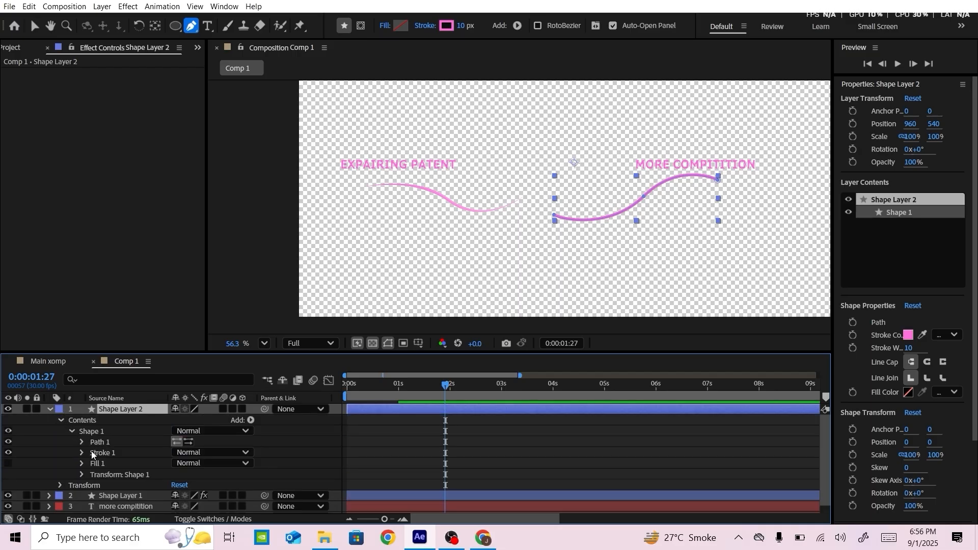
{"action": "left_click", "coordinate": [82, 453]}
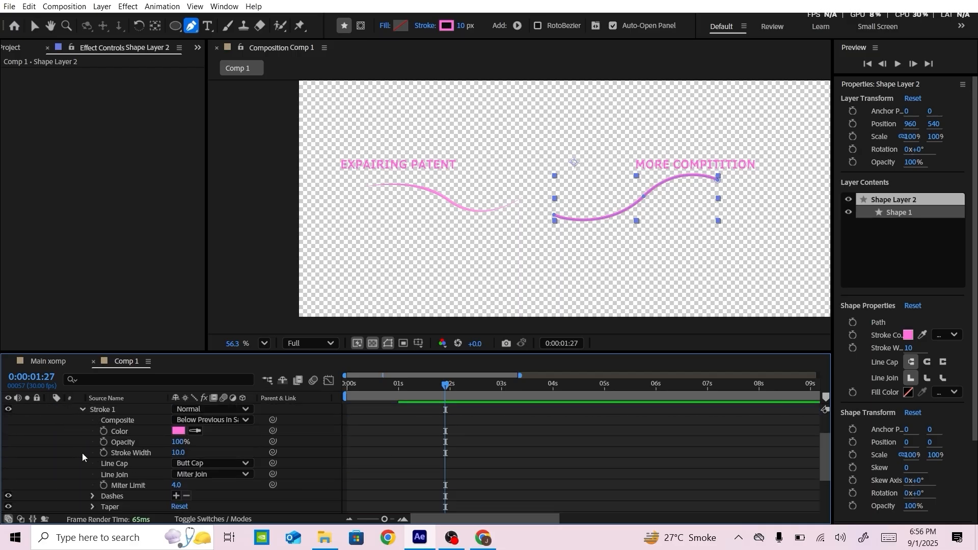
{"action": "scroll", "coordinate": [179, 479], "scroll_direction": "down", "scroll_amount": 5}
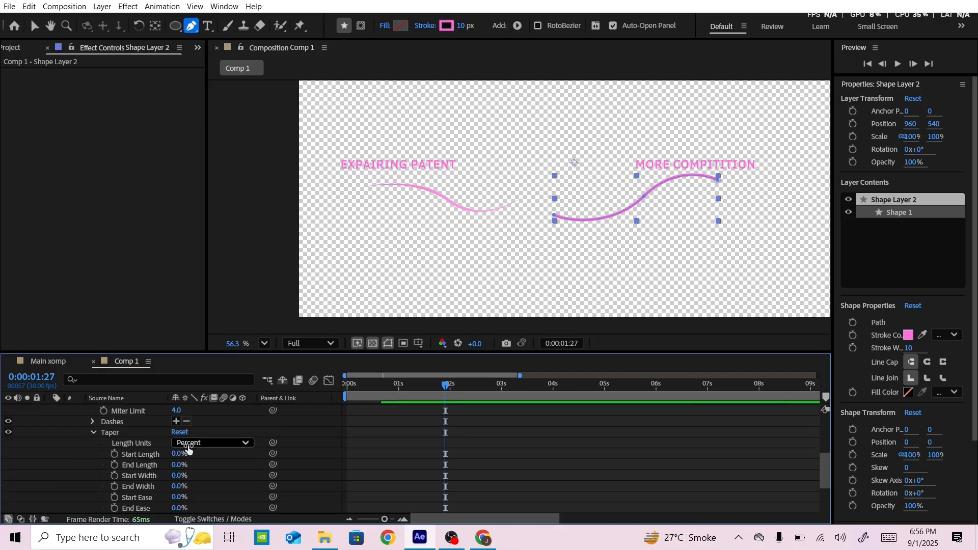
{"action": "left_click", "coordinate": [94, 432]}
{"action": "left_click", "coordinate": [179, 453]}
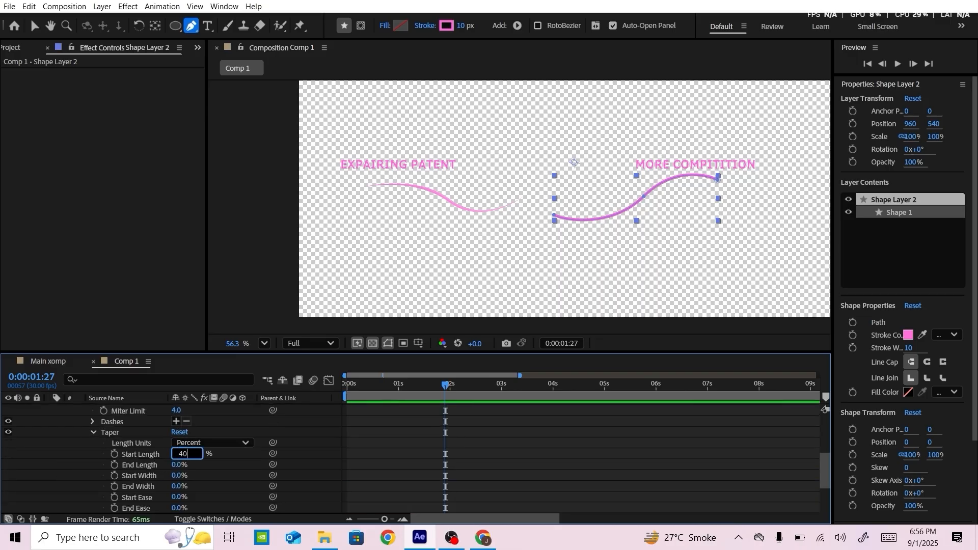
{"action": "left_click", "coordinate": [182, 465]}
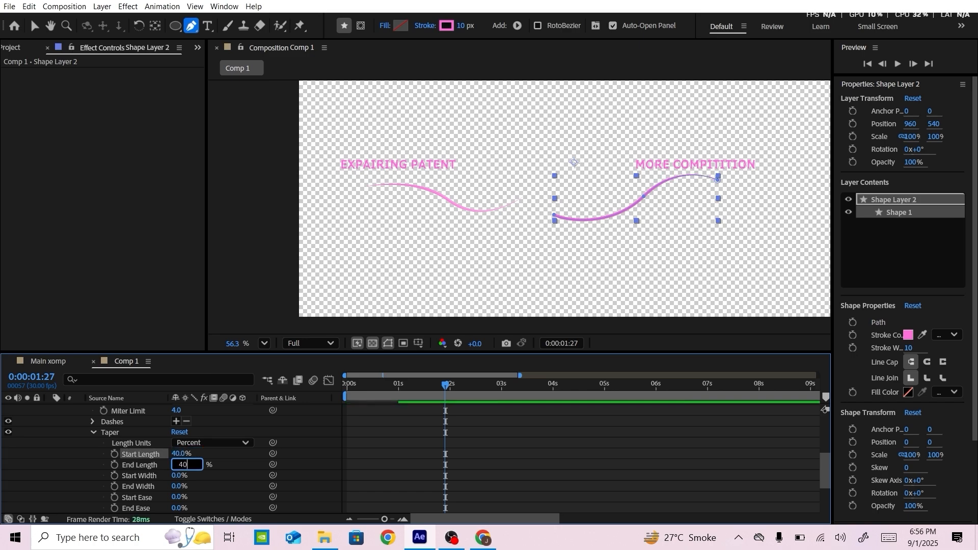
{"action": "type", "text": "40"}
{"action": "key", "text": "Return"}
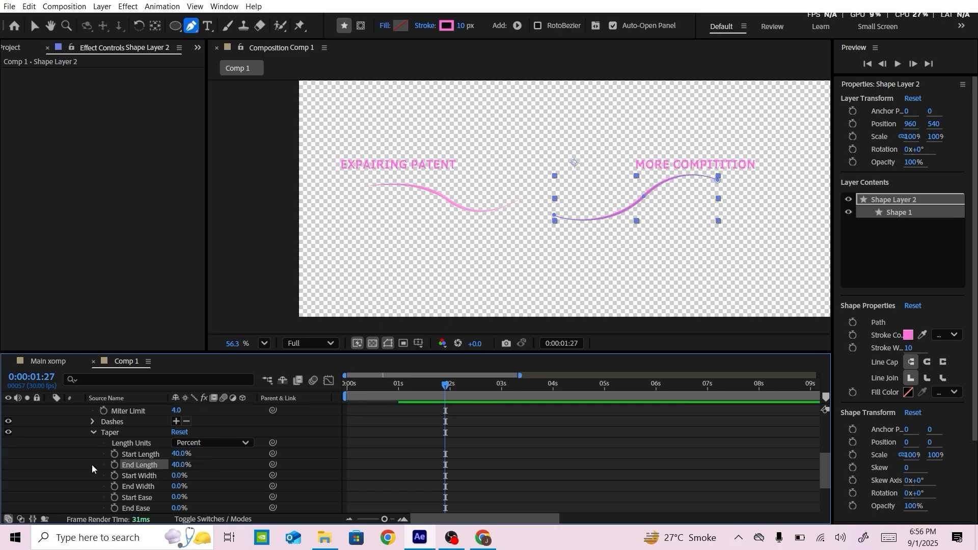
{"action": "scroll", "coordinate": [91, 464], "scroll_direction": "up", "scroll_amount": 5}
{"action": "left_click", "coordinate": [49, 409]}
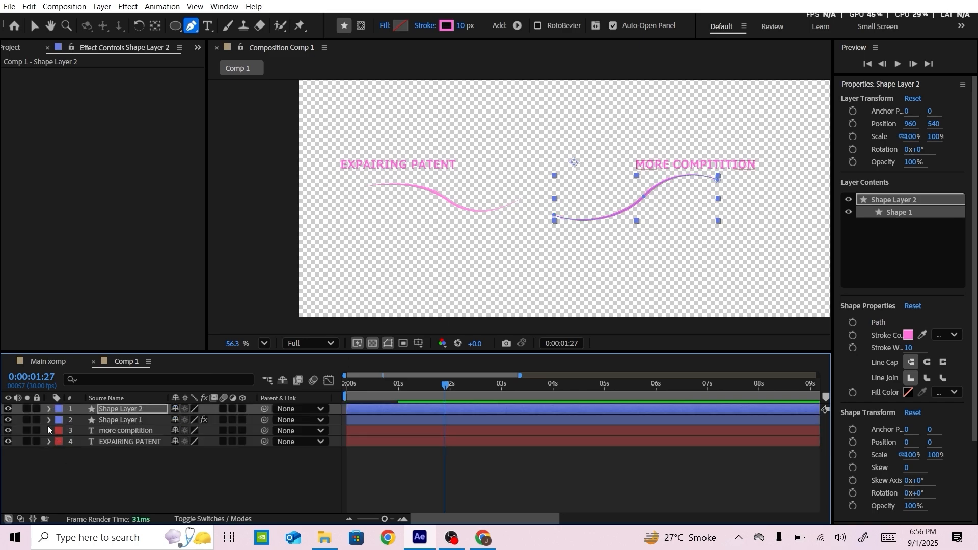
Copy the EXPAIRING PATENT text's layer styles onto the second curve and move the curve to 1015, 536.4
{"action": "left_click", "coordinate": [49, 442]}
{"action": "left_click", "coordinate": [83, 474]}
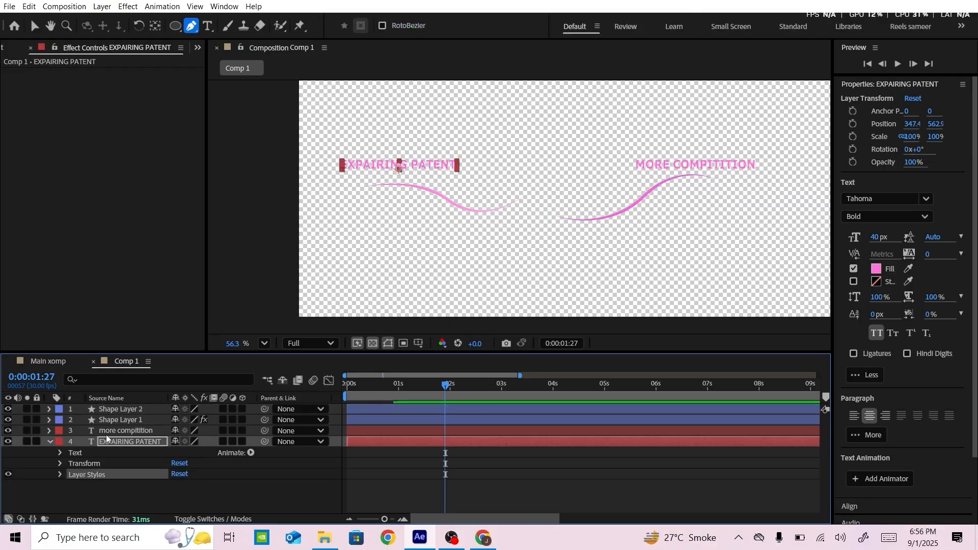
{"action": "left_click", "coordinate": [124, 411]}
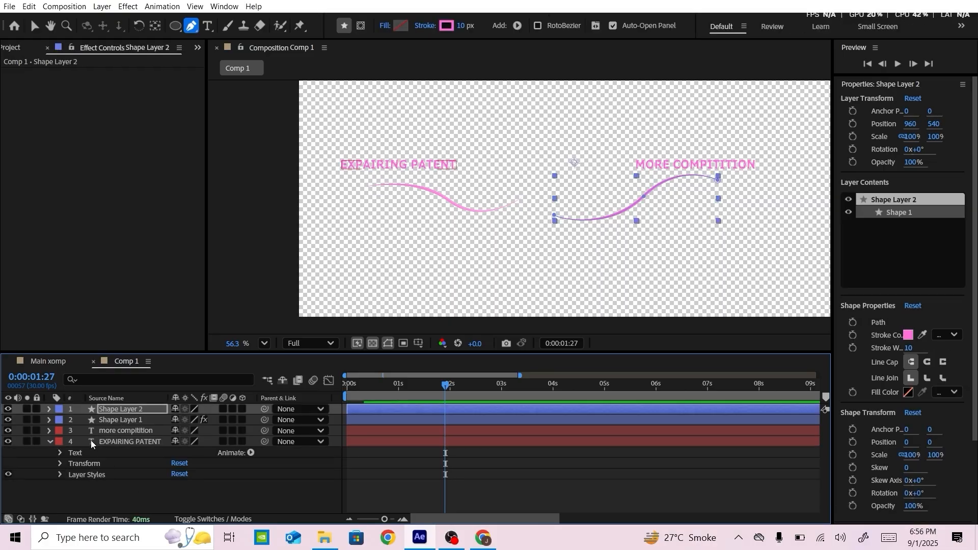
{"action": "left_click", "coordinate": [49, 441]}
{"action": "key", "text": "v"}
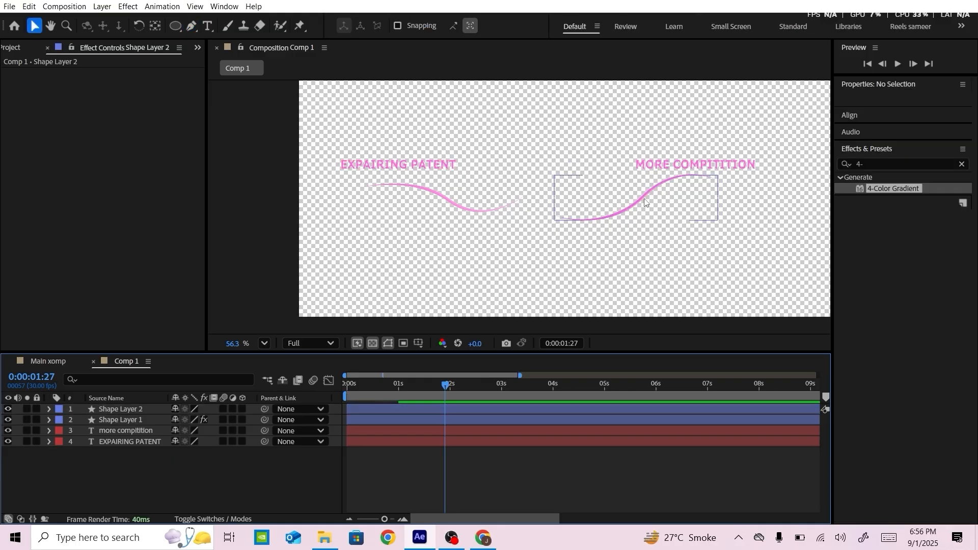
{"action": "left_click_drag", "start_coordinate": [644, 202], "coordinate": [660, 198]}
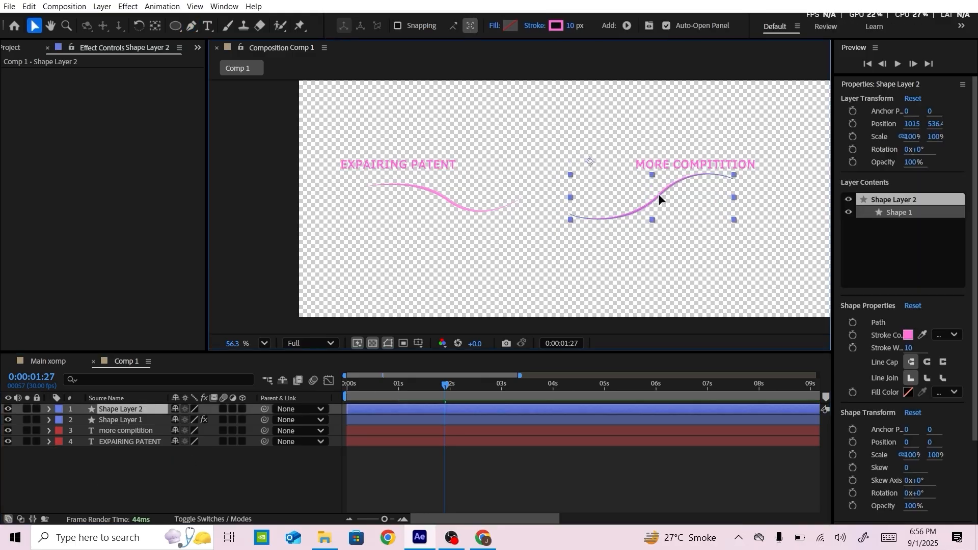
Copy the first curve's 4-Color Gradient effect onto the second curve's layer
{"action": "left_click", "coordinate": [123, 419]}
{"action": "left_click", "coordinate": [53, 74]}
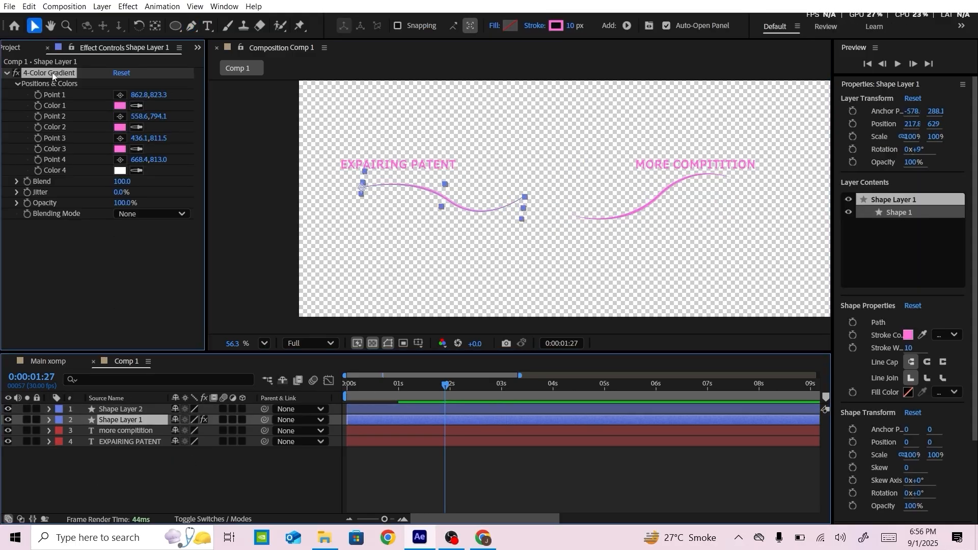
{"action": "key", "text": "ctrl+c"}
{"action": "left_click", "coordinate": [138, 408]}
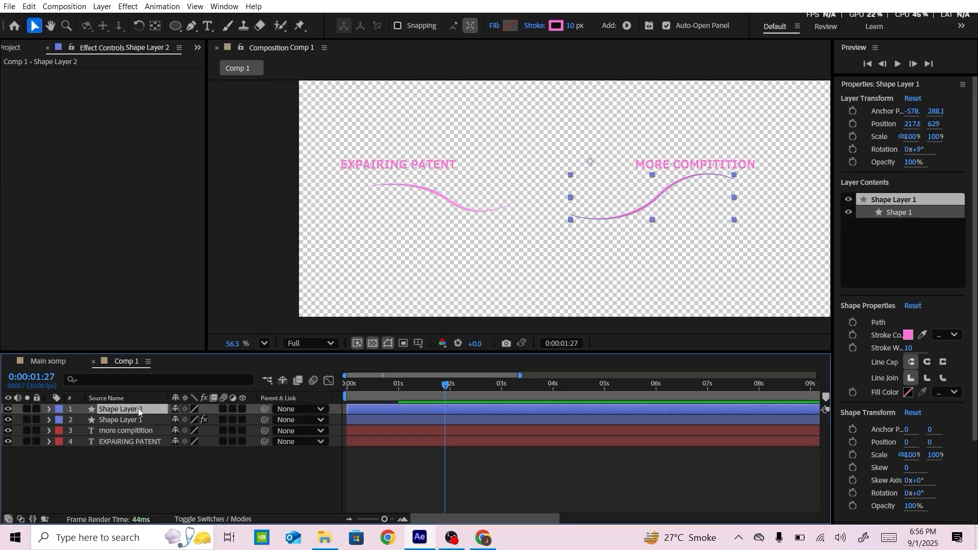
{"action": "key", "text": "ctrl+v"}
{"action": "left_click", "coordinate": [143, 482]}
Move the second curve to 1006, 554.7 beneath MORE COMPITITION and scale its layer to 85%
{"action": "left_click_drag", "start_coordinate": [732, 175], "coordinate": [496, 213]}
{"action": "scroll", "coordinate": [590, 208], "scroll_direction": "down", "scroll_amount": 2}
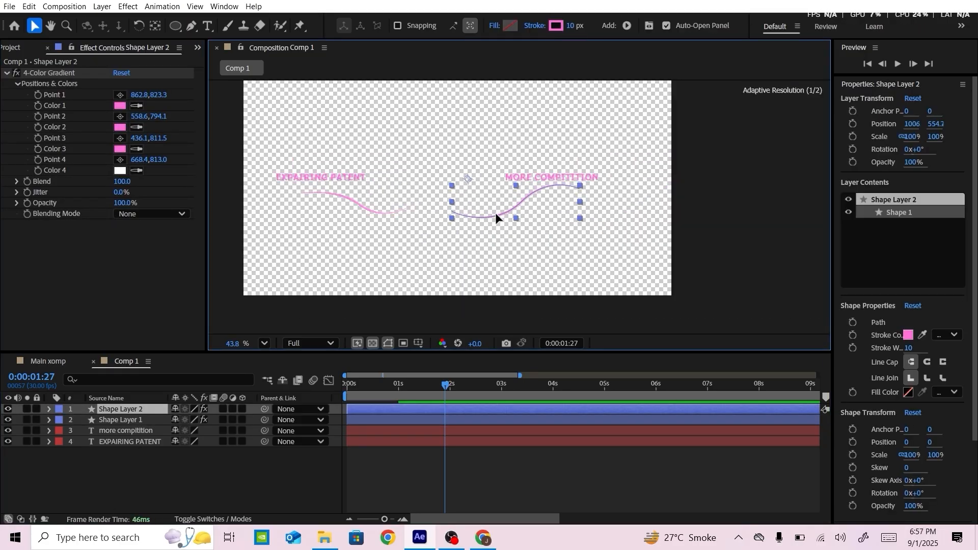
{"action": "left_click", "coordinate": [129, 412]}
{"action": "key", "text": "s"}
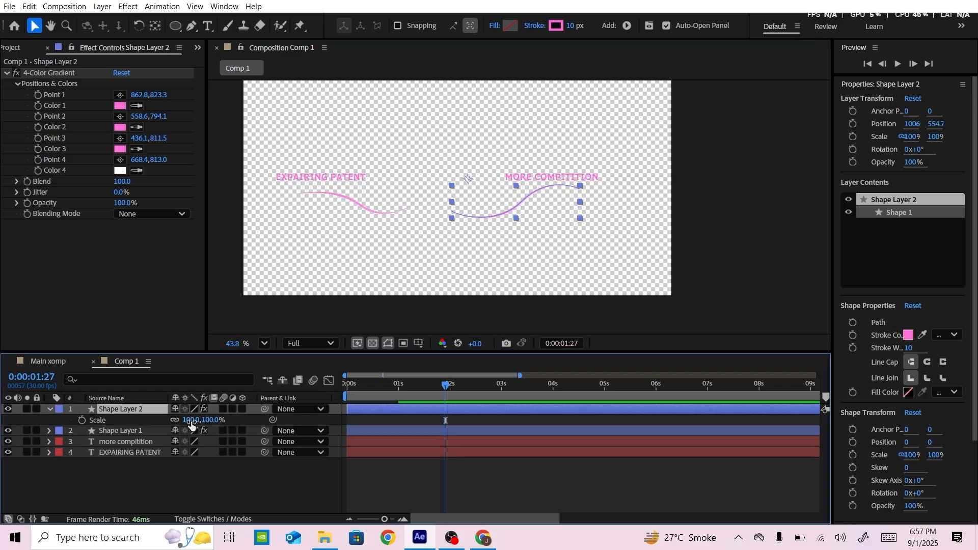
{"action": "mouse_move", "coordinate": [189, 420]}
{"action": "left_mouse_down"}
{"action": "mouse_move", "coordinate": [445, 420]}
{"action": "mouse_move", "coordinate": [177, 420]}
{"action": "left_mouse_up"}
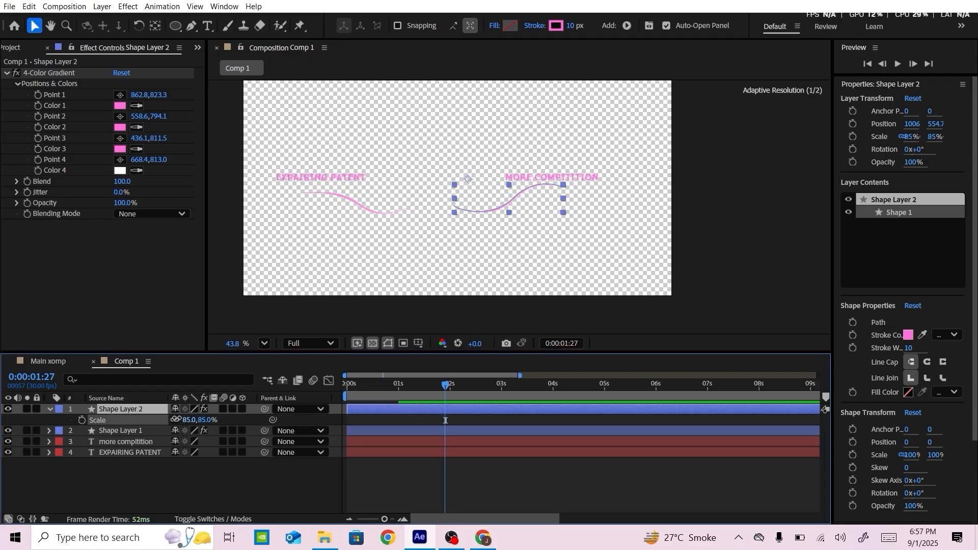
{"action": "left_click", "coordinate": [179, 508]}
Copy the first curve's animated Start keyframes onto the second curve at 0 seconds and preview the animation
{"action": "key", "text": "Home"}
{"action": "left_click", "coordinate": [371, 430]}
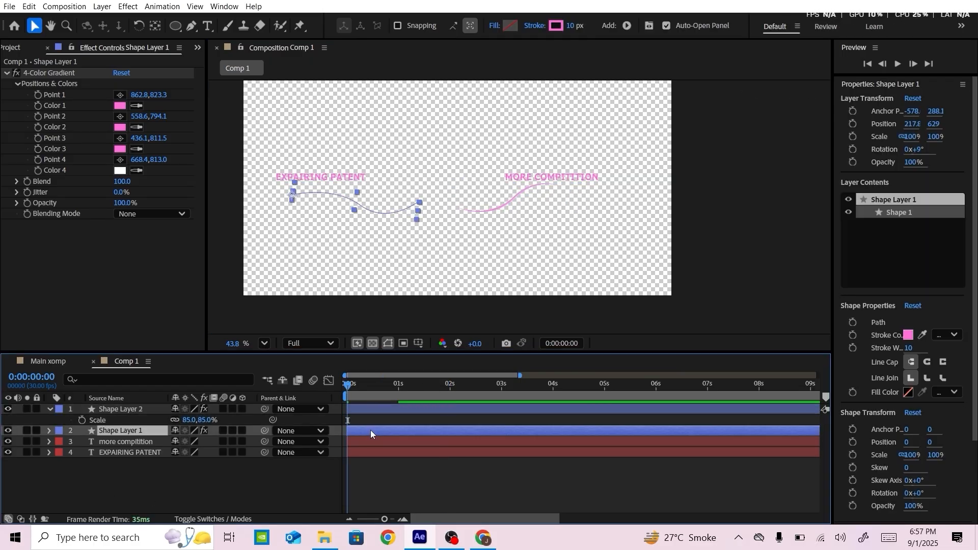
{"action": "key", "text": "u"}
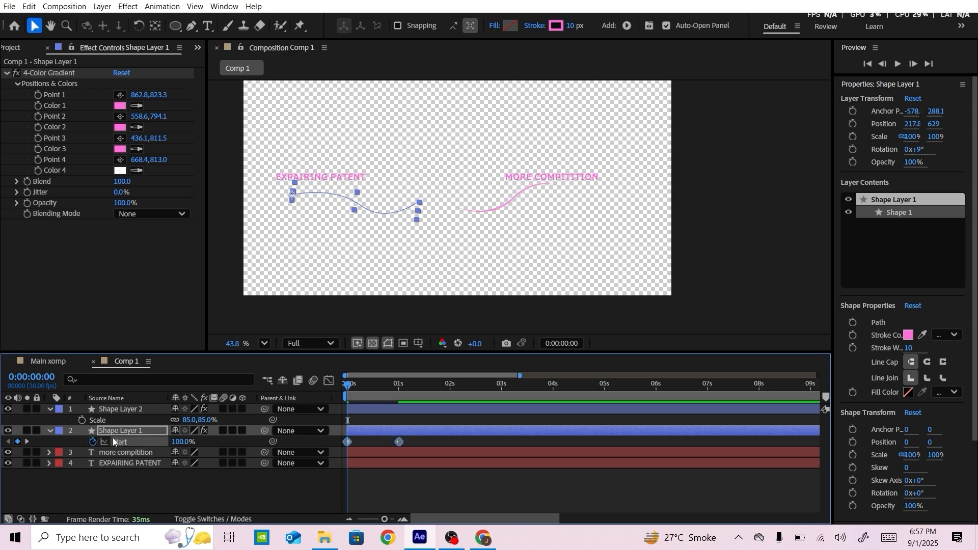
{"action": "left_click", "coordinate": [118, 411]}
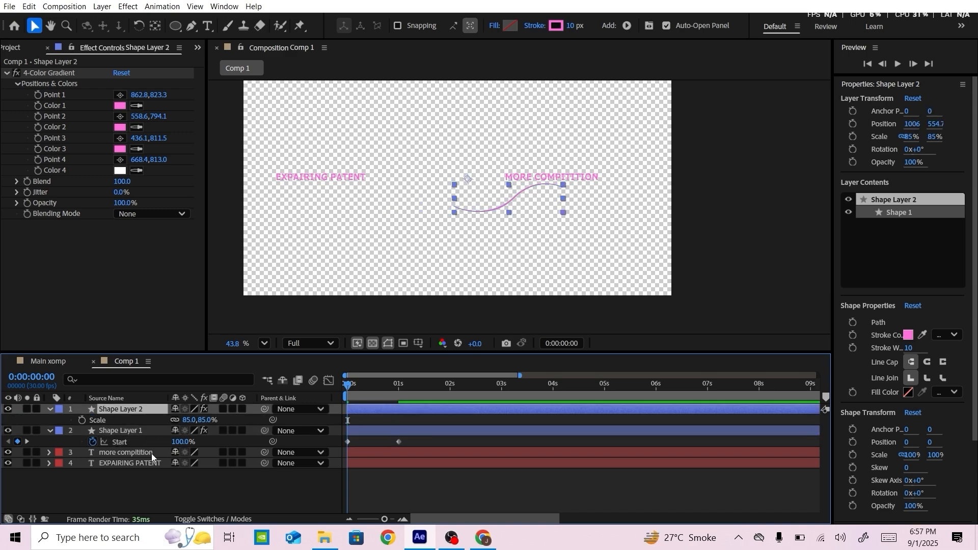
{"action": "key", "text": "u"}
{"action": "key", "text": "space"}
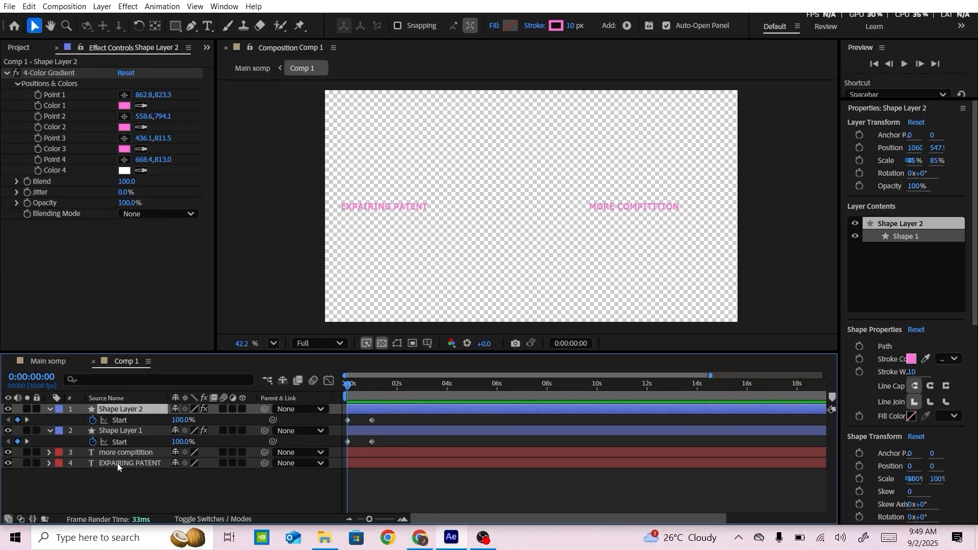
Apply the Fade Up Characters text preset to the EXPAIRING PATENT layer at 0 seconds and preview it
{"action": "left_click", "coordinate": [131, 463]}
{"action": "scroll", "coordinate": [913, 393], "scroll_direction": "down", "scroll_amount": 10}
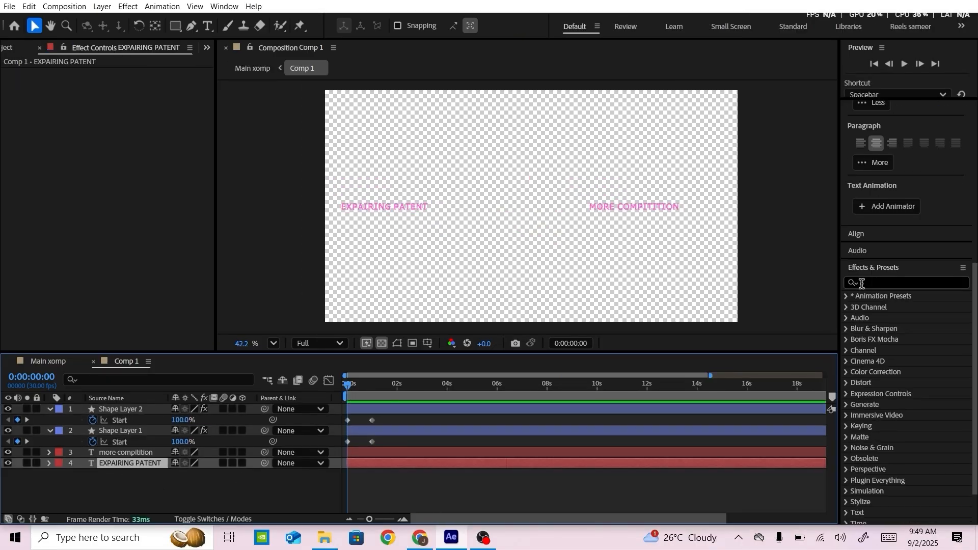
{"action": "left_click", "coordinate": [847, 254]}
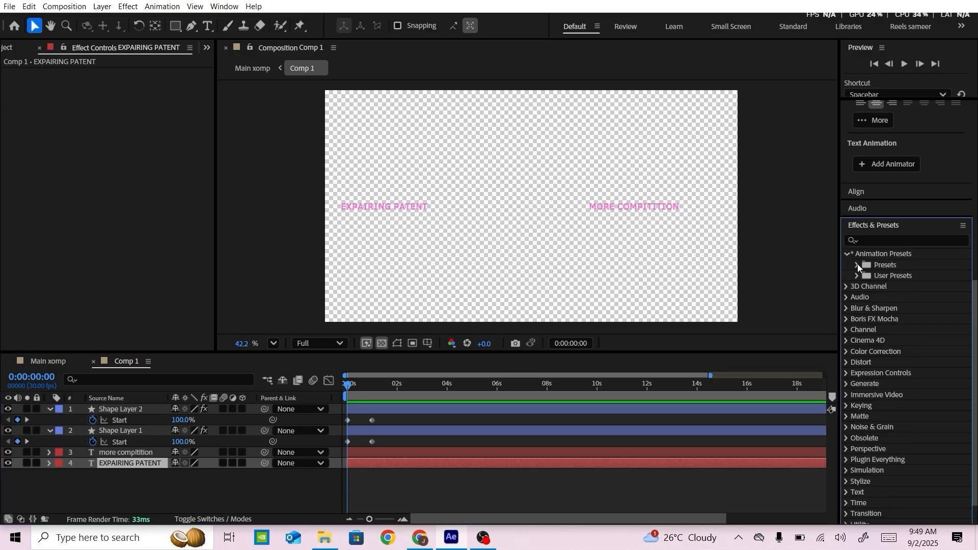
{"action": "left_click", "coordinate": [858, 264]}
{"action": "scroll", "coordinate": [892, 401], "scroll_direction": "down", "scroll_amount": 1}
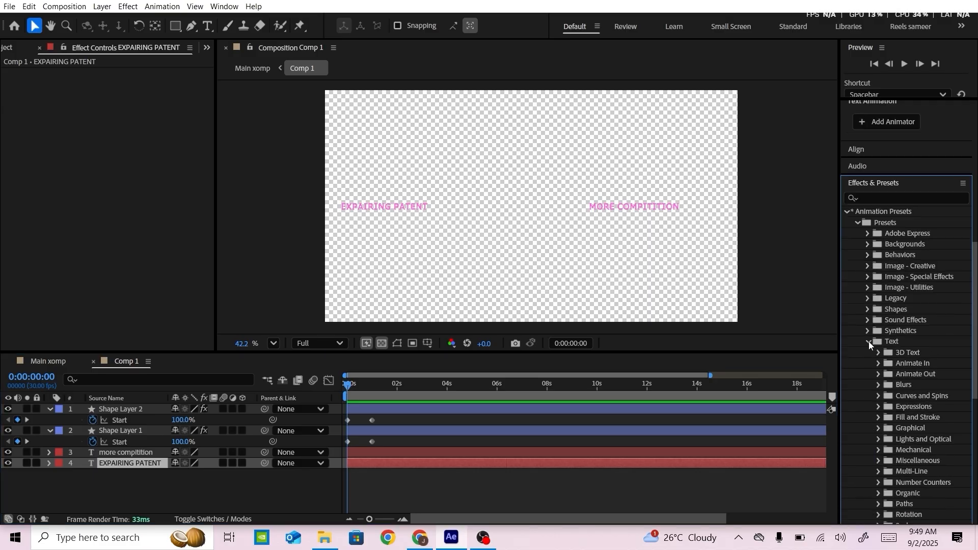
{"action": "left_click", "coordinate": [878, 364]}
{"action": "scroll", "coordinate": [873, 387], "scroll_direction": "down", "scroll_amount": 3}
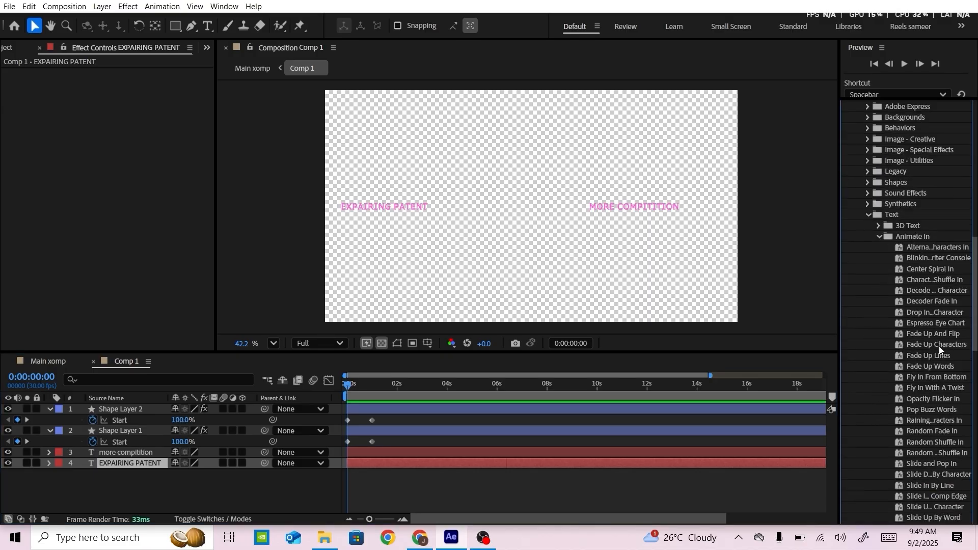
{"action": "left_click_drag", "start_coordinate": [940, 346], "coordinate": [143, 463]}
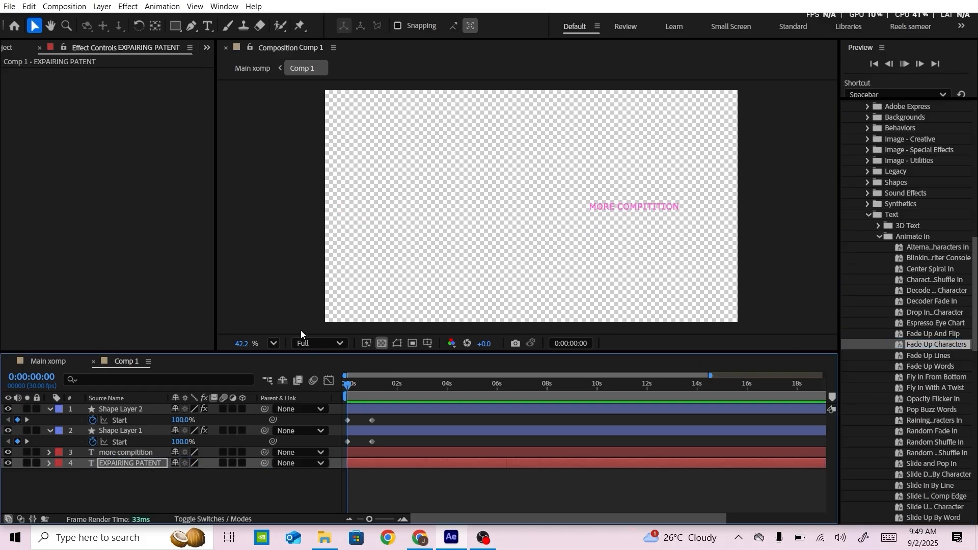
{"action": "key", "text": "space"}
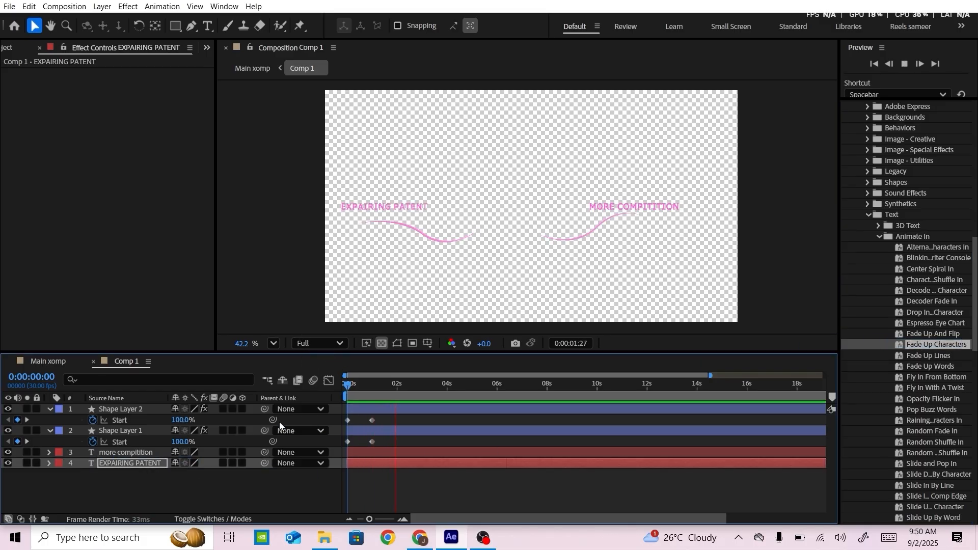
Apply the Fade Up Characters preset to the MORE COMPITITION text layer and preview both texts
{"action": "left_click", "coordinate": [147, 453]}
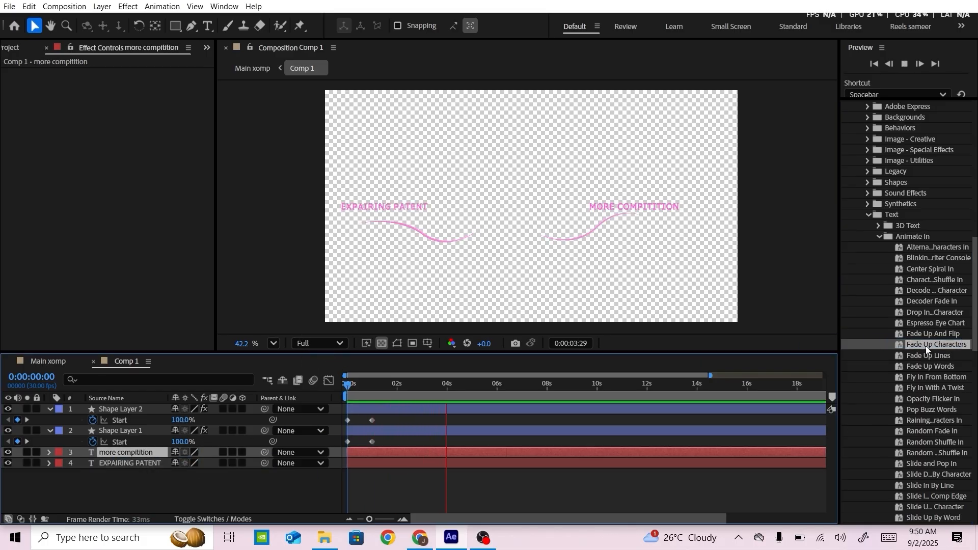
{"action": "left_click_drag", "start_coordinate": [926, 349], "coordinate": [136, 458]}
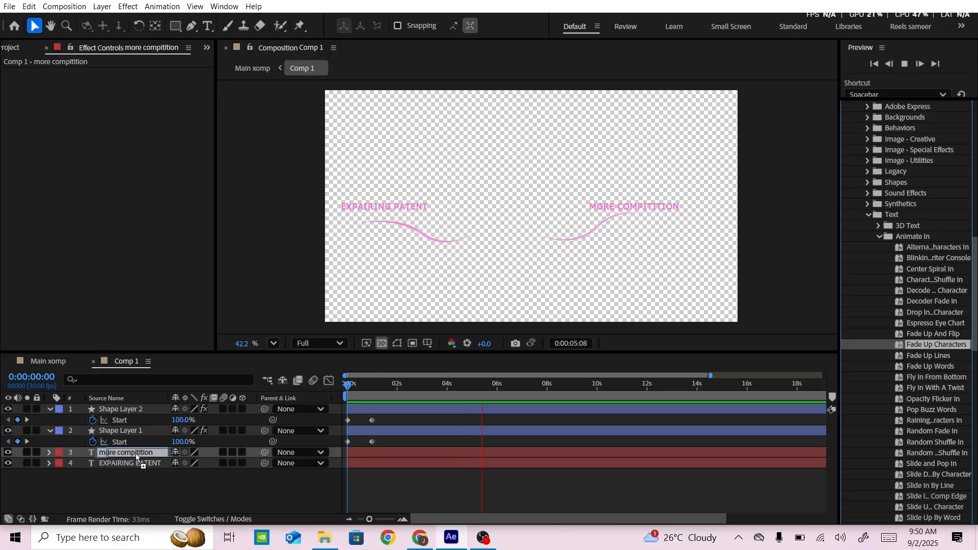
{"action": "left_click", "coordinate": [345, 385]}
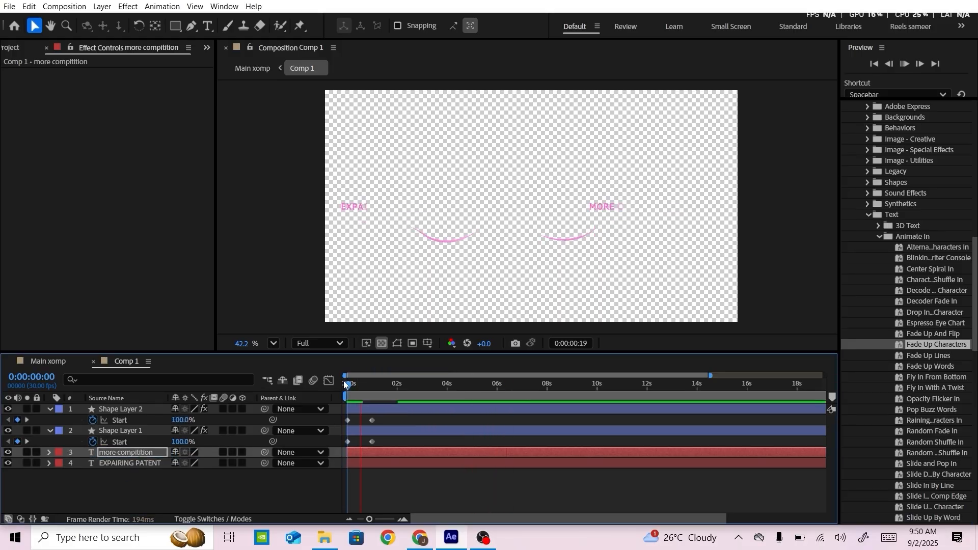
{"action": "key", "text": "space"}
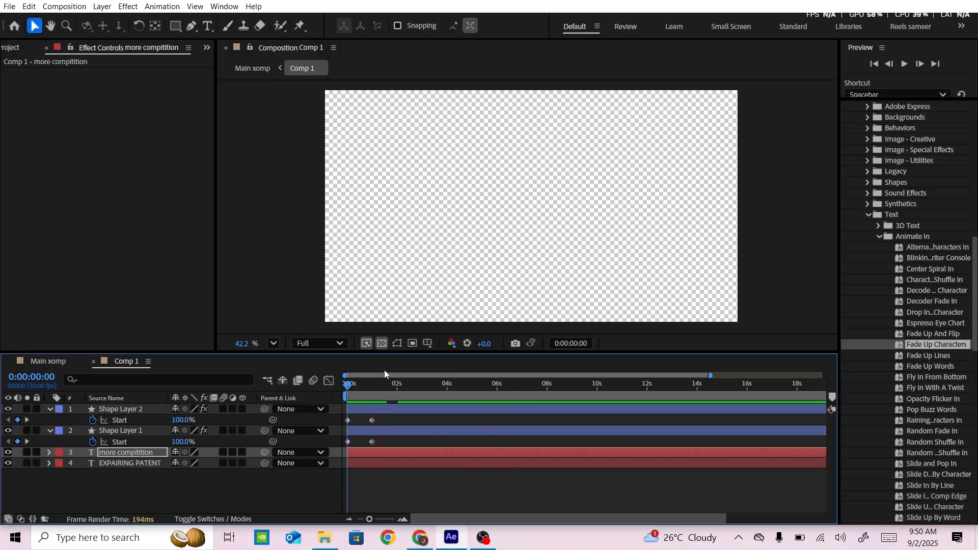
Shorten both texts' fade-ups by moving their ending Range Selector Start keyframes to 1 second
{"action": "left_click_drag", "start_coordinate": [348, 386], "coordinate": [369, 383]}
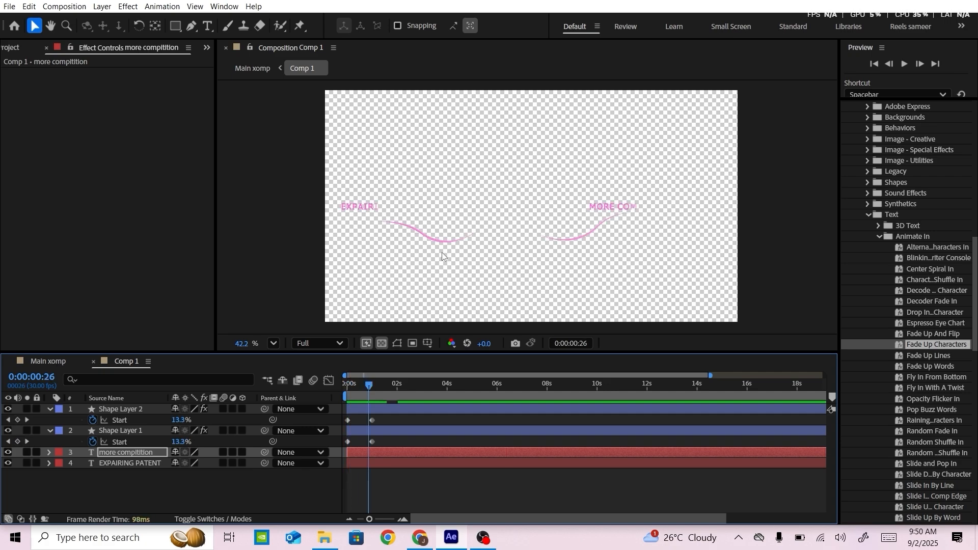
{"action": "left_click", "coordinate": [364, 466]}
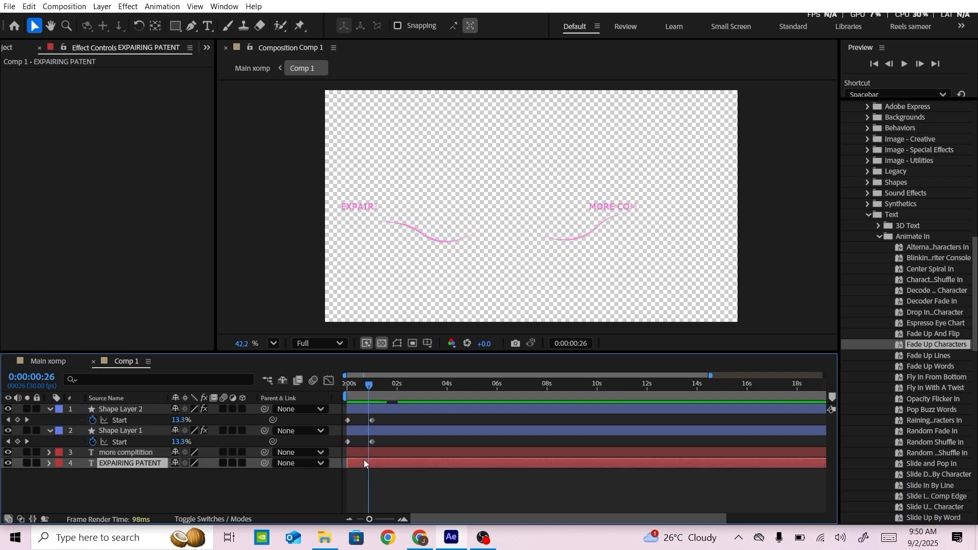
{"action": "left_click", "coordinate": [365, 454], "text": "shift"}
{"action": "key", "text": "u"}
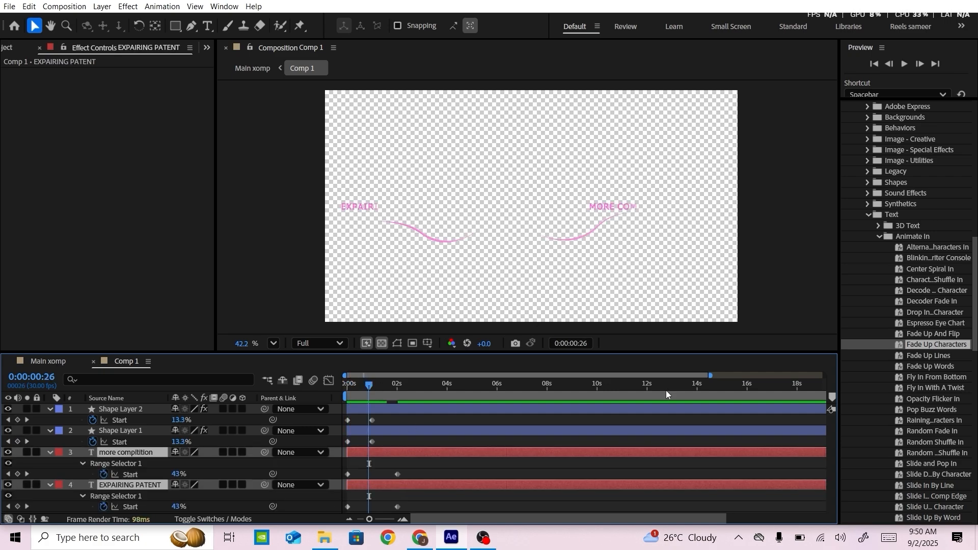
{"action": "left_click_drag", "start_coordinate": [711, 375], "coordinate": [513, 375]}
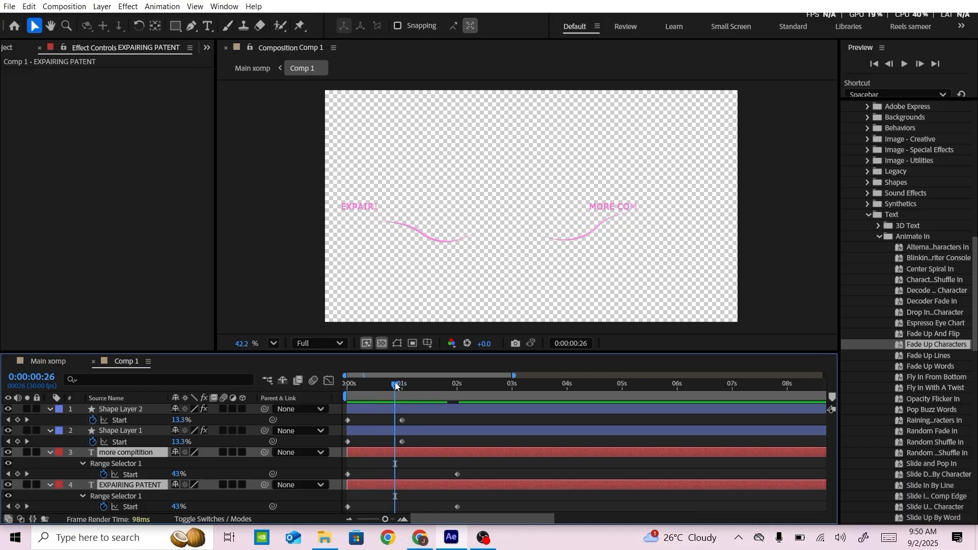
{"action": "left_click_drag", "start_coordinate": [395, 382], "coordinate": [402, 384]}
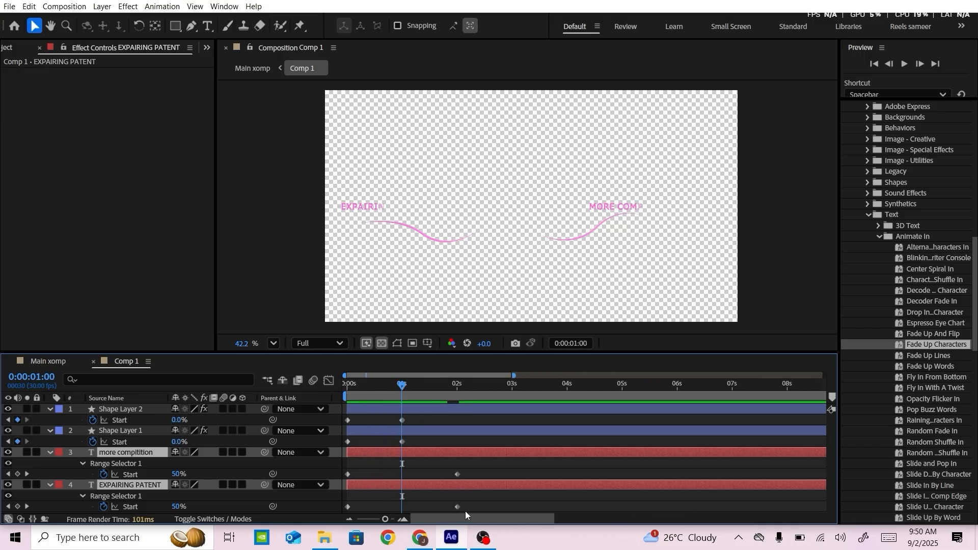
{"action": "left_click_drag", "start_coordinate": [466, 512], "coordinate": [402, 474]}
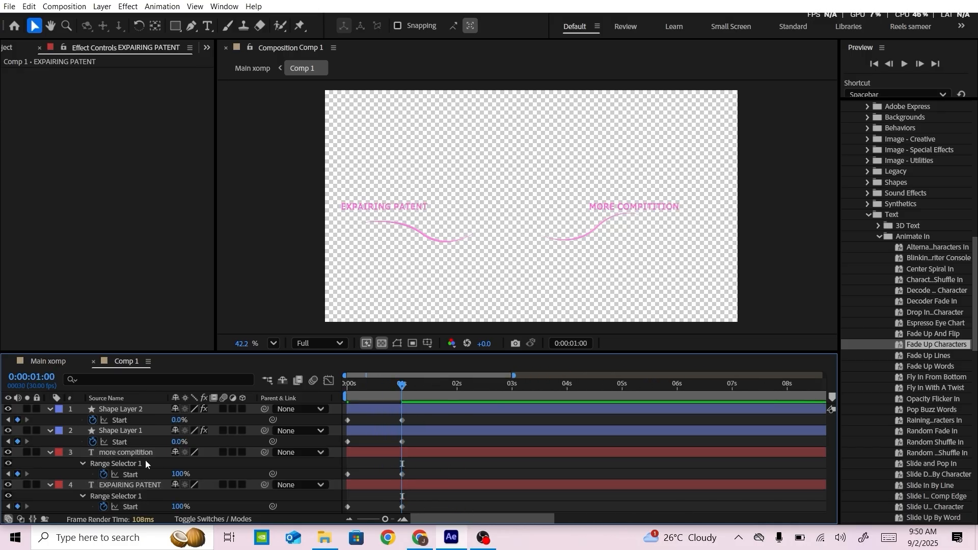
Collapse the layers' properties and reorder Shape Layer 1 directly above the EXPAIRING PATENT layer
{"action": "left_click", "coordinate": [50, 431]}
{"action": "left_click", "coordinate": [50, 409]}
{"action": "left_click", "coordinate": [49, 442]}
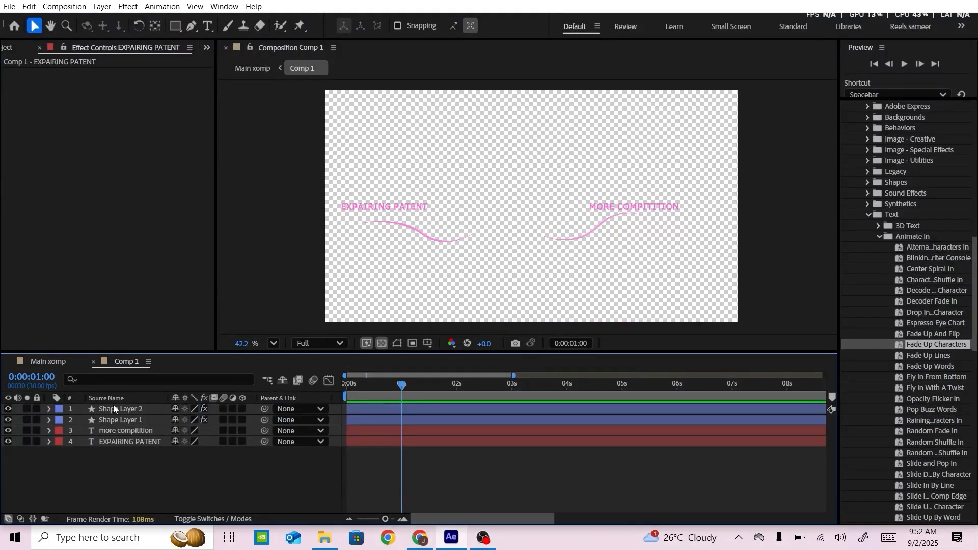
{"action": "left_click", "coordinate": [110, 420]}
{"action": "left_click_drag", "start_coordinate": [110, 418], "coordinate": [112, 435]}
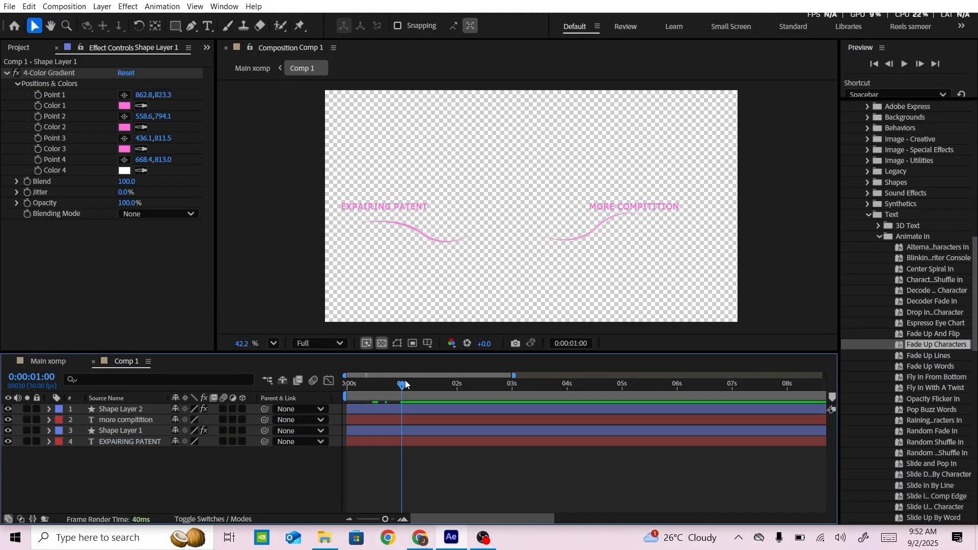
Shift Shape Layer 1 in time so that it begins at frame 10
{"action": "left_click_drag", "start_coordinate": [406, 385], "coordinate": [323, 382]}
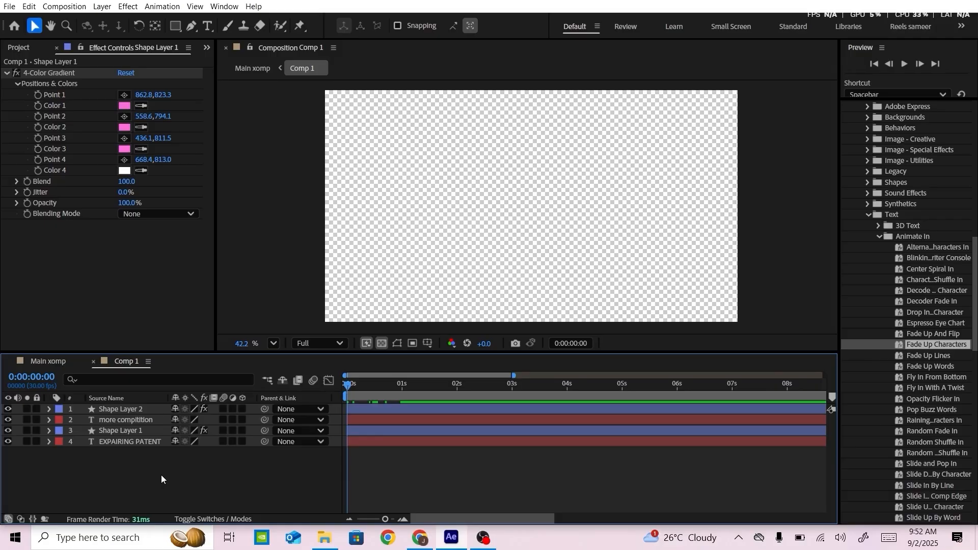
{"action": "key", "text": "shift+Page_Down"}
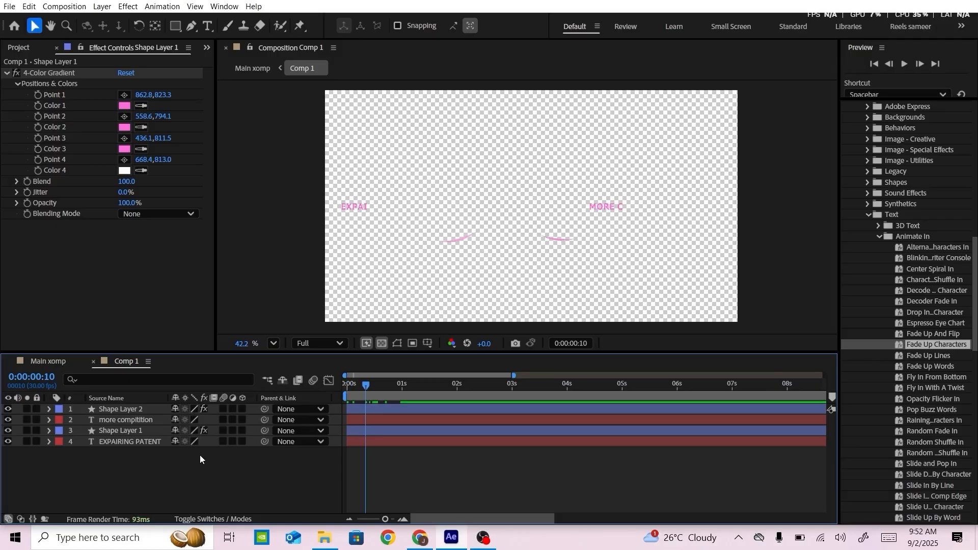
{"action": "left_click", "coordinate": [197, 433]}
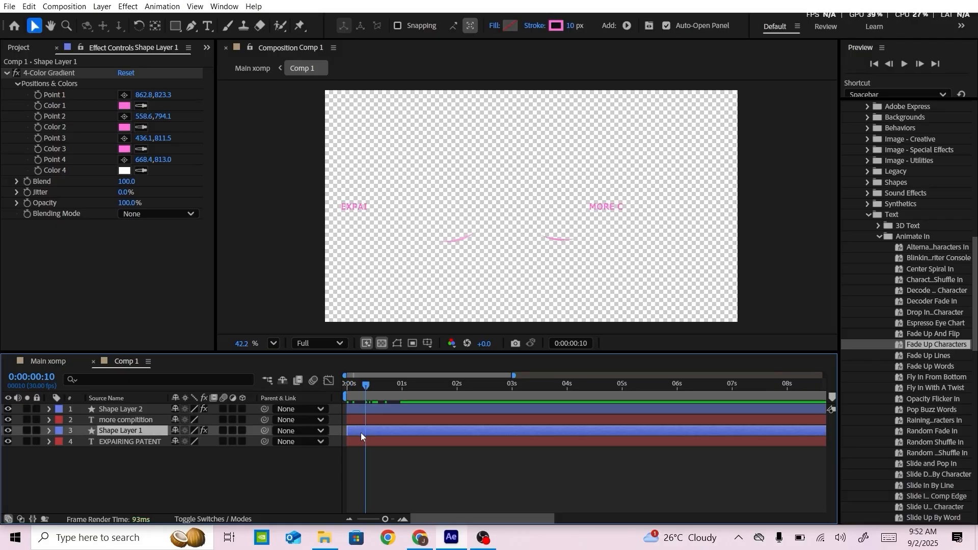
{"action": "left_click_drag", "start_coordinate": [360, 432], "coordinate": [366, 432]}
Start the MORE COMPITITION layer at 1 second and Shape Layer 2 at 0:00:01:10, and preview the staggered animation
{"action": "left_click", "coordinate": [139, 419]}
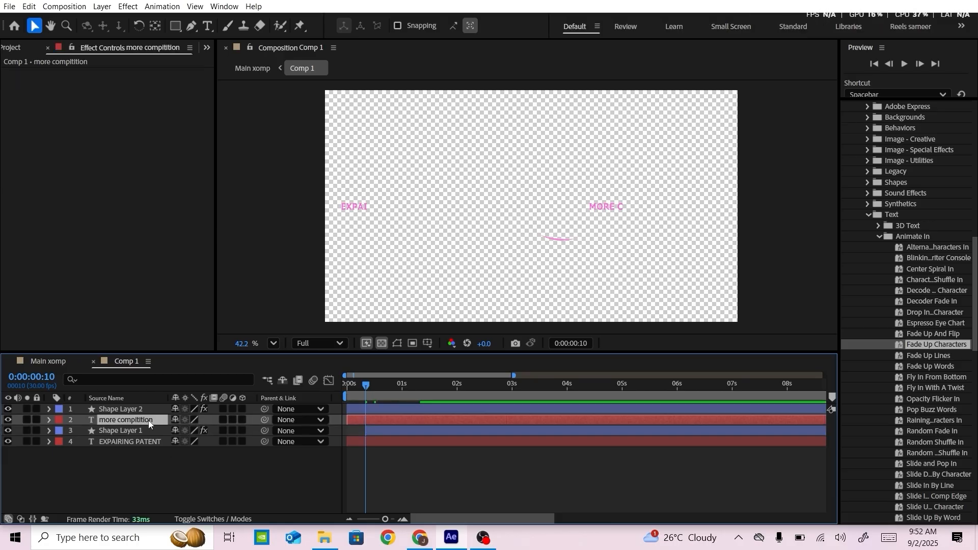
{"action": "key", "text": "shift+Page_Down"}
{"action": "left_click_drag", "start_coordinate": [359, 418], "coordinate": [438, 408]}
{"action": "key", "text": "shift+Page_Down"}
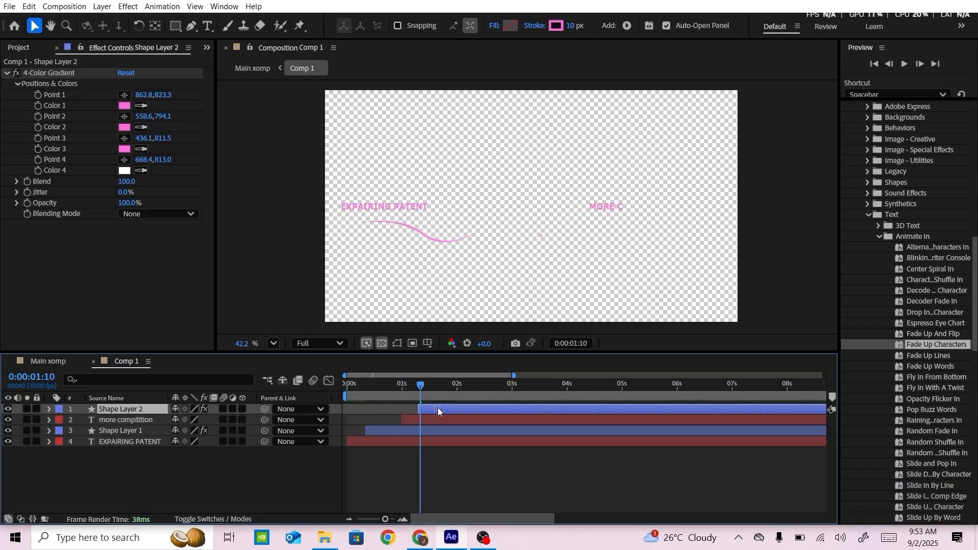
{"action": "left_click", "coordinate": [341, 387]}
{"action": "key", "text": "space"}
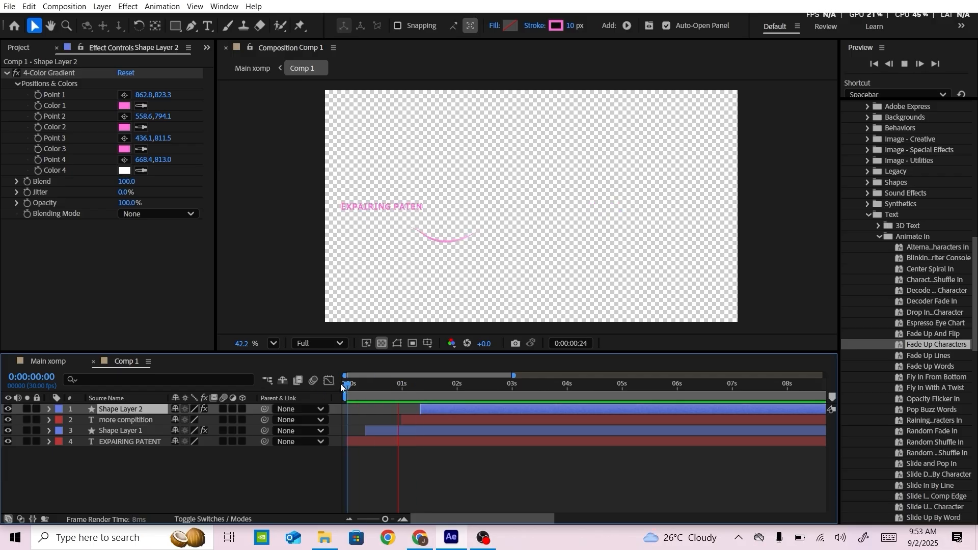
{"action": "key", "text": "space"}
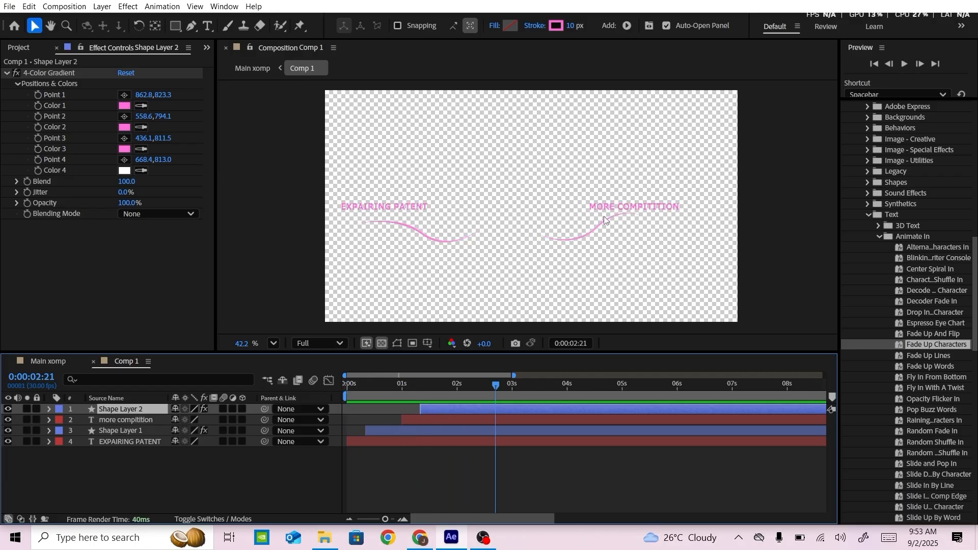
Move the MORE COMPITITION text and its curve together further right in the composition and show the project's items
{"action": "left_click", "coordinate": [172, 487]}
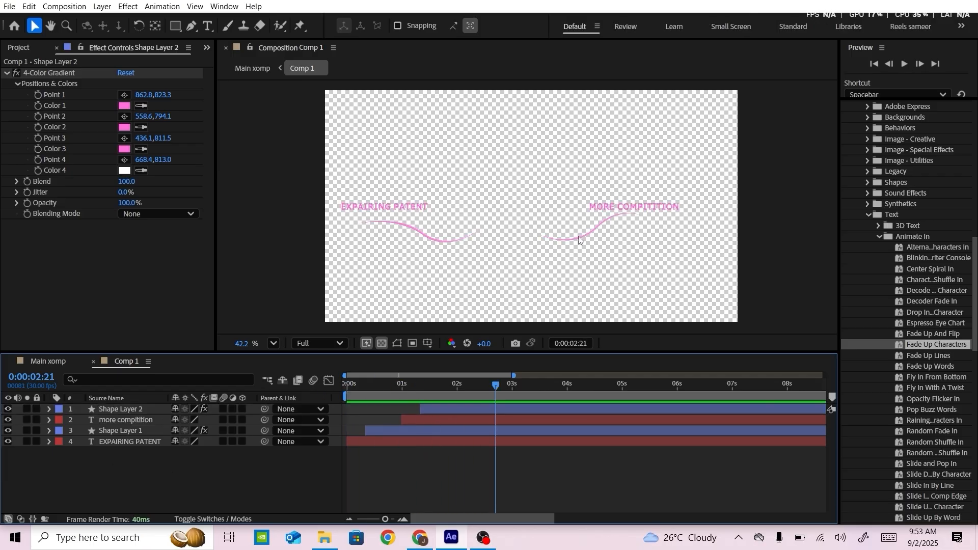
{"action": "left_click", "coordinate": [146, 421]}
{"action": "left_click", "coordinate": [132, 409], "text": "shift"}
{"action": "left_click_drag", "start_coordinate": [577, 239], "coordinate": [614, 234]}
{"action": "left_click", "coordinate": [204, 482]}
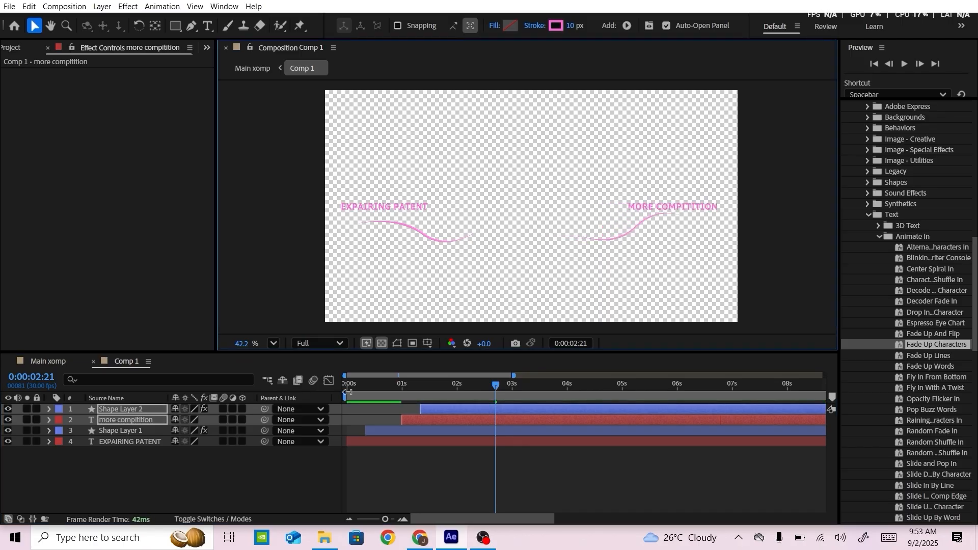
{"action": "left_click", "coordinate": [16, 49]}
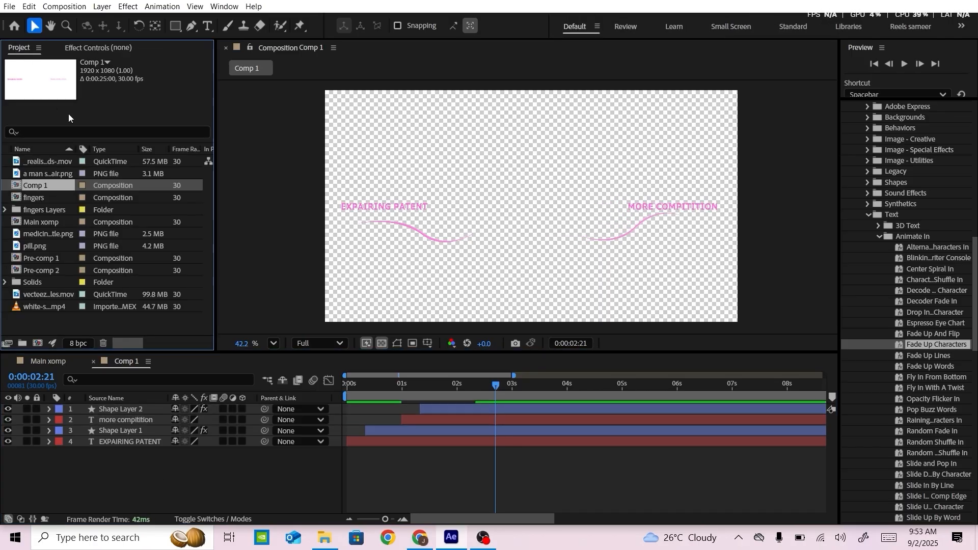
Add Comp 1 to the Main xomp composition, directly below Camera 1 and above the pill layers
{"action": "left_click", "coordinate": [44, 360]}
{"action": "left_click_drag", "start_coordinate": [34, 187], "coordinate": [84, 454]}
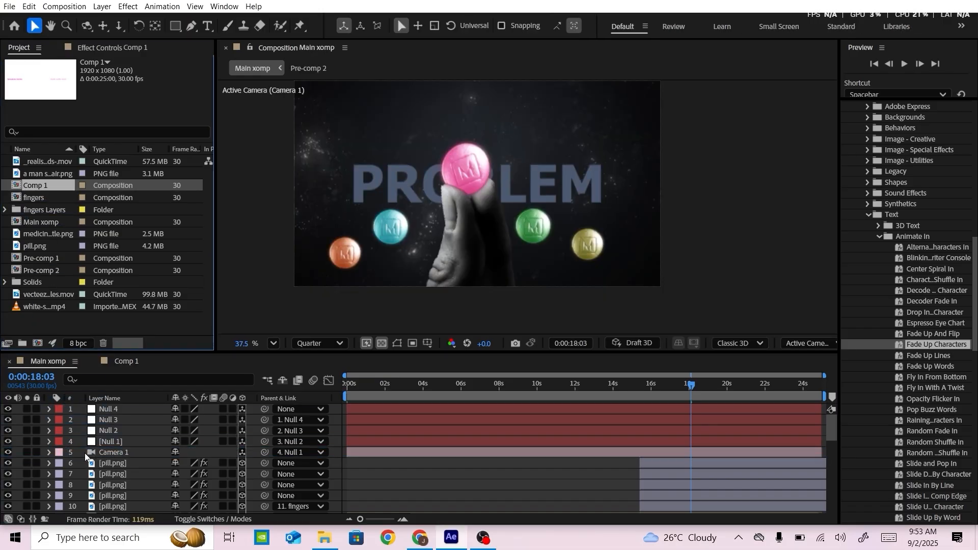
{"action": "key", "text": "z"}
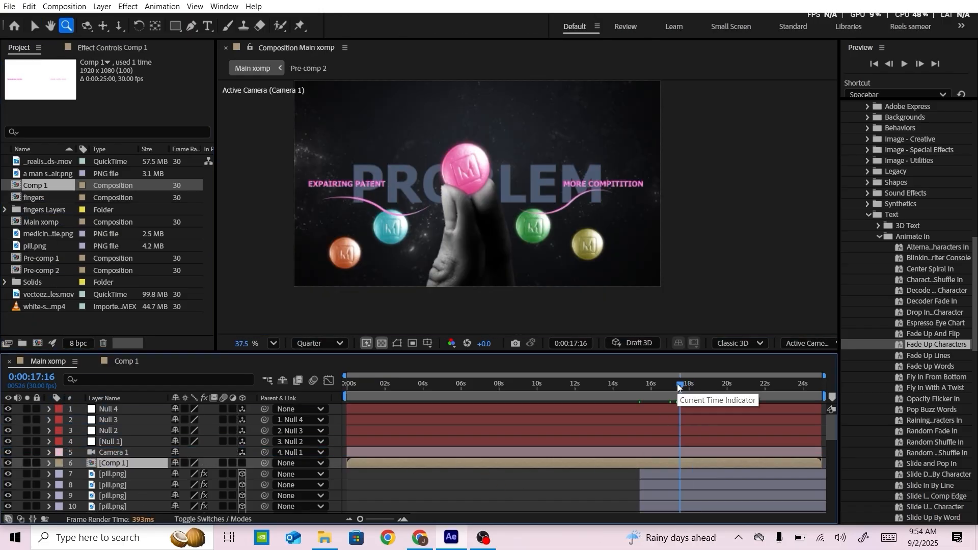
Shift the Comp 1 layer in time so that it starts at 0:00:16:01
{"action": "left_click_drag", "start_coordinate": [677, 384], "coordinate": [655, 381]}
{"action": "left_click_drag", "start_coordinate": [674, 463], "coordinate": [720, 460]}
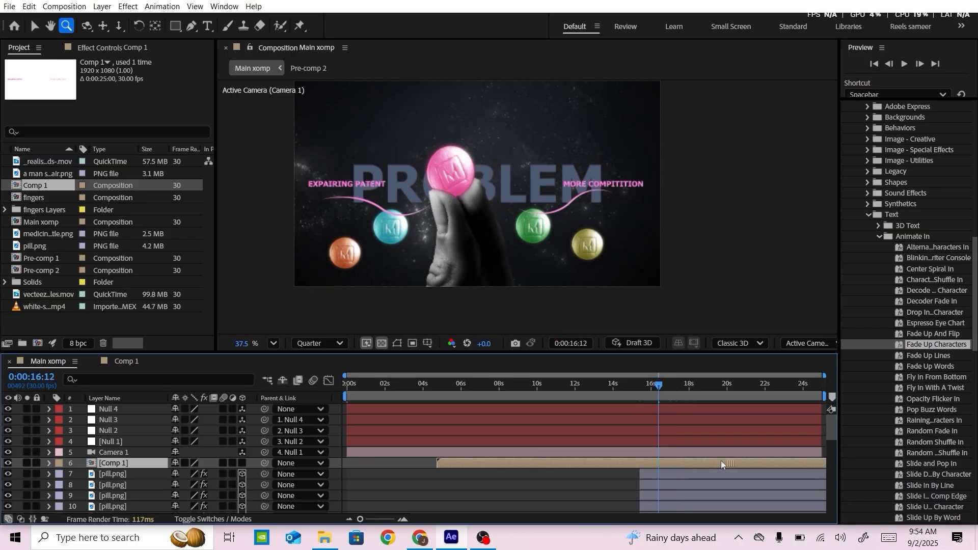
{"action": "left_click_drag", "start_coordinate": [628, 468], "coordinate": [706, 462]}
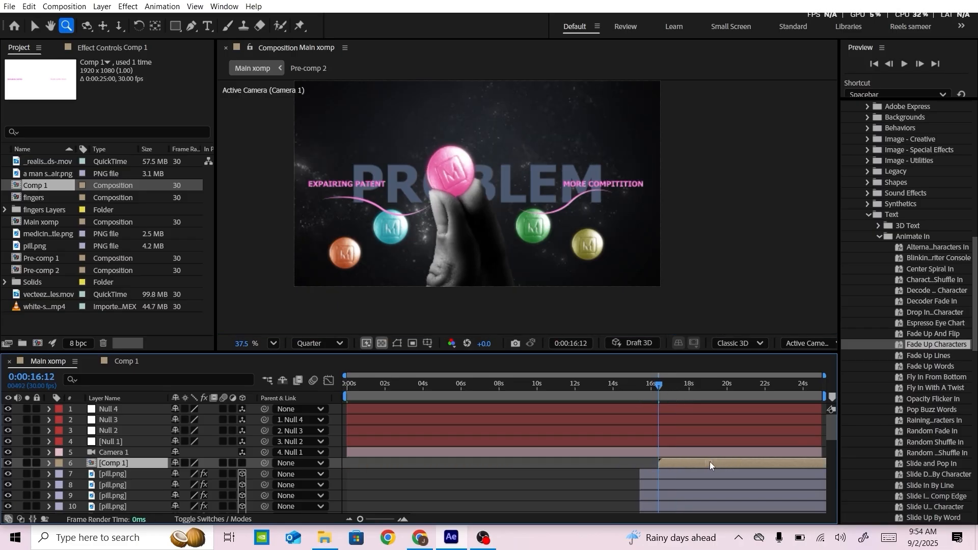
{"action": "left_click", "coordinate": [651, 386]}
{"action": "left_click_drag", "start_coordinate": [658, 466], "coordinate": [661, 463]}
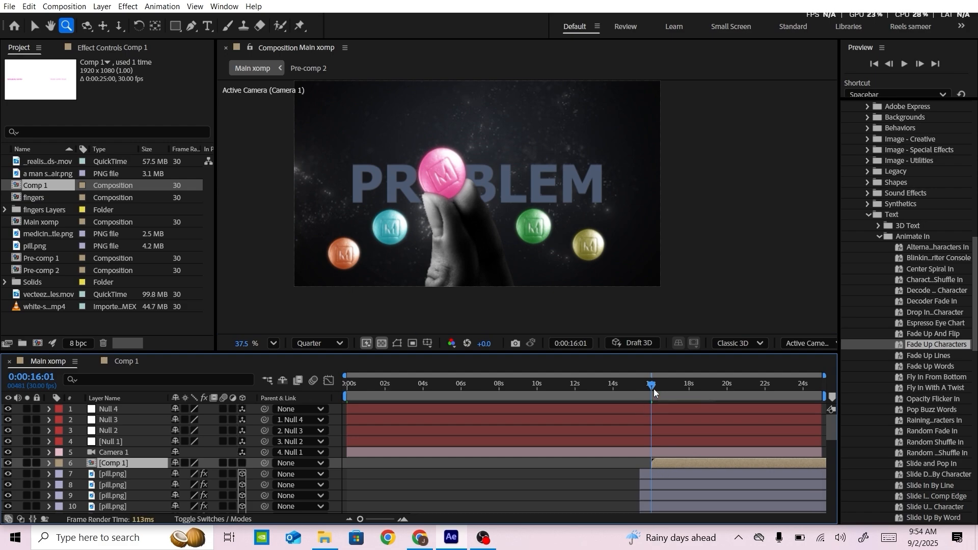
Inside Comp 1, move the MORE COMPITITION text and Shape Layer 2 together slightly left, and return to the Main xomp composition
{"action": "left_click", "coordinate": [115, 362]}
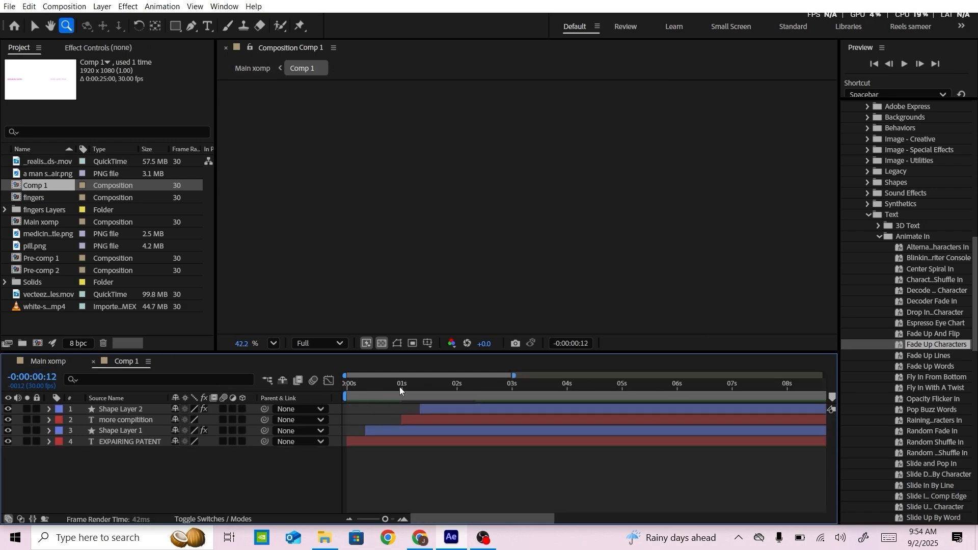
{"action": "left_click_drag", "start_coordinate": [400, 391], "coordinate": [430, 394]}
{"action": "left_click", "coordinate": [118, 420]}
{"action": "left_click", "coordinate": [118, 410], "text": "ctrl"}
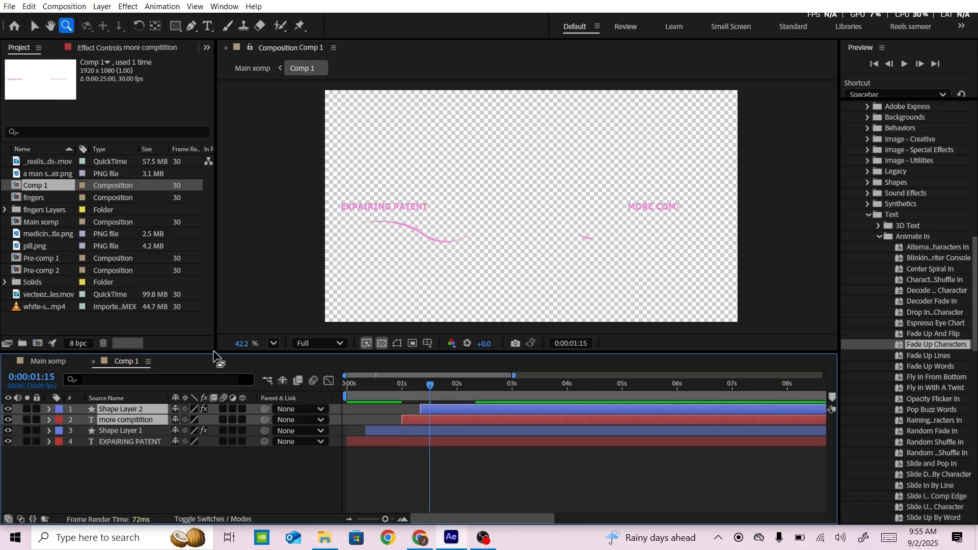
{"action": "key", "text": "v"}
{"action": "left_click_drag", "start_coordinate": [430, 385], "coordinate": [460, 385]}
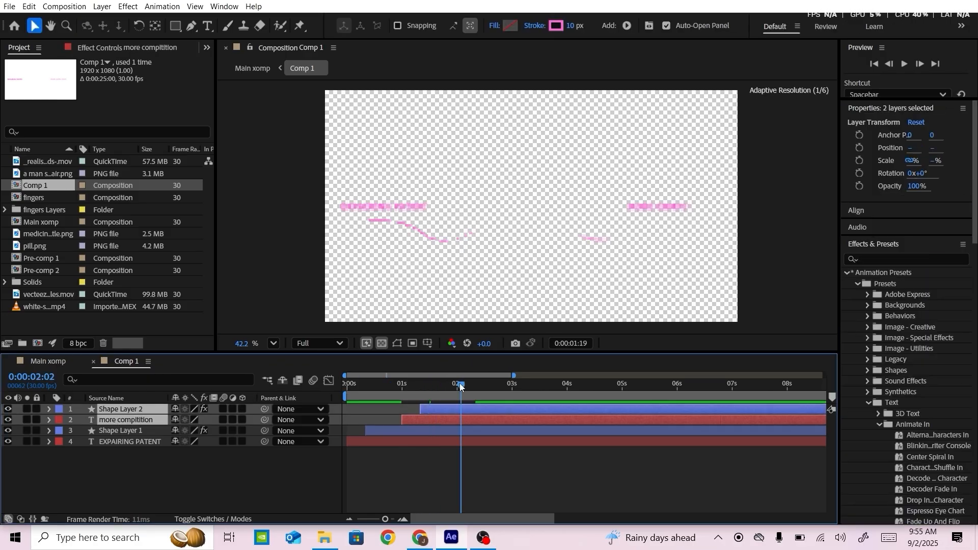
{"action": "left_click_drag", "start_coordinate": [646, 206], "coordinate": [632, 204]}
{"action": "left_click", "coordinate": [42, 366]}
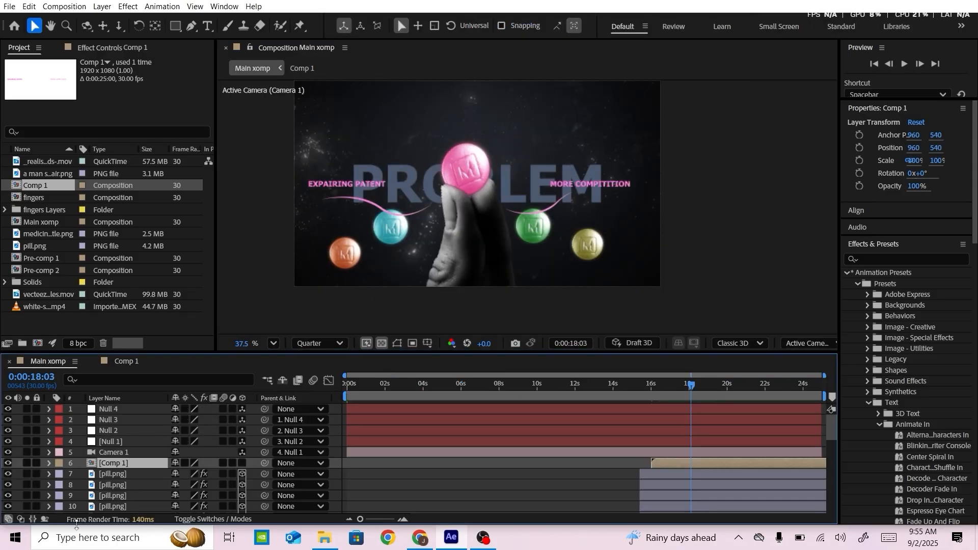
Make the Comp 1 layer 3D, position it at X 960 and Y 1585, and lower its Z position to bring it closer to the camera
{"action": "left_click", "coordinate": [243, 463]}
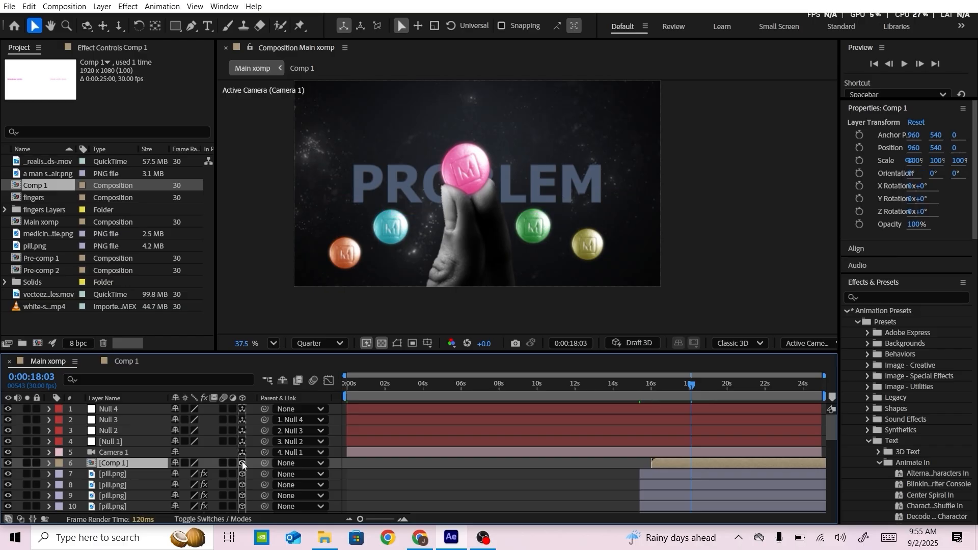
{"action": "key", "text": "p"}
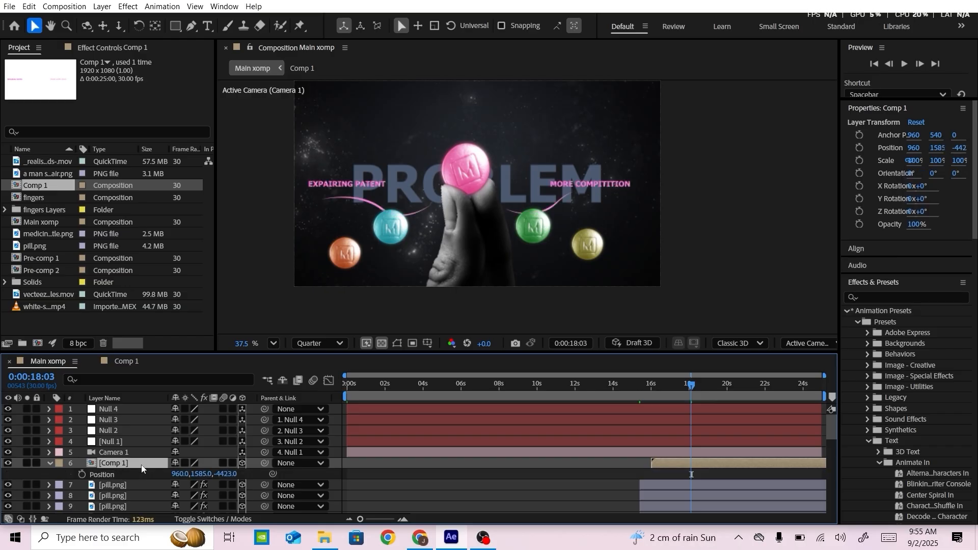
{"action": "left_click_drag", "start_coordinate": [220, 474], "coordinate": [44, 474]}
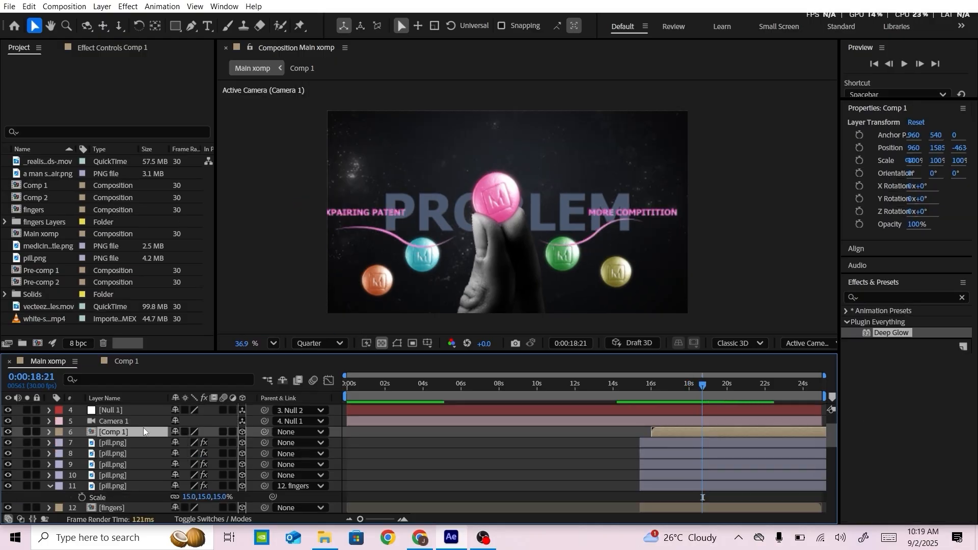
Scale the Comp 1 layer to 80% and move it slightly up and left in the composition
{"action": "key", "text": "s"}
{"action": "left_click", "coordinate": [193, 442]}
{"action": "type", "text": "80"}
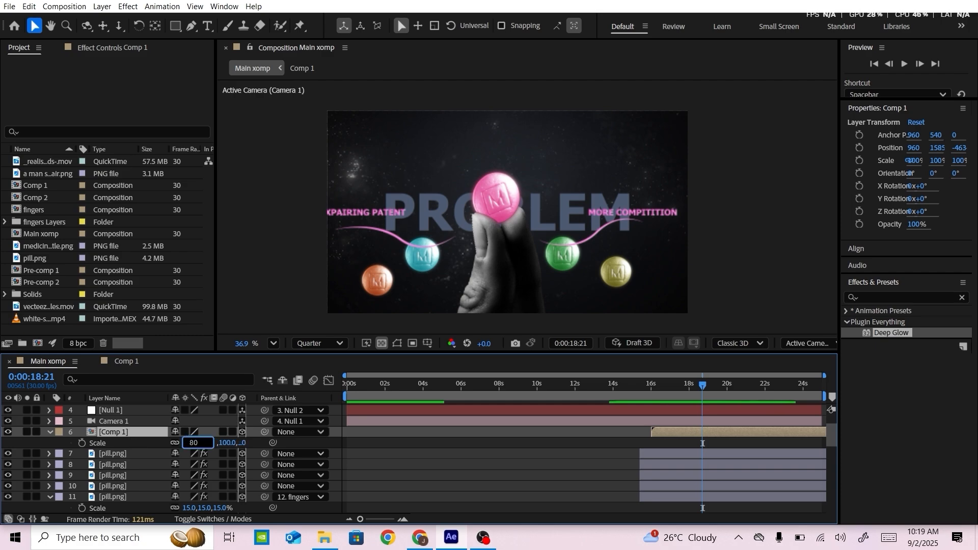
{"action": "key", "text": "Return"}
{"action": "left_click", "coordinate": [590, 213]}
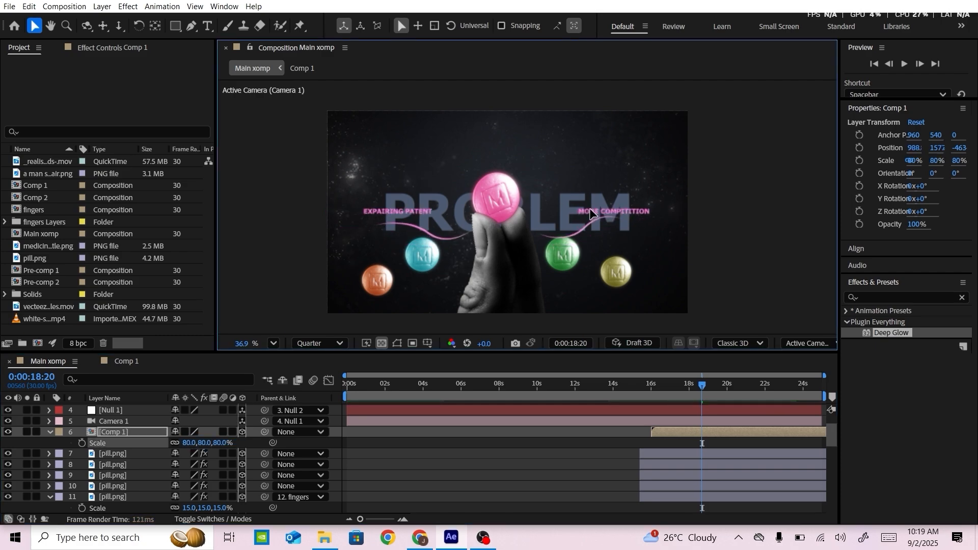
{"action": "left_click_drag", "start_coordinate": [590, 209], "coordinate": [584, 198]}
{"action": "left_click", "coordinate": [650, 324]}
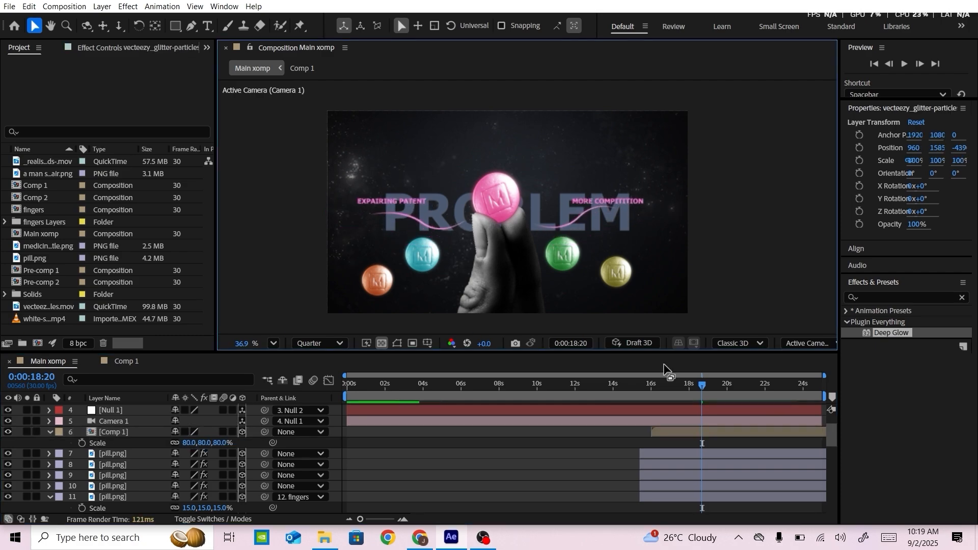
{"action": "scroll", "coordinate": [316, 471], "scroll_direction": "down", "scroll_amount": 1}
{"action": "scroll", "coordinate": [169, 476], "scroll_direction": "up", "scroll_amount": 1}
{"action": "scroll", "coordinate": [444, 278], "scroll_direction": "down", "scroll_amount": 1}
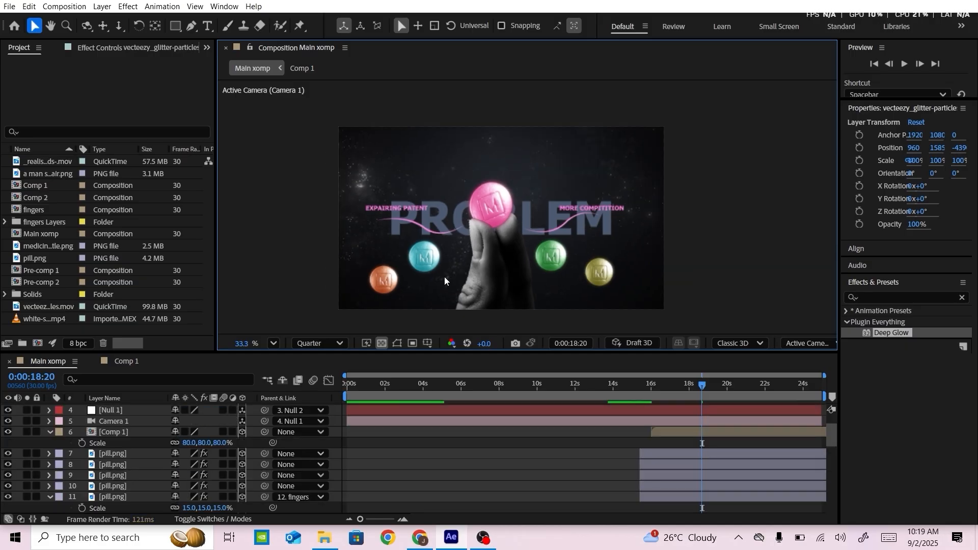
{"action": "scroll", "coordinate": [445, 278], "scroll_direction": "up", "scroll_amount": 1}
{"action": "scroll", "coordinate": [123, 458], "scroll_direction": "down", "scroll_amount": 1}
{"action": "scroll", "coordinate": [123, 457], "scroll_direction": "up", "scroll_amount": 1}
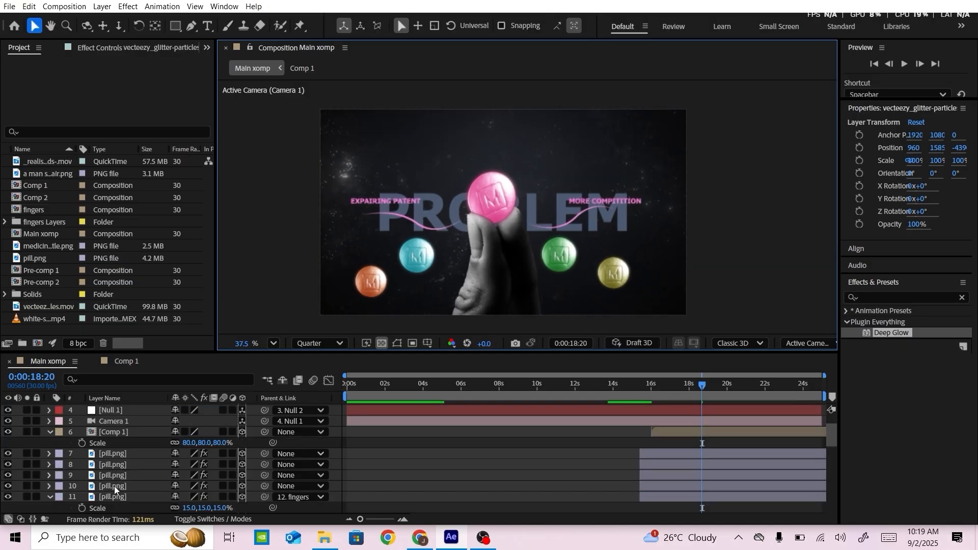
Rename the topmost pill.png layer, directly below Comp 1, as orange
{"action": "left_click", "coordinate": [114, 486]}
{"action": "right_click", "coordinate": [132, 456]}
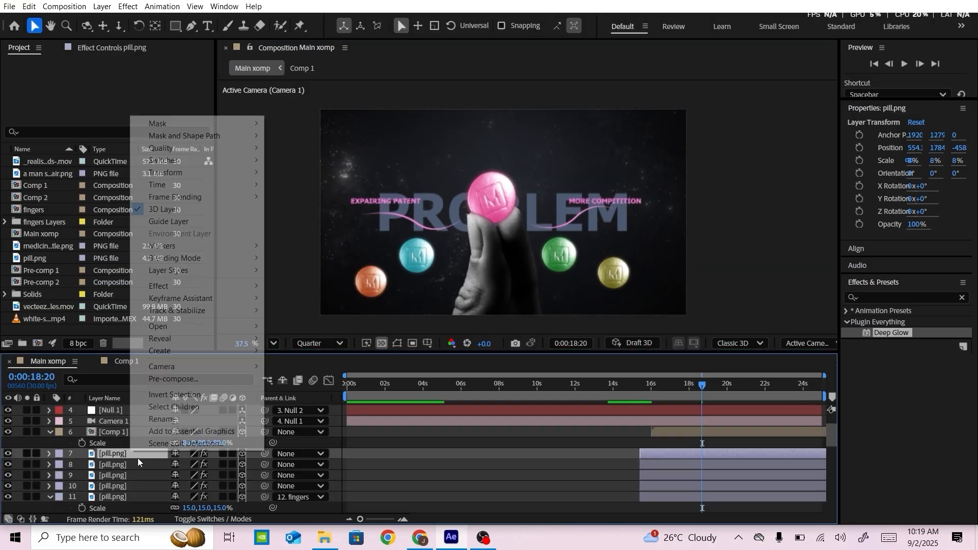
{"action": "left_click", "coordinate": [143, 454]}
{"action": "left_click", "coordinate": [374, 471]}
Briefly hide the pill layer below orange to identify it, and rename it green
{"action": "left_click", "coordinate": [8, 465]}
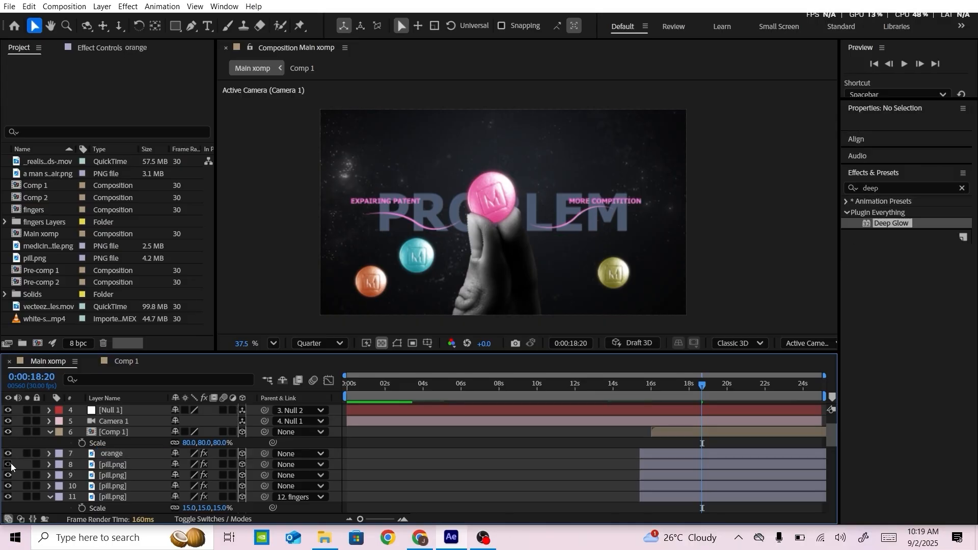
{"action": "left_click", "coordinate": [8, 464]}
{"action": "right_click", "coordinate": [117, 464]}
{"action": "left_click", "coordinate": [140, 435]}
{"action": "type", "text": "green"}
{"action": "left_click", "coordinate": [377, 486]}
Briefly hide the pill layer below green to identify it, and rename it yellow
{"action": "left_click", "coordinate": [8, 476]}
{"action": "left_click", "coordinate": [8, 476]}
{"action": "right_click", "coordinate": [134, 475]}
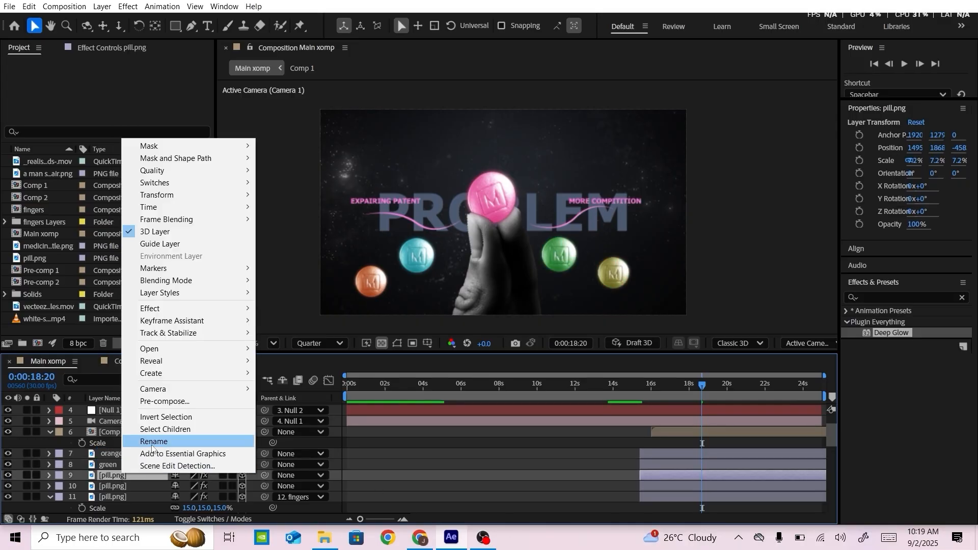
{"action": "left_click", "coordinate": [143, 440]}
{"action": "type", "text": "yellow"}
{"action": "left_click", "coordinate": [367, 492]}
Identify the pill layer below yellow by briefly hiding it, rename it blue and move it directly under the orange layer
{"action": "left_click", "coordinate": [113, 486]}
{"action": "left_click", "coordinate": [9, 486]}
{"action": "left_click", "coordinate": [9, 486]}
{"action": "right_click", "coordinate": [115, 487]}
{"action": "left_click", "coordinate": [163, 450]}
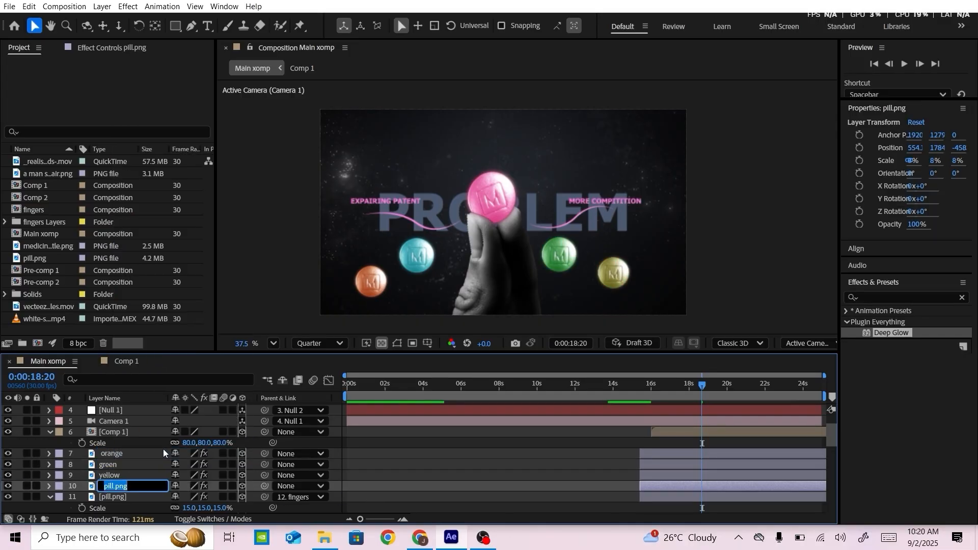
{"action": "type", "text": "blue"}
{"action": "left_click", "coordinate": [377, 486]}
{"action": "left_click_drag", "start_coordinate": [113, 486], "coordinate": [113, 459]}
Make the orange, blue, green and yellow pill layers all start at 0:00:16:01
{"action": "left_click_drag", "start_coordinate": [702, 386], "coordinate": [651, 385]}
{"action": "left_click", "coordinate": [659, 486]}
{"action": "left_click", "coordinate": [659, 453], "text": "shift"}
{"action": "left_click_drag", "start_coordinate": [658, 454], "coordinate": [670, 454]}
{"action": "left_click", "coordinate": [701, 483]}
Keyframe the orange pill's scale from 0% at 0:00:16:01 to 7.2% at 0:00:16:11
{"action": "left_click", "coordinate": [112, 454]}
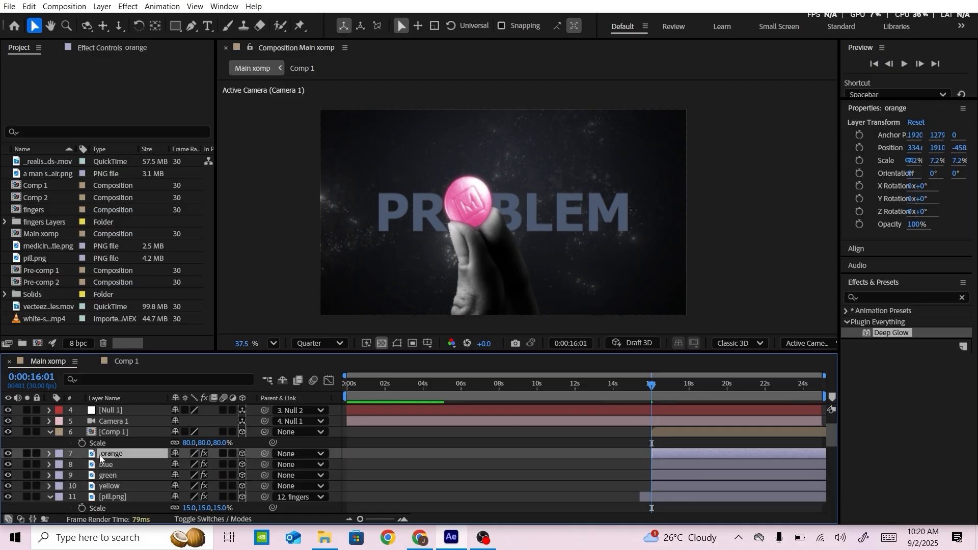
{"action": "key", "text": "s"}
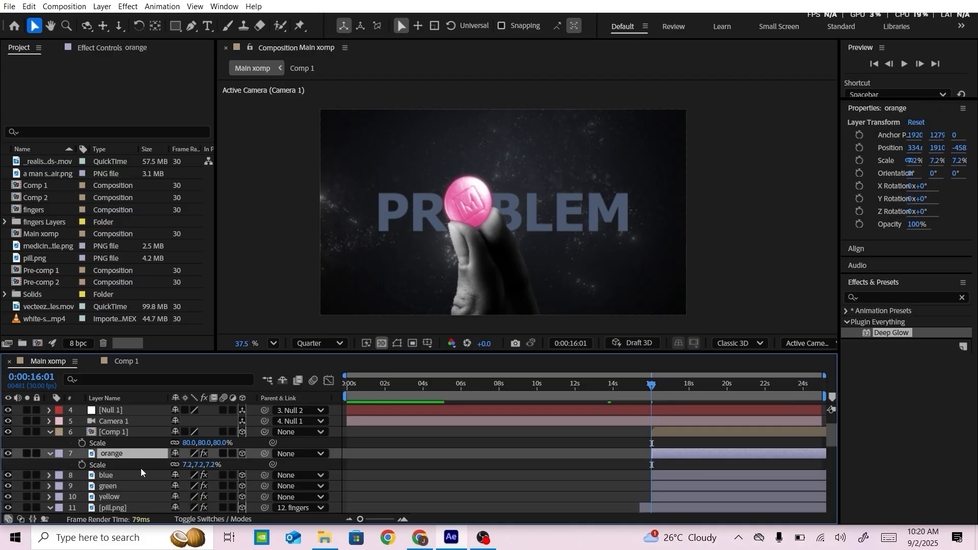
{"action": "left_click", "coordinate": [82, 465]}
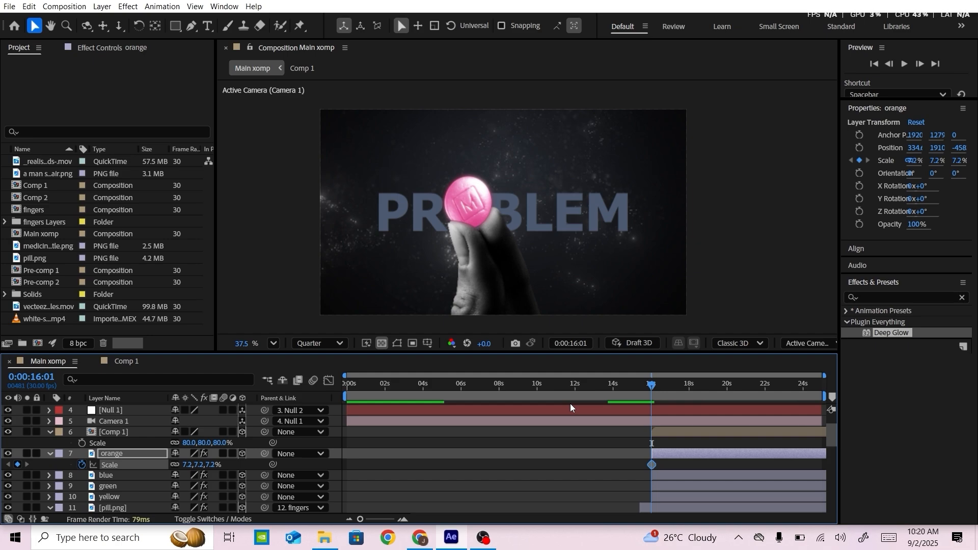
{"action": "key", "text": "shift+Page_Down"}
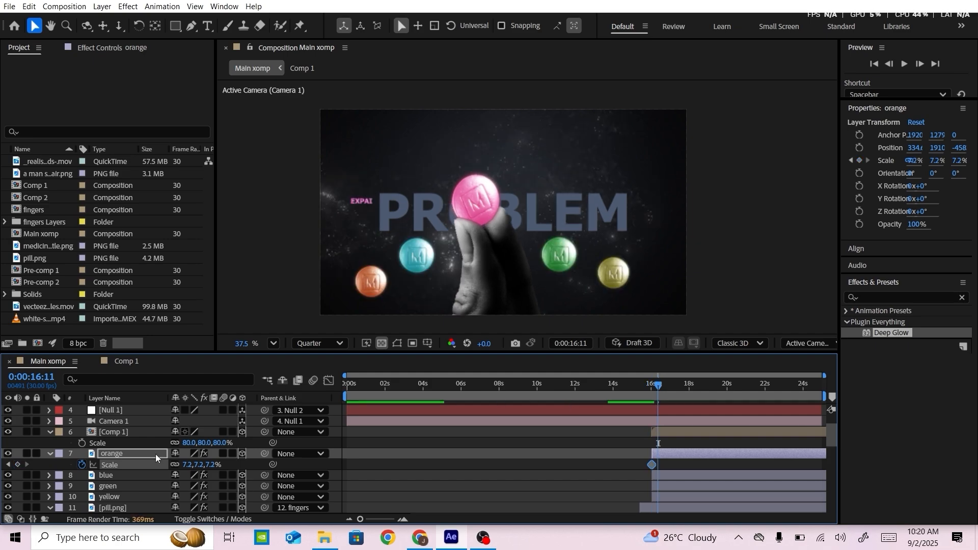
{"action": "left_click", "coordinate": [6, 467]}
{"action": "left_click", "coordinate": [187, 465]}
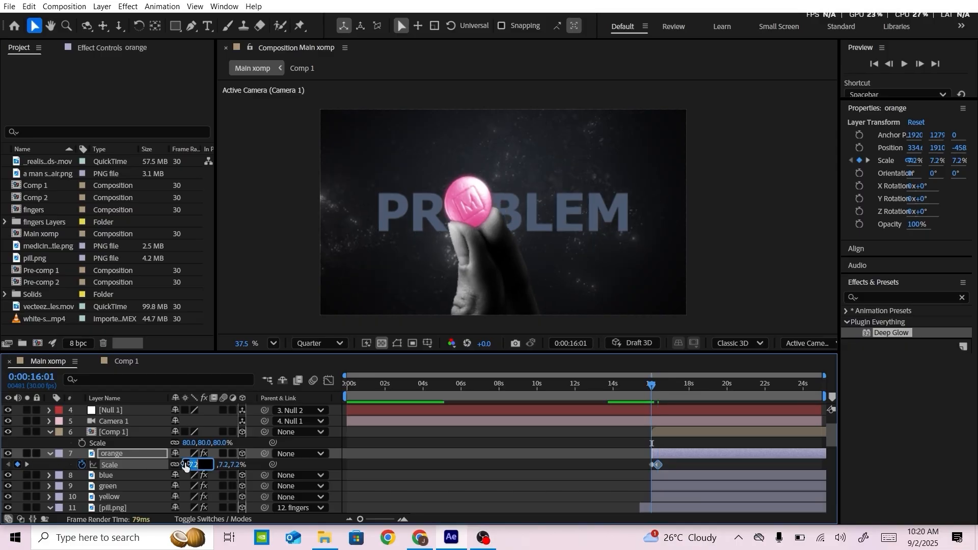
{"action": "key", "text": "Return"}
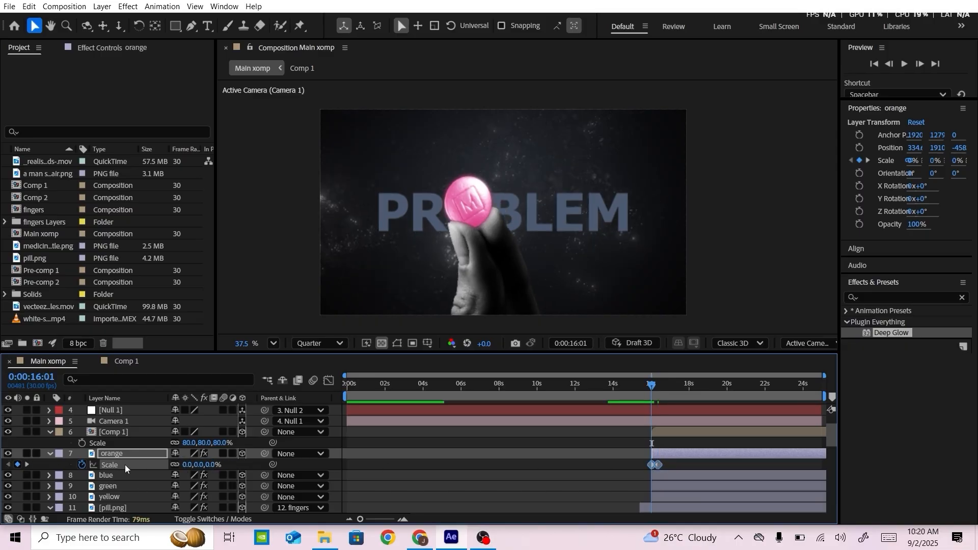
Give the blue, green and yellow pills a matching scale-up animation from 0% and collapse the orange layer's properties
{"action": "left_click", "coordinate": [124, 475]}
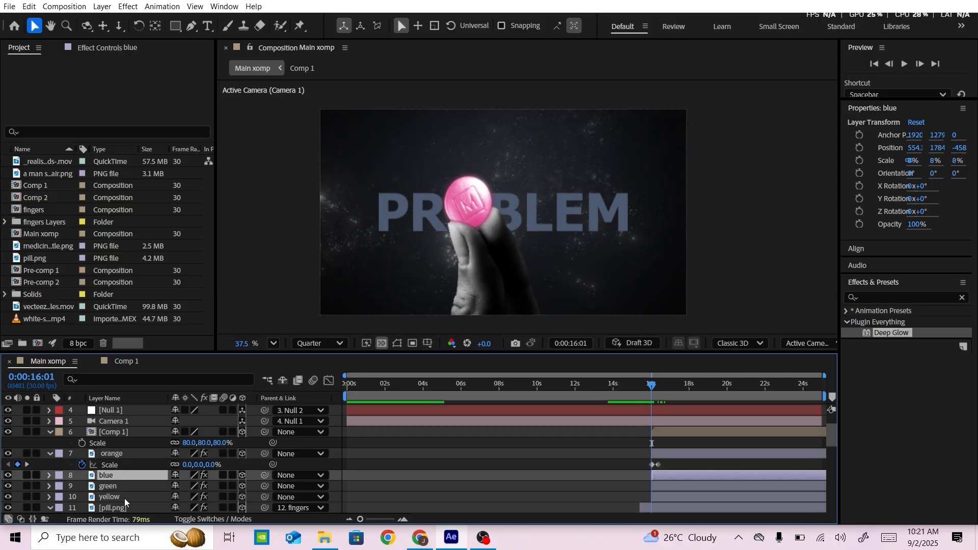
{"action": "left_click", "coordinate": [123, 489]}
{"action": "left_click", "coordinate": [120, 497]}
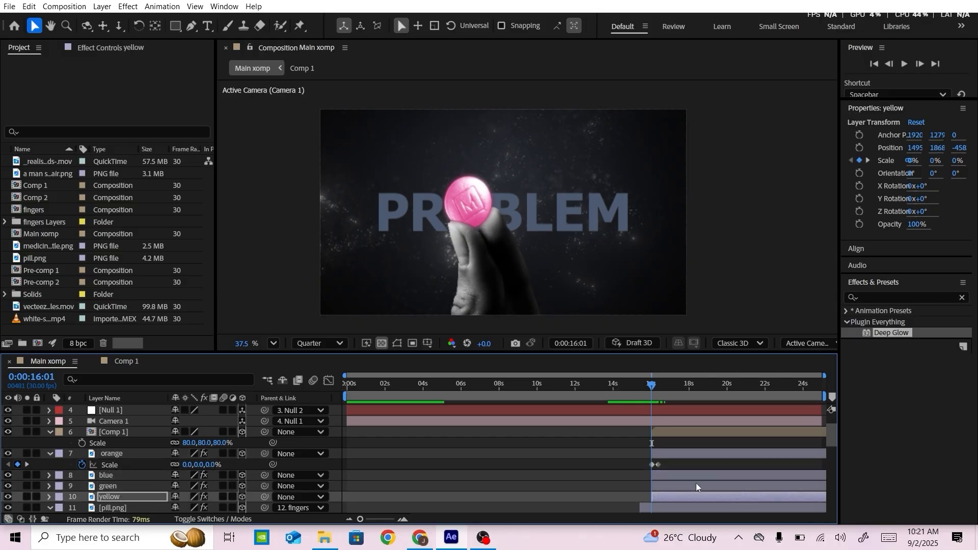
{"action": "left_click", "coordinate": [689, 466]}
{"action": "left_click", "coordinate": [51, 455]}
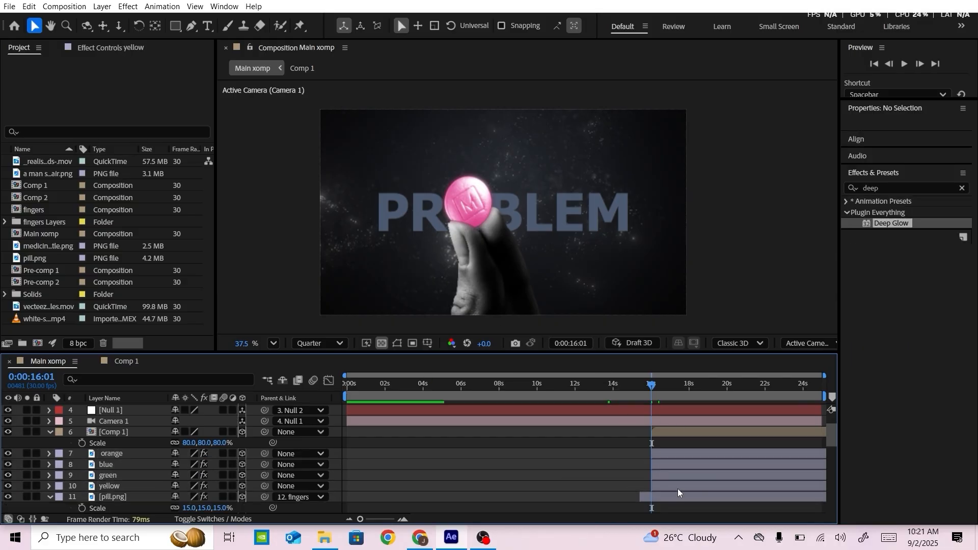
Stagger the blue, green and yellow layers so that each starts 10 frames after the pill layer above it
{"action": "key", "text": "shift+Page_Down"}
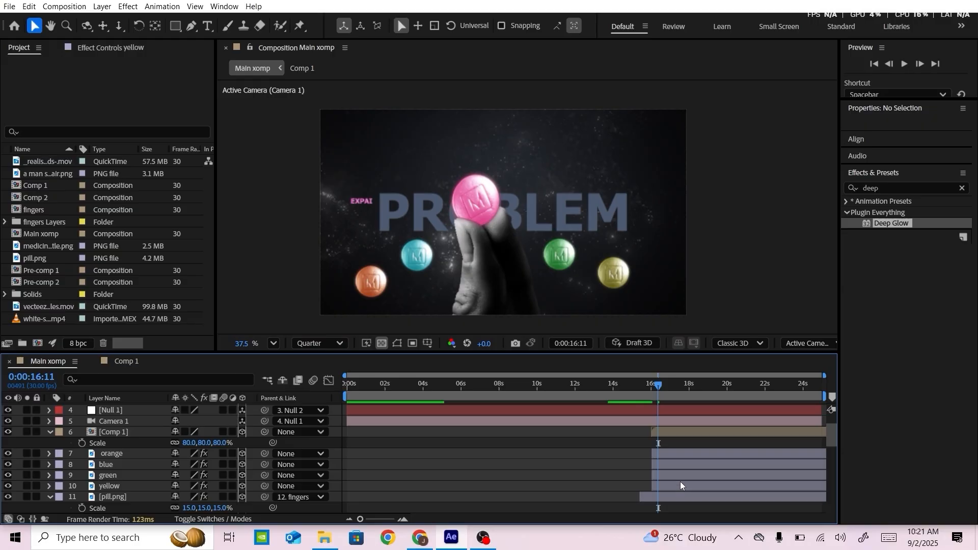
{"action": "left_click_drag", "start_coordinate": [634, 463], "coordinate": [680, 485]}
{"action": "left_click", "coordinate": [647, 470]}
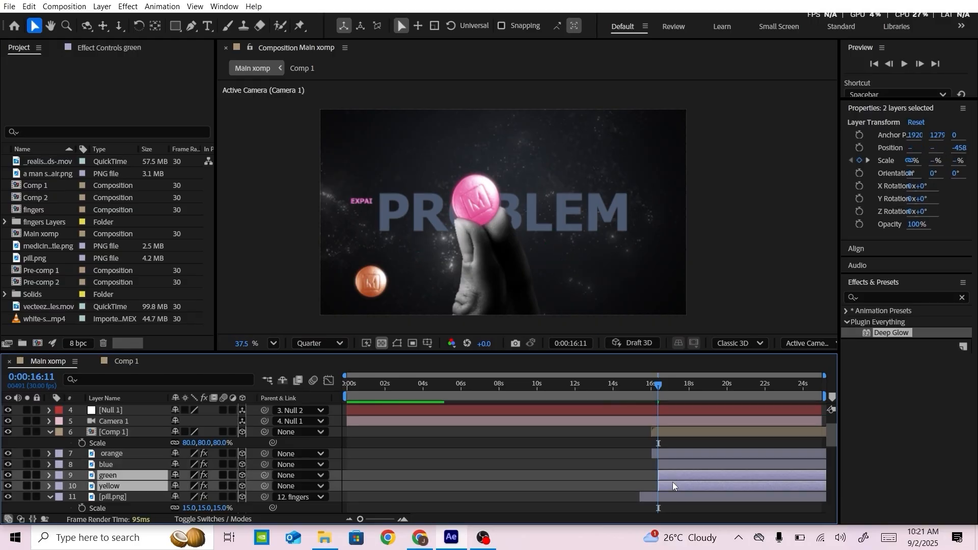
{"action": "key", "text": "shift+Page_Down"}
{"action": "left_click", "coordinate": [647, 484]}
{"action": "key", "text": "shift+Page_Down"}
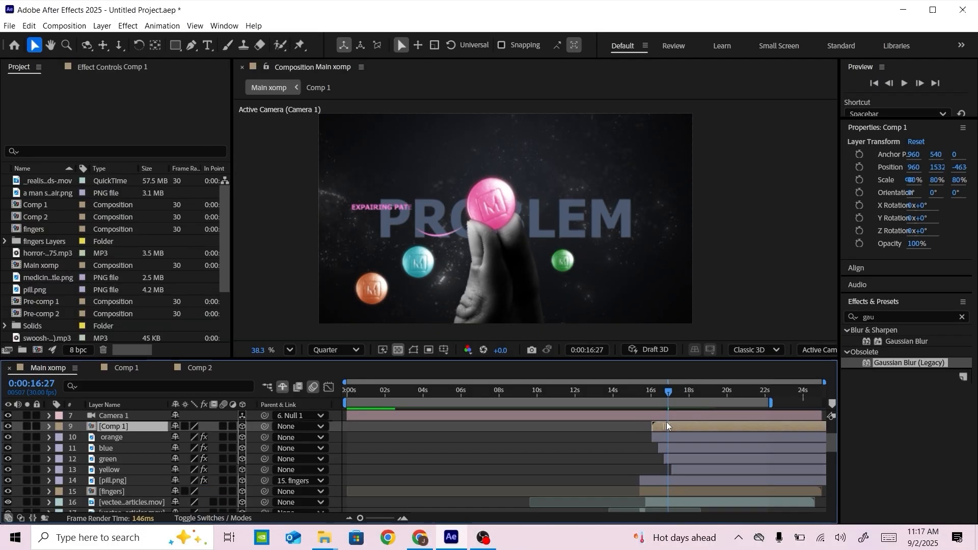
Delay the Comp 1 layer so that its texts start just before 18 seconds, after the four pill layers
{"action": "left_click_drag", "start_coordinate": [667, 421], "coordinate": [683, 443]}
{"action": "left_click_drag", "start_coordinate": [667, 396], "coordinate": [679, 393]}
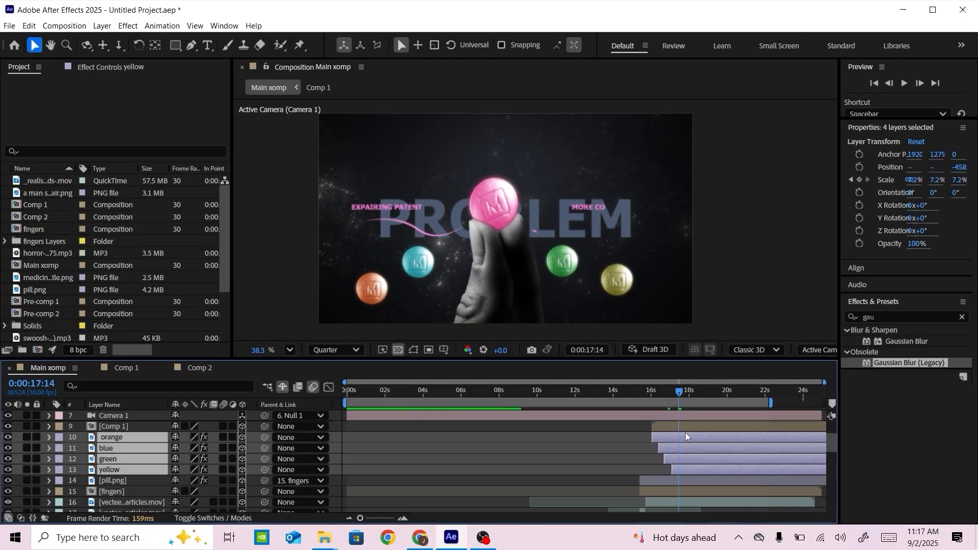
{"action": "left_click_drag", "start_coordinate": [691, 436], "coordinate": [718, 436]}
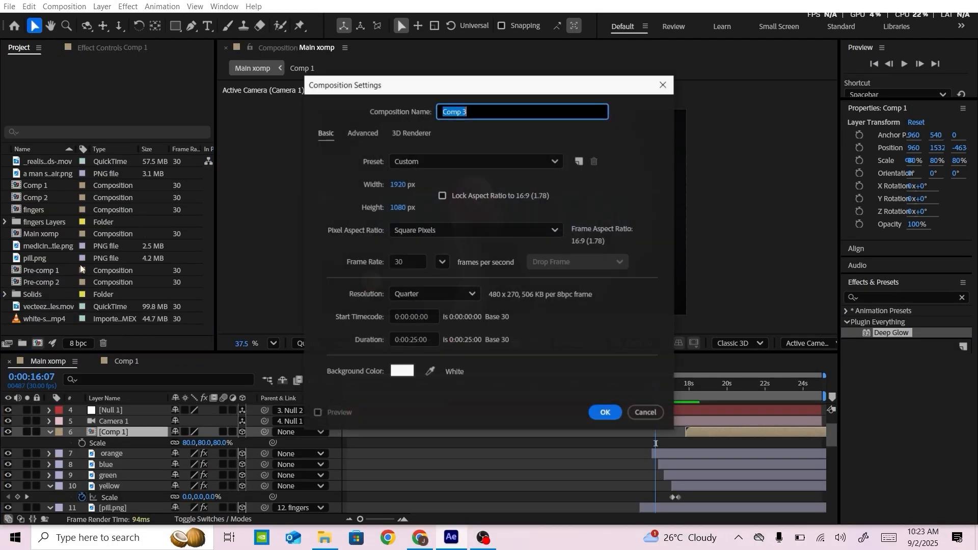
Create a new composition 5000 px wide and 1000 px high
{"action": "key", "text": "Tab"}
{"action": "type", "text": "5000"}
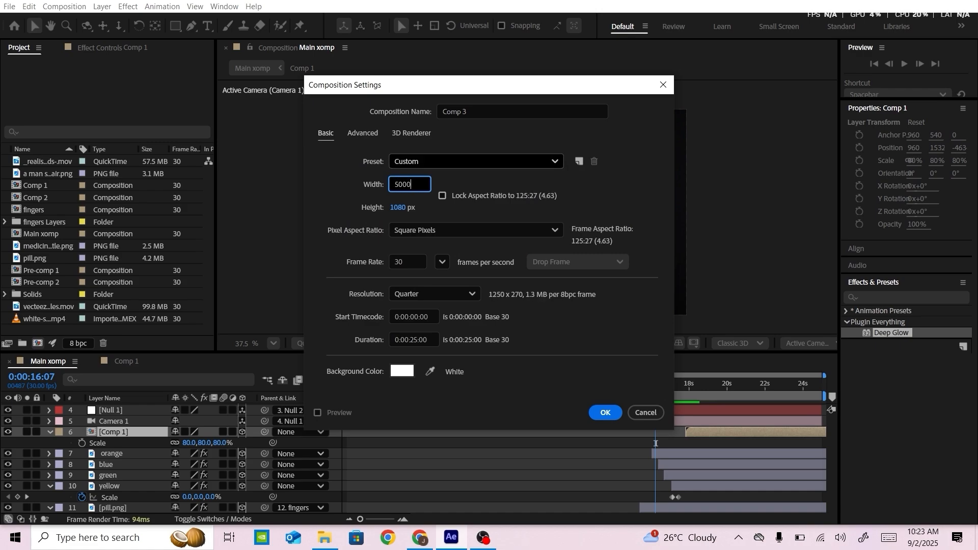
{"action": "left_click", "coordinate": [393, 209]}
{"action": "type", "text": "1000"}
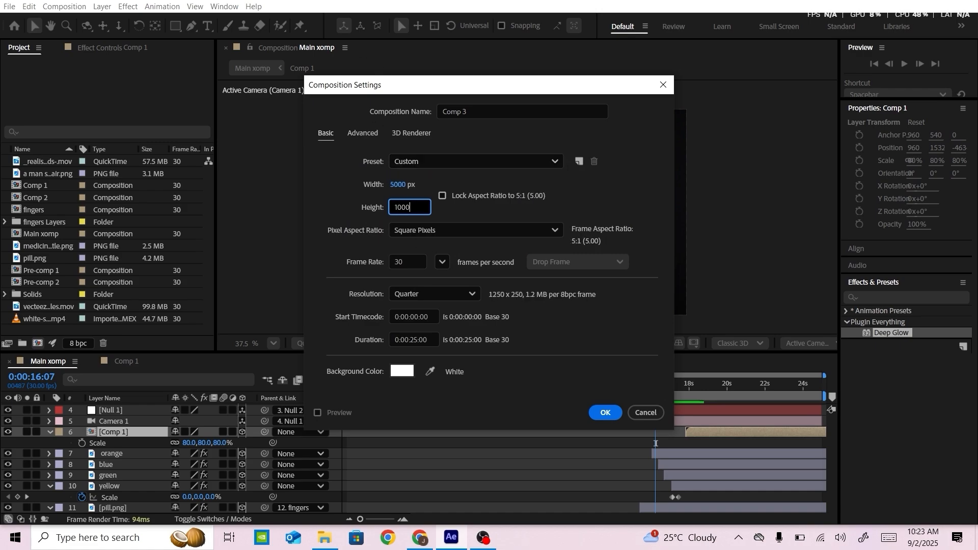
{"action": "key", "text": "Return"}
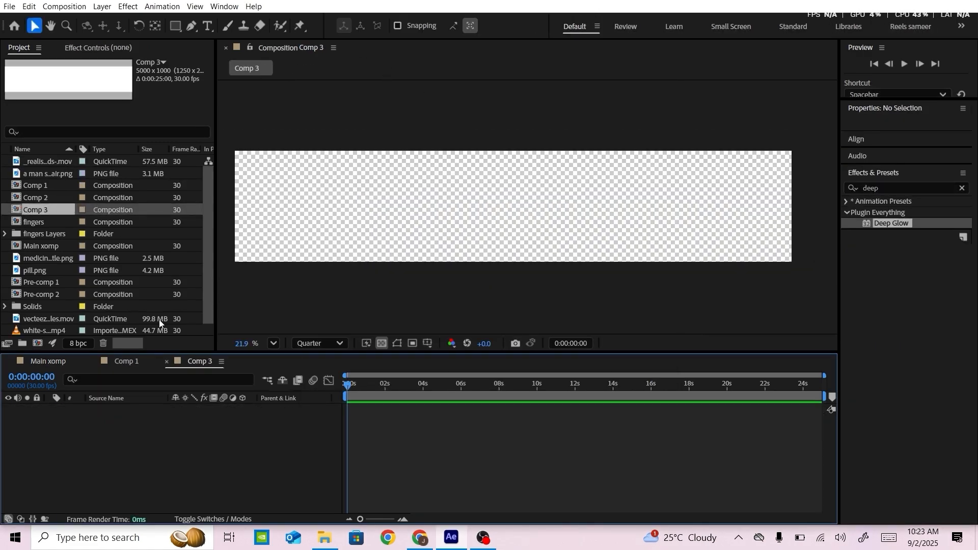
Show the proportional grid in Comp 3 and draw a descending zigzag line across its full width with the Pen tool
{"action": "left_click", "coordinate": [426, 344]}
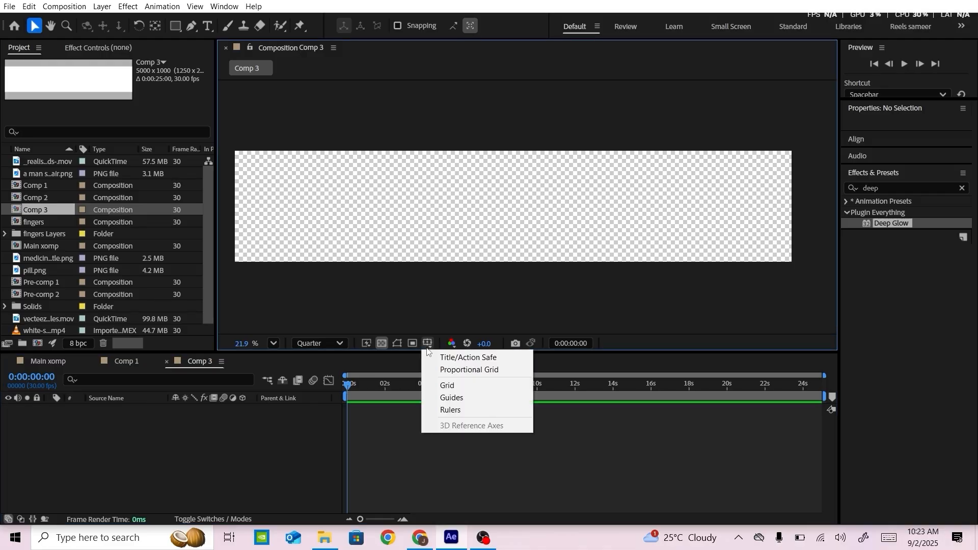
{"action": "left_click", "coordinate": [441, 371]}
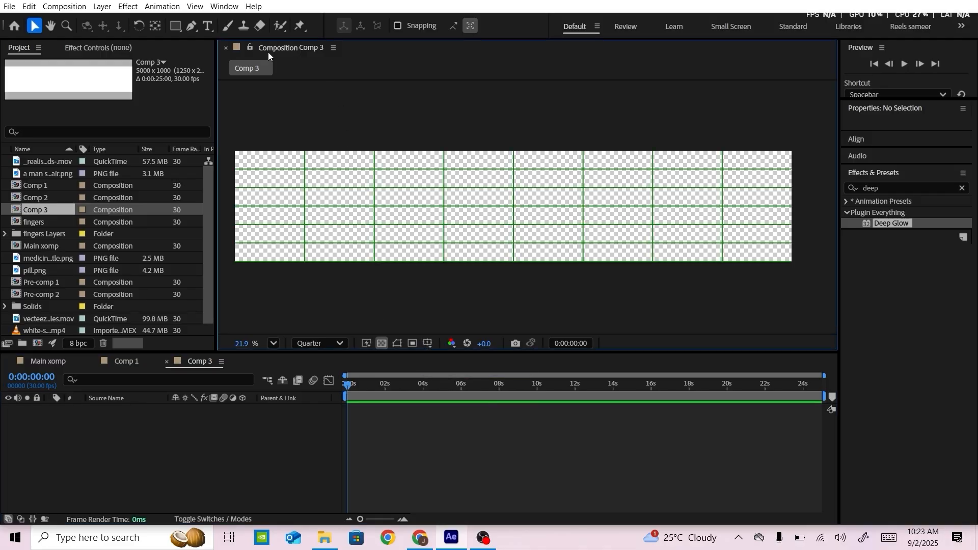
{"action": "left_click", "coordinate": [191, 28]}
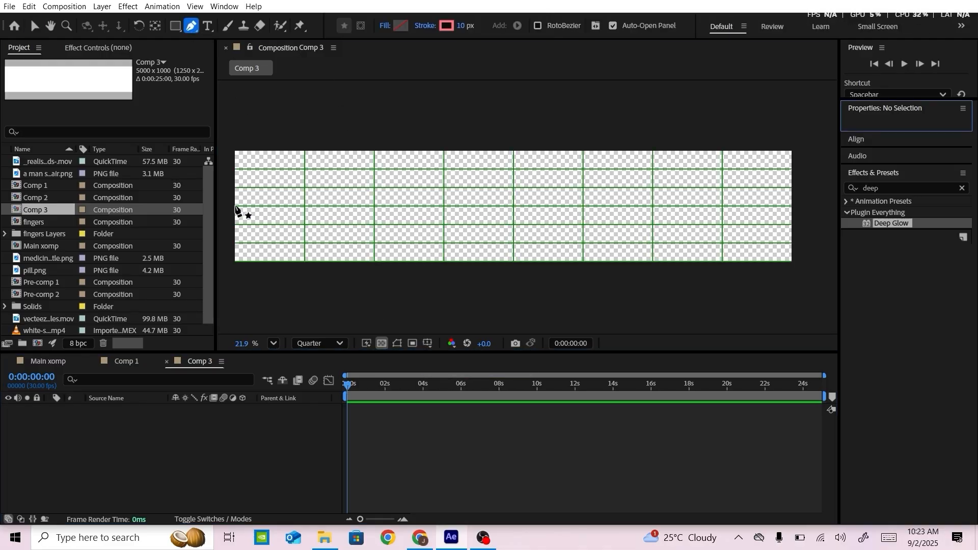
{"action": "left_click", "coordinate": [253, 181]}
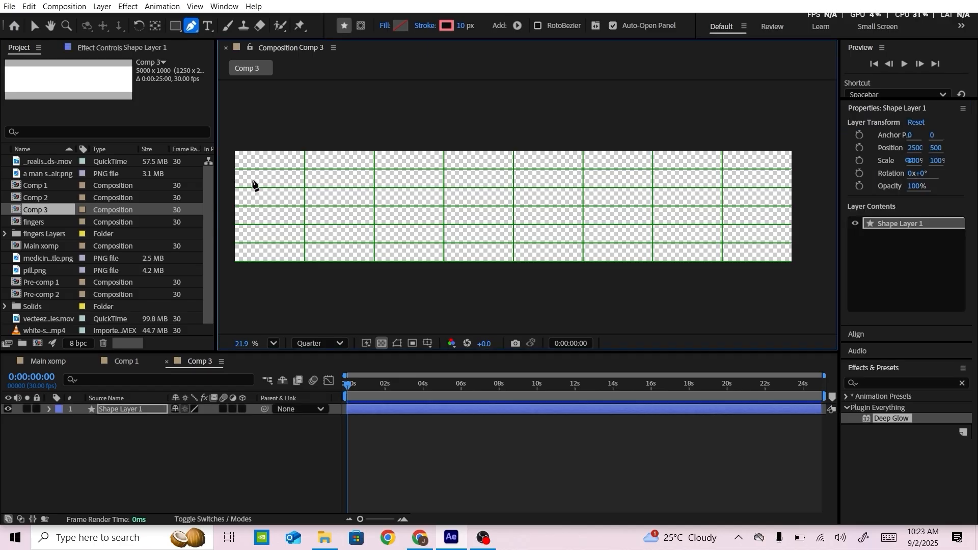
{"action": "left_click", "coordinate": [234, 168]}
{"action": "left_click", "coordinate": [304, 188]}
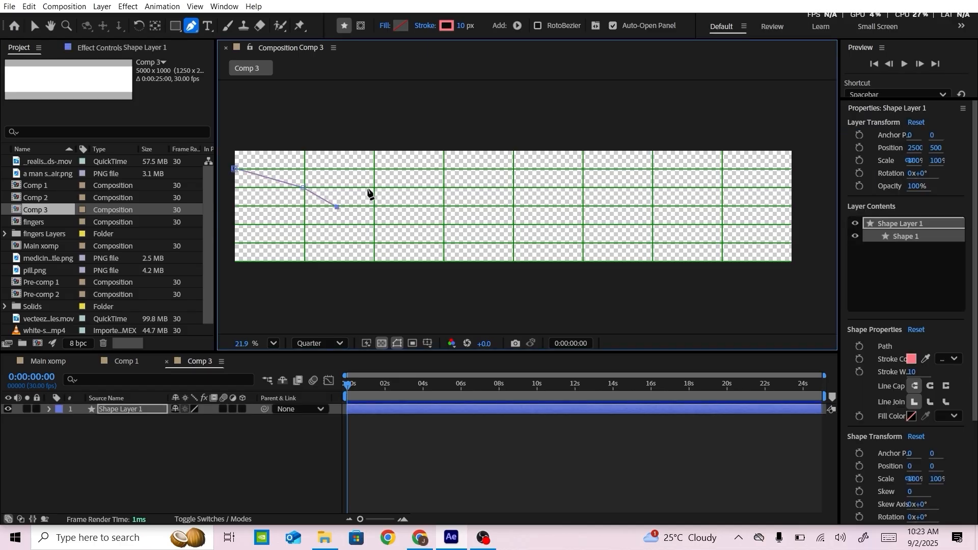
{"action": "left_click", "coordinate": [410, 221]}
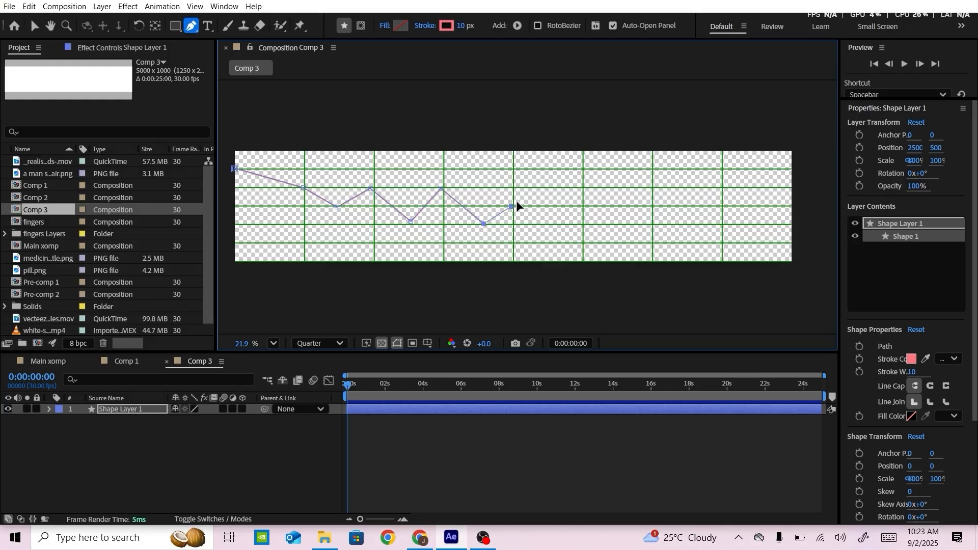
{"action": "left_click", "coordinate": [547, 243]}
{"action": "left_click", "coordinate": [582, 207]}
{"action": "left_click", "coordinate": [618, 243]}
{"action": "left_click", "coordinate": [722, 214]}
{"action": "left_click", "coordinate": [753, 248]}
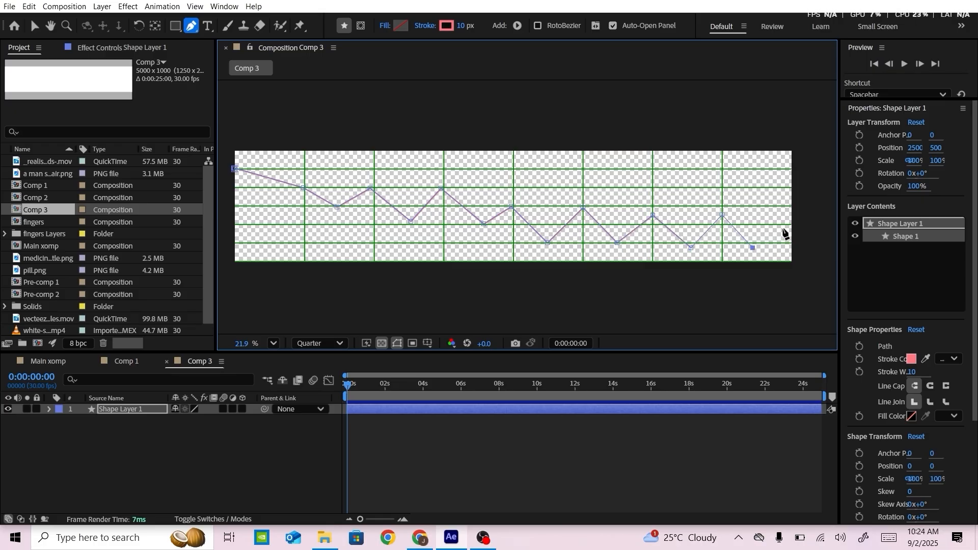
{"action": "left_click", "coordinate": [791, 224]}
Set the zigzag line's stroke colour to the stronger red FF3A4B
{"action": "left_click", "coordinate": [446, 25]}
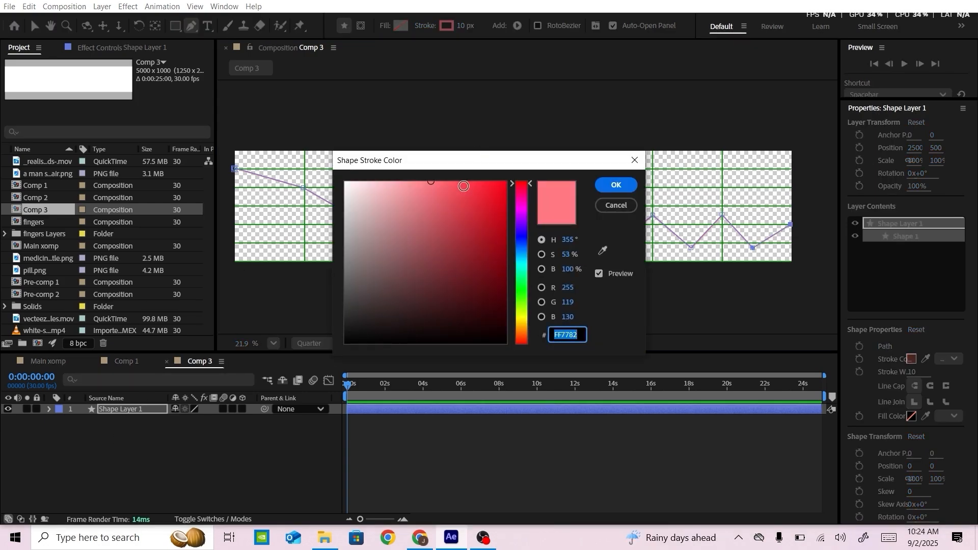
{"action": "left_click", "coordinate": [457, 181]}
{"action": "left_click", "coordinate": [470, 182]}
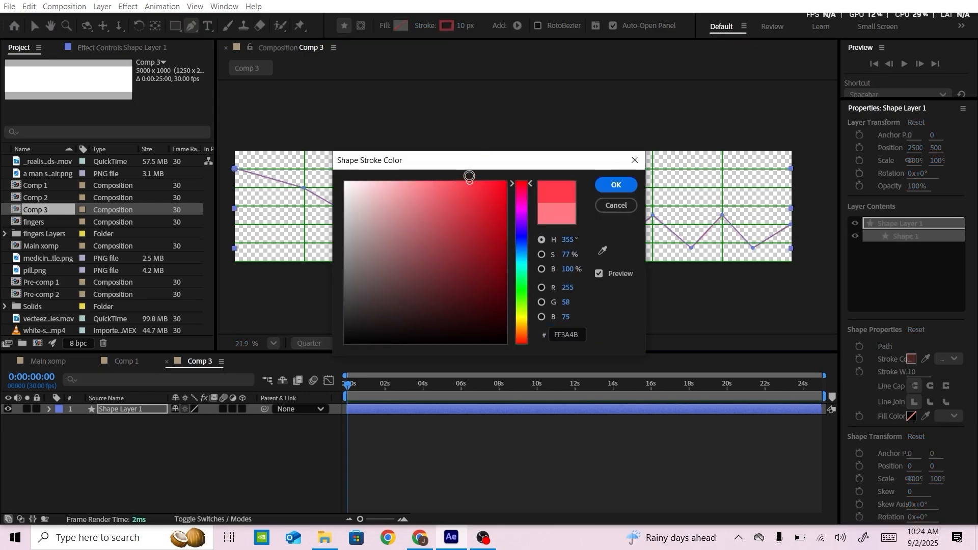
{"action": "left_click", "coordinate": [616, 185]}
Apply the Deep Glow effect to the zigzag line and turn off the proportional grid
{"action": "left_click", "coordinate": [889, 328]}
{"action": "type", "text": "deep"}
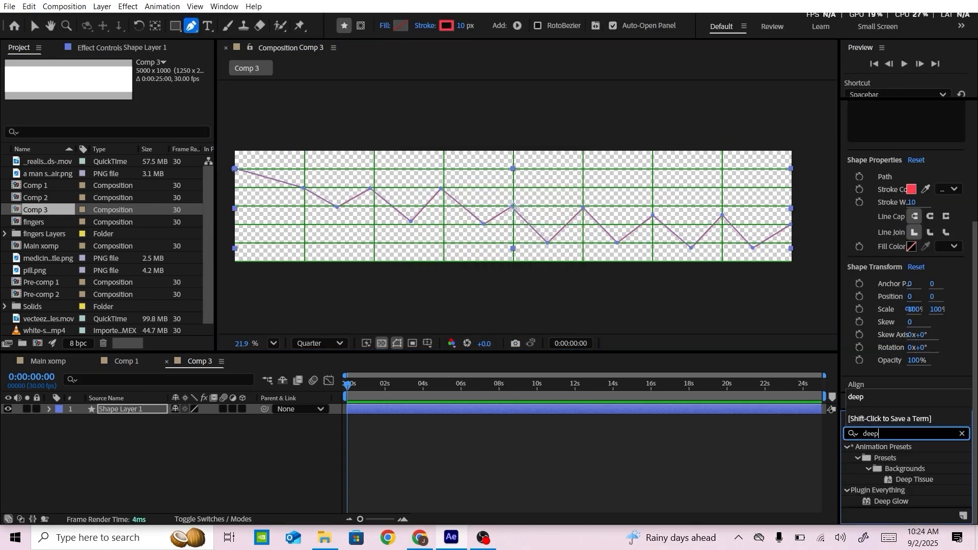
{"action": "left_click_drag", "start_coordinate": [884, 502], "coordinate": [530, 224]}
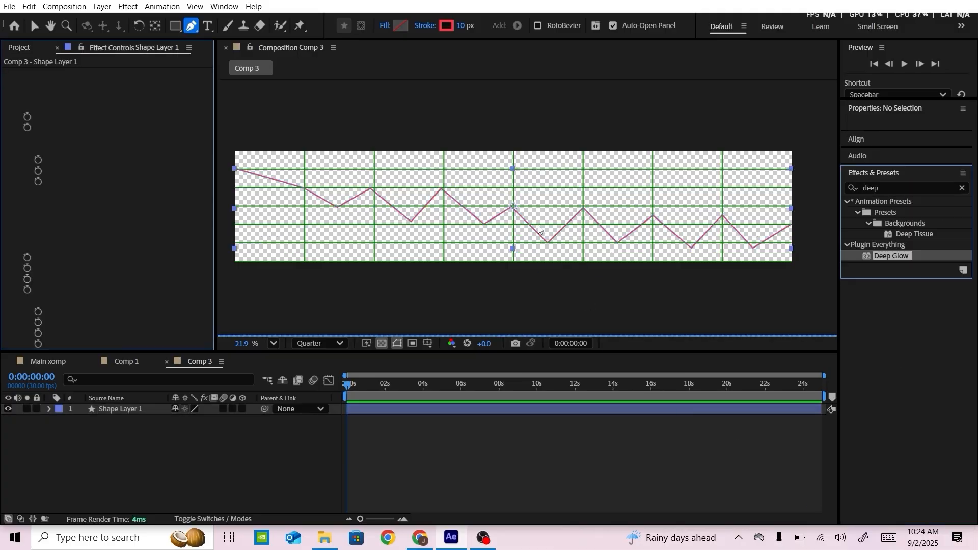
{"action": "key", "text": "v"}
{"action": "left_click", "coordinate": [428, 343]}
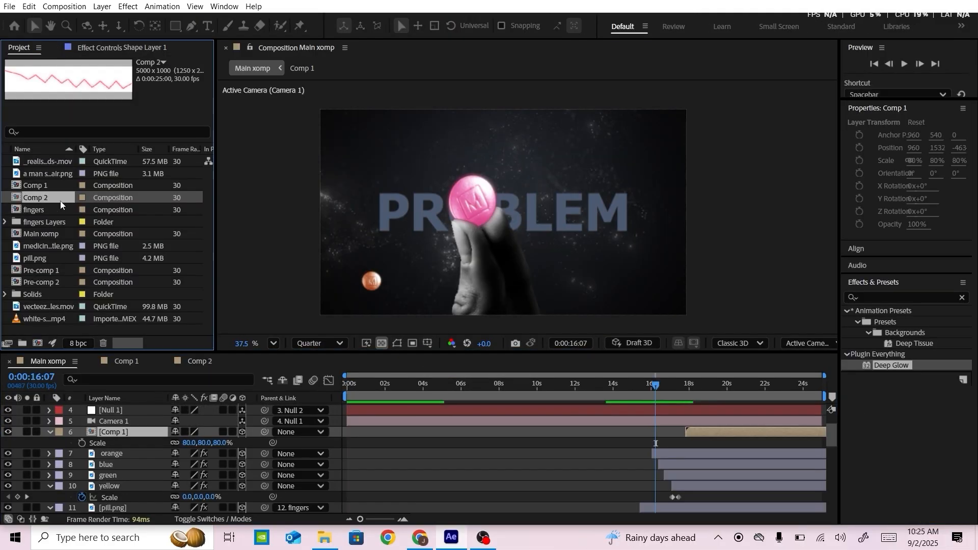
Place Comp 2 above Comp 1 in Main xomp, starting at 0:00:20:17, and make it a 3D layer
{"action": "mouse_move", "coordinate": [60, 201]}
{"action": "left_mouse_down"}
{"action": "mouse_move", "coordinate": [120, 335]}
{"action": "mouse_move", "coordinate": [262, 442]}
{"action": "mouse_move", "coordinate": [223, 423]}
{"action": "mouse_move", "coordinate": [695, 425]}
{"action": "left_mouse_up"}
{"action": "key", "text": "space"}
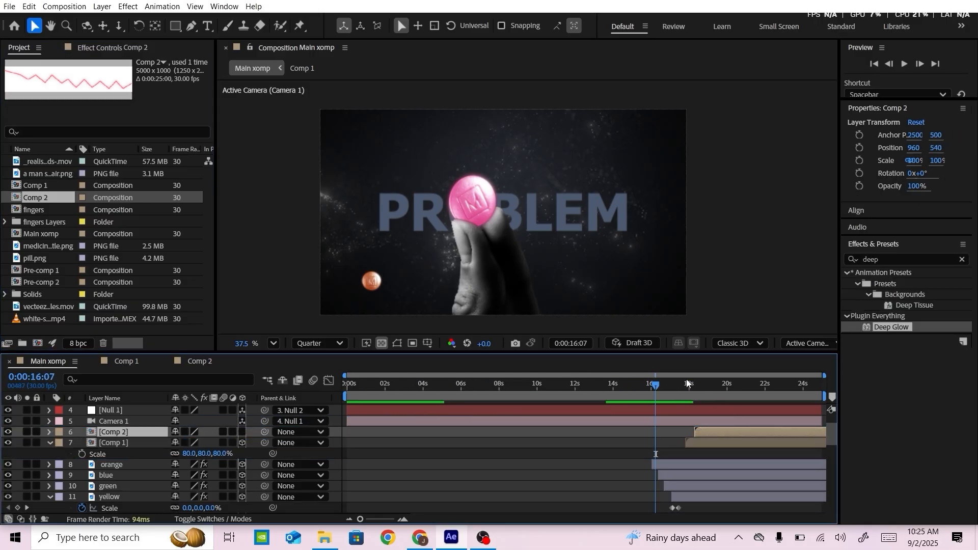
{"action": "left_click_drag", "start_coordinate": [659, 386], "coordinate": [738, 385]}
{"action": "left_click_drag", "start_coordinate": [713, 431], "coordinate": [755, 431]}
{"action": "left_click", "coordinate": [243, 432]}
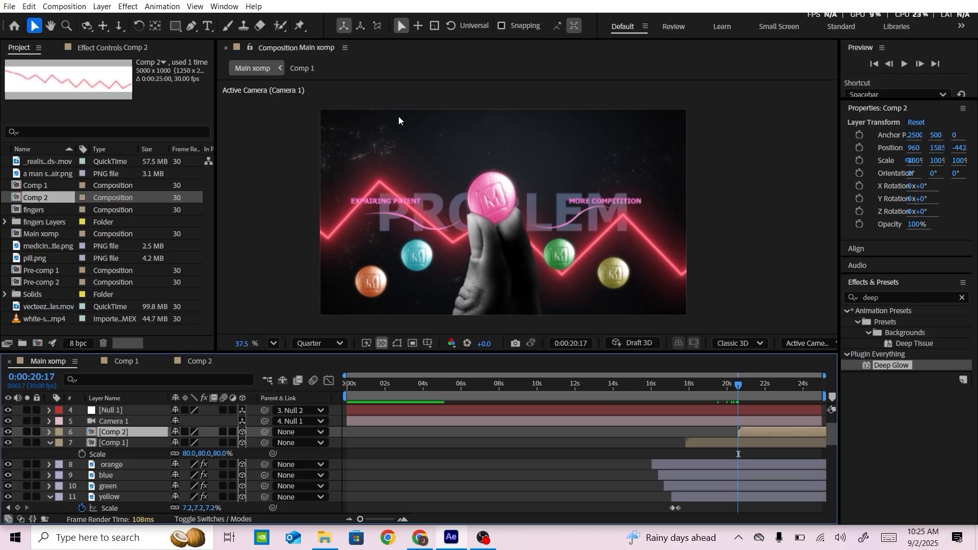
Move the Comp 2 zigzag line up across the PROBLEM text to a Y position of about 1338
{"action": "scroll", "coordinate": [451, 234], "scroll_direction": "up", "scroll_amount": 4}
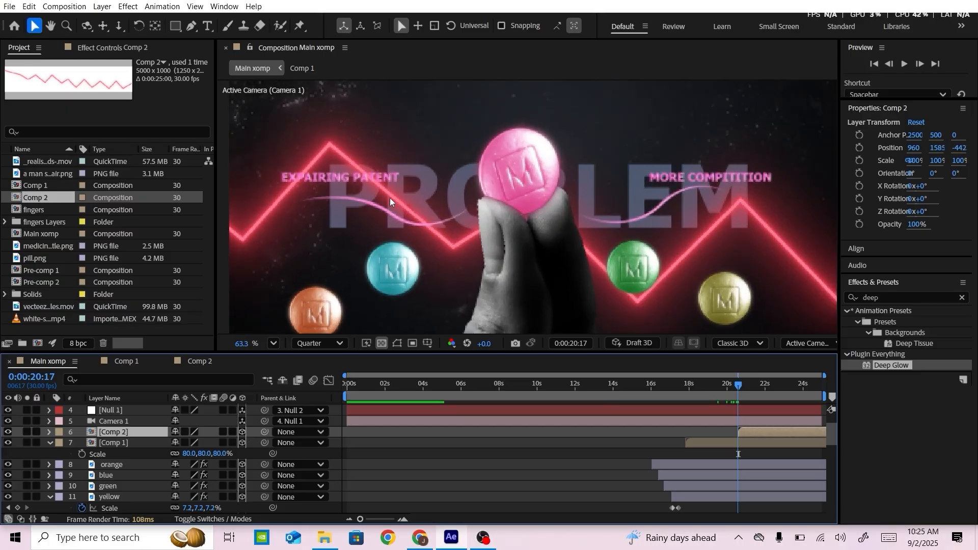
{"action": "left_click_drag", "start_coordinate": [391, 198], "coordinate": [404, 129]}
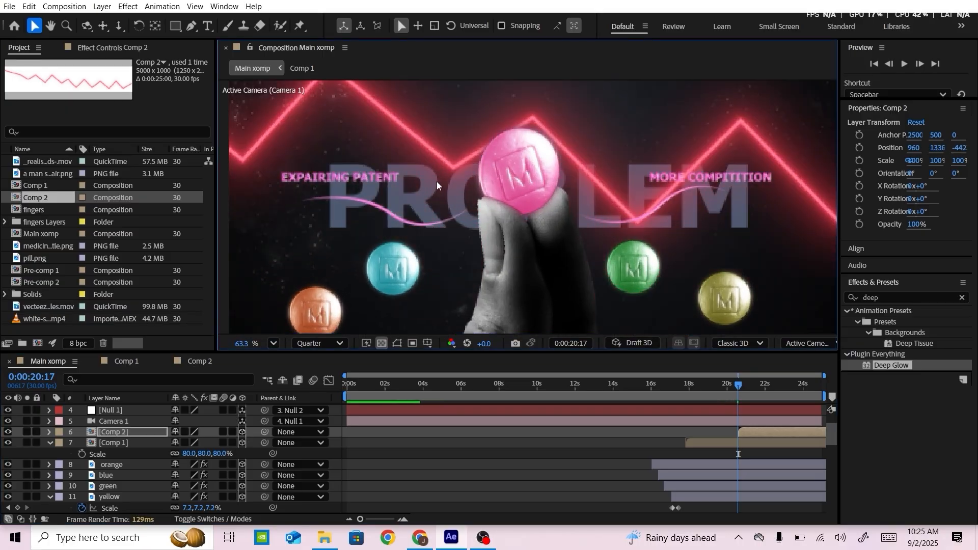
{"action": "scroll", "coordinate": [496, 227], "scroll_direction": "down", "scroll_amount": 2}
Scale Comp 2 to 76% and shift it right to an X position of about 1115
{"action": "left_click", "coordinate": [110, 437]}
{"action": "key", "text": "s"}
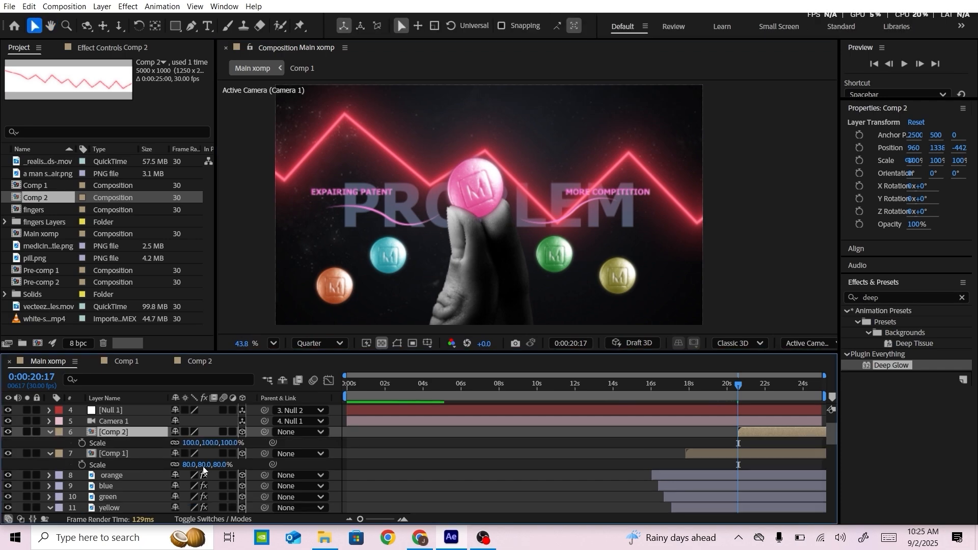
{"action": "left_click_drag", "start_coordinate": [189, 442], "coordinate": [176, 442]}
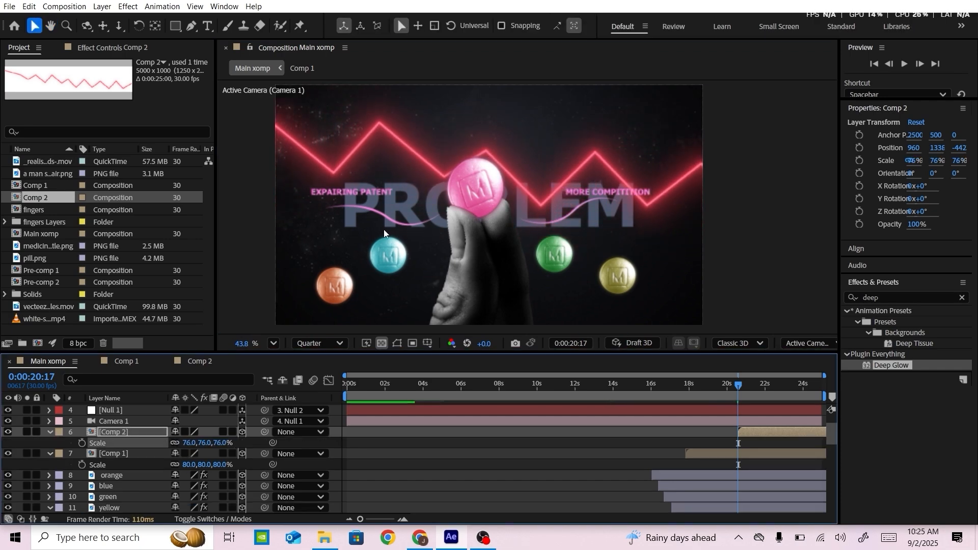
{"action": "left_click", "coordinate": [420, 150]}
{"action": "left_click_drag", "start_coordinate": [421, 149], "coordinate": [452, 154]}
Keyframe Comp 2's opacity from 0% at 0:00:20:17 to 100% ten frames after that, at 0:00:20:27
{"action": "left_click", "coordinate": [122, 433]}
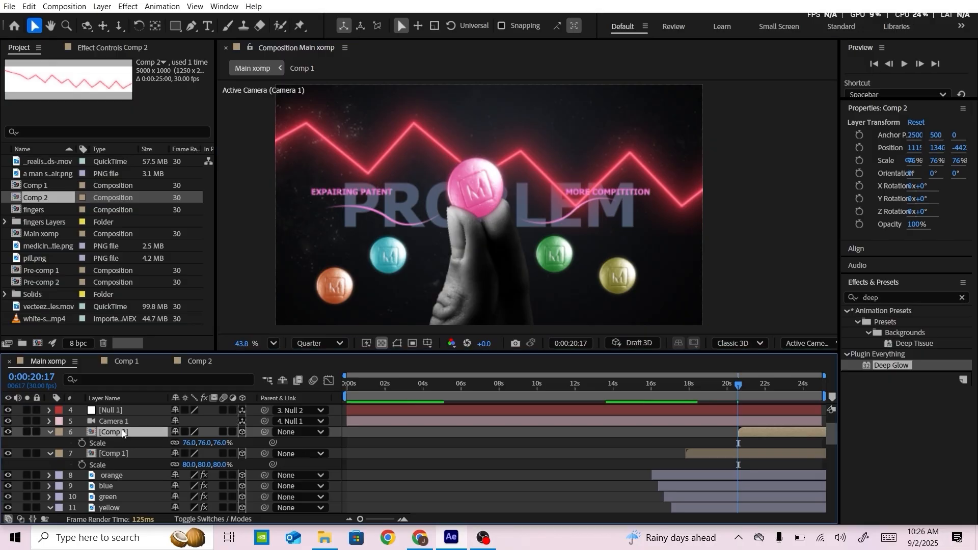
{"action": "key", "text": "alt+shift+t"}
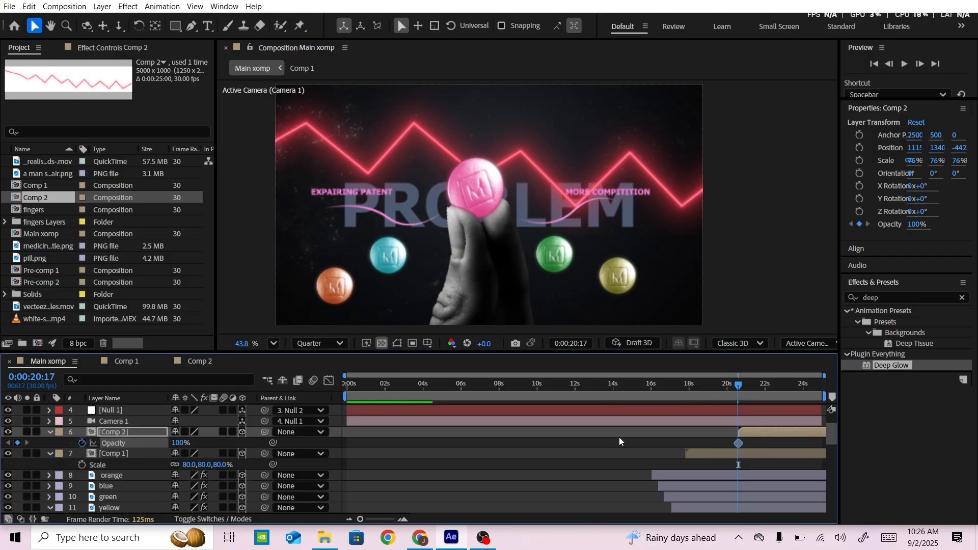
{"action": "key", "text": "shift+Right"}
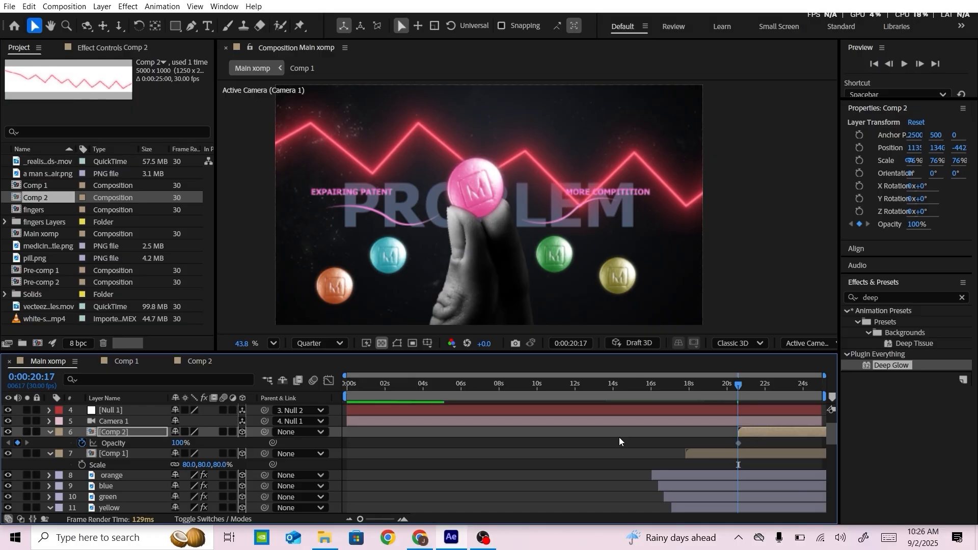
{"action": "key", "text": "shift+Page_Down"}
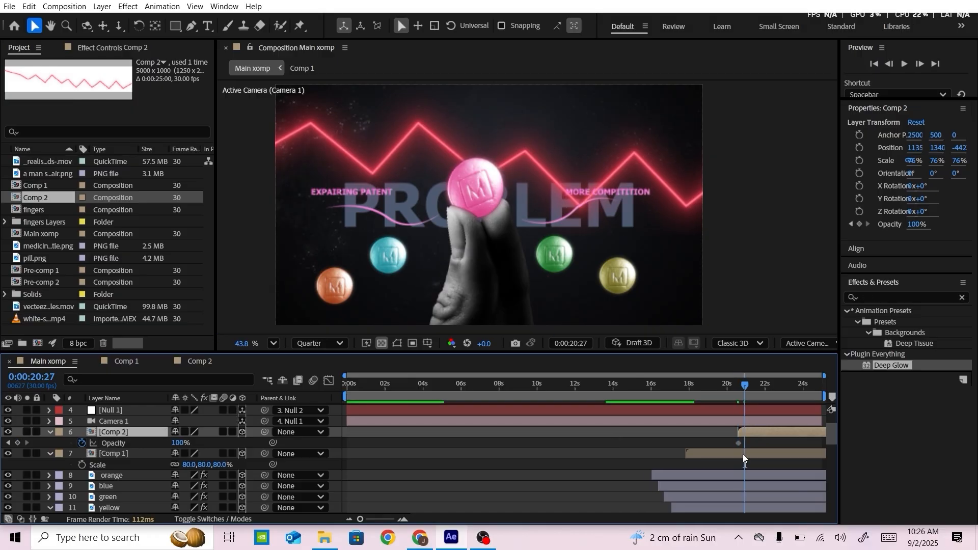
{"action": "left_click", "coordinate": [18, 443]}
{"action": "left_click", "coordinate": [7, 444]}
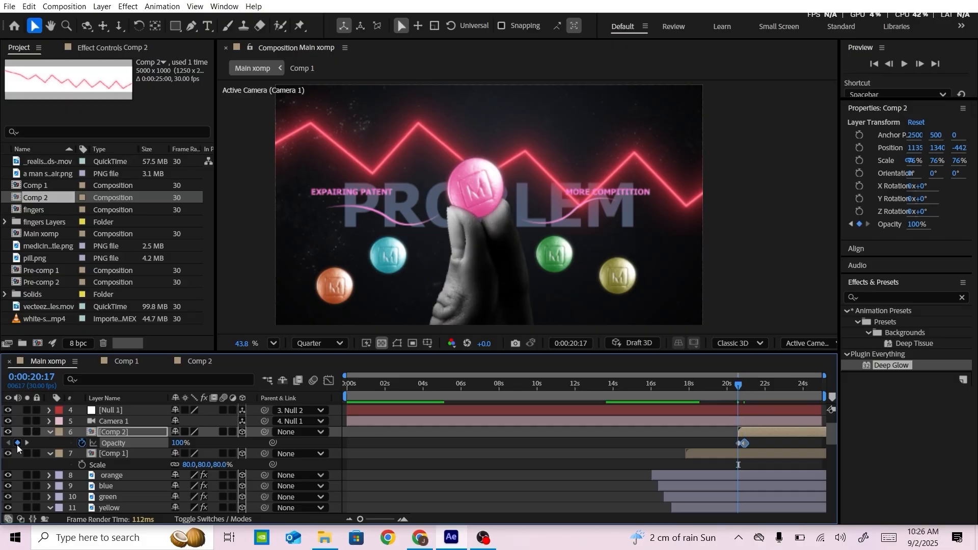
{"action": "left_click", "coordinate": [179, 443]}
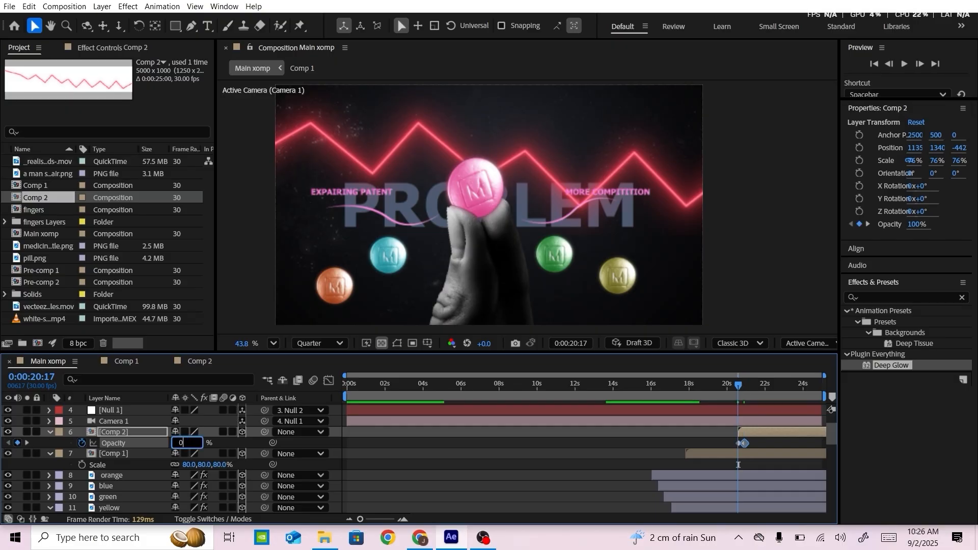
{"action": "key", "text": "Return"}
Preview the zigzag line's fade-in and collapse the properties of Comp 2, Comp 1 and Null 4
{"action": "key", "text": "space"}
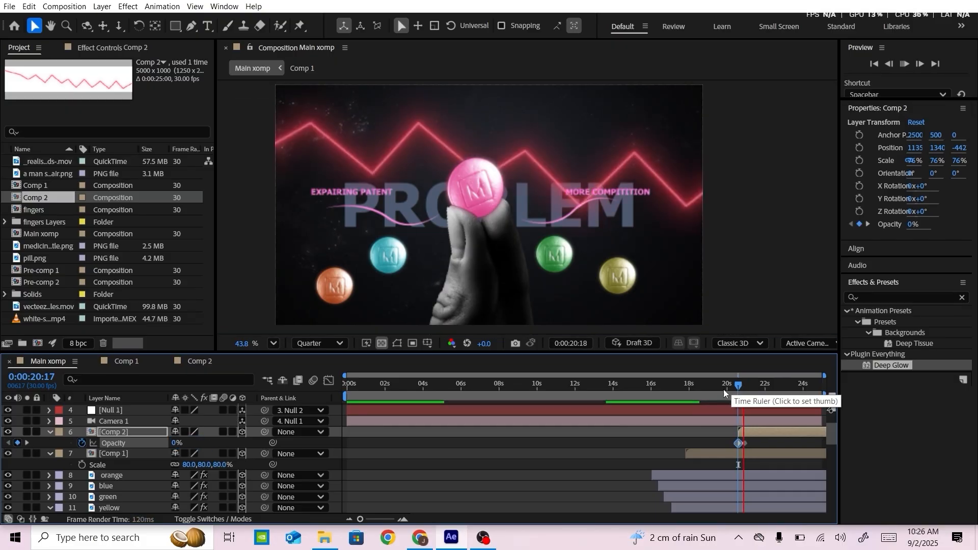
{"action": "scroll", "coordinate": [85, 483], "scroll_direction": "up", "scroll_amount": 4}
{"action": "left_click", "coordinate": [50, 474]}
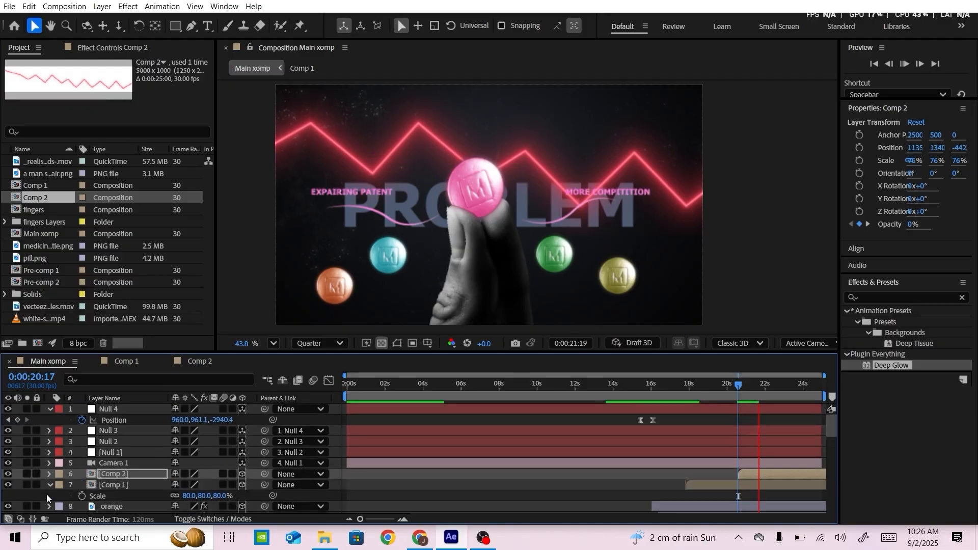
{"action": "left_click", "coordinate": [50, 485]}
{"action": "left_click", "coordinate": [49, 409]}
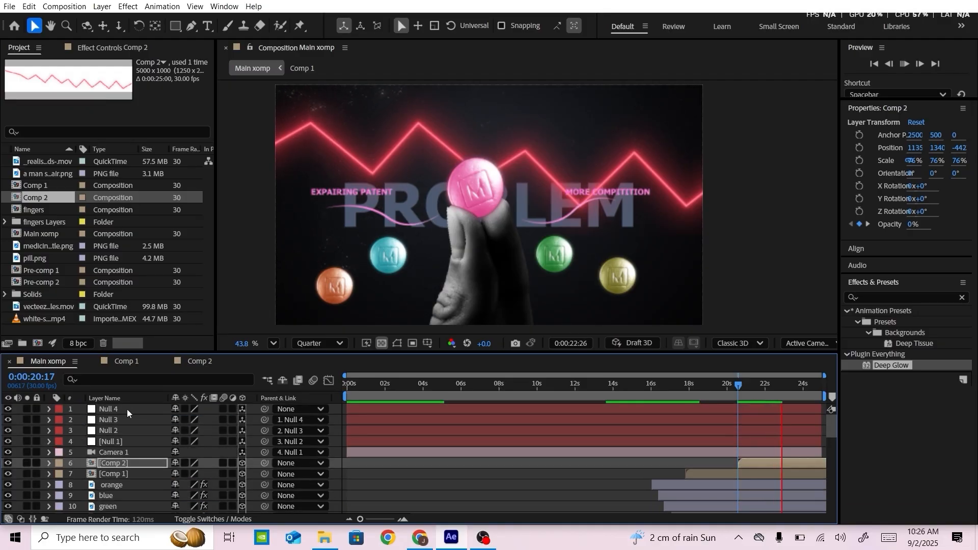
Duplicate Null 4 as Null 5 and remove all position keyframes from the copy
{"action": "left_click", "coordinate": [127, 410]}
{"action": "key", "text": "ctrl+alt+shift+y"}
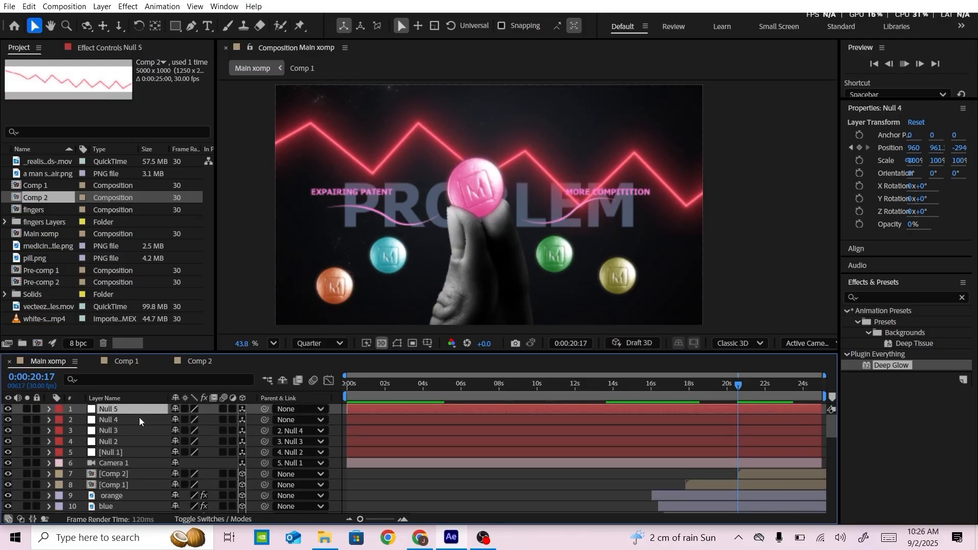
{"action": "key", "text": "p"}
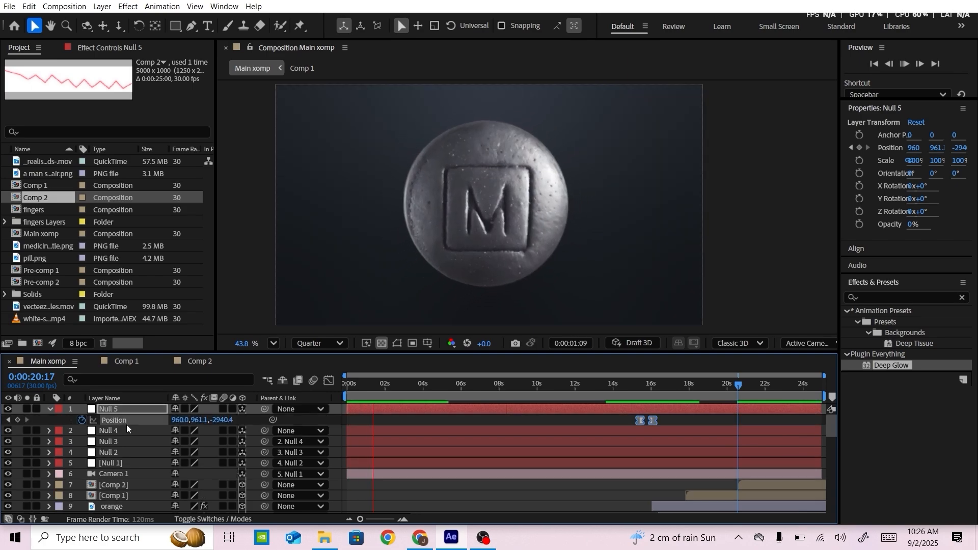
{"action": "left_click", "coordinate": [82, 420]}
{"action": "key", "text": "space"}
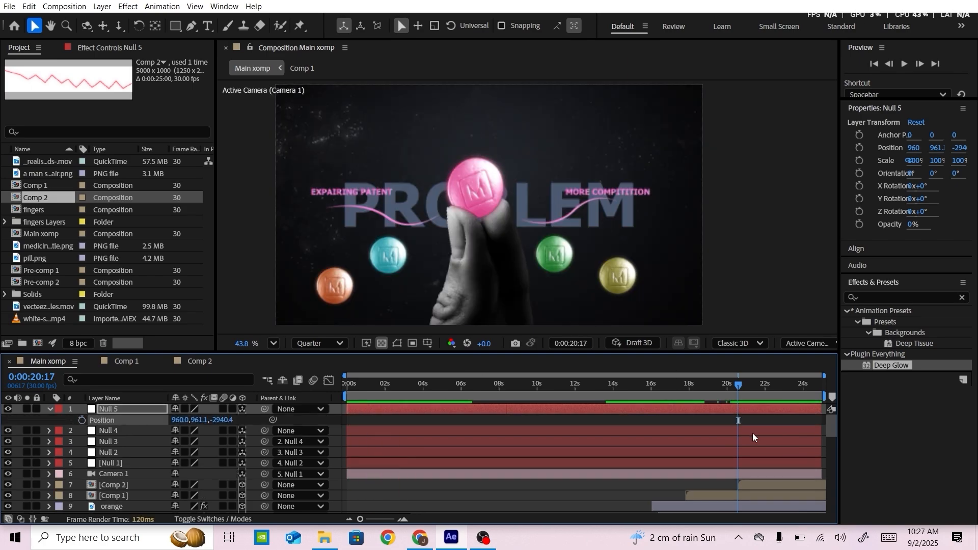
Keyframe Null 5's position at 0:00:20:07 and set its Z position to -2223.4 at 0:00:20:24
{"action": "key", "text": "shift+Page_Up"}
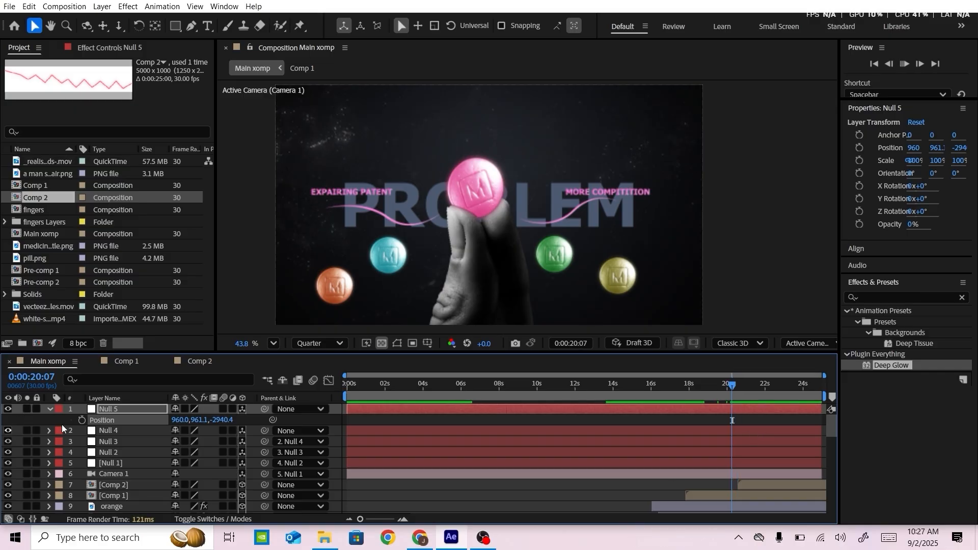
{"action": "left_click", "coordinate": [81, 420]}
{"action": "left_click_drag", "start_coordinate": [734, 386], "coordinate": [745, 384]}
{"action": "left_click_drag", "start_coordinate": [216, 420], "coordinate": [280, 443]}
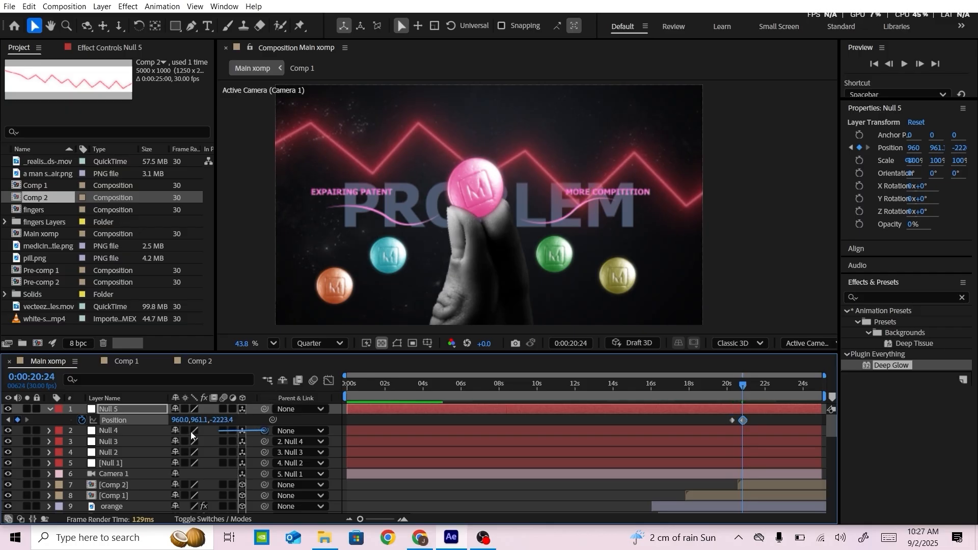
Parent Null 4 to Null 5 and set Null 5's position at 0:00:20:24 to 960.0, 720.1, -1486.4
{"action": "left_click_drag", "start_coordinate": [191, 434], "coordinate": [107, 411]}
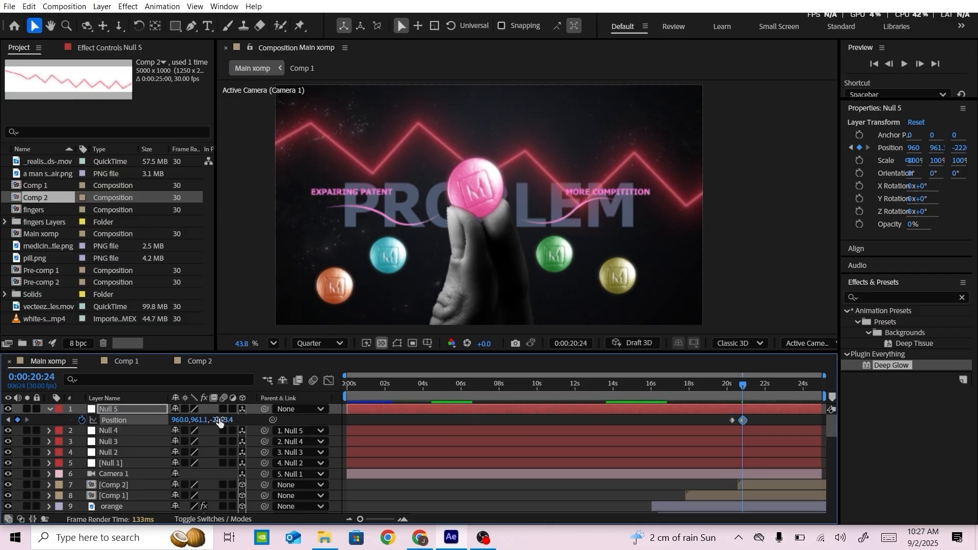
{"action": "left_click_drag", "start_coordinate": [293, 420], "coordinate": [419, 438]}
{"action": "left_click_drag", "start_coordinate": [216, 421], "coordinate": [507, 415]}
{"action": "scroll", "coordinate": [511, 183], "scroll_direction": "down", "scroll_amount": 1}
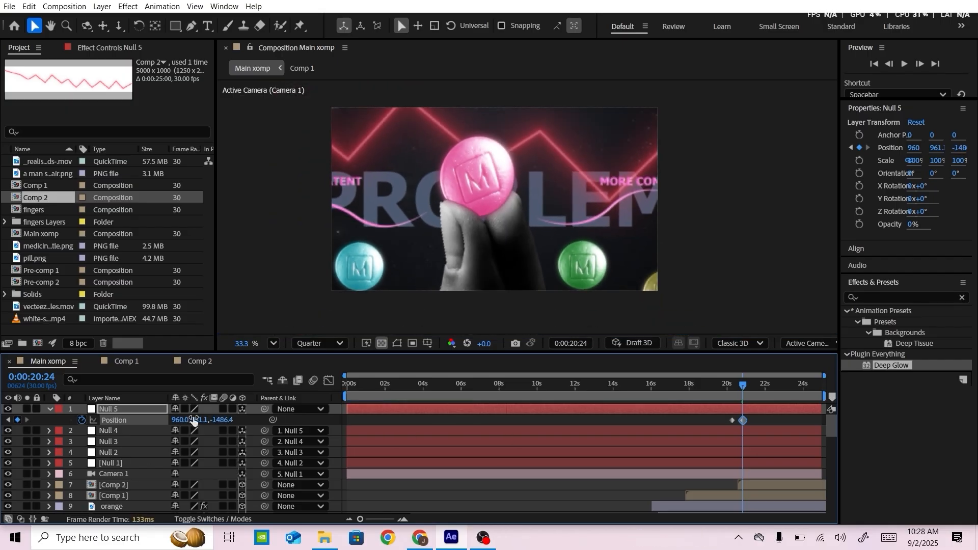
{"action": "left_click_drag", "start_coordinate": [193, 420], "coordinate": [146, 412]}
{"action": "key", "text": "ctrl+z"}
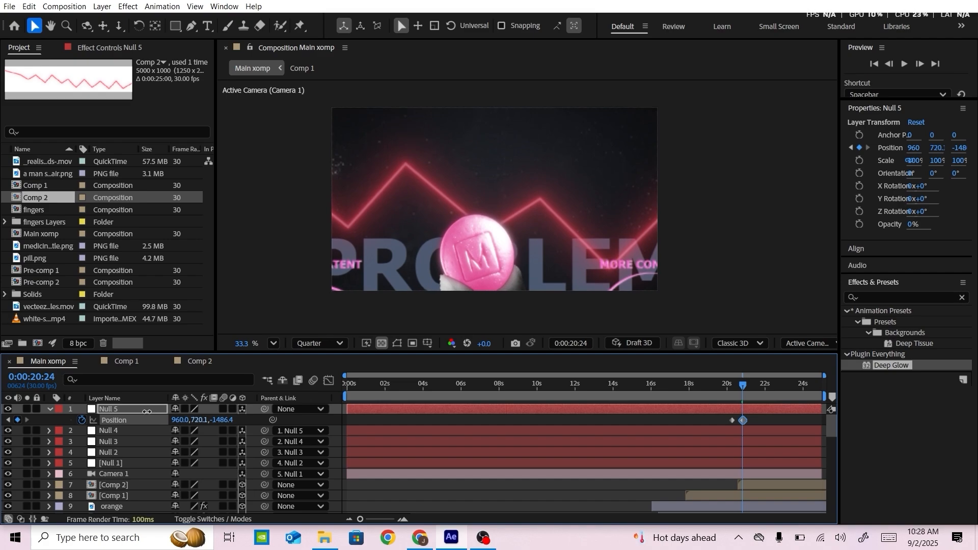
Preview the camera push-in toward the red zigzag line from just before Null 5's first position keyframe
{"action": "left_click", "coordinate": [543, 188]}
{"action": "left_click_drag", "start_coordinate": [425, 179], "coordinate": [425, 154]}
{"action": "left_click_drag", "start_coordinate": [743, 386], "coordinate": [737, 387]}
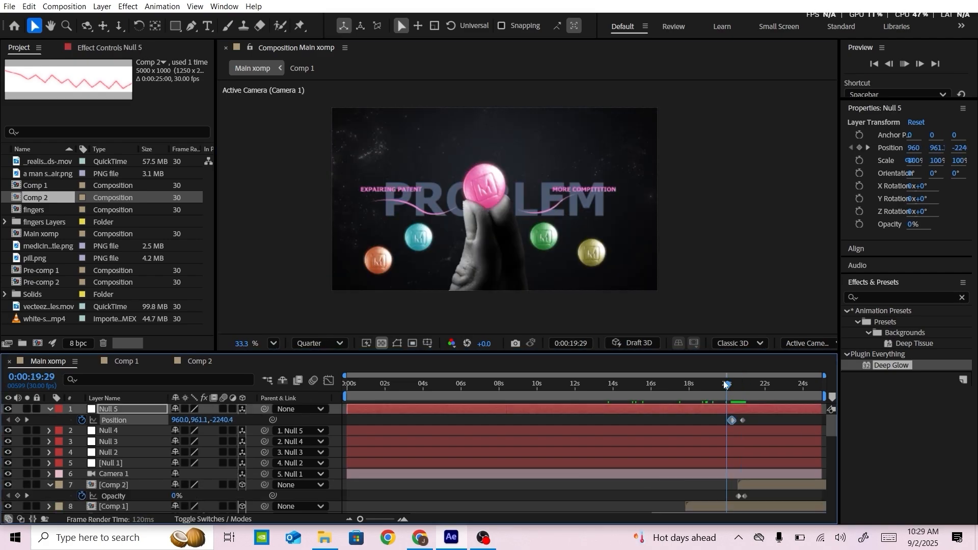
{"action": "key", "text": "space"}
{"action": "left_click", "coordinate": [724, 385]}
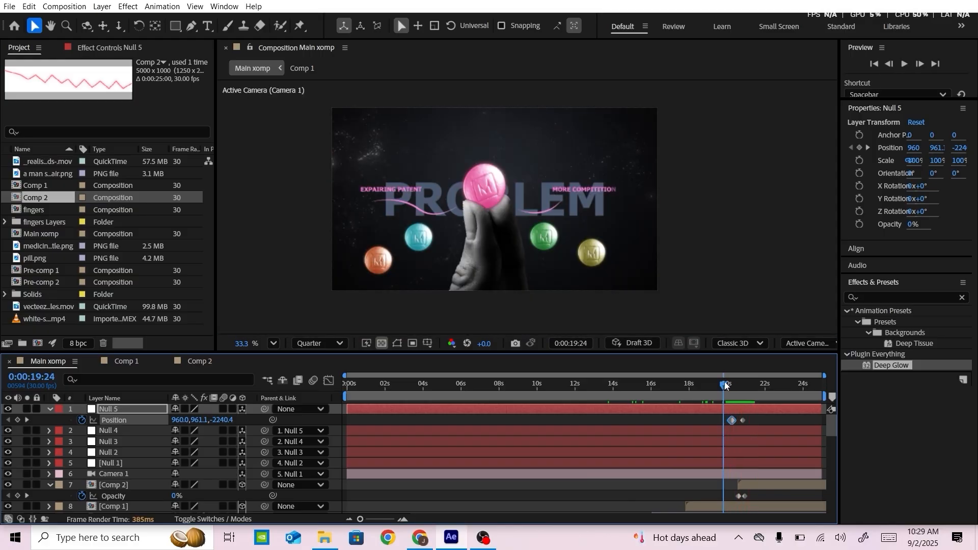
Easy-ease both of Null 5's position keyframes with 75% outgoing and 8% incoming influence, and preview the move
{"action": "left_click_drag", "start_coordinate": [725, 386], "coordinate": [710, 423]}
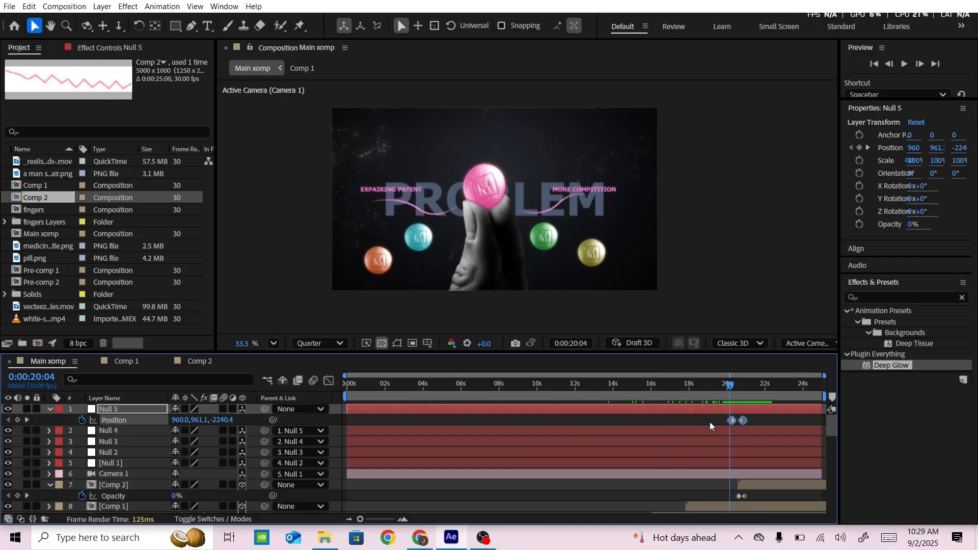
{"action": "key", "text": "F9"}
{"action": "right_click", "coordinate": [741, 423]}
{"action": "left_click", "coordinate": [759, 402]}
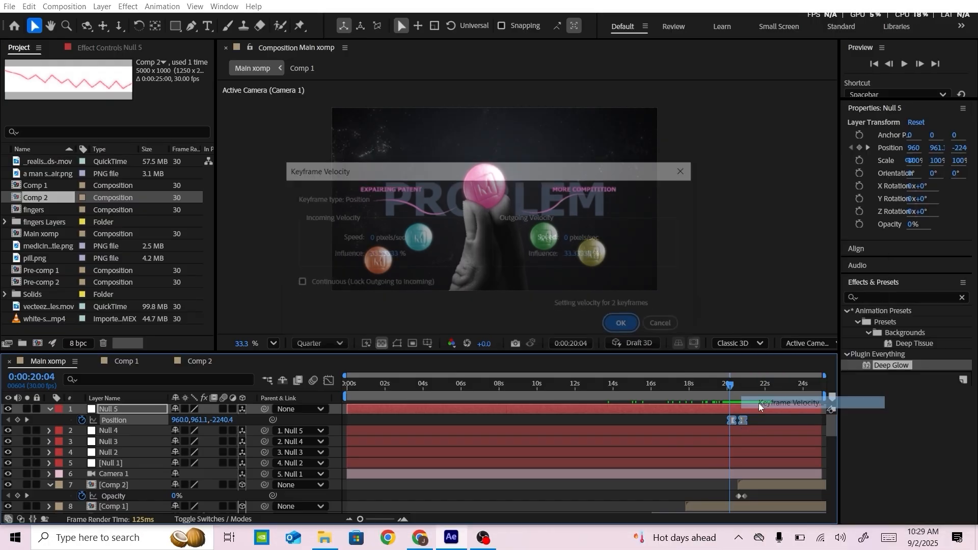
{"action": "double_click", "coordinate": [576, 252]}
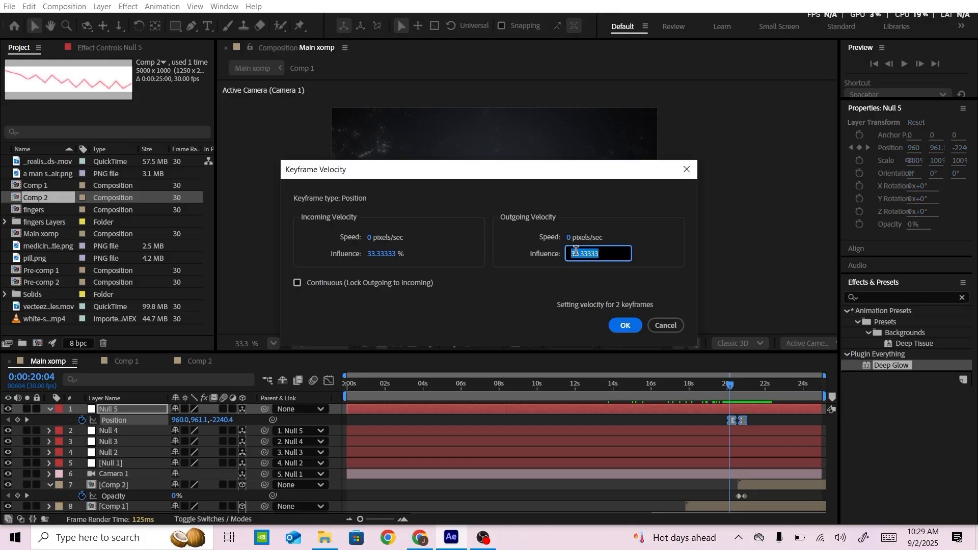
{"action": "type", "text": "75"}
{"action": "left_click", "coordinate": [381, 252]}
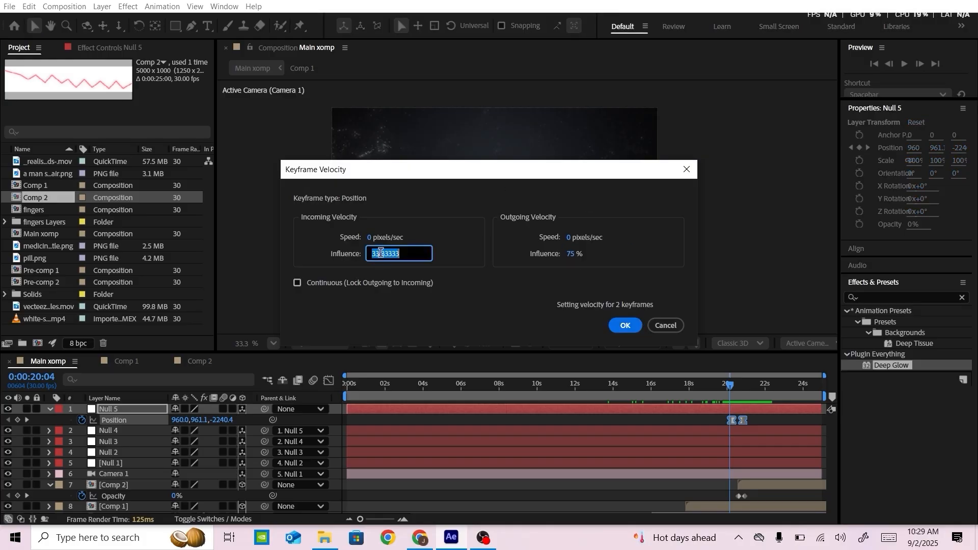
{"action": "type", "text": "8"}
{"action": "key", "text": "Return"}
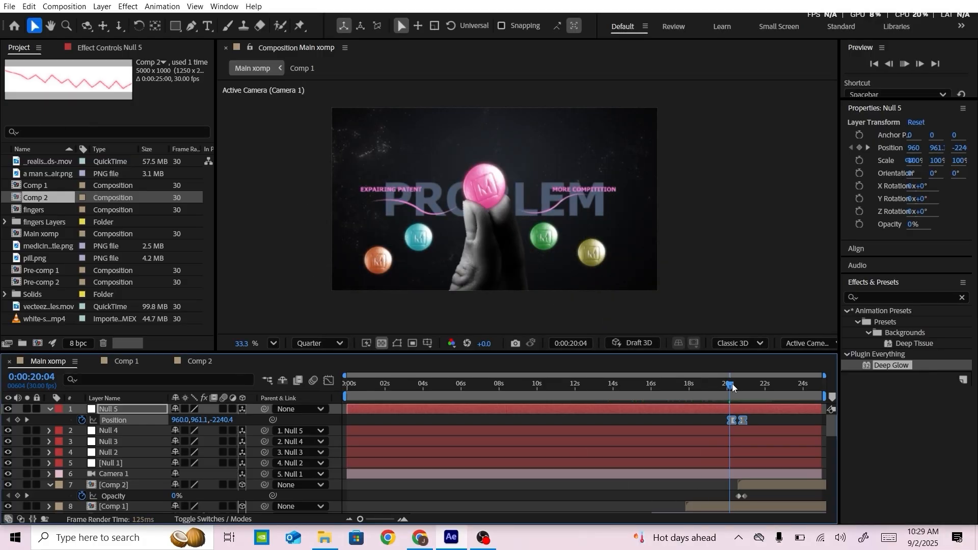
{"action": "key", "text": "space"}
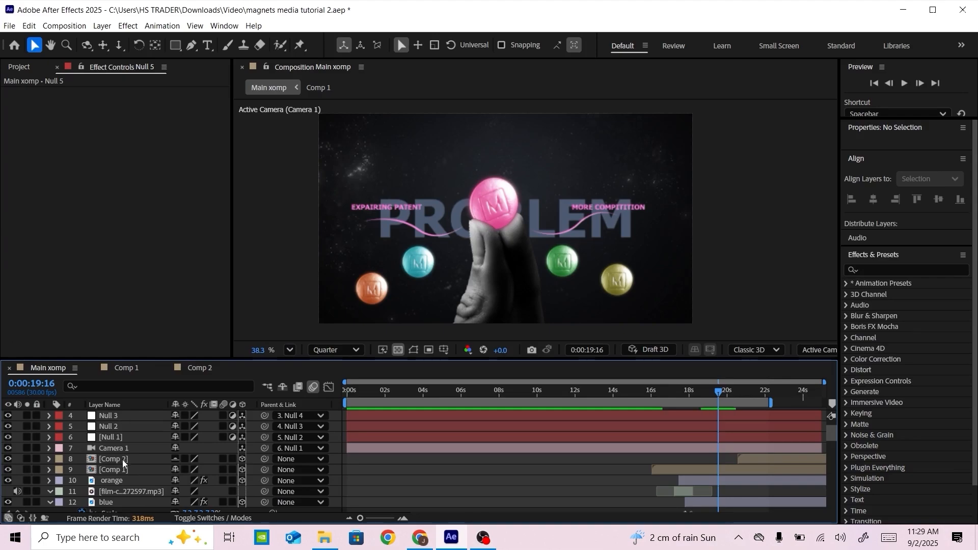
Find the Wave Warp effect and apply it to the Comp 2 layer
{"action": "left_click", "coordinate": [114, 461]}
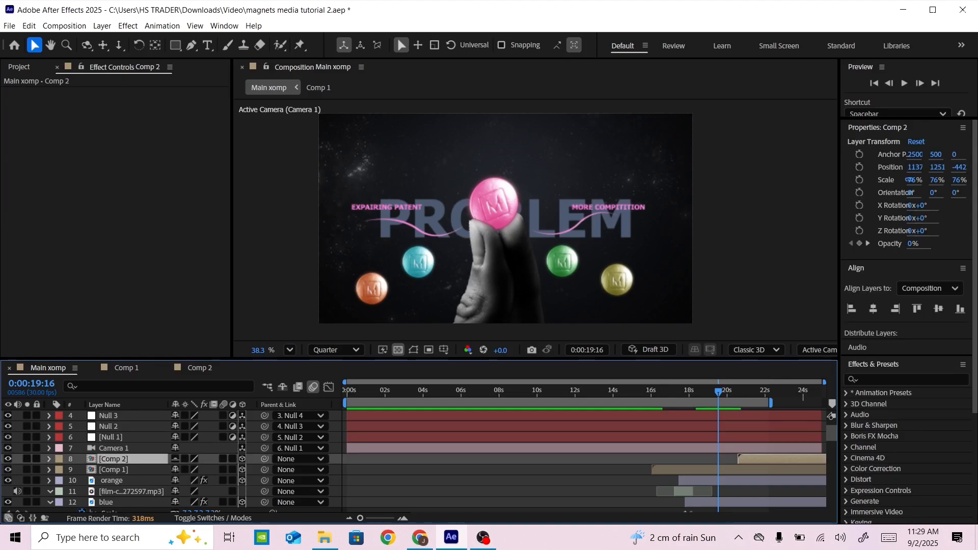
{"action": "left_click", "coordinate": [895, 379]}
{"action": "type", "text": "wave"}
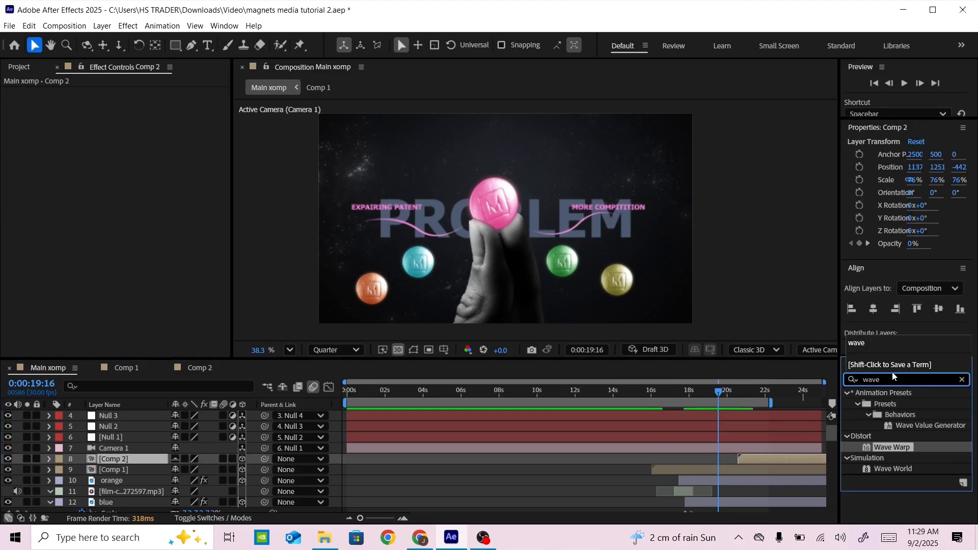
{"action": "left_click", "coordinate": [892, 451]}
{"action": "left_click_drag", "start_coordinate": [891, 451], "coordinate": [778, 460]}
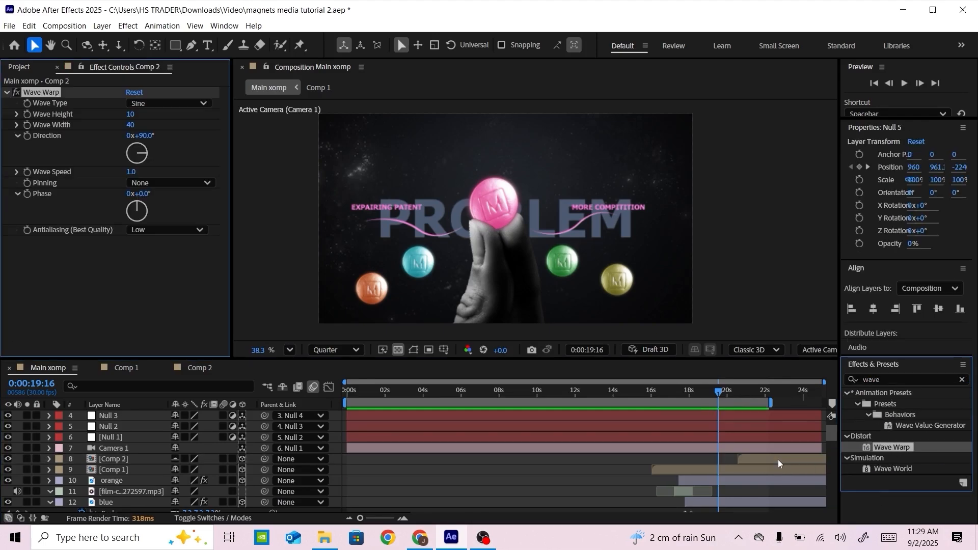
Set Comp 2's Wave Warp to a wave height of 2 and a wave width of 51, judging it at 0:00:21:19
{"action": "left_click_drag", "start_coordinate": [718, 395], "coordinate": [747, 395]}
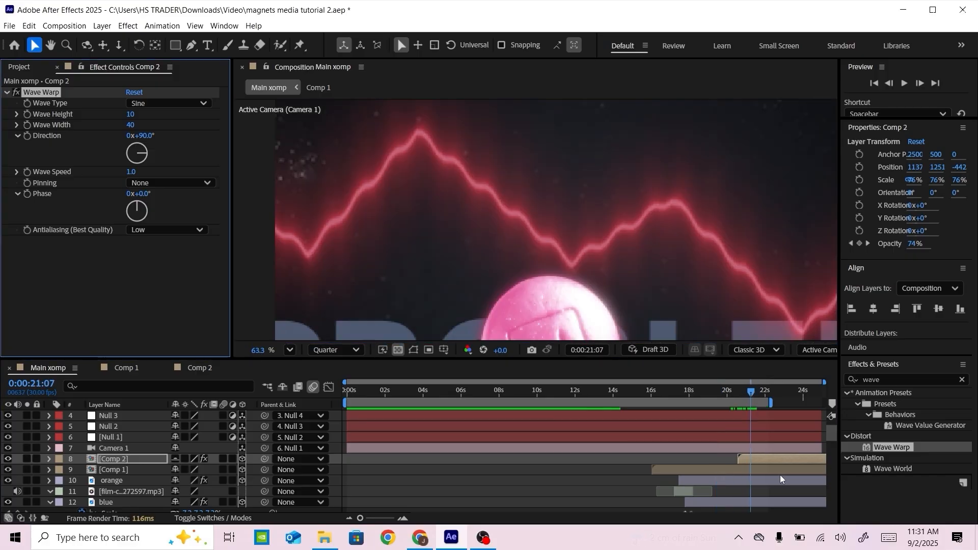
{"action": "key", "text": "u"}
{"action": "left_click", "coordinate": [759, 393]}
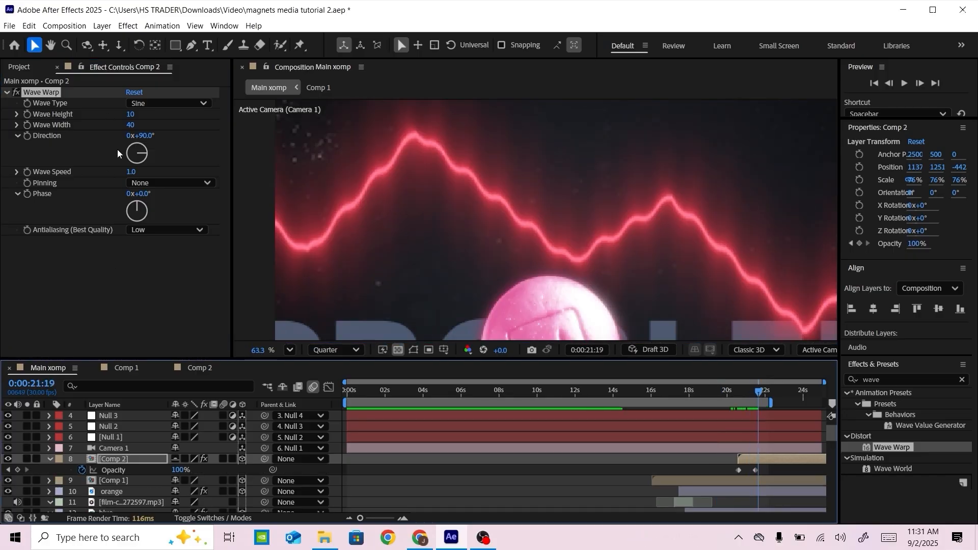
{"action": "left_click_drag", "start_coordinate": [132, 120], "coordinate": [192, 125]}
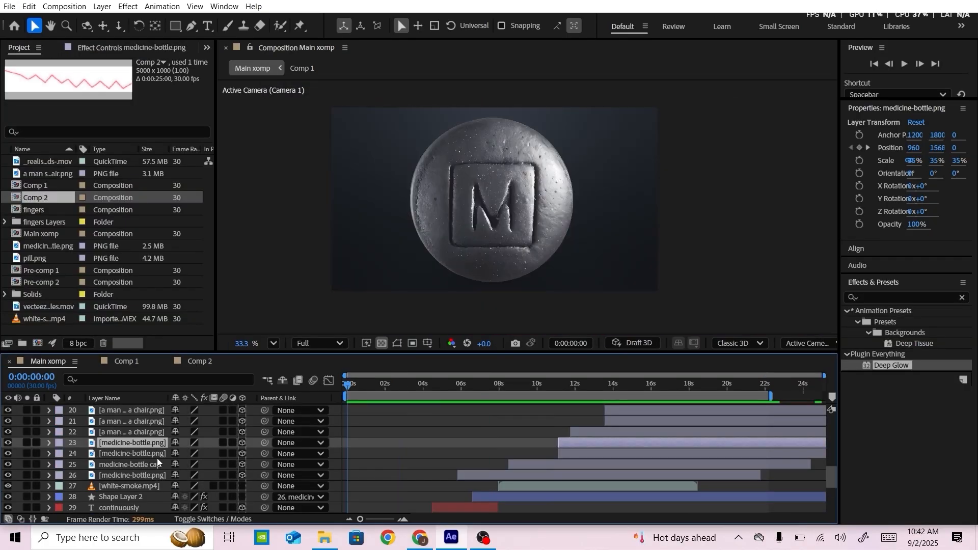
Add an adjustment layer above all layers in Main xomp and apply Gaussian Blur (Legacy) to it
{"action": "left_click", "coordinate": [549, 409]}
{"action": "scroll", "coordinate": [550, 409], "scroll_direction": "up", "scroll_amount": 10}
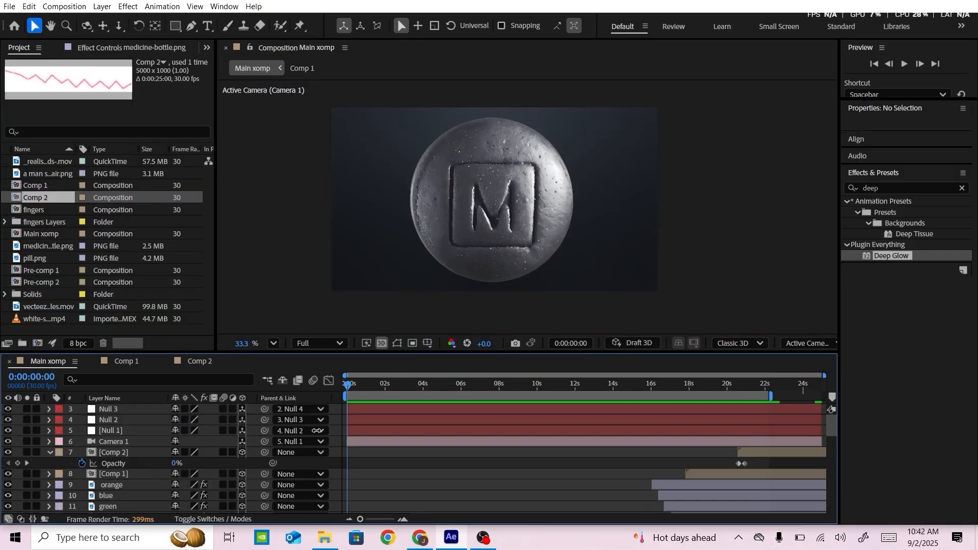
{"action": "left_click", "coordinate": [102, 6]}
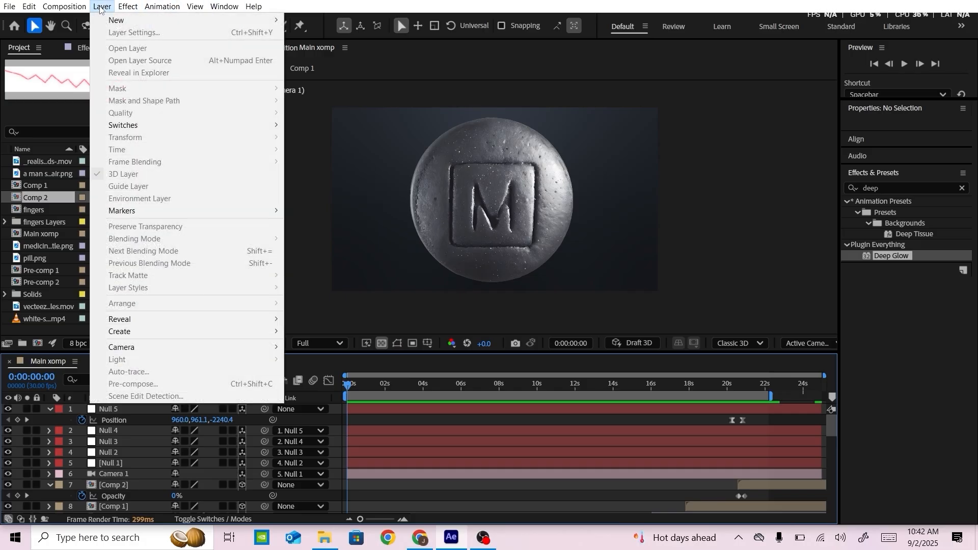
{"action": "mouse_move", "coordinate": [204, 20]}
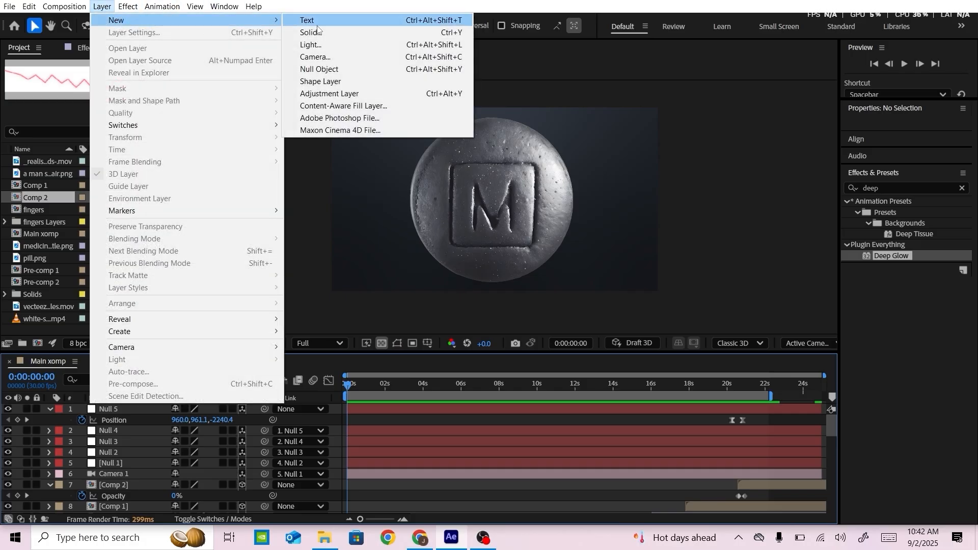
{"action": "left_click", "coordinate": [343, 94]}
{"action": "left_click", "coordinate": [885, 260]}
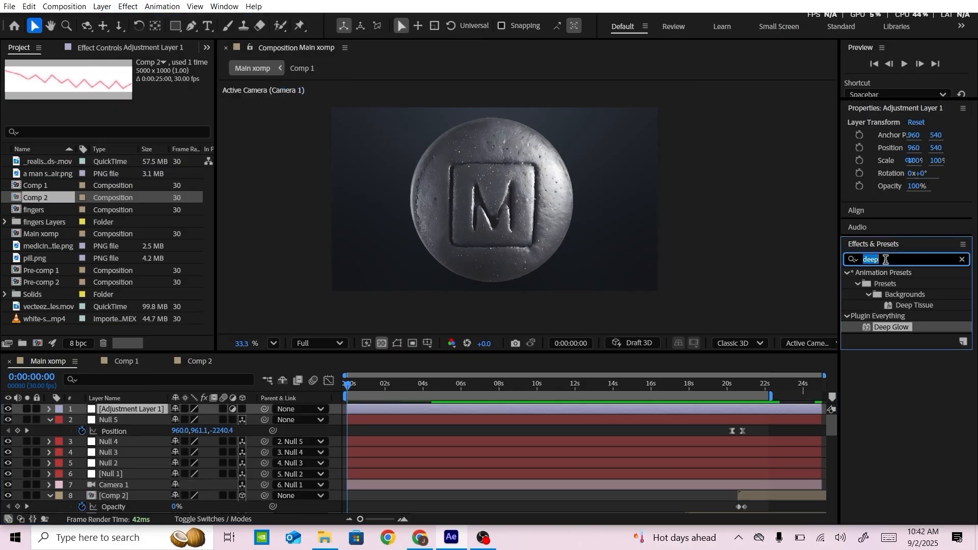
{"action": "type", "text": "gau"}
{"action": "left_click_drag", "start_coordinate": [909, 306], "coordinate": [163, 409]}
Keyframe the adjustment layer's blurriness from 24.6 at 0:00:00:00 to 0 at 0:00:00:29 and preview it
{"action": "left_click", "coordinate": [339, 385]}
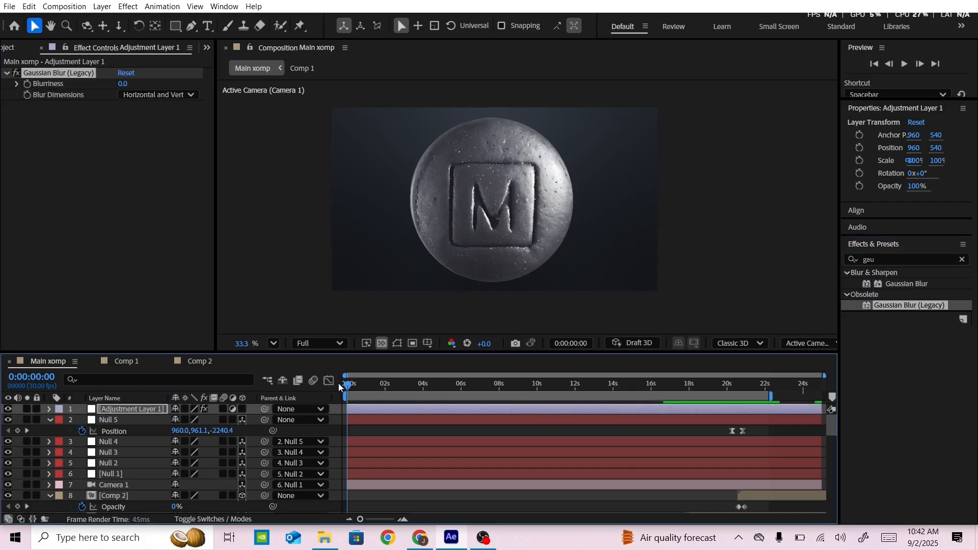
{"action": "left_click", "coordinate": [28, 84]}
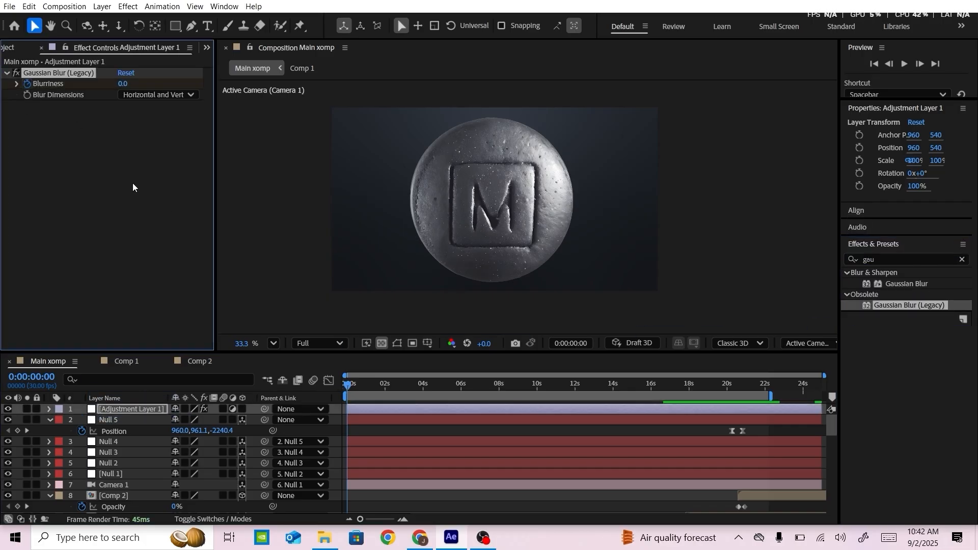
{"action": "left_click_drag", "start_coordinate": [824, 376], "coordinate": [515, 376]}
{"action": "left_click_drag", "start_coordinate": [388, 389], "coordinate": [400, 389]}
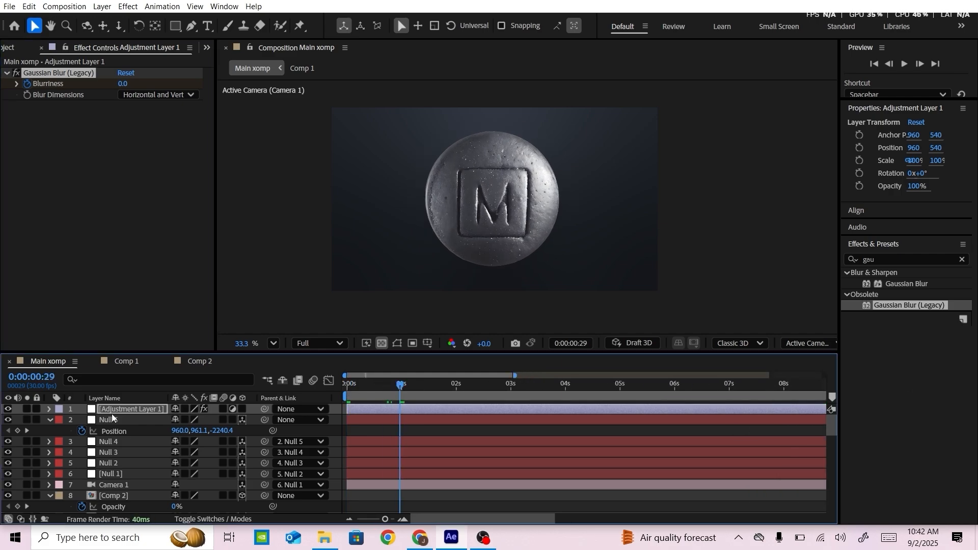
{"action": "key", "text": "u"}
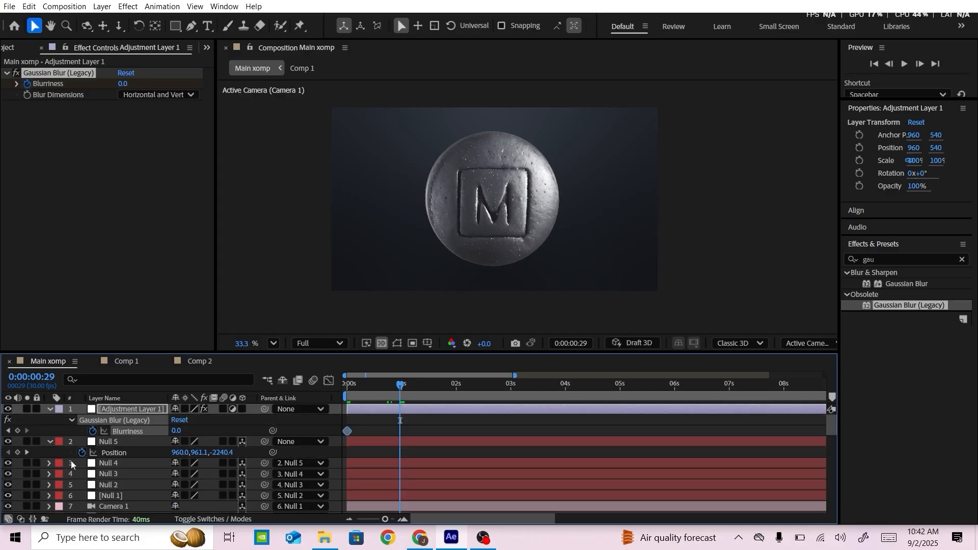
{"action": "left_click", "coordinate": [7, 432]}
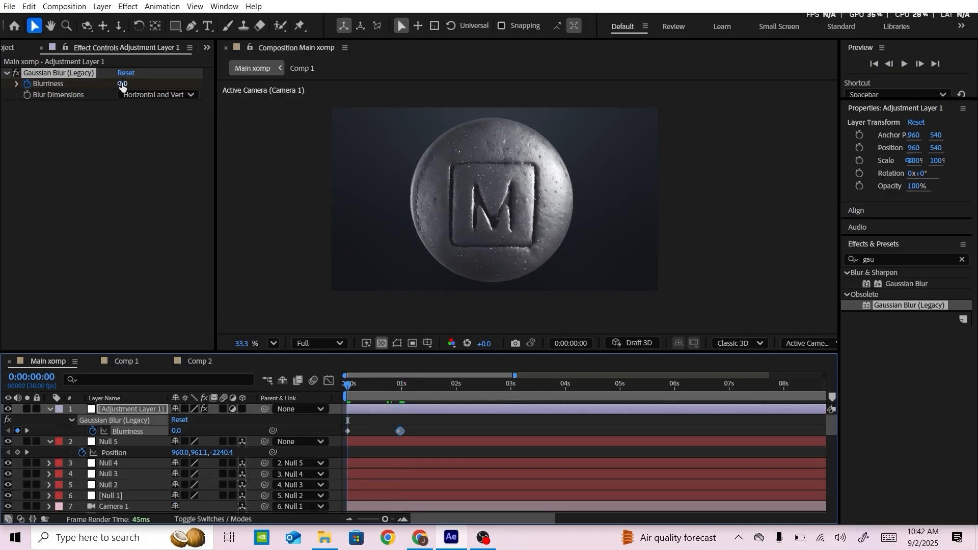
{"action": "left_click_drag", "start_coordinate": [123, 85], "coordinate": [281, 83]}
{"action": "left_click", "coordinate": [347, 396]}
{"action": "key", "text": "space"}
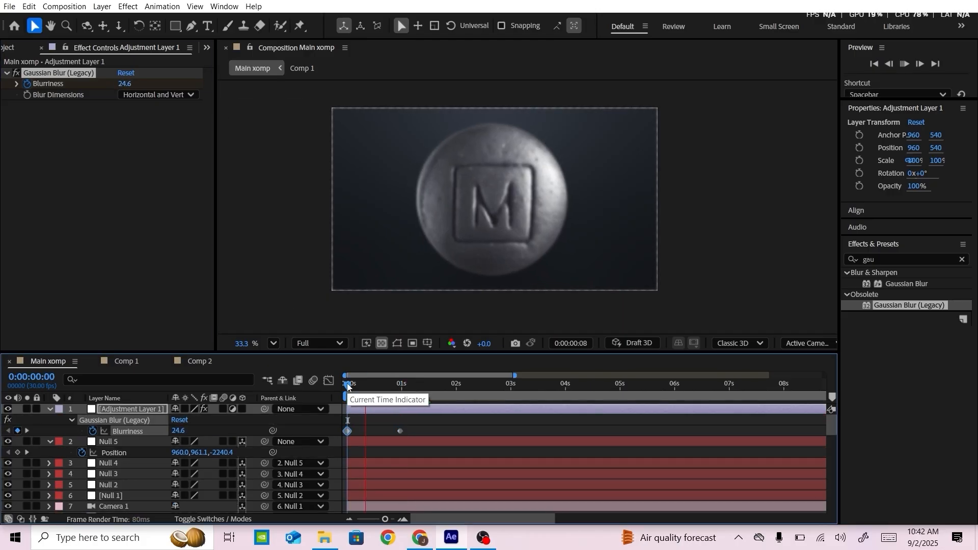
Collapse the properties of Adjustment Layer 1, Null 5 and Comp 2, and check the frame at 0:00:05:05
{"action": "left_click", "coordinate": [49, 409]}
{"action": "left_click", "coordinate": [50, 409]}
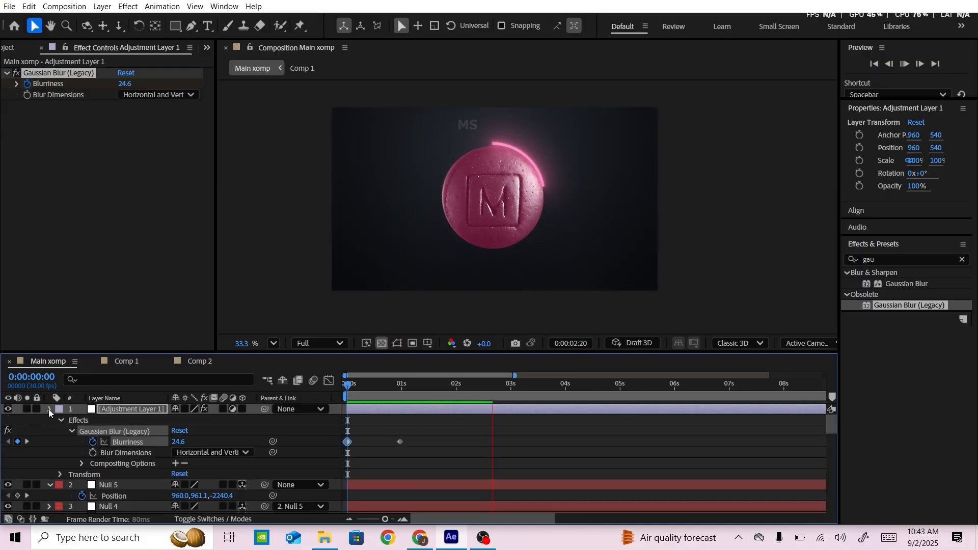
{"action": "left_click", "coordinate": [49, 409]}
{"action": "left_click", "coordinate": [50, 420]}
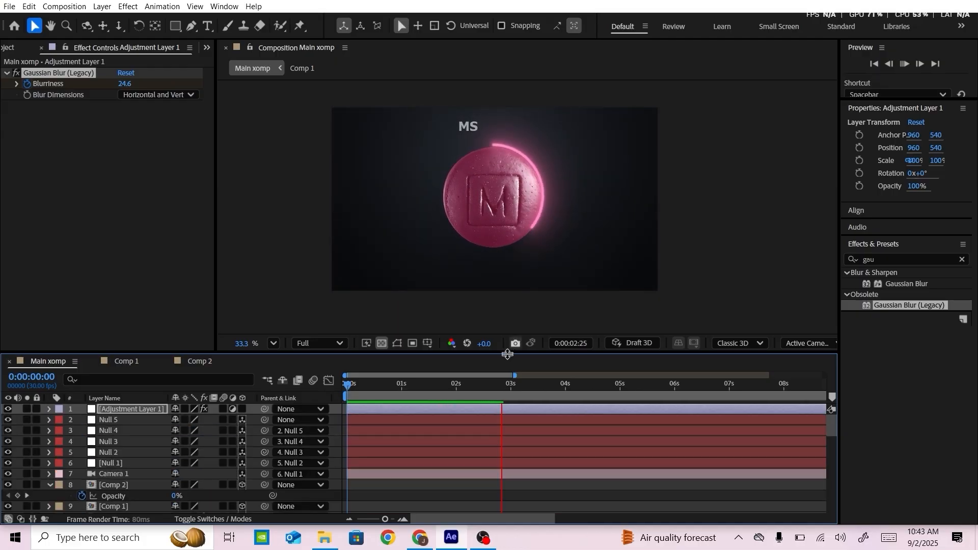
{"action": "left_click", "coordinate": [506, 386]}
{"action": "left_click_drag", "start_coordinate": [506, 385], "coordinate": [630, 386]}
{"action": "scroll", "coordinate": [547, 422], "scroll_direction": "down", "scroll_amount": 5}
{"action": "scroll", "coordinate": [297, 445], "scroll_direction": "up", "scroll_amount": 5}
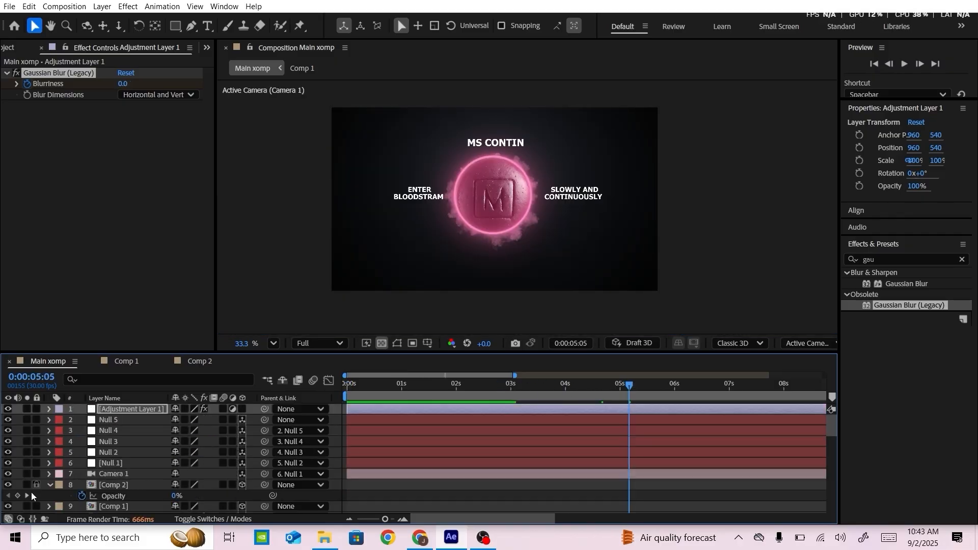
{"action": "scroll", "coordinate": [46, 491], "scroll_direction": "down", "scroll_amount": 9}
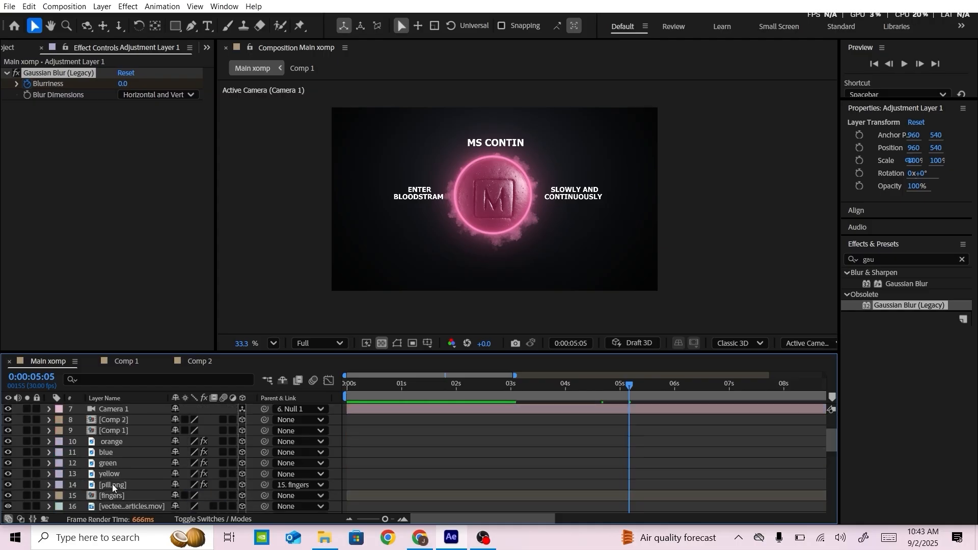
Go to the three-bottle shot at 0:00:11:18 and apply Gaussian Blur (Legacy) to the two rear medicine-bottle layers
{"action": "left_click_drag", "start_coordinate": [648, 384], "coordinate": [705, 385]}
{"action": "left_click", "coordinate": [516, 380]}
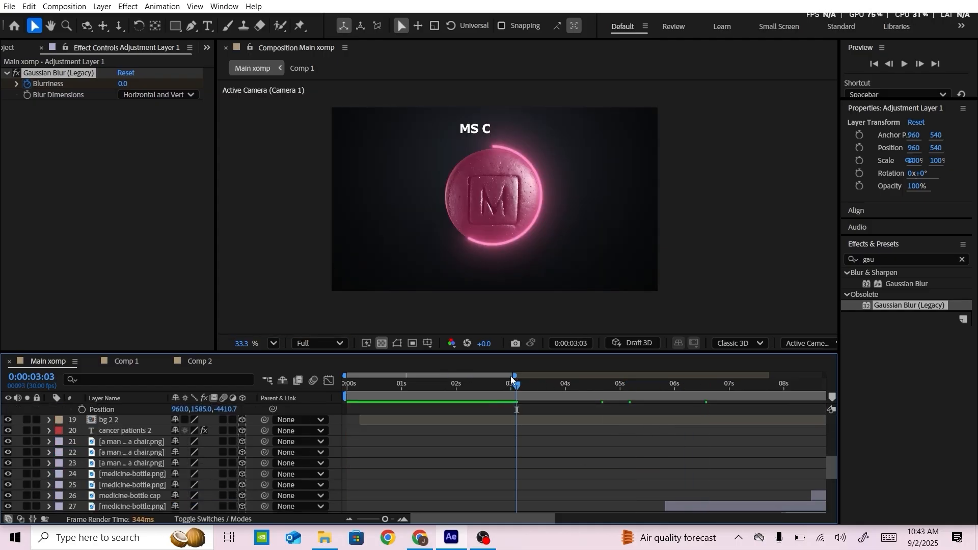
{"action": "left_click_drag", "start_coordinate": [515, 375], "coordinate": [810, 375]}
{"action": "left_click_drag", "start_coordinate": [397, 384], "coordinate": [574, 385]}
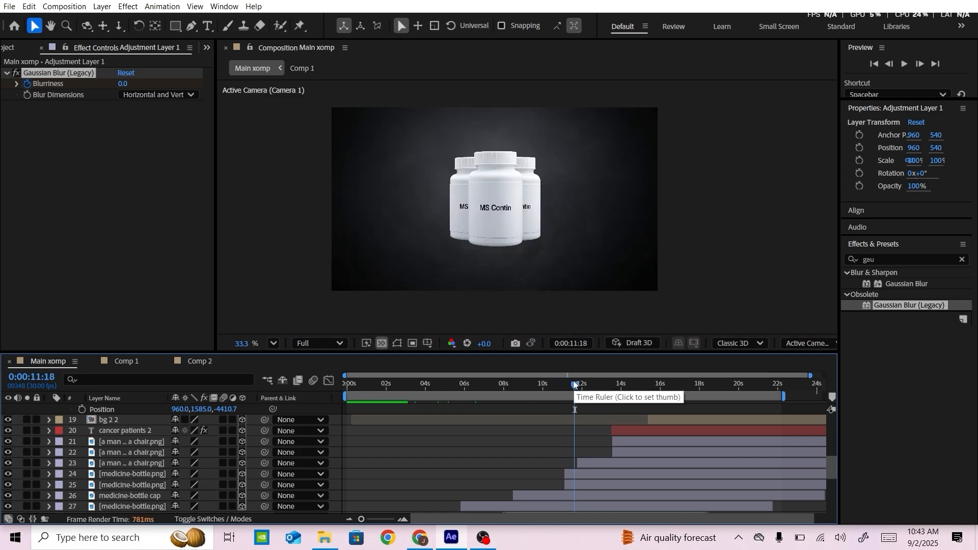
{"action": "left_click", "coordinate": [473, 196]}
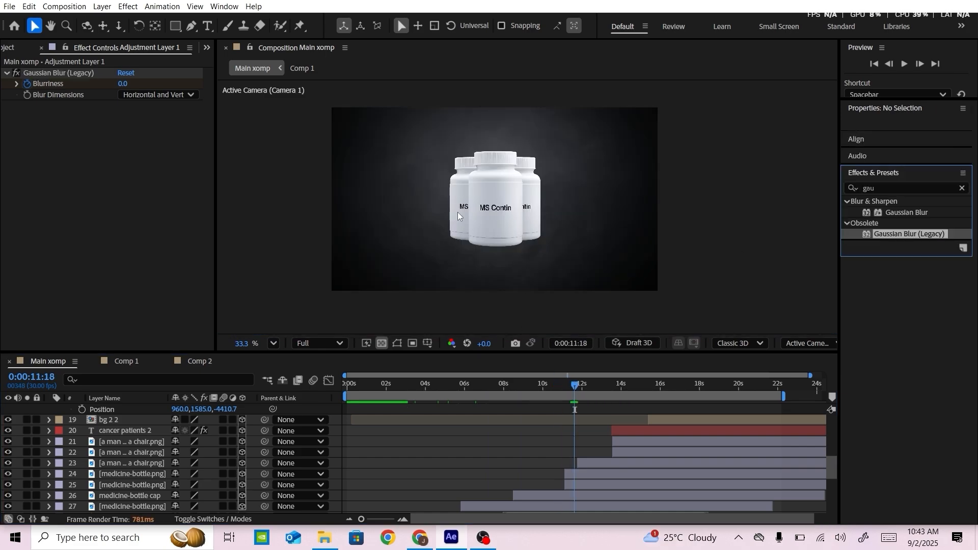
{"action": "left_click_drag", "start_coordinate": [888, 234], "coordinate": [628, 484]}
{"action": "scroll", "coordinate": [495, 213], "scroll_direction": "up", "scroll_amount": 5}
Set the left rear bottle's blurriness to 30.4, judging it with the bottles spread apart at 0:00:12:15
{"action": "left_click_drag", "start_coordinate": [123, 84], "coordinate": [203, 88]}
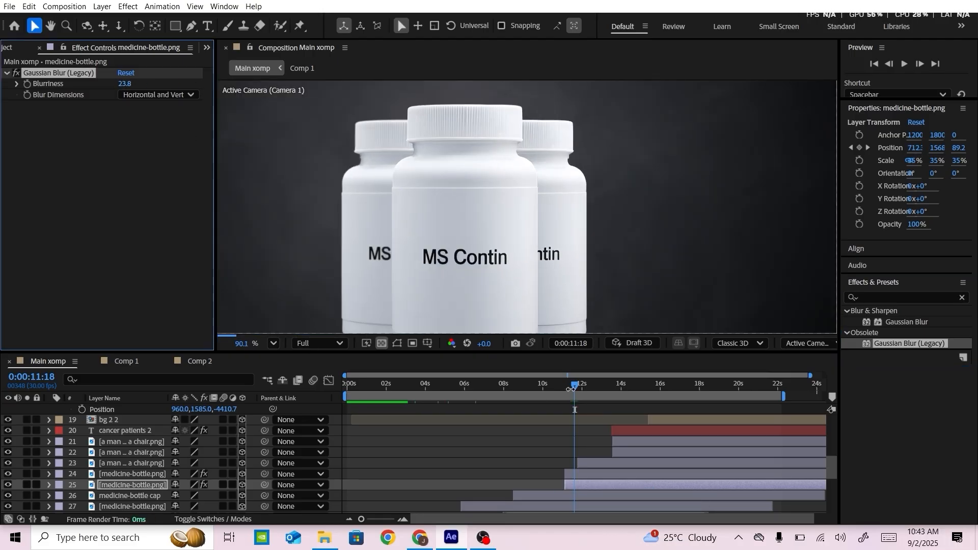
{"action": "left_click_drag", "start_coordinate": [570, 390], "coordinate": [591, 390]}
{"action": "left_click_drag", "start_coordinate": [124, 84], "coordinate": [153, 89]}
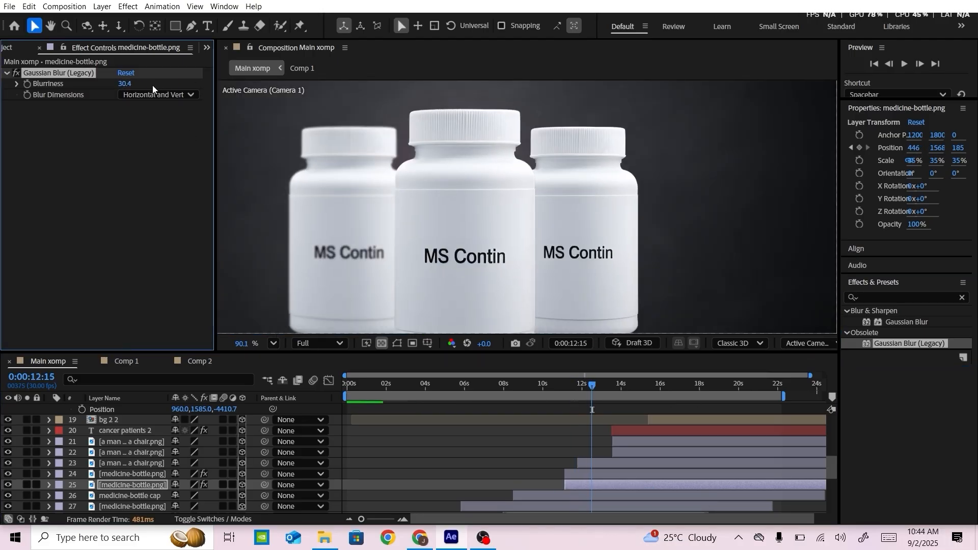
{"action": "key", "text": "Return"}
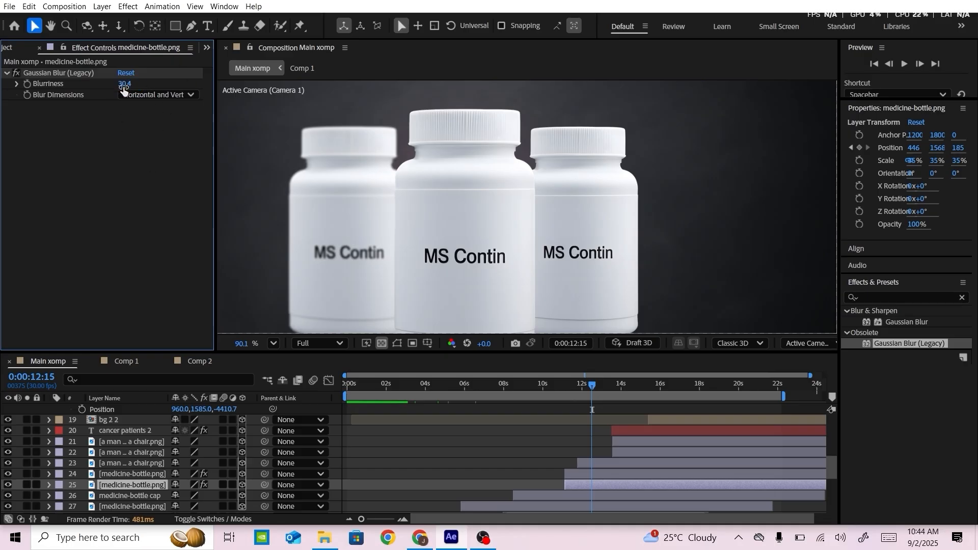
Give the right rear bottle's Gaussian Blur the same blurriness of 30.4 and scrub back through the bottle shot
{"action": "left_click", "coordinate": [134, 475]}
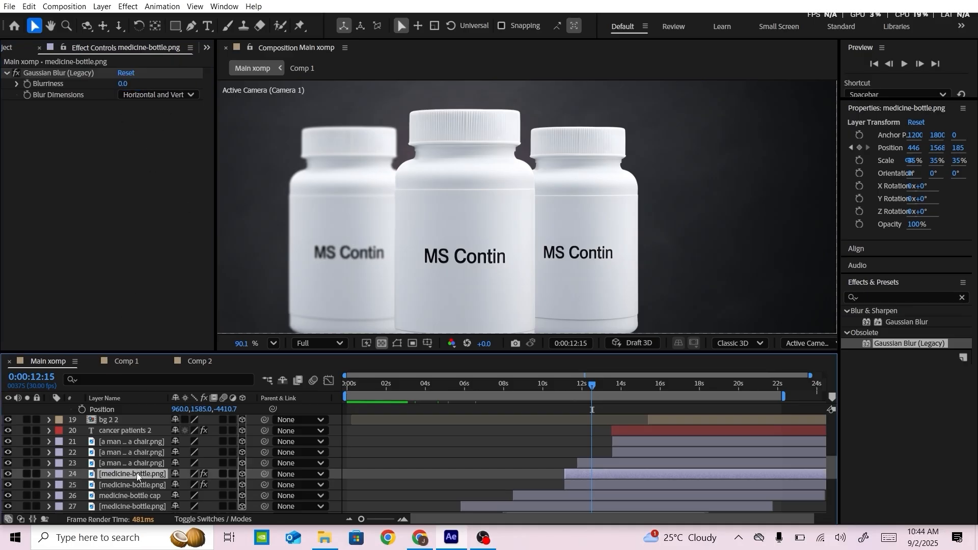
{"action": "left_click", "coordinate": [125, 87]}
{"action": "type", "text": "30.4"}
{"action": "key", "text": "Return"}
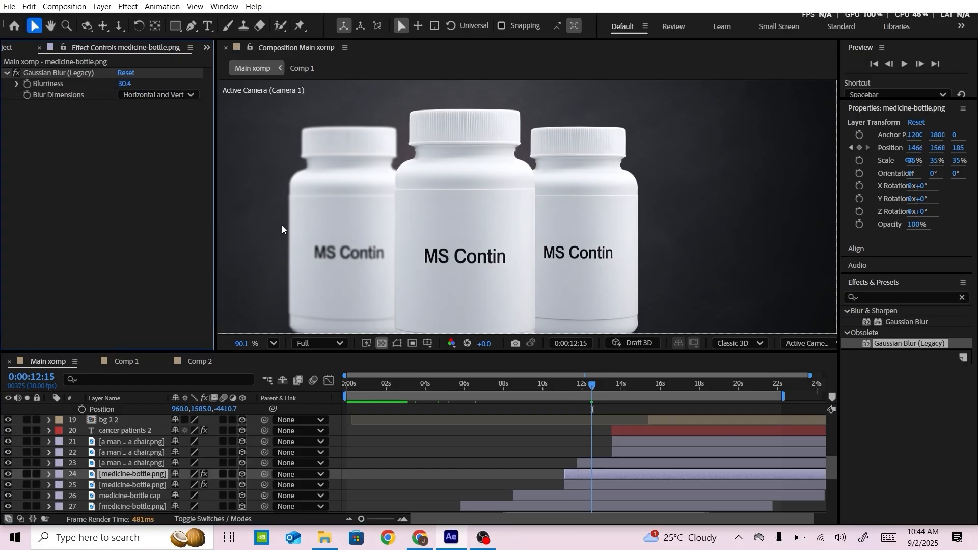
{"action": "left_click_drag", "start_coordinate": [592, 386], "coordinate": [490, 389]}
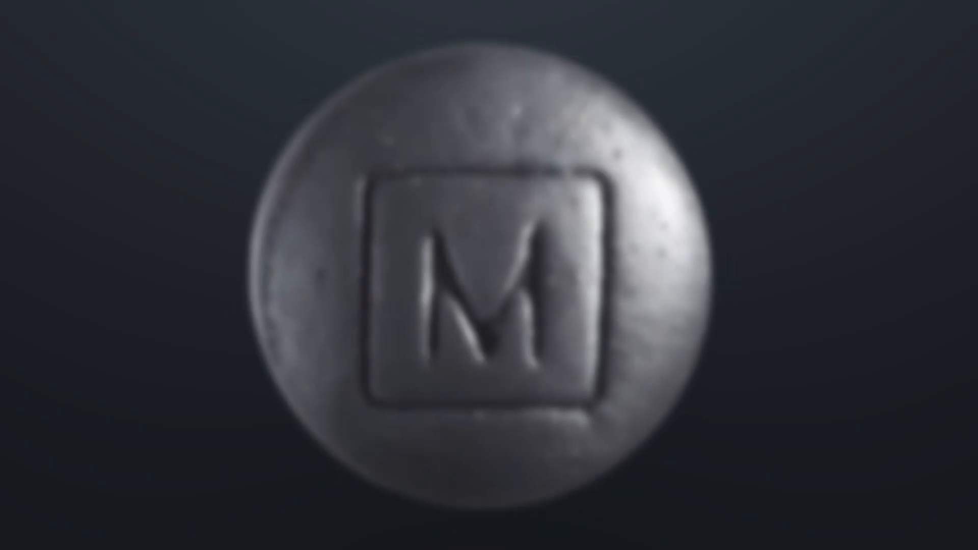